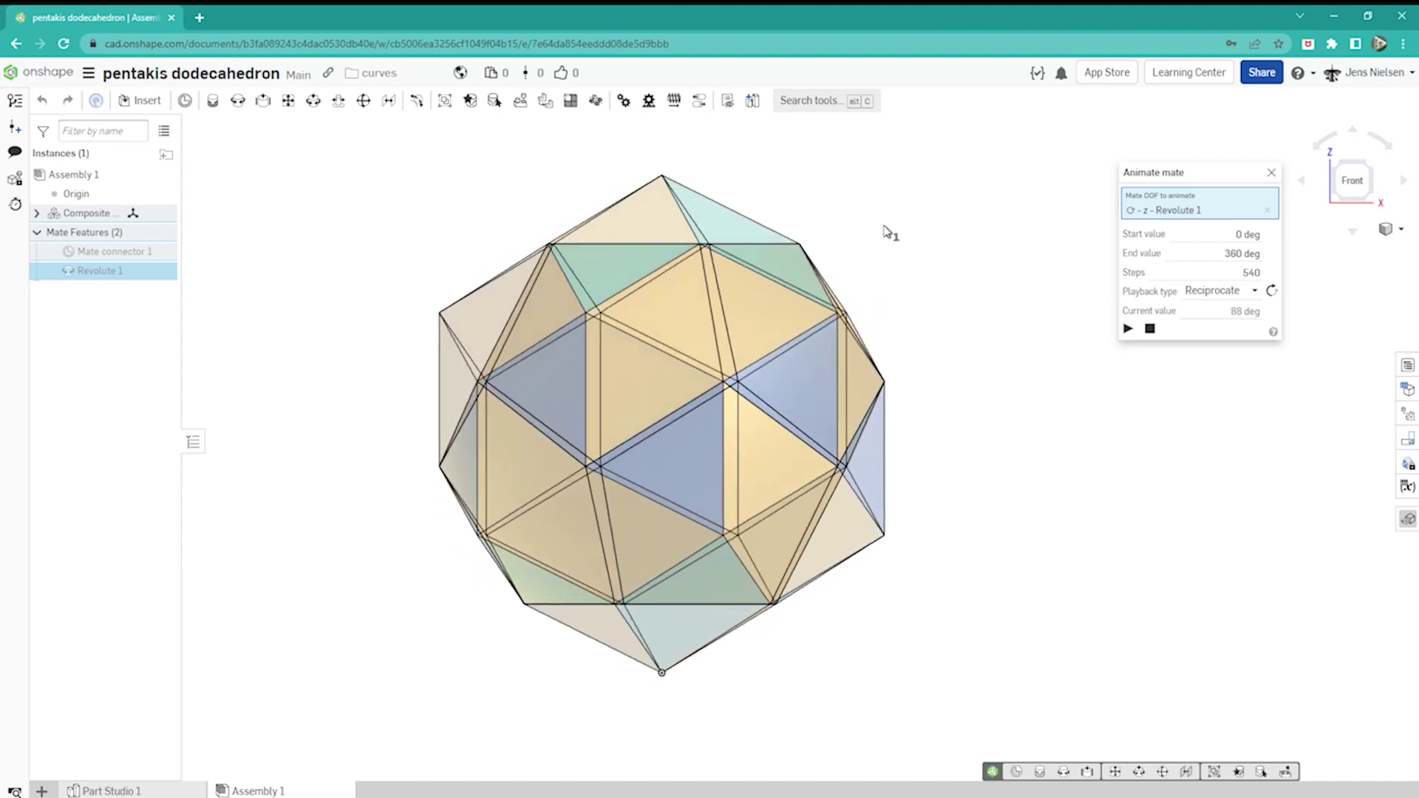
right_drag(899, 221, 931, 199)
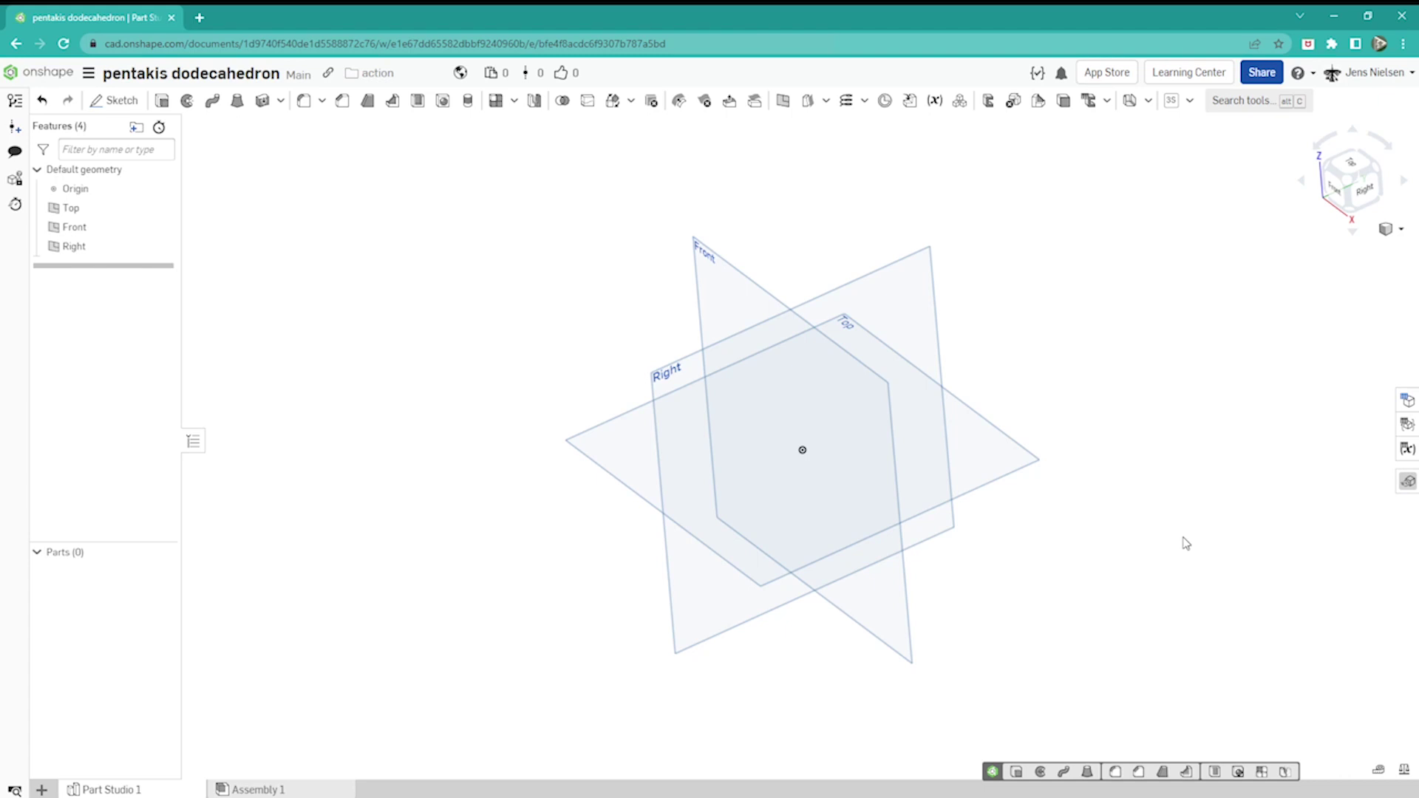
- Start a new sketch on the Top plane, viewed face-on with the default planes hidden
key(s)
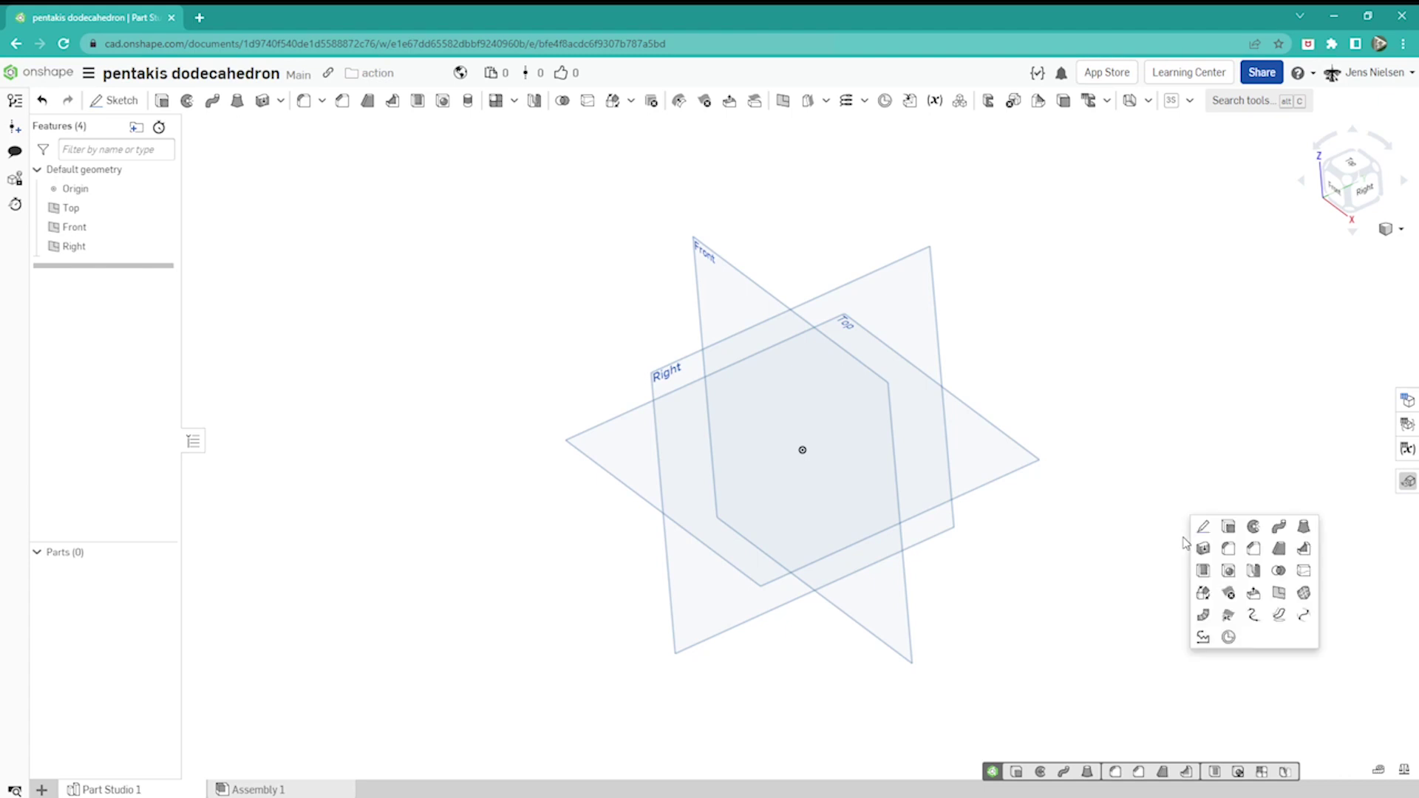
click(1196, 540)
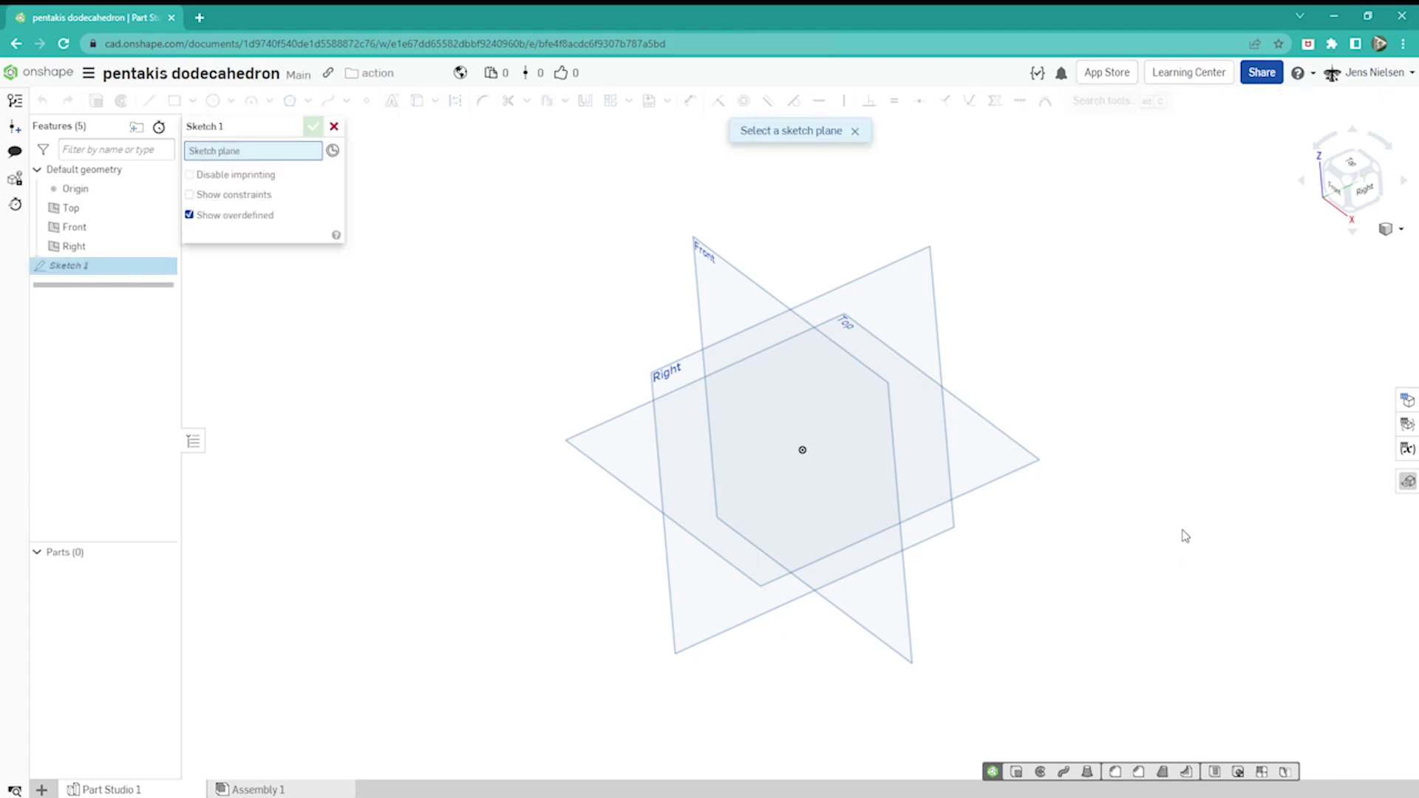
click(1013, 448)
key(n)
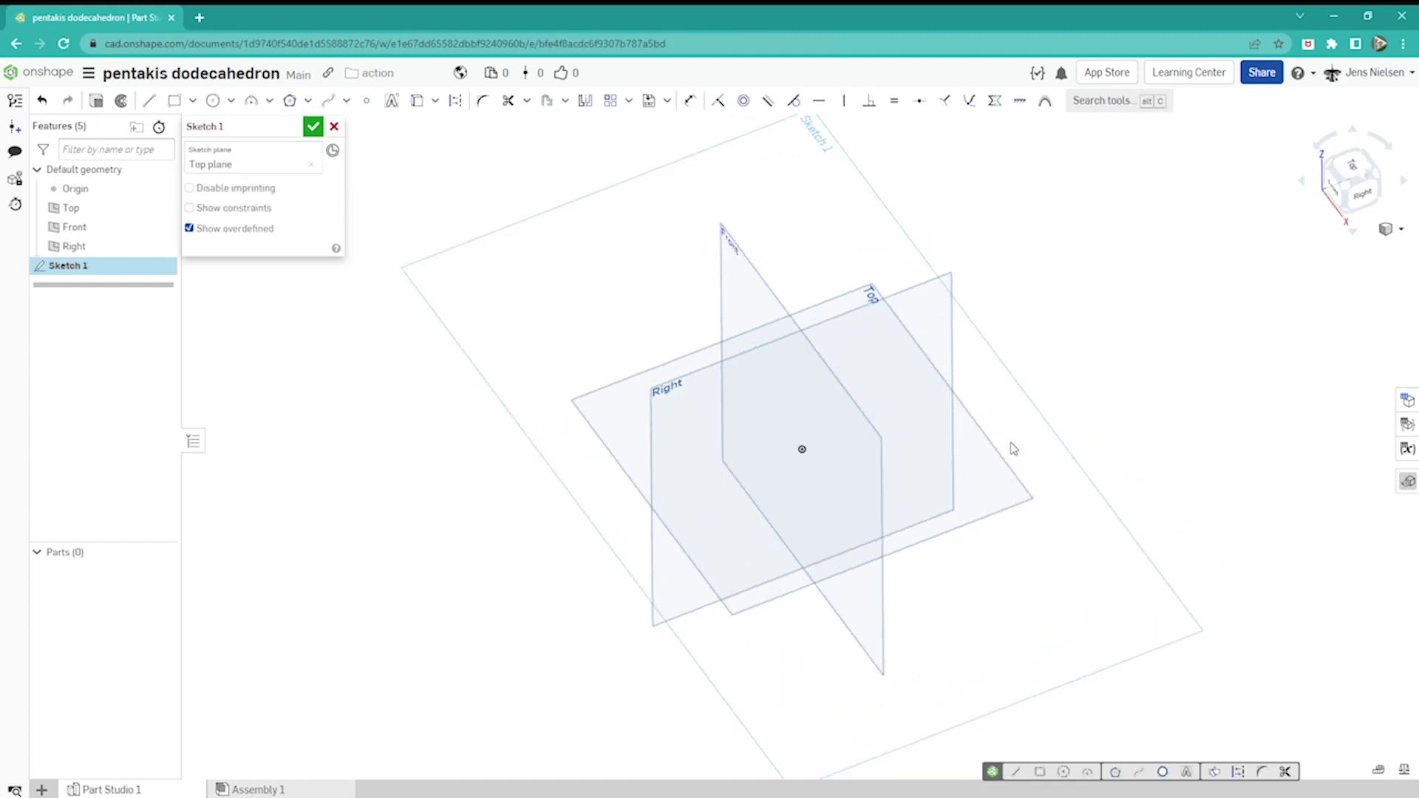
key(p)
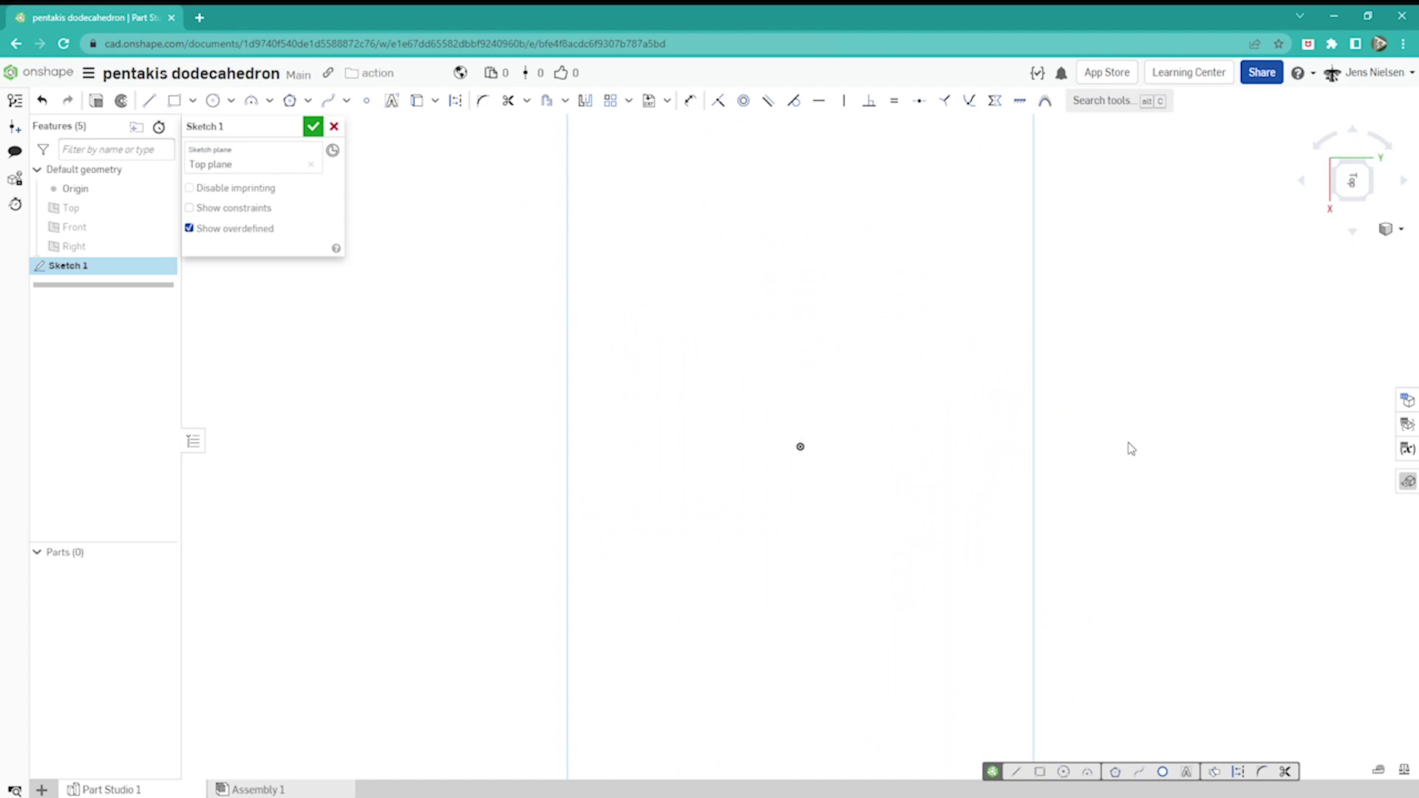
- Sketch a five-sided circumscribed polygon centred on the origin
key(s)
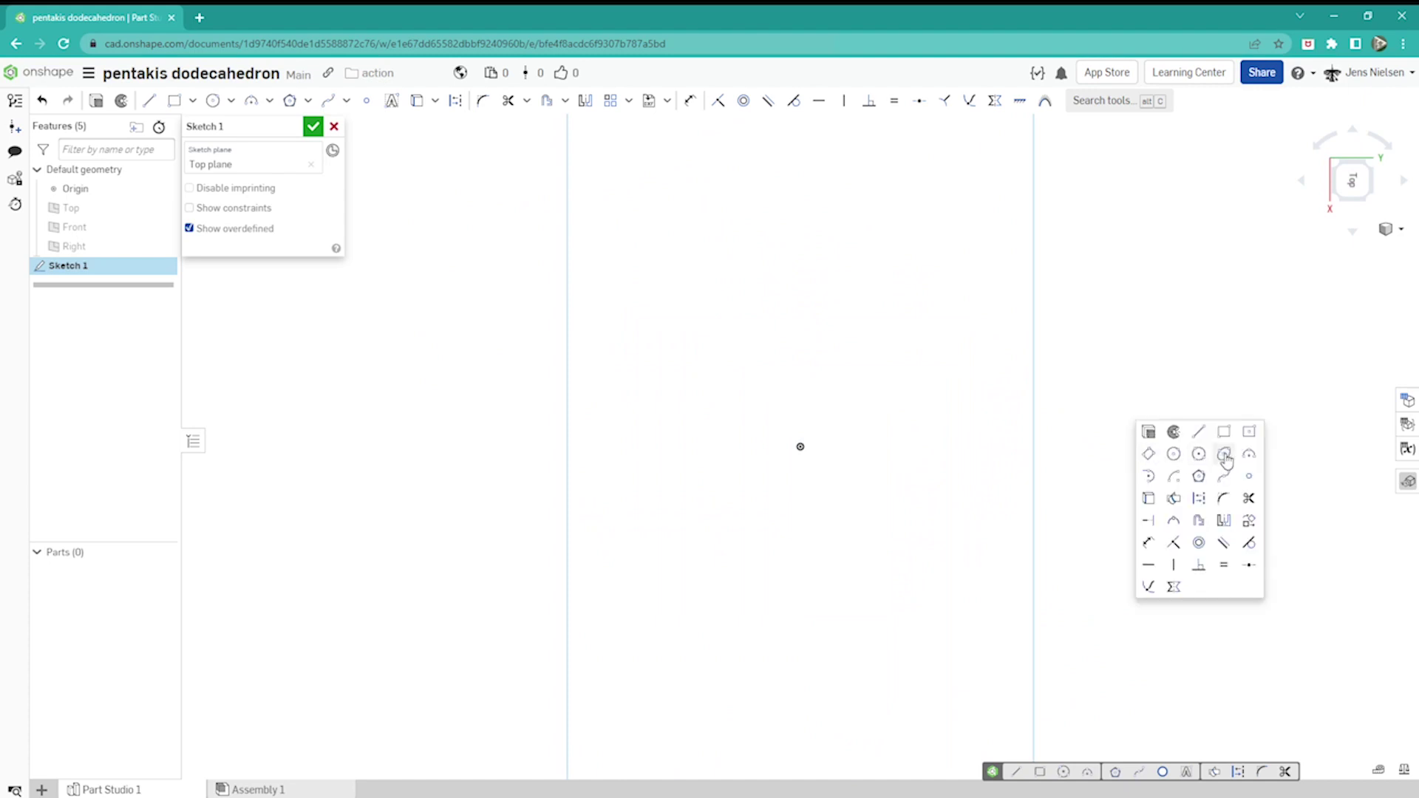
click(1199, 478)
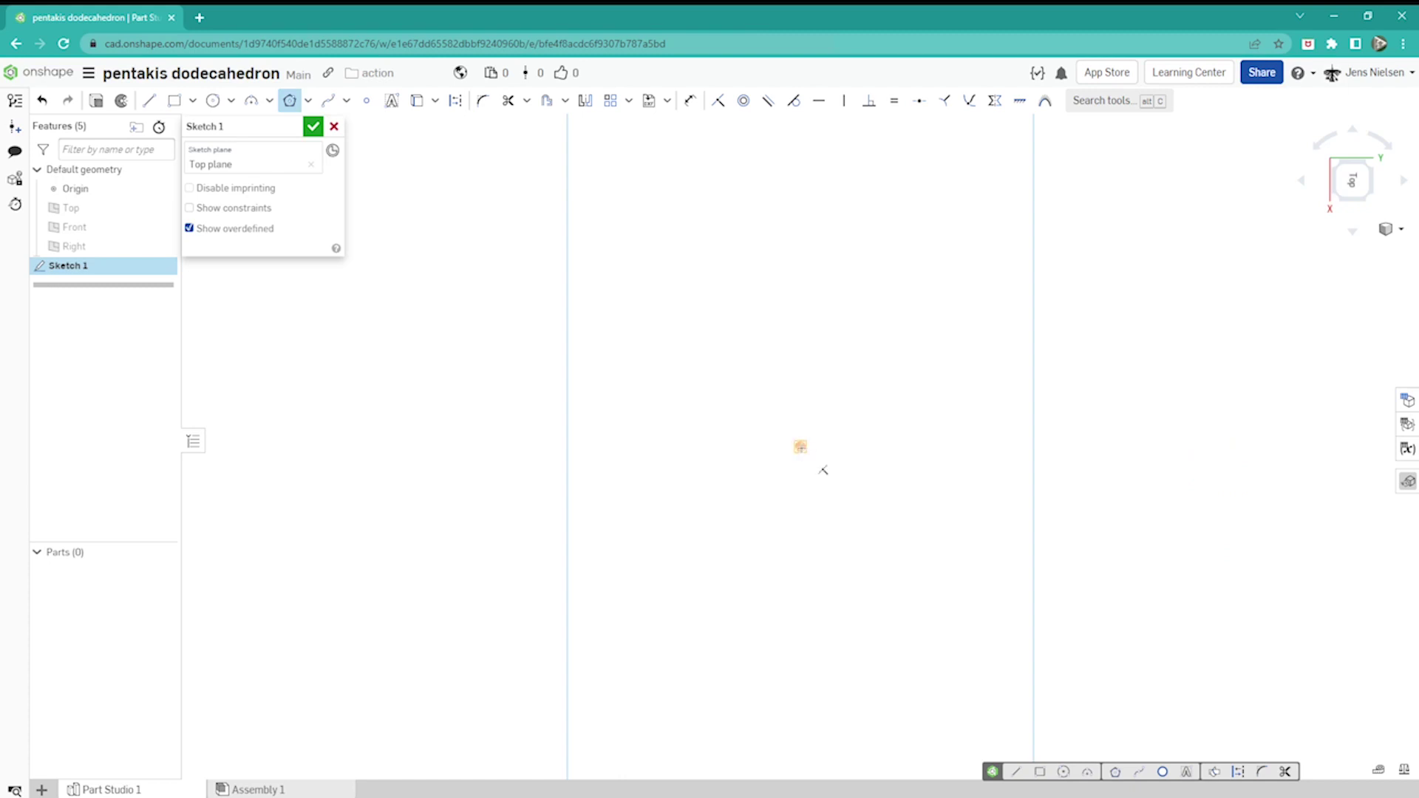
click(801, 447)
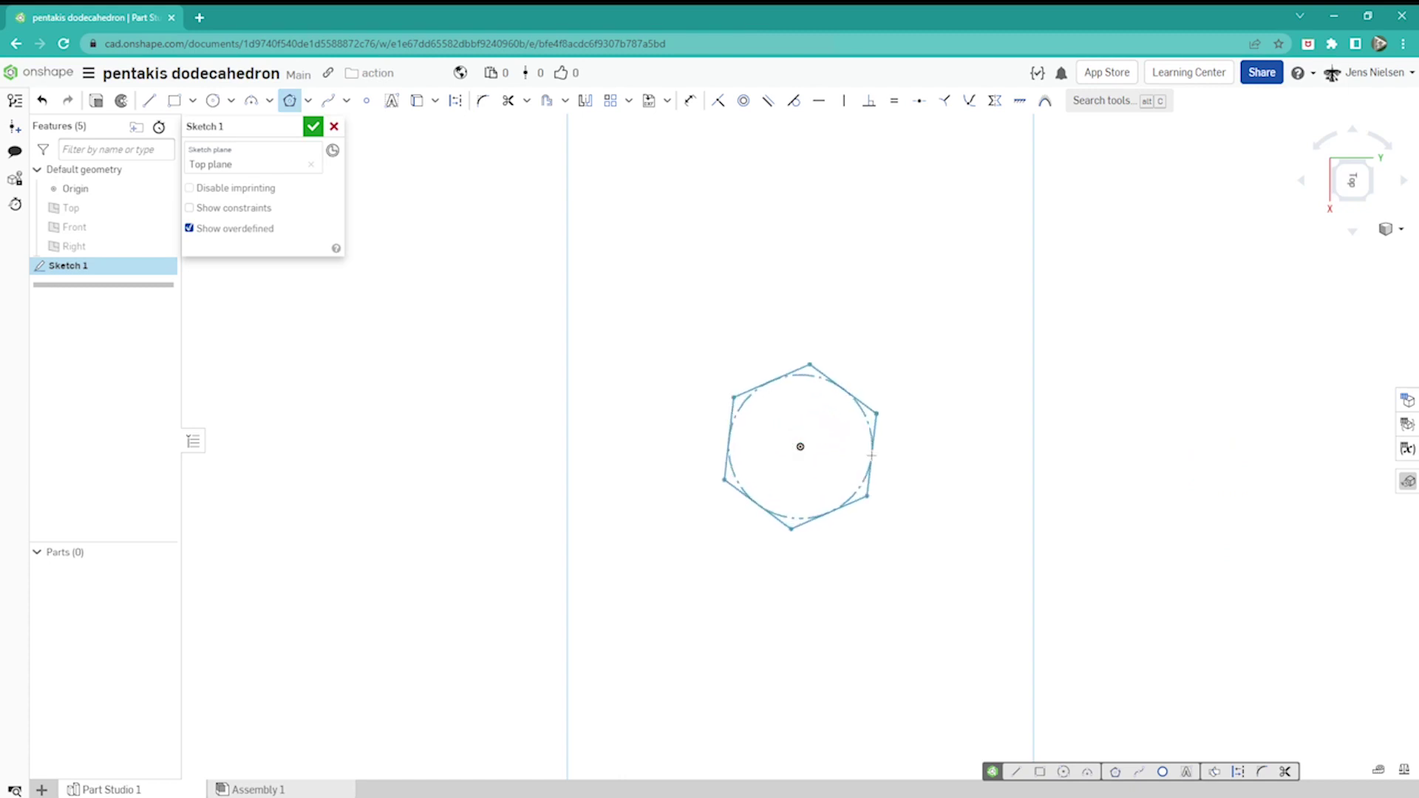
click(872, 455)
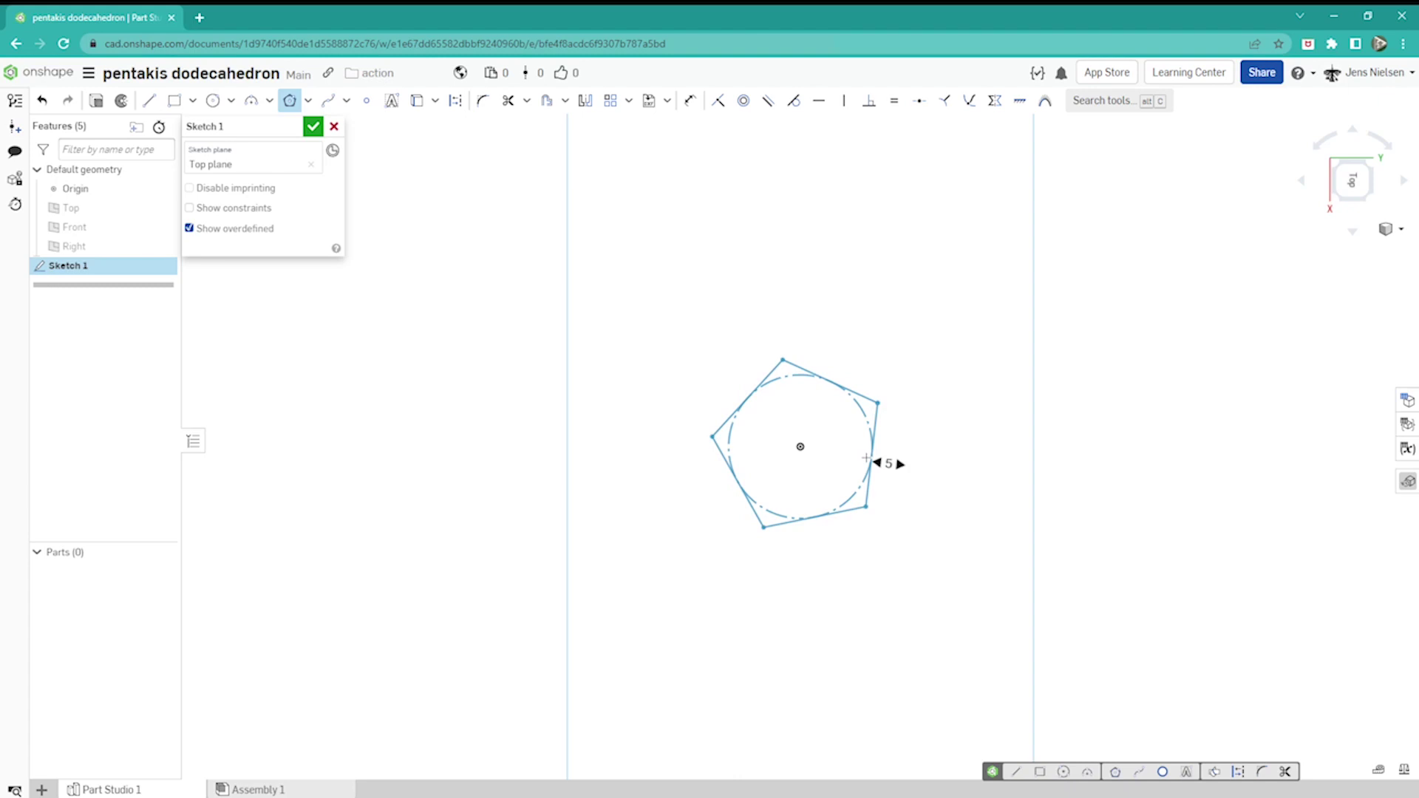
click(866, 457)
key(Escape)
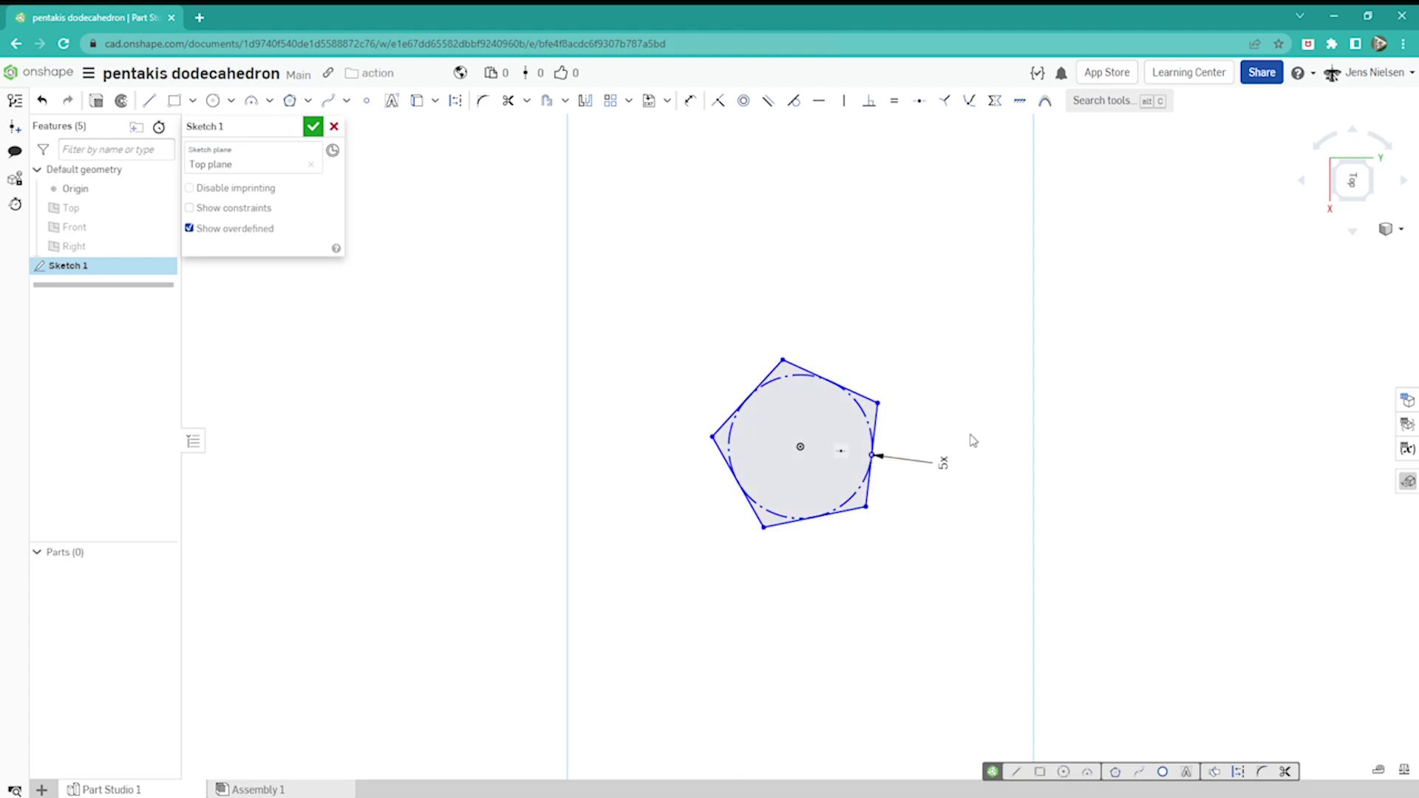
- Constrain one pentagon side as horizontal, set the side length to 44 mm, and accept the sketch
key(h)
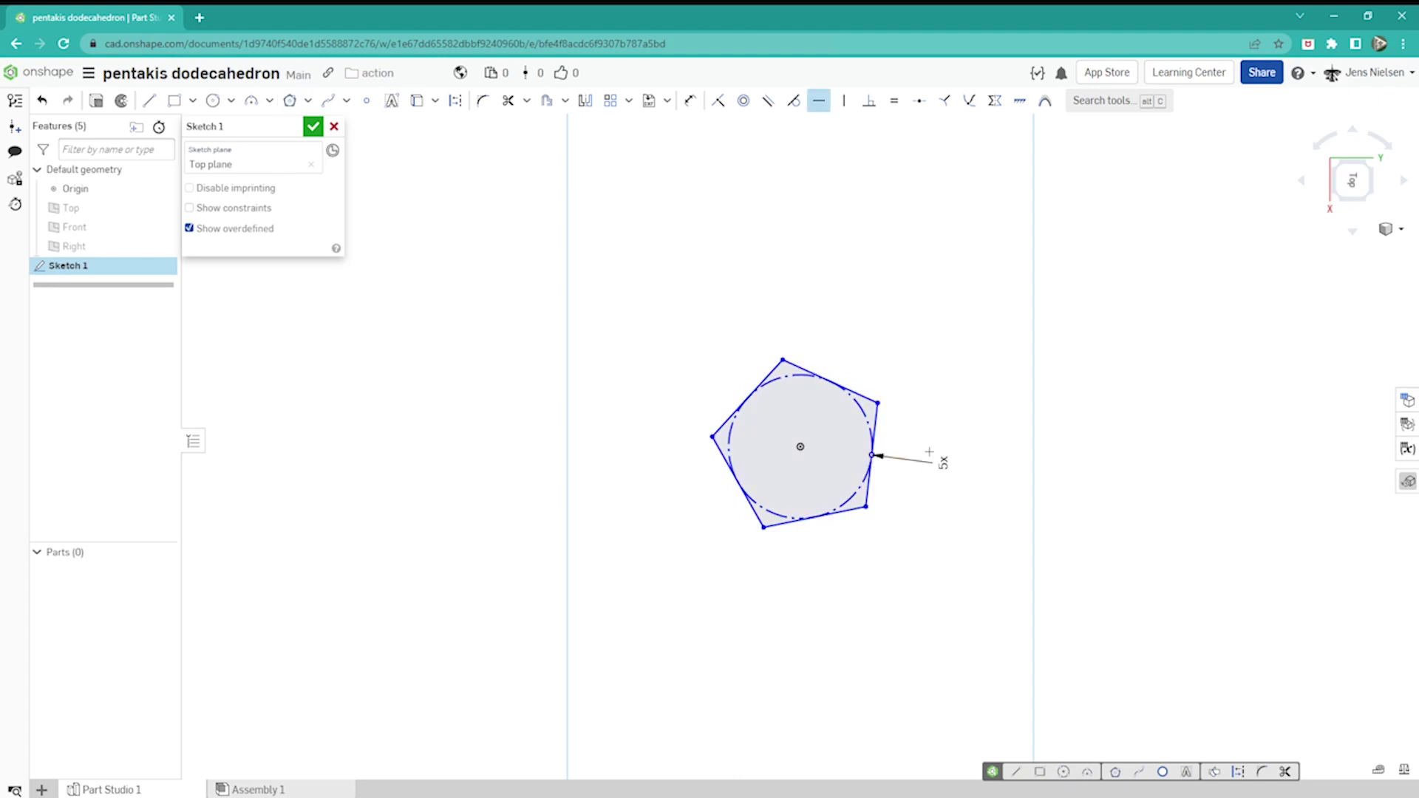
click(860, 508)
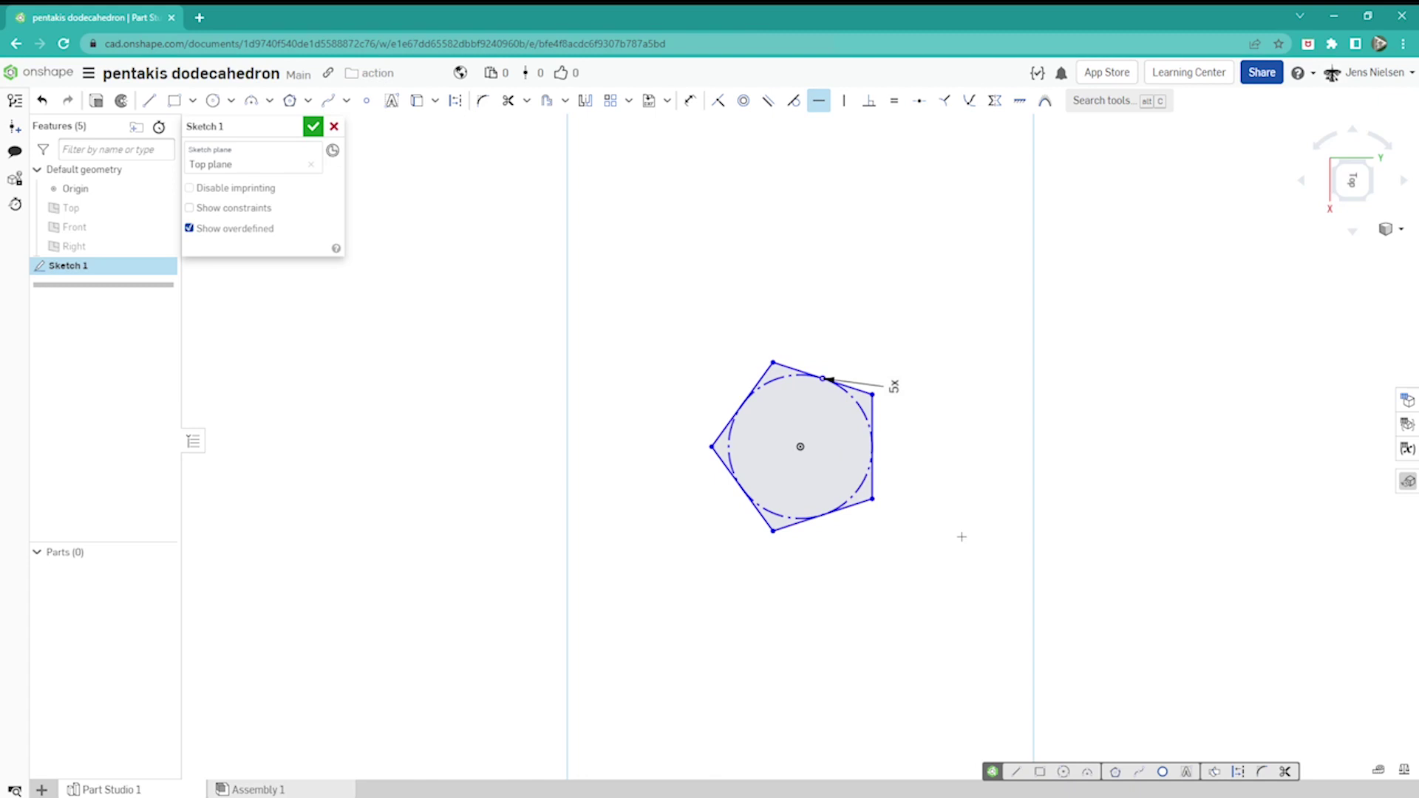
key(d)
click(823, 515)
click(869, 519)
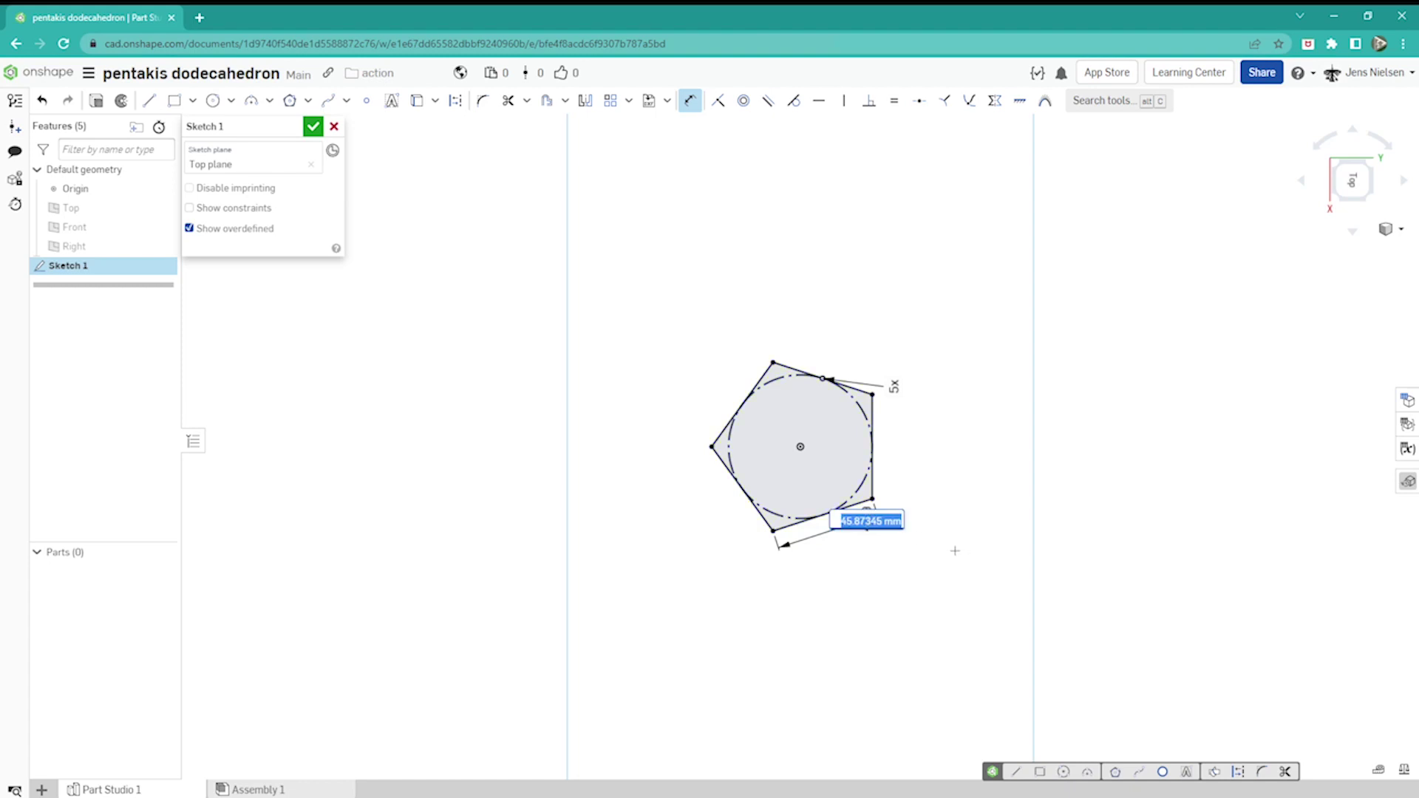
text(44)
key(Return)
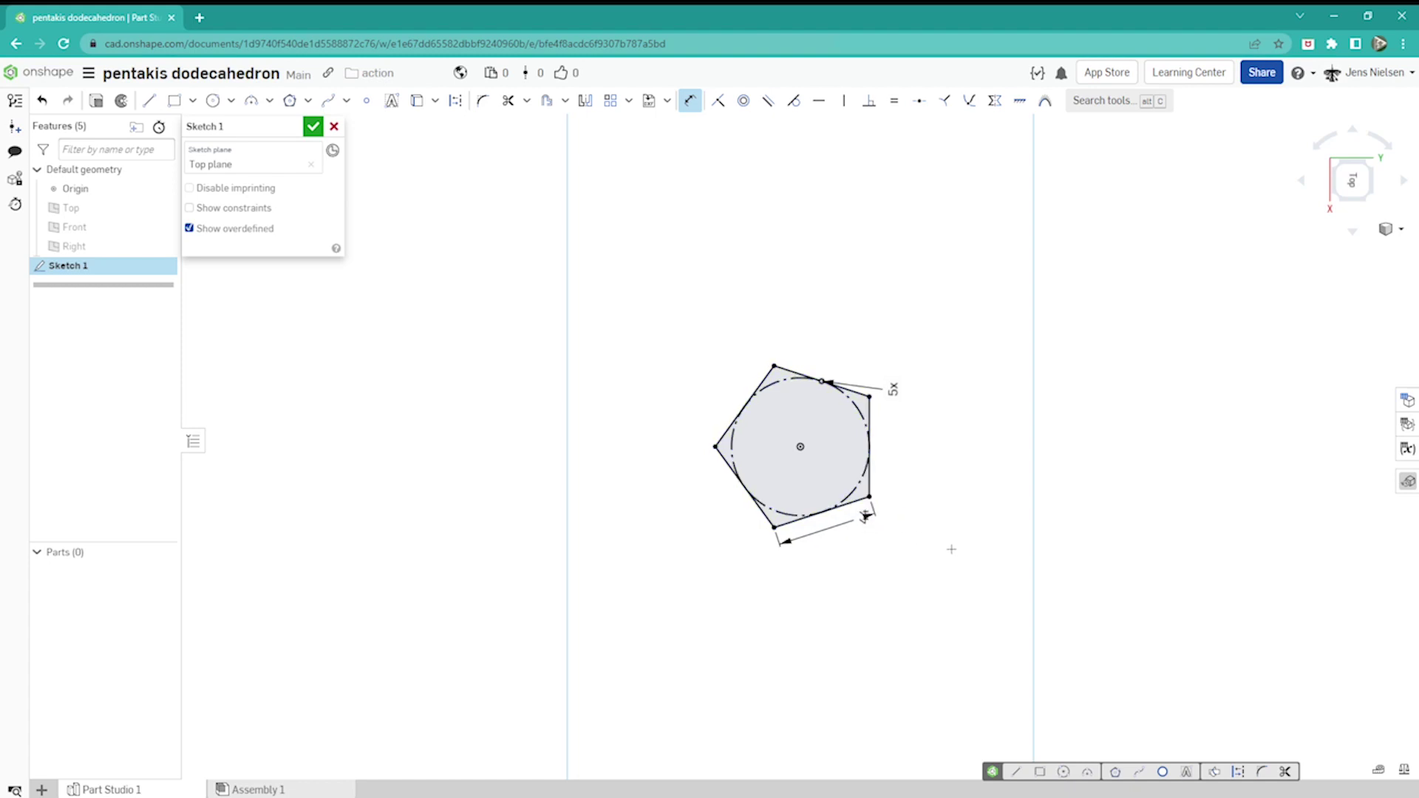
key(Escape)
click(312, 128)
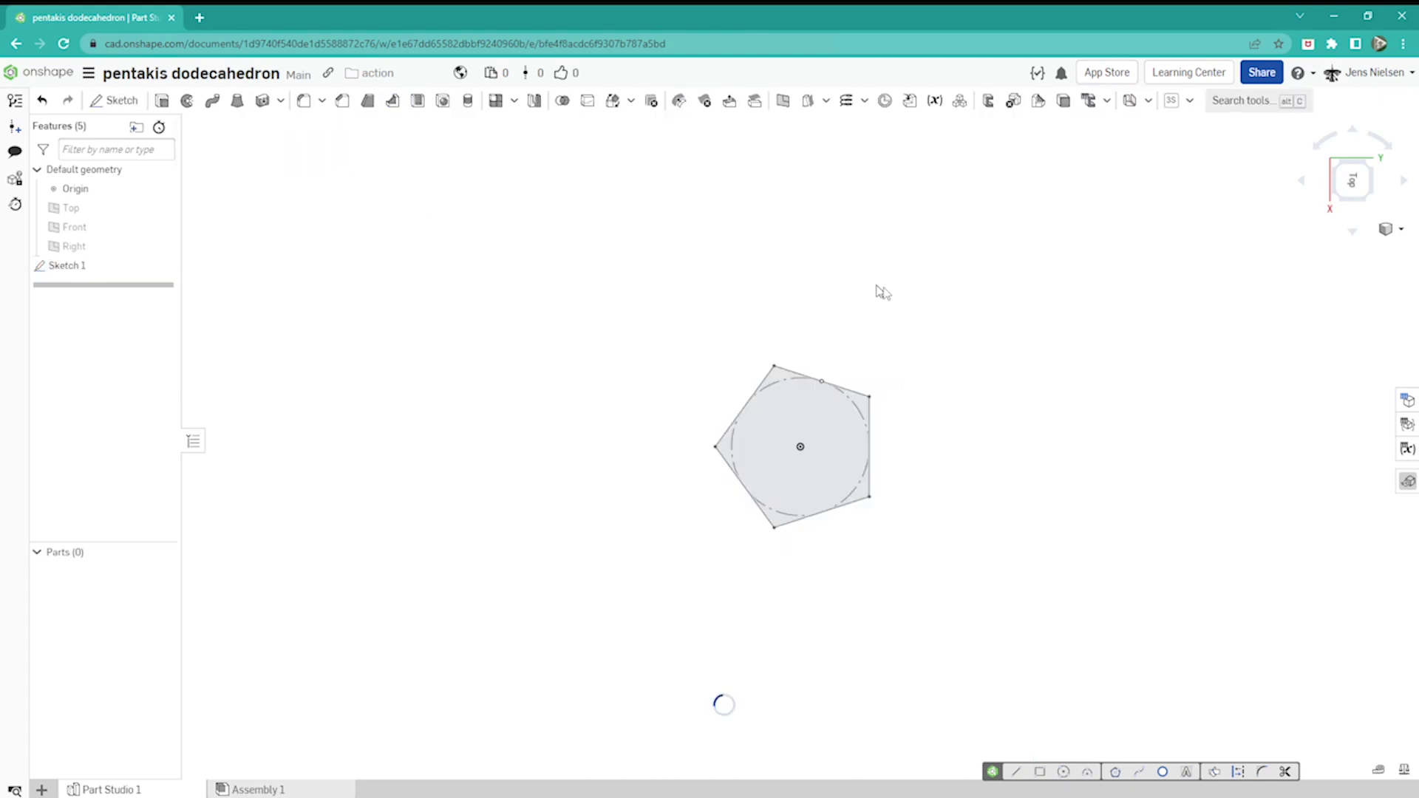
- Start a second sketch on the Right plane
mouse_move(926, 310)
right_down()
mouse_move(928, 324)
mouse_move(823, 318)
right_up()
click(173, 249)
right_drag(371, 316, 373, 319)
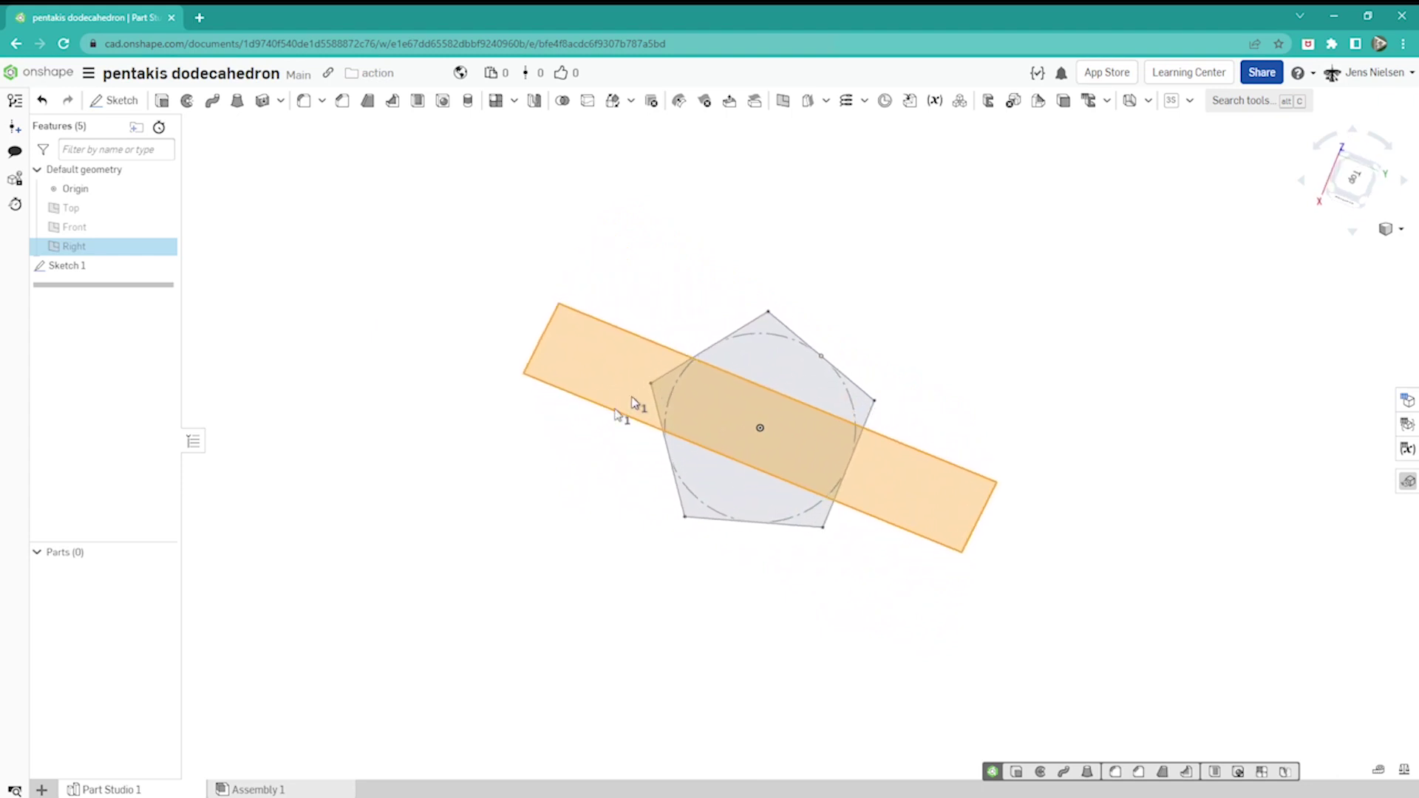
click(509, 464)
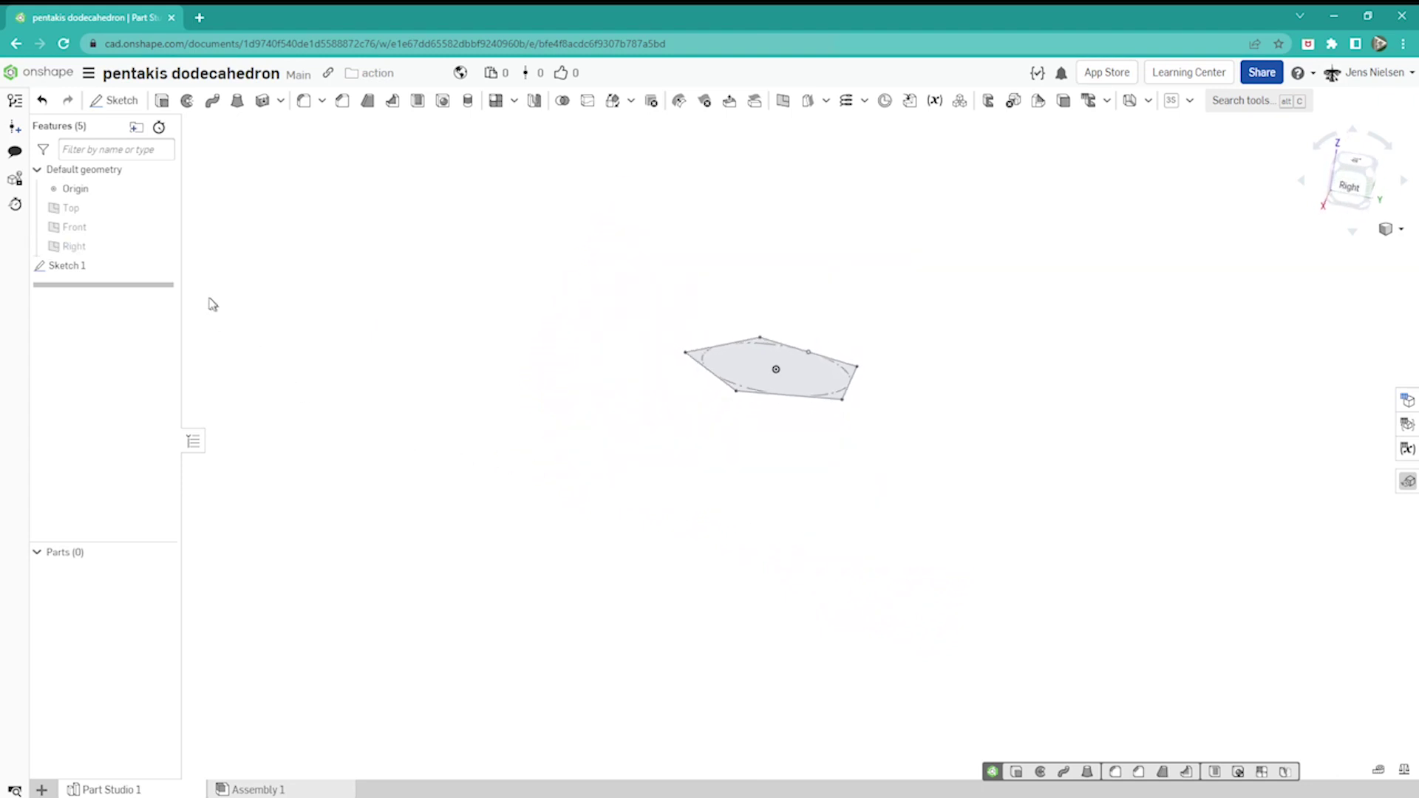
key(s)
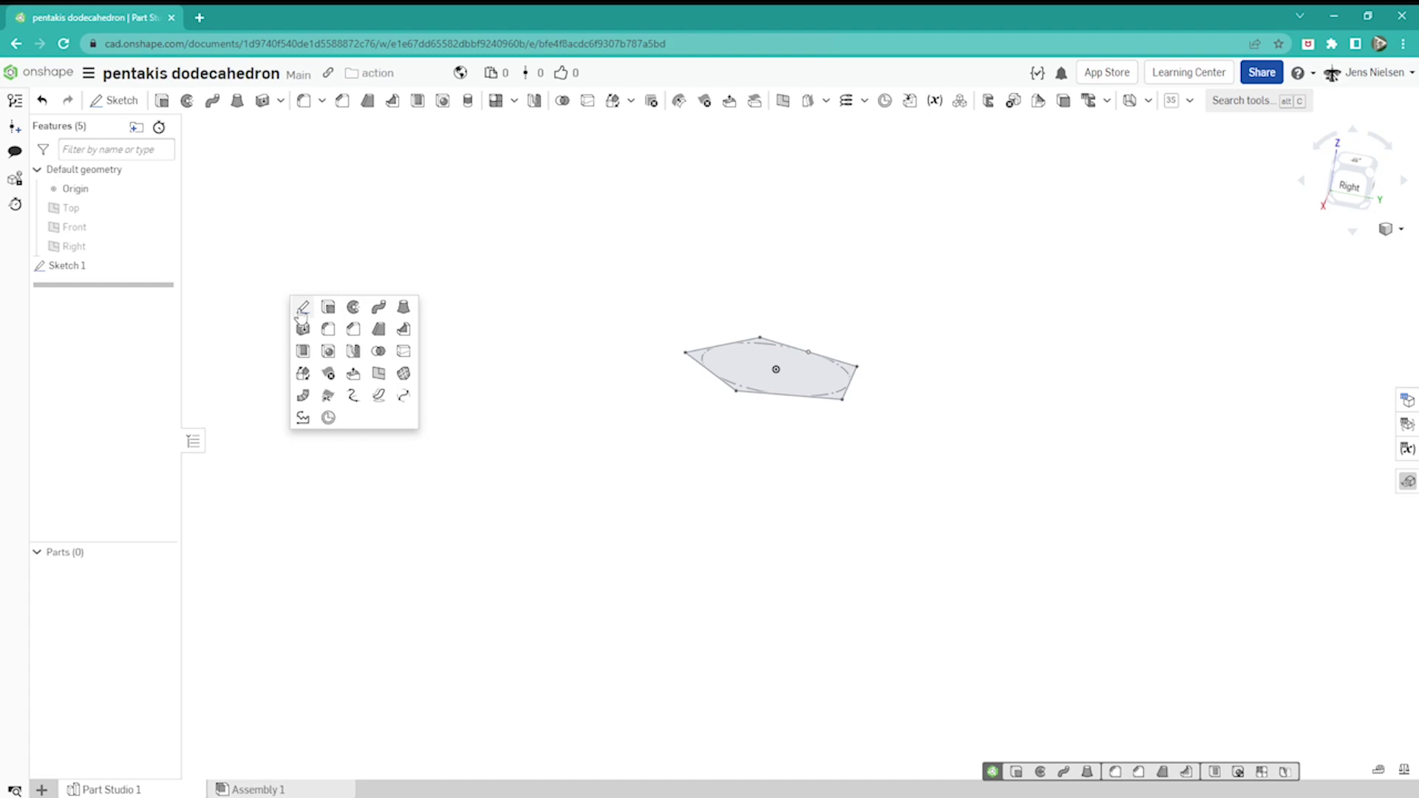
click(302, 309)
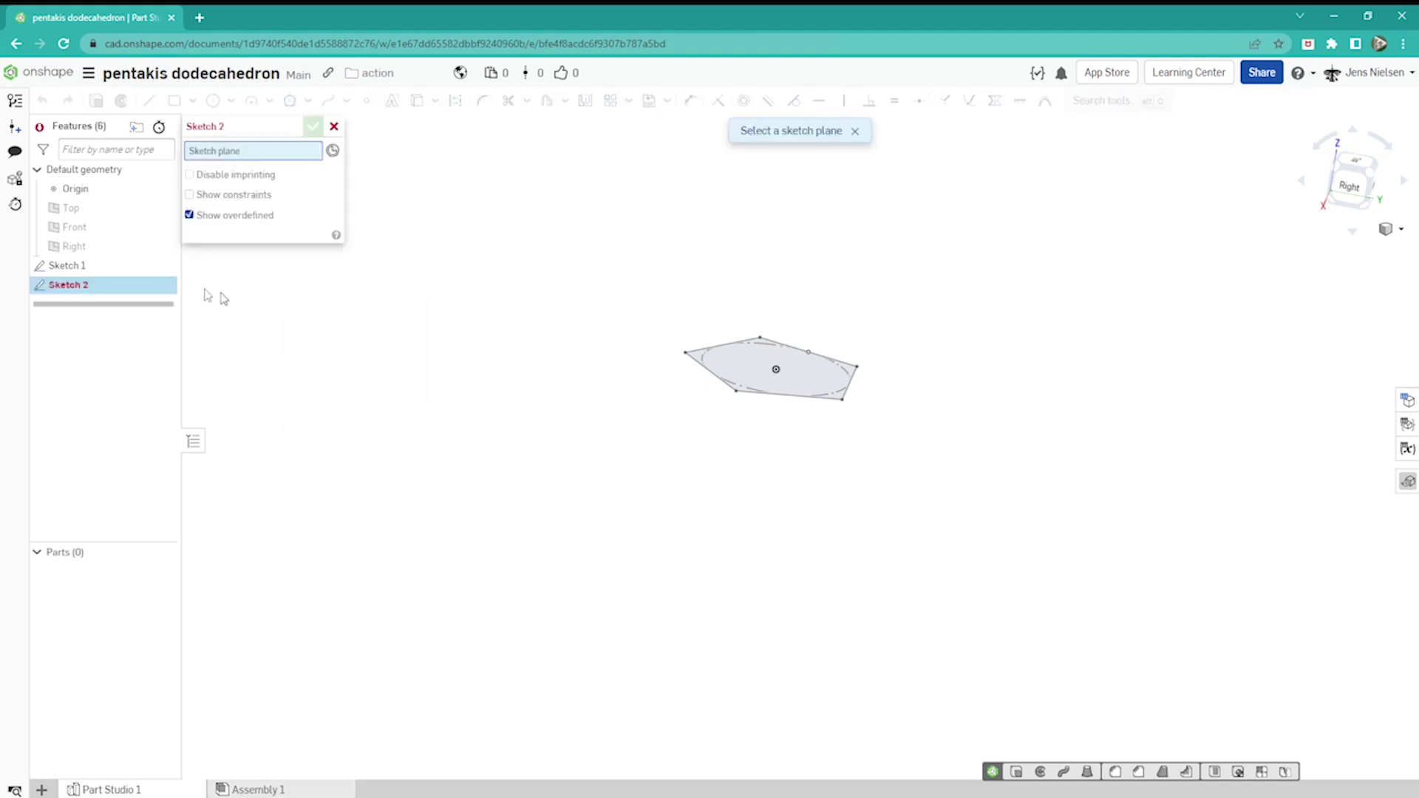
click(108, 252)
- Draw a line about 43.8 mm long from the pentagon's corner to a point below it, continuing about 30.1 mm to the origin
key(l)
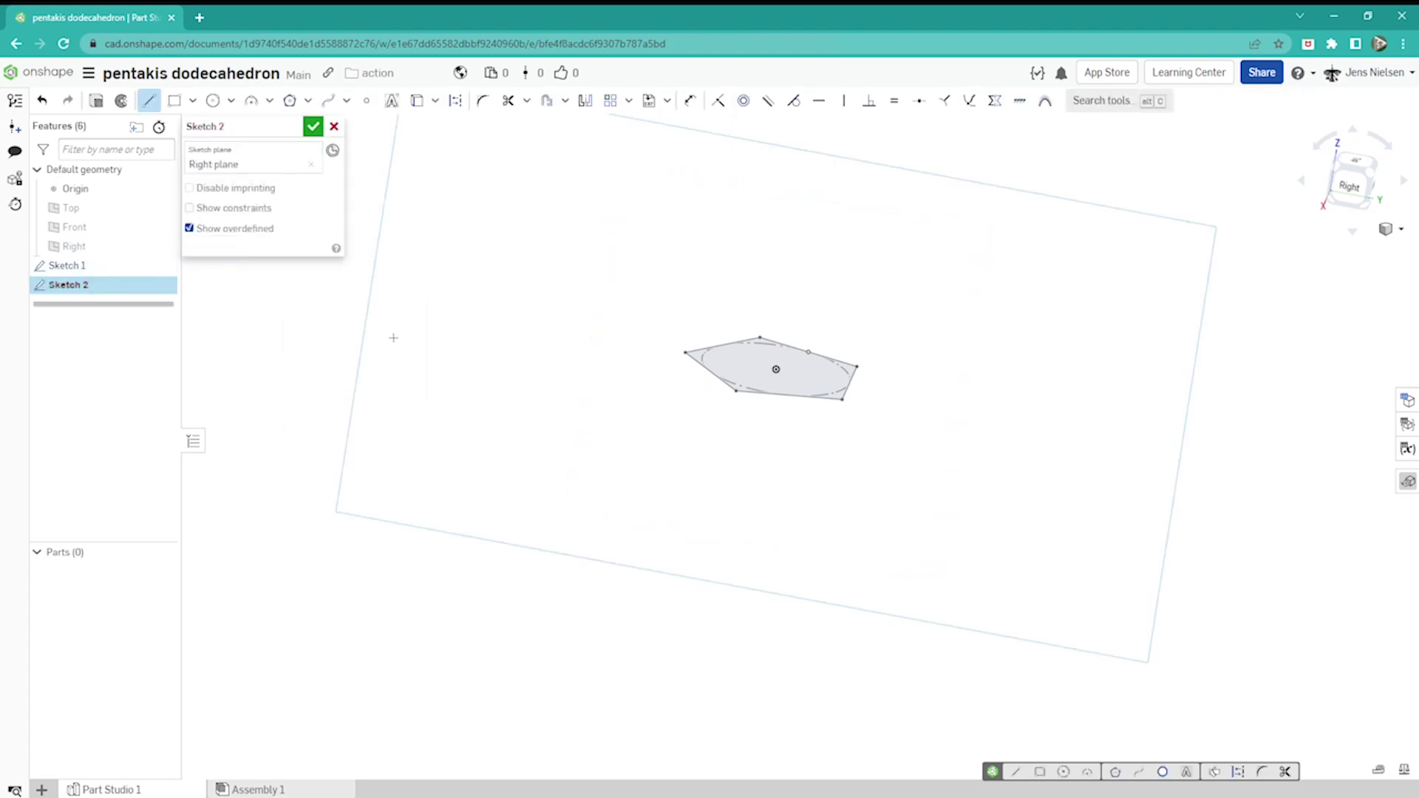
click(686, 353)
click(752, 436)
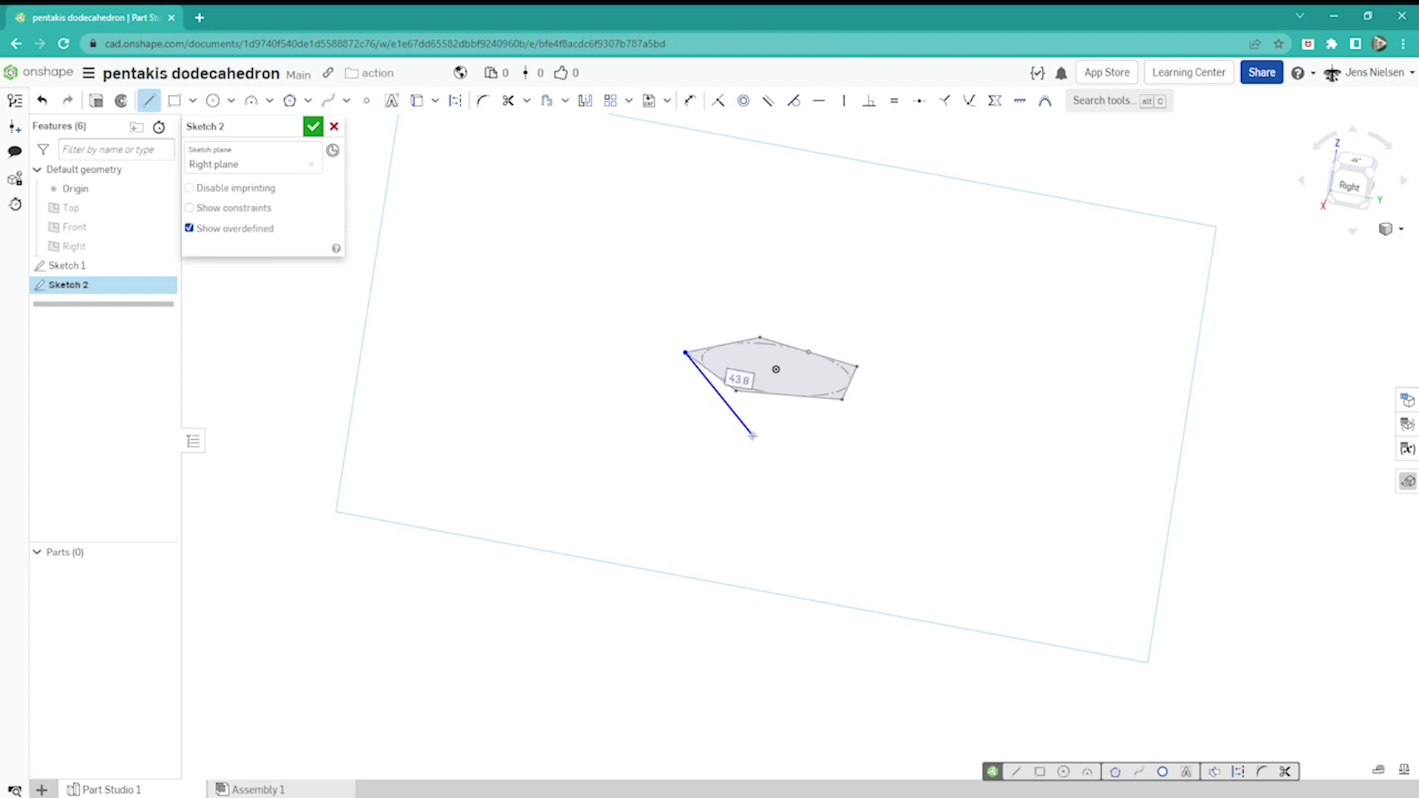
click(775, 369)
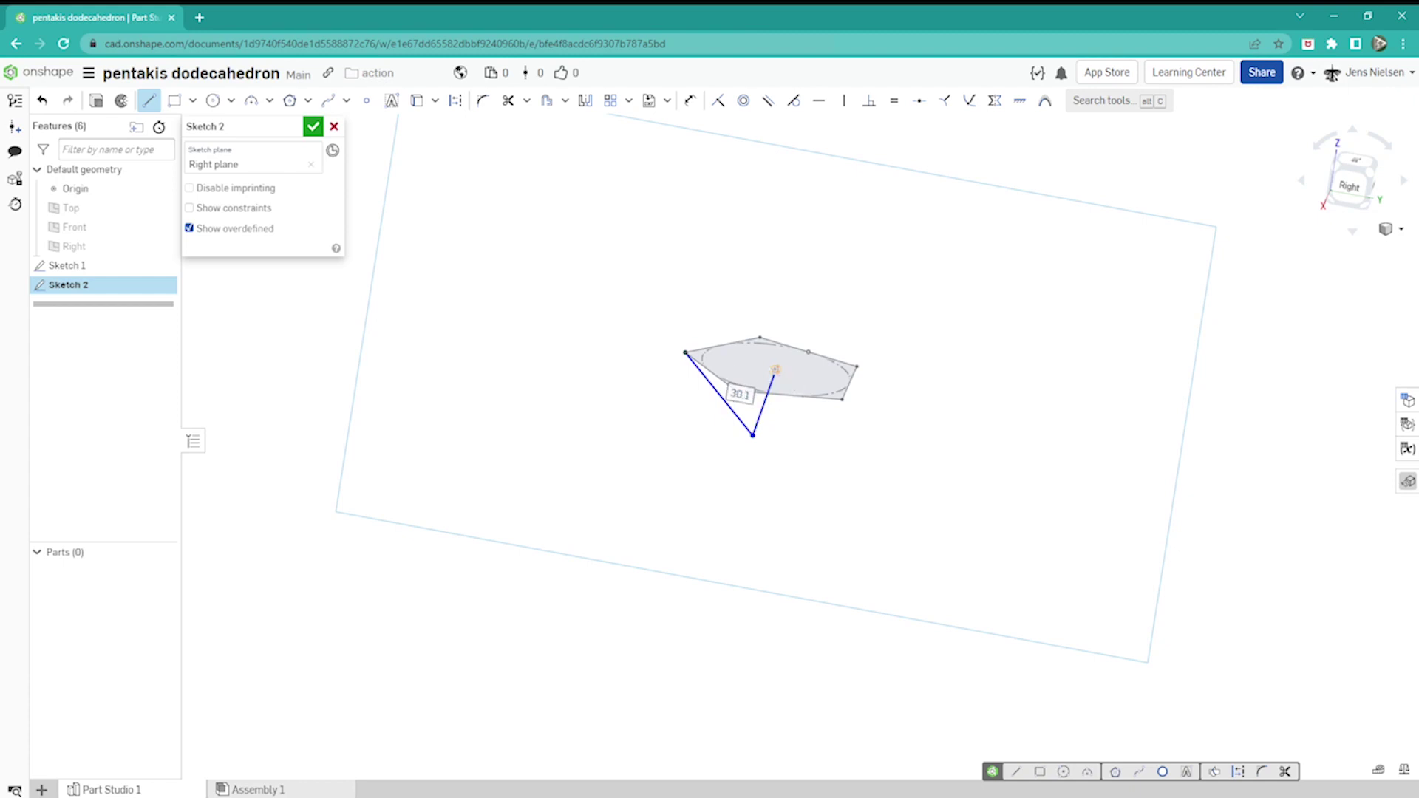
key(Escape)
- Make the slanted line from the pentagon's corner equal in length to a pentagon side
right_drag(843, 462, 977, 506)
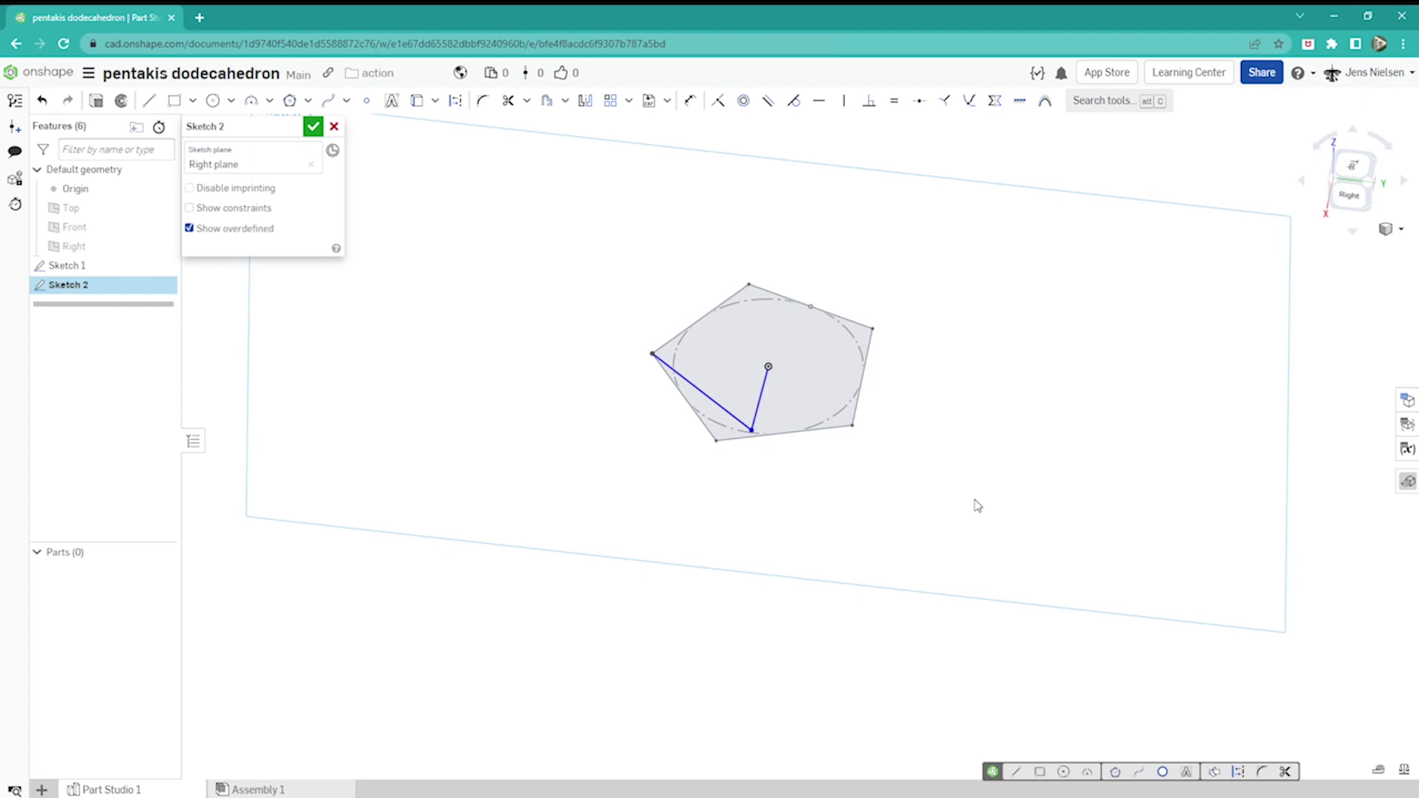
key(e)
mouse_move(855, 212)
right_down()
mouse_move(720, 450)
mouse_move(734, 436)
right_up()
click(742, 431)
right_drag(844, 419, 849, 459)
click(842, 416)
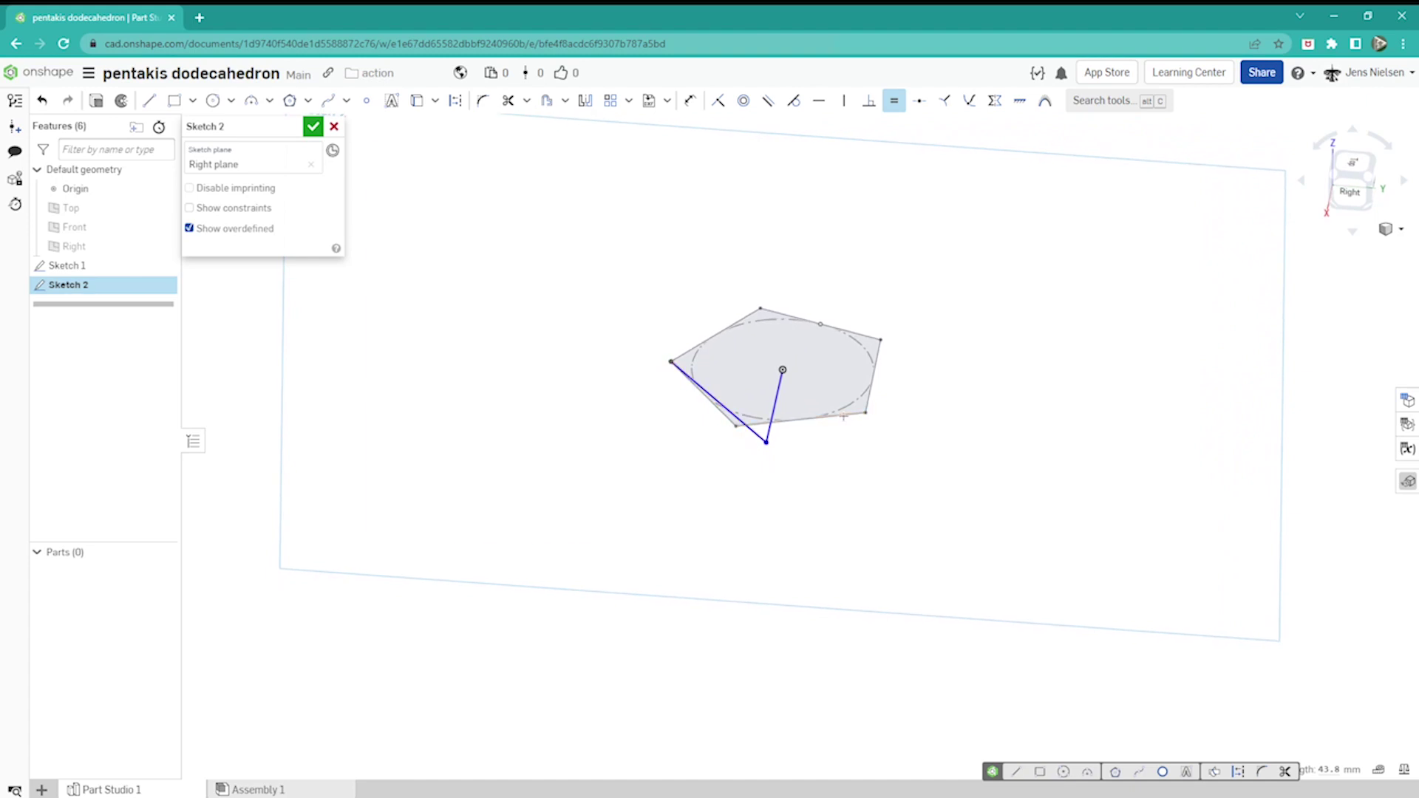
key(Escape)
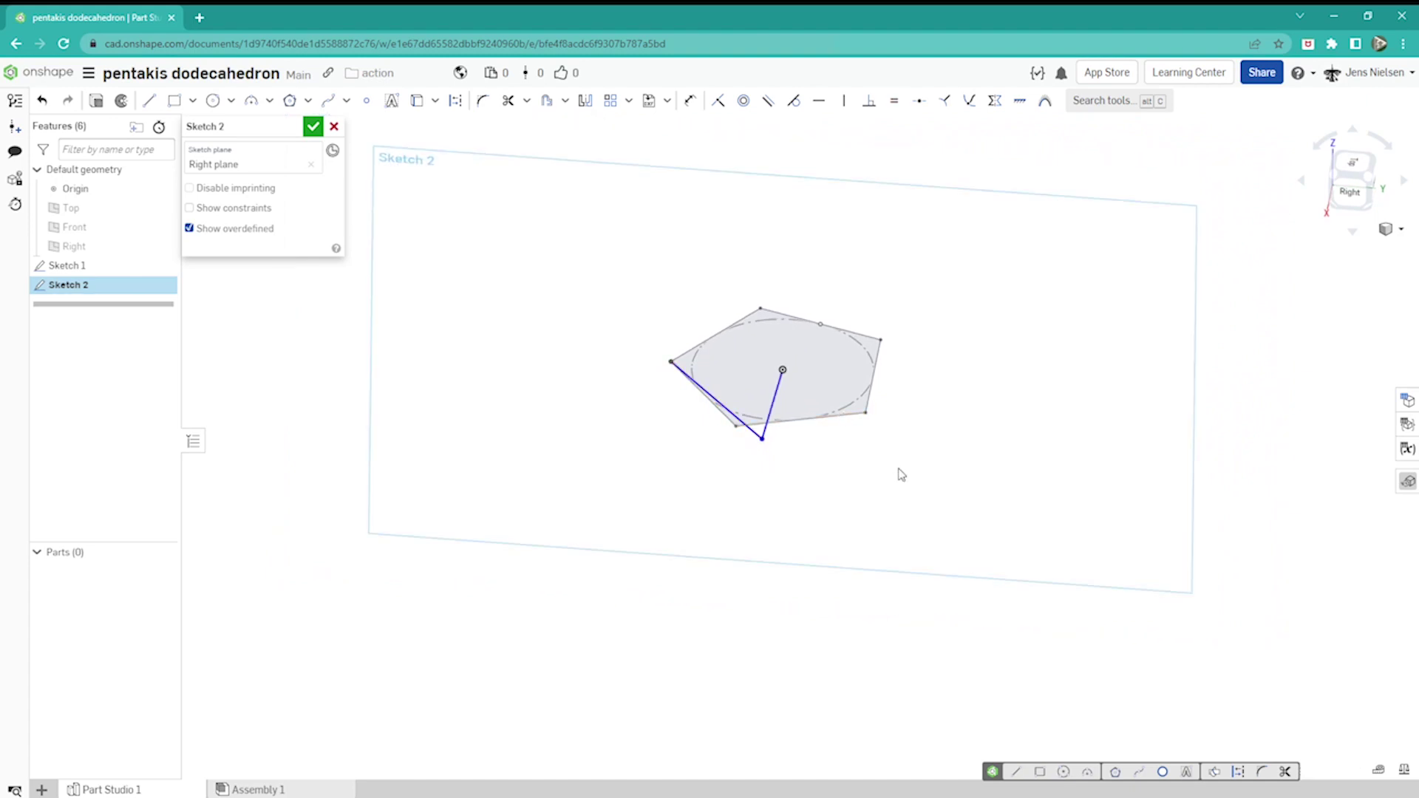
- Constrain the line below the origin as vertical and convert it to construction geometry
right_drag(832, 462, 818, 445)
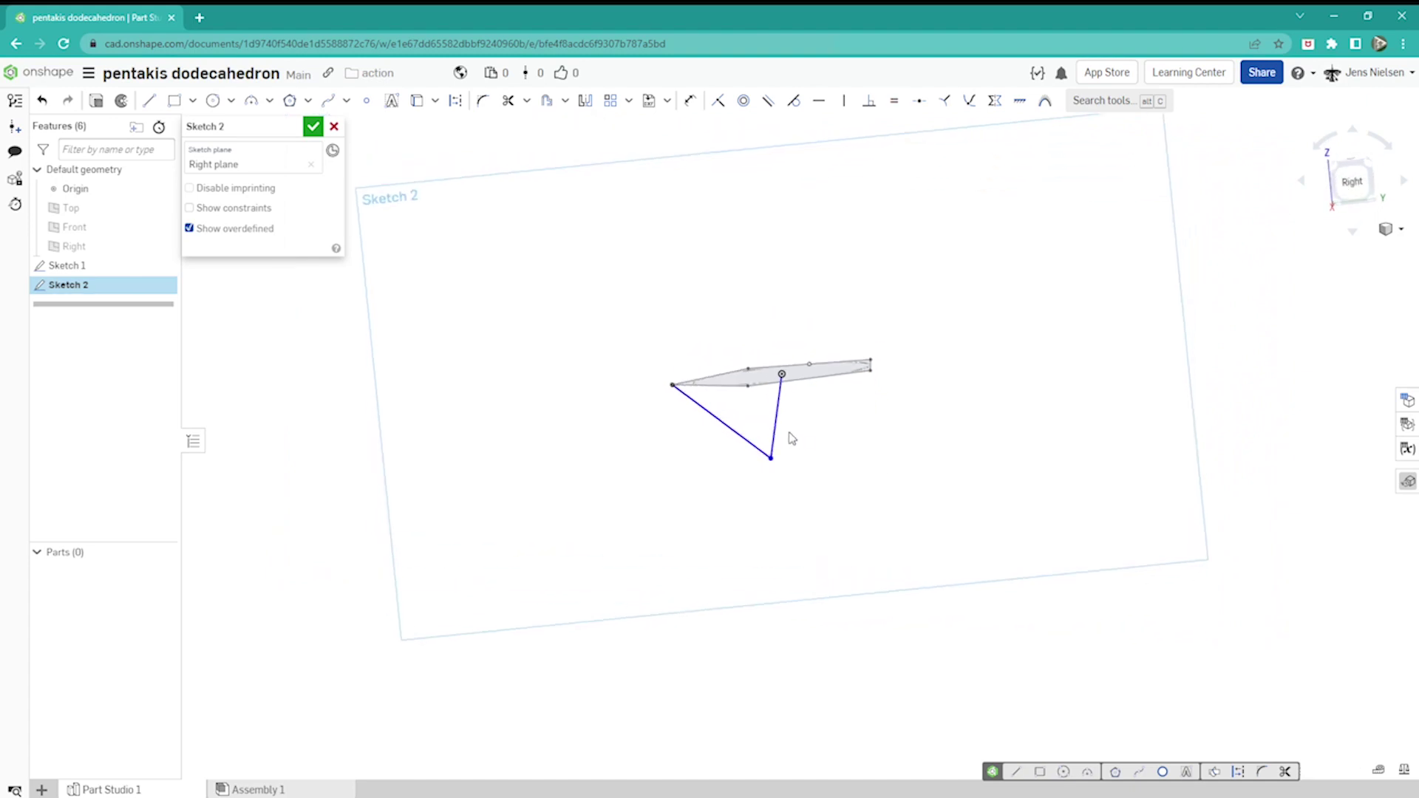
click(774, 434)
key(v)
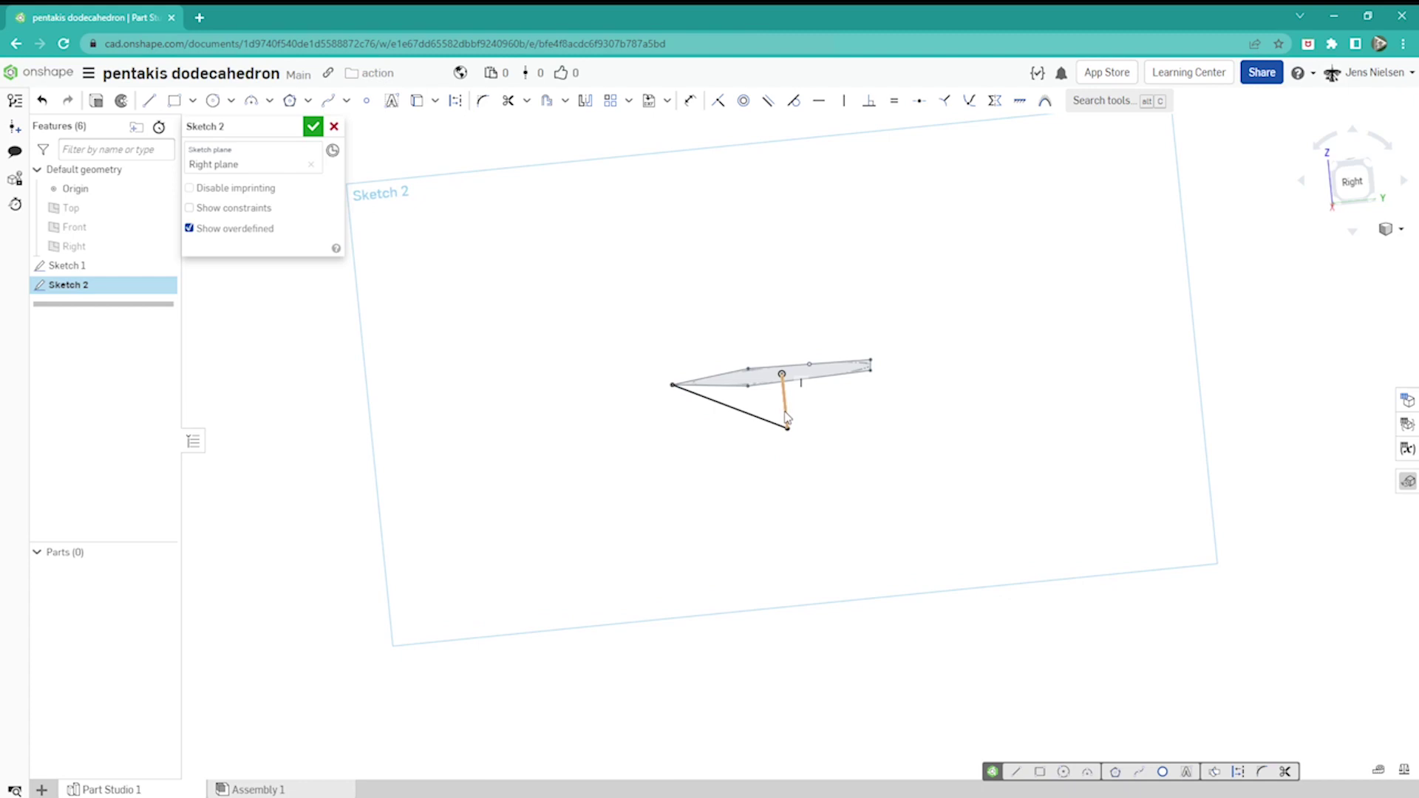
key(q)
click(912, 445)
- Accept the finished sketch on the Right plane
key(Up)
key(Down)
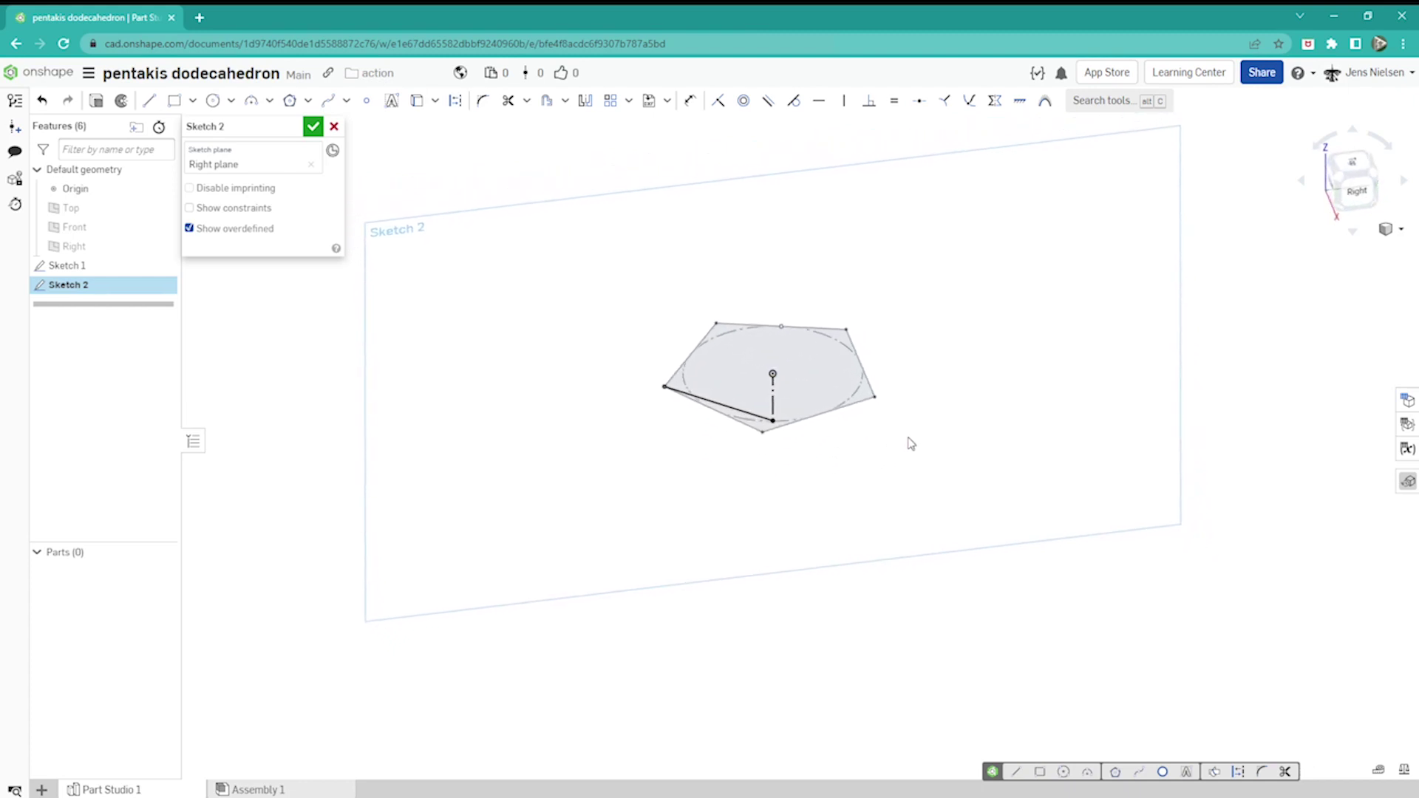
key(Up)
key(Up)
key(Up)
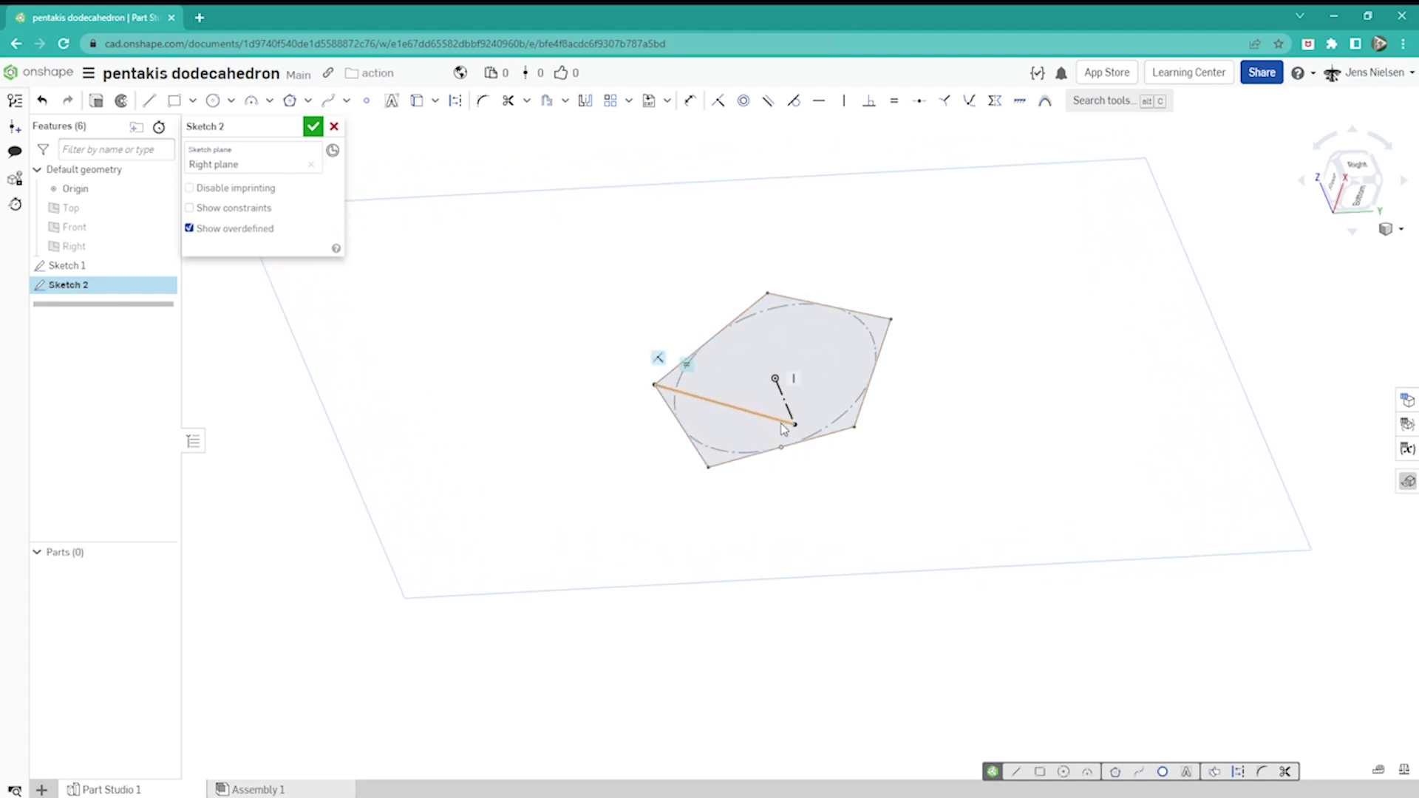
right_drag(796, 424, 800, 435)
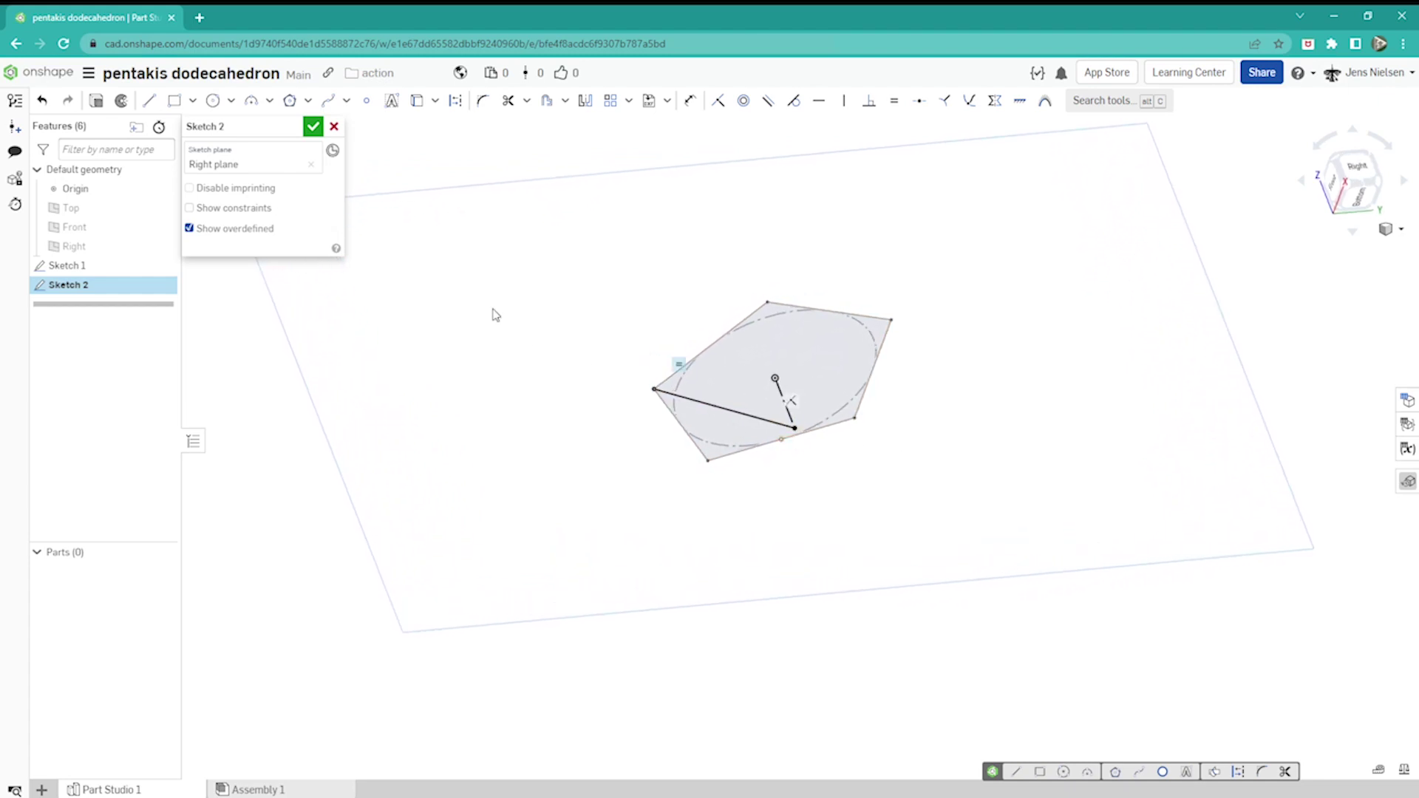
key(Up)
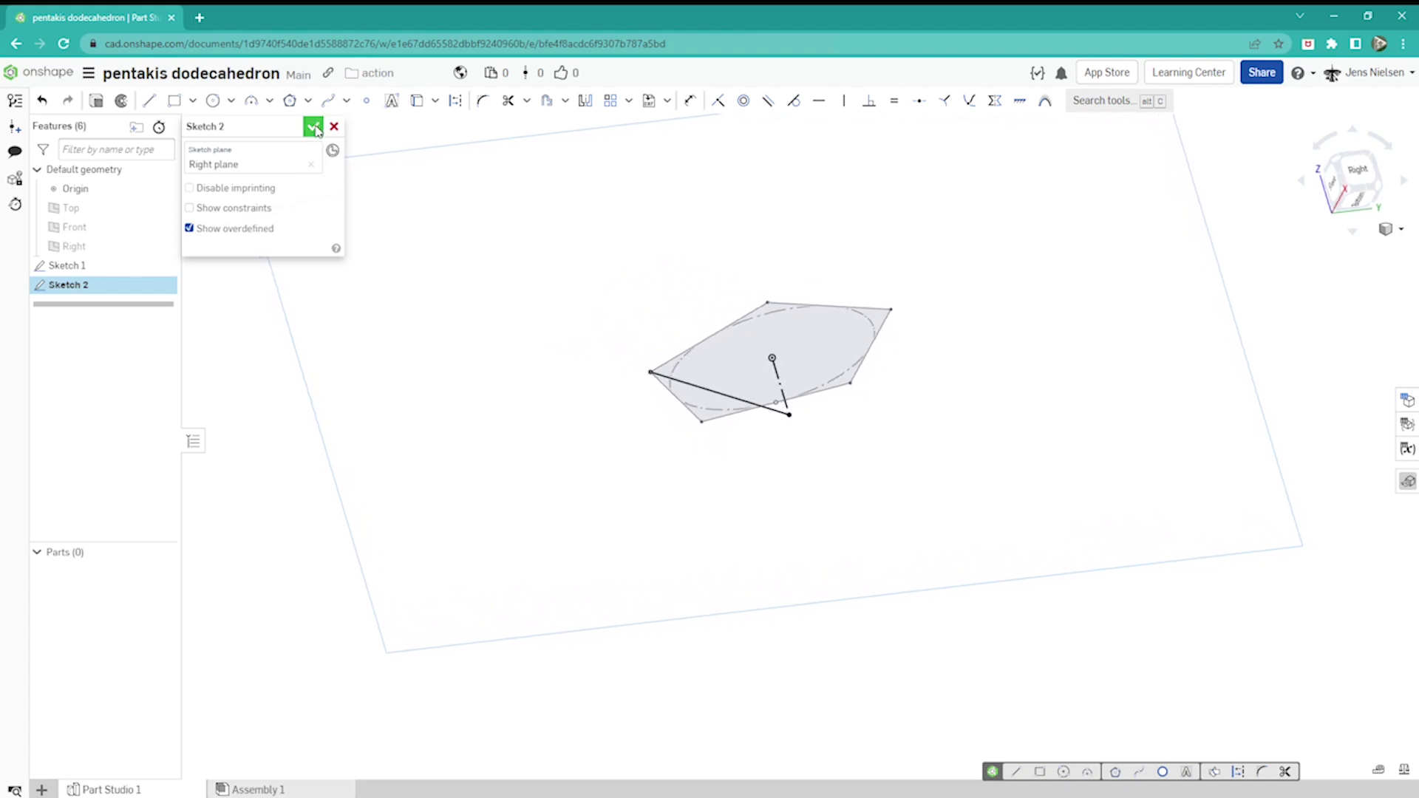
click(313, 127)
- Create a composite curve from the slanted line of the Right plane sketch
key(Up)
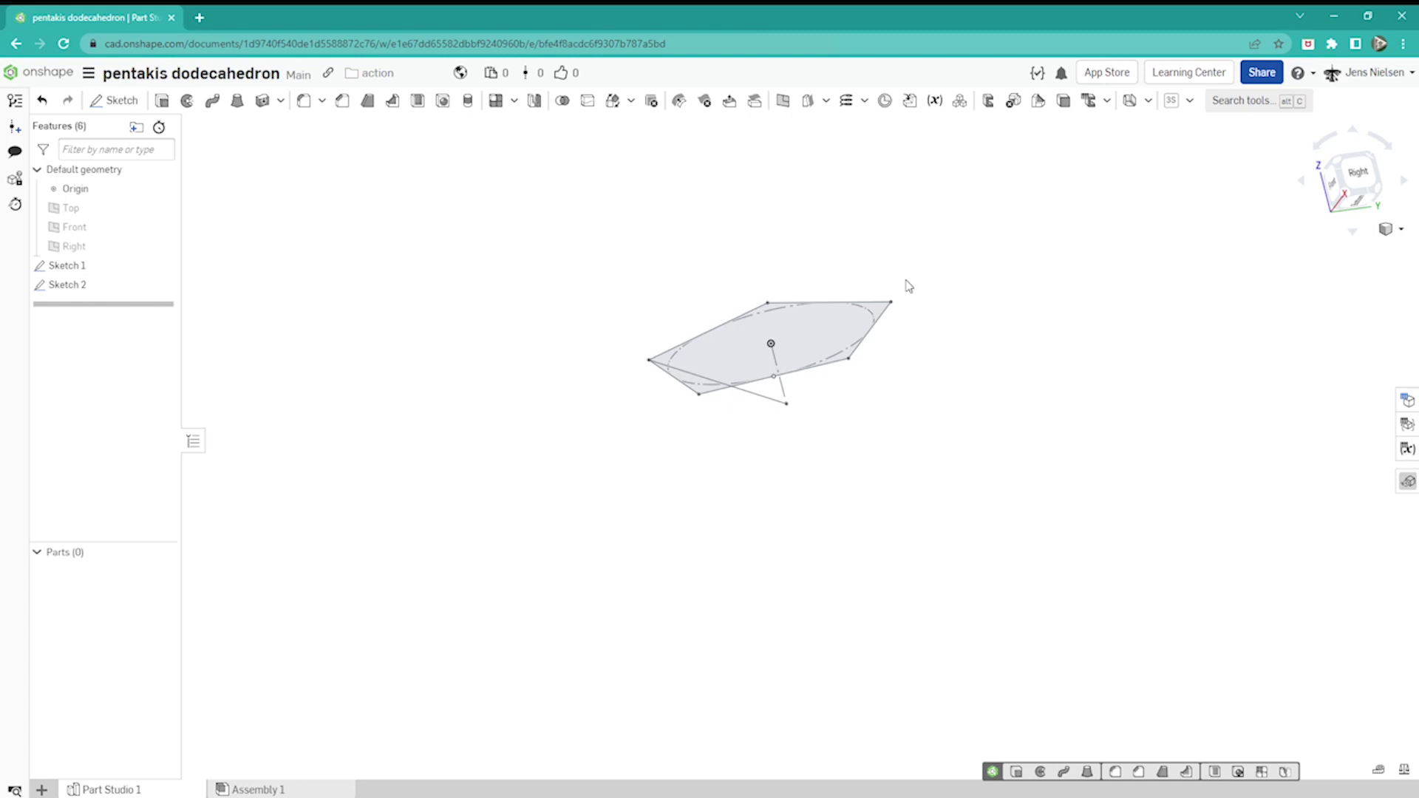
click(864, 101)
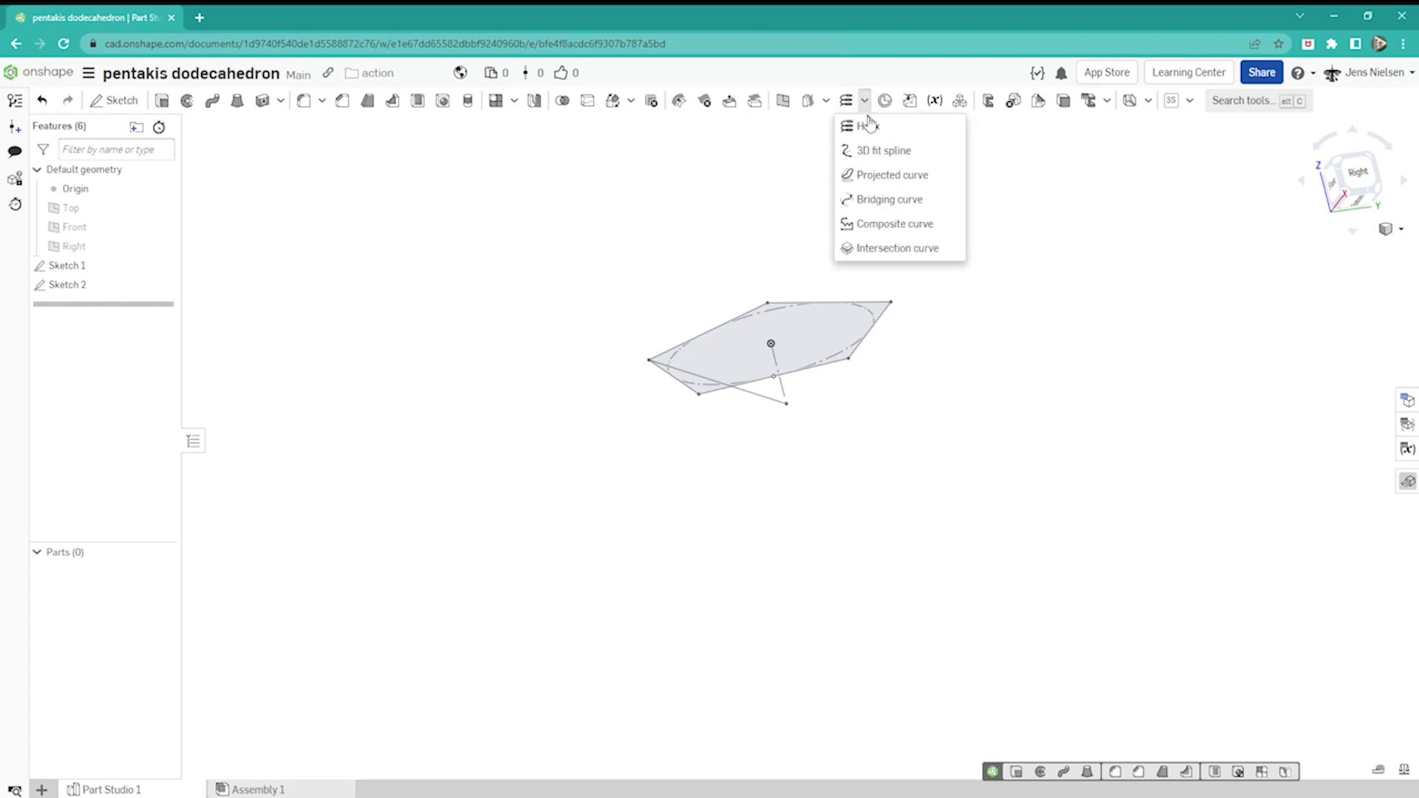
click(894, 224)
click(765, 400)
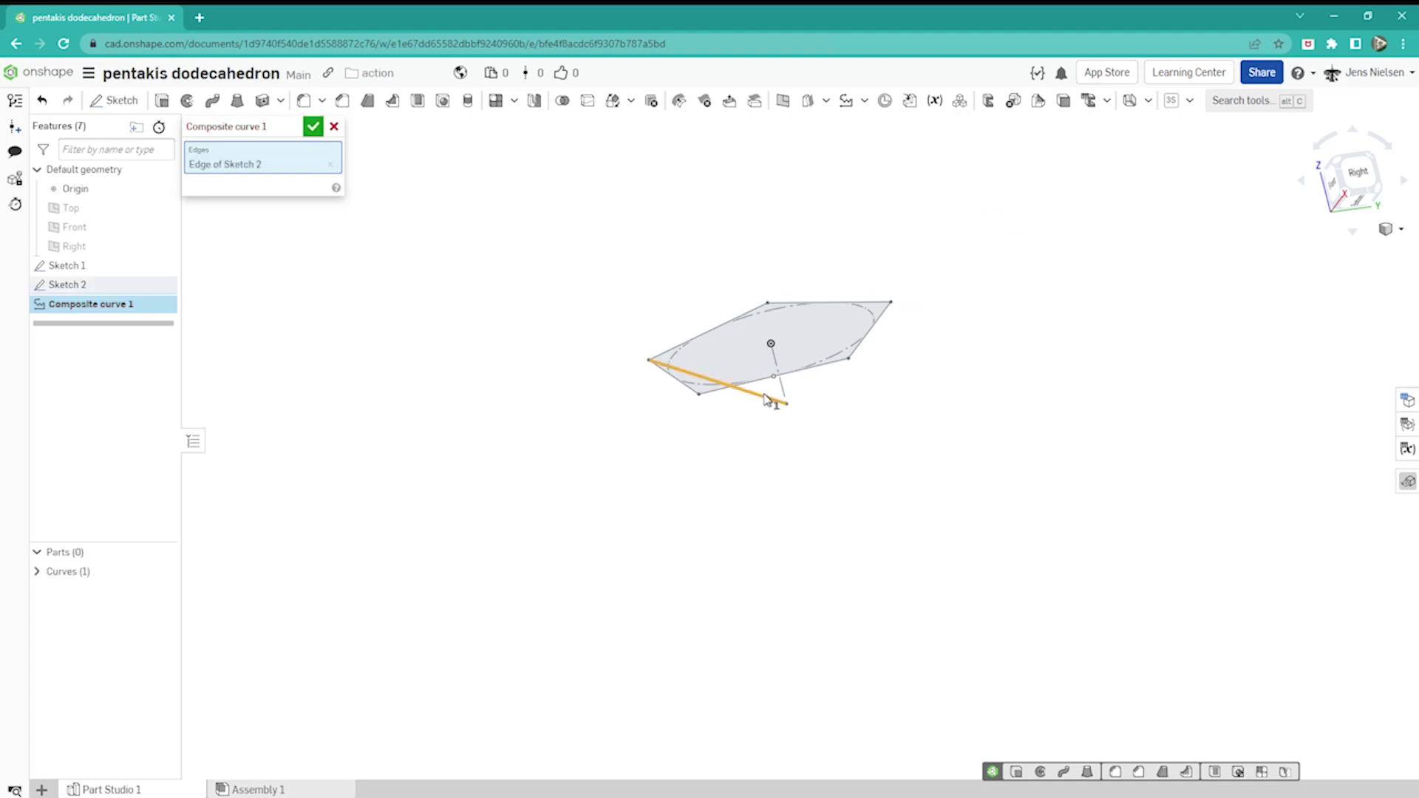
click(315, 127)
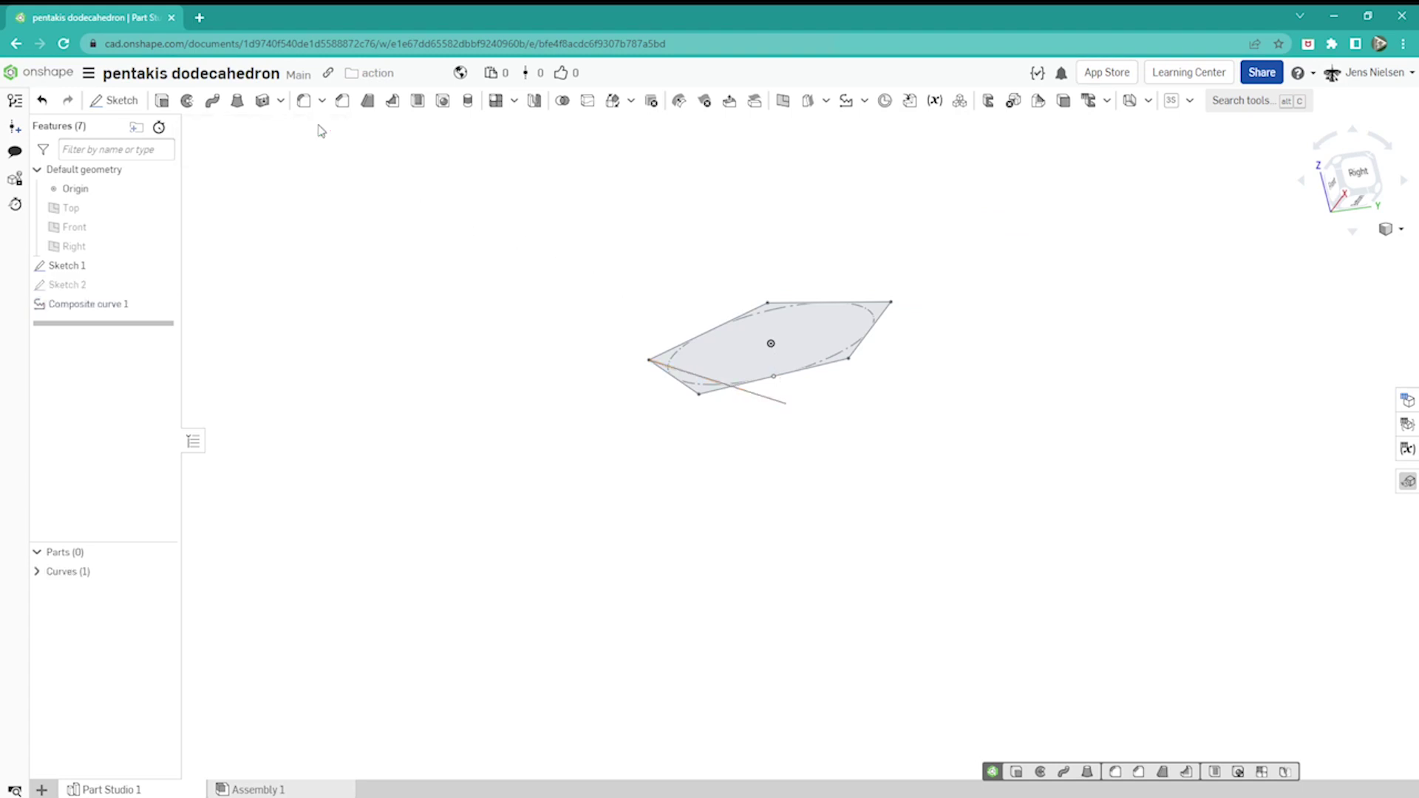
- Show the slanted-line sketch on the Right plane and start a circular feature pattern with that sketch as the patterned feature
click(160, 285)
click(513, 100)
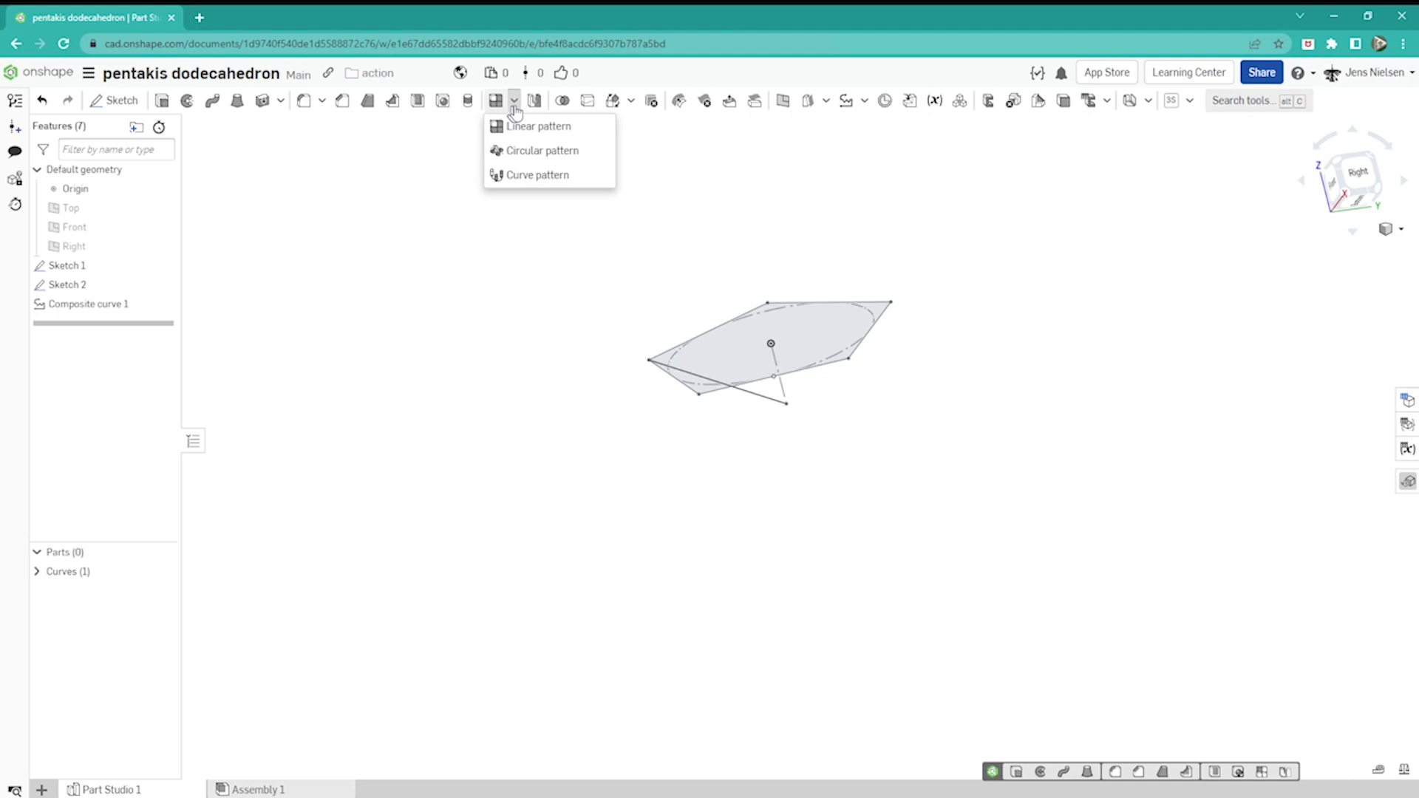
click(522, 151)
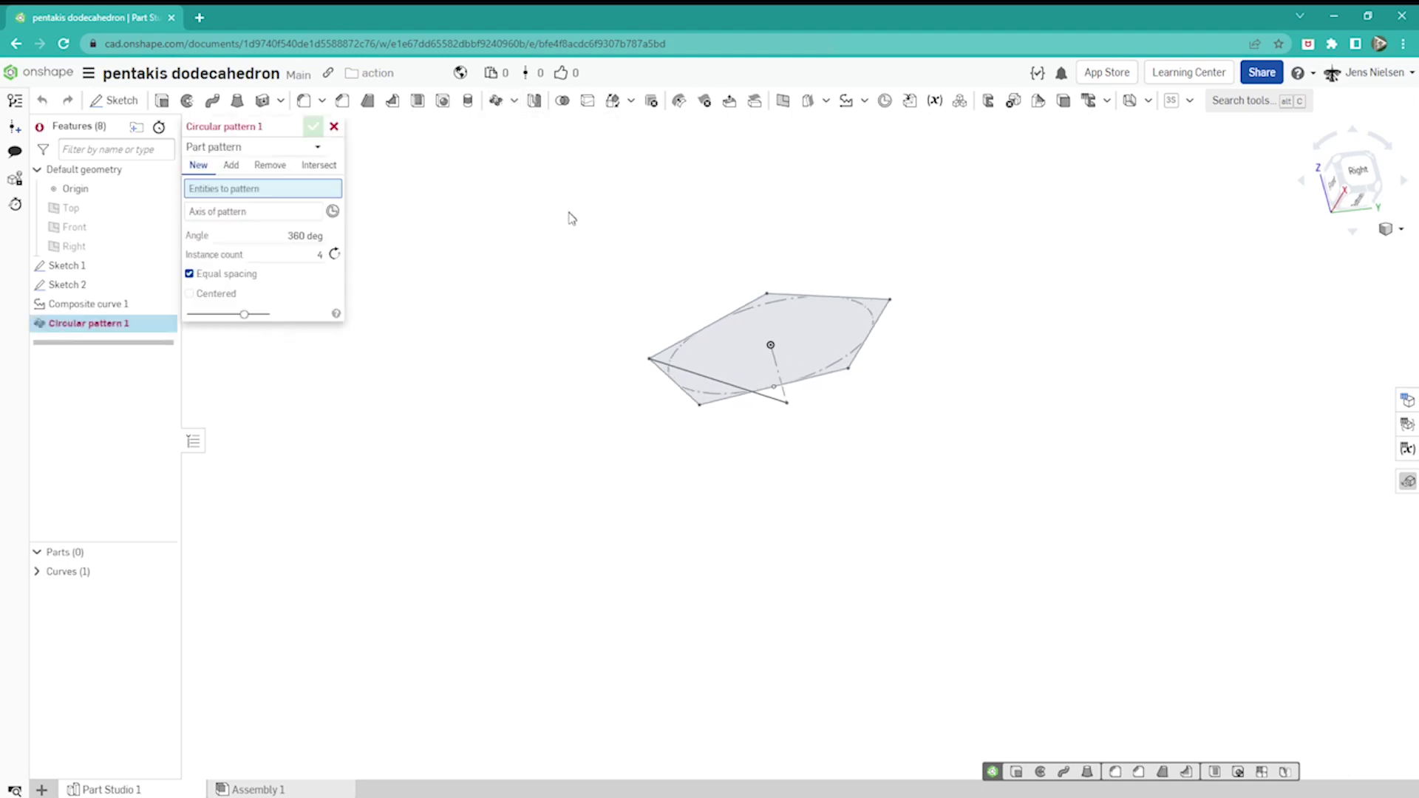
click(314, 147)
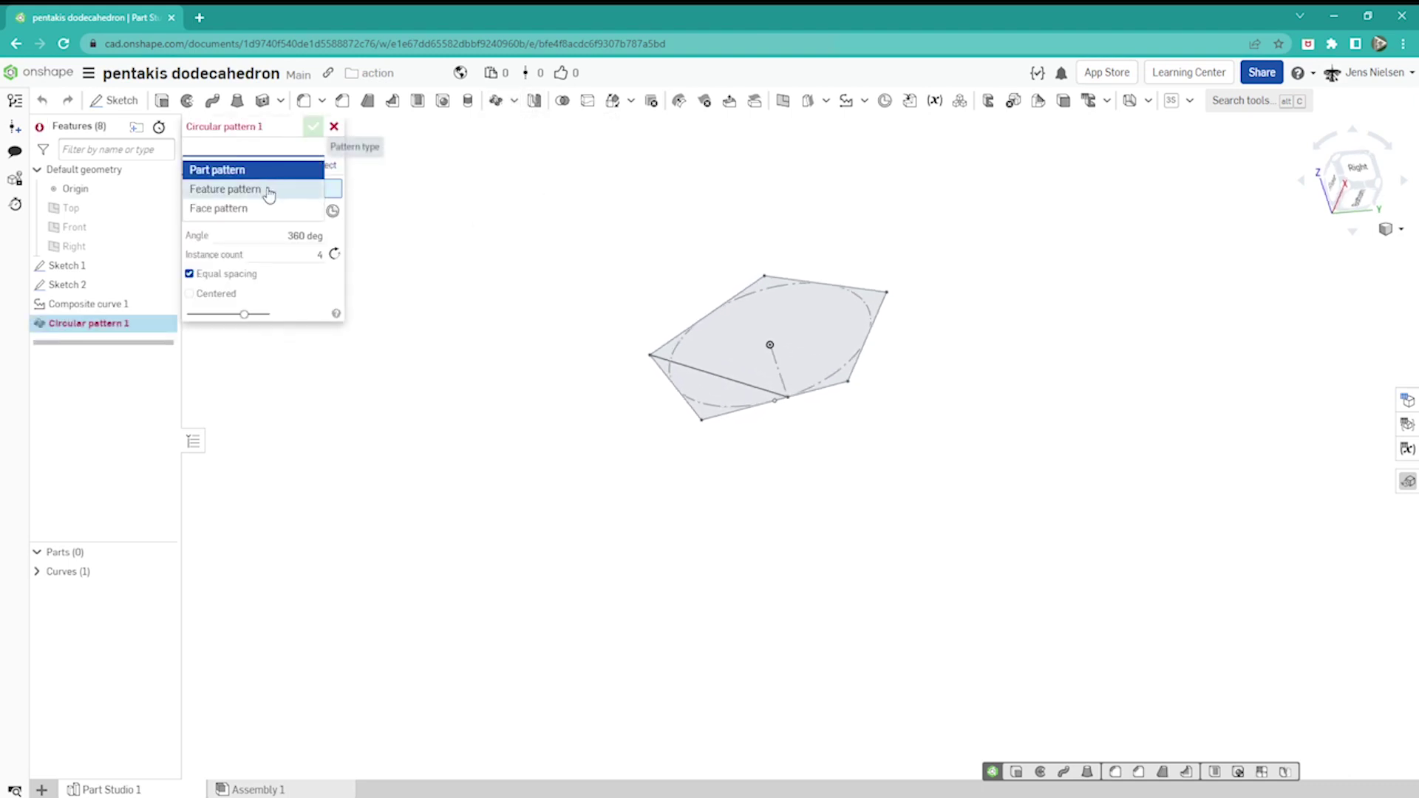
click(269, 190)
right_drag(693, 384, 743, 386)
click(751, 381)
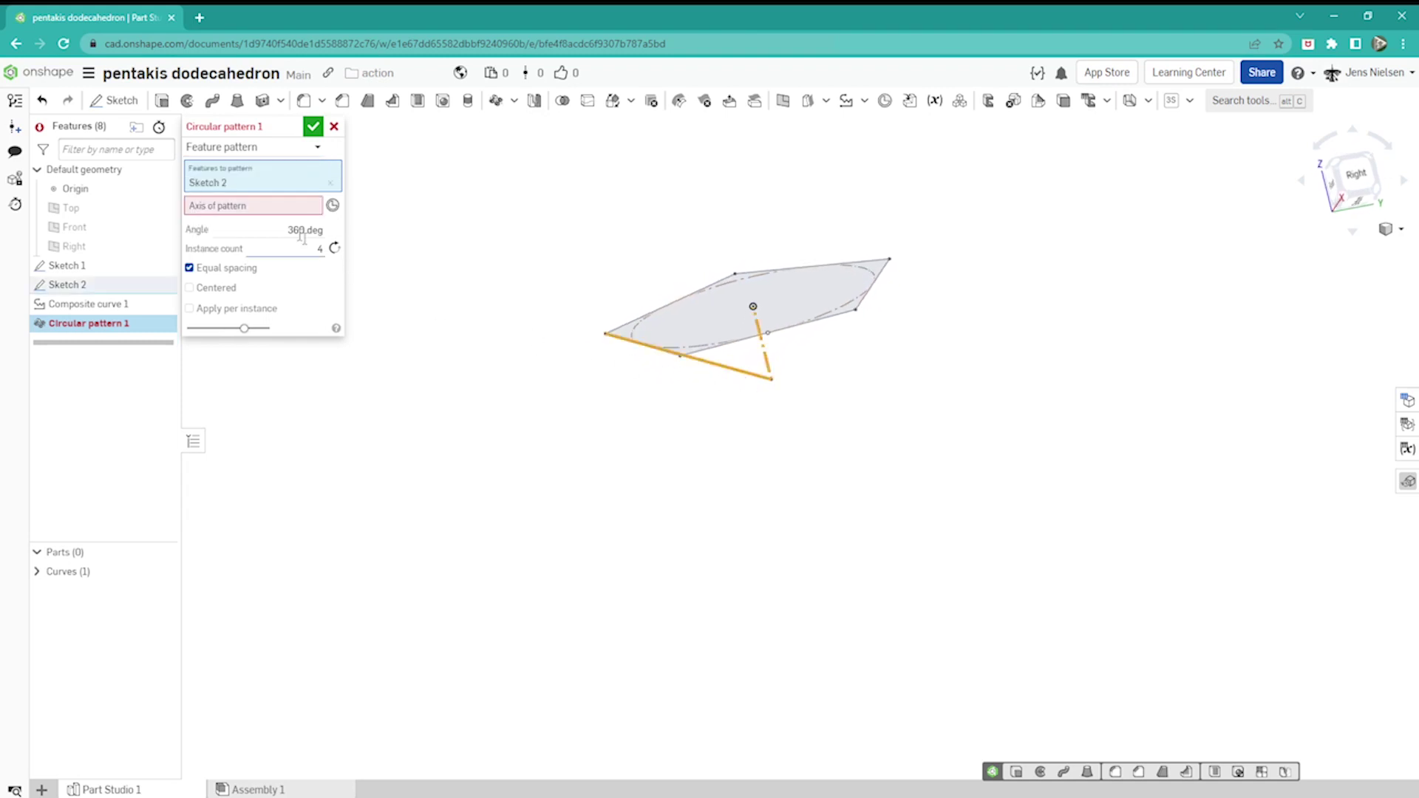
- Pattern the sketch around its vertical construction line with 5 equally spaced instances over 360 degrees
click(291, 207)
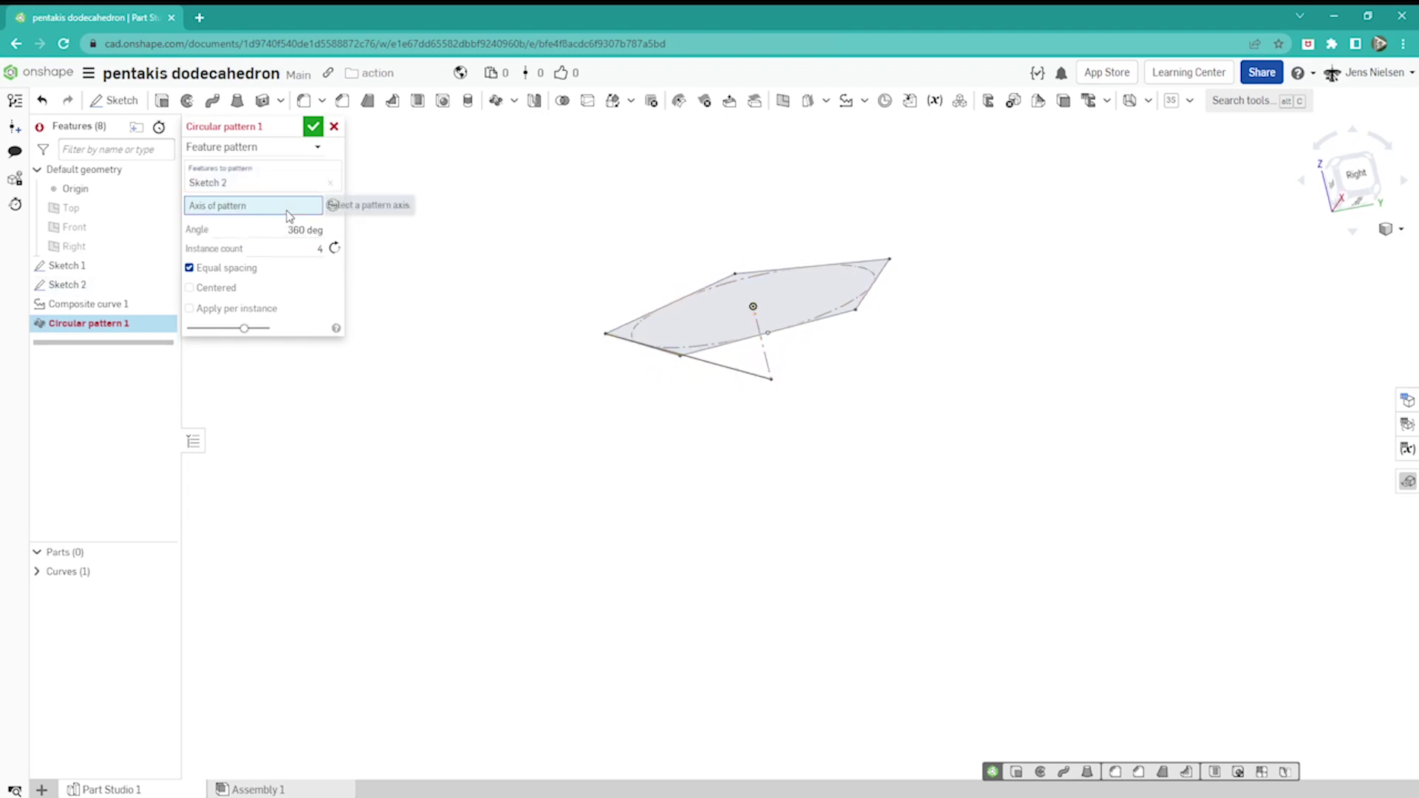
click(769, 370)
right_drag(893, 419, 879, 353)
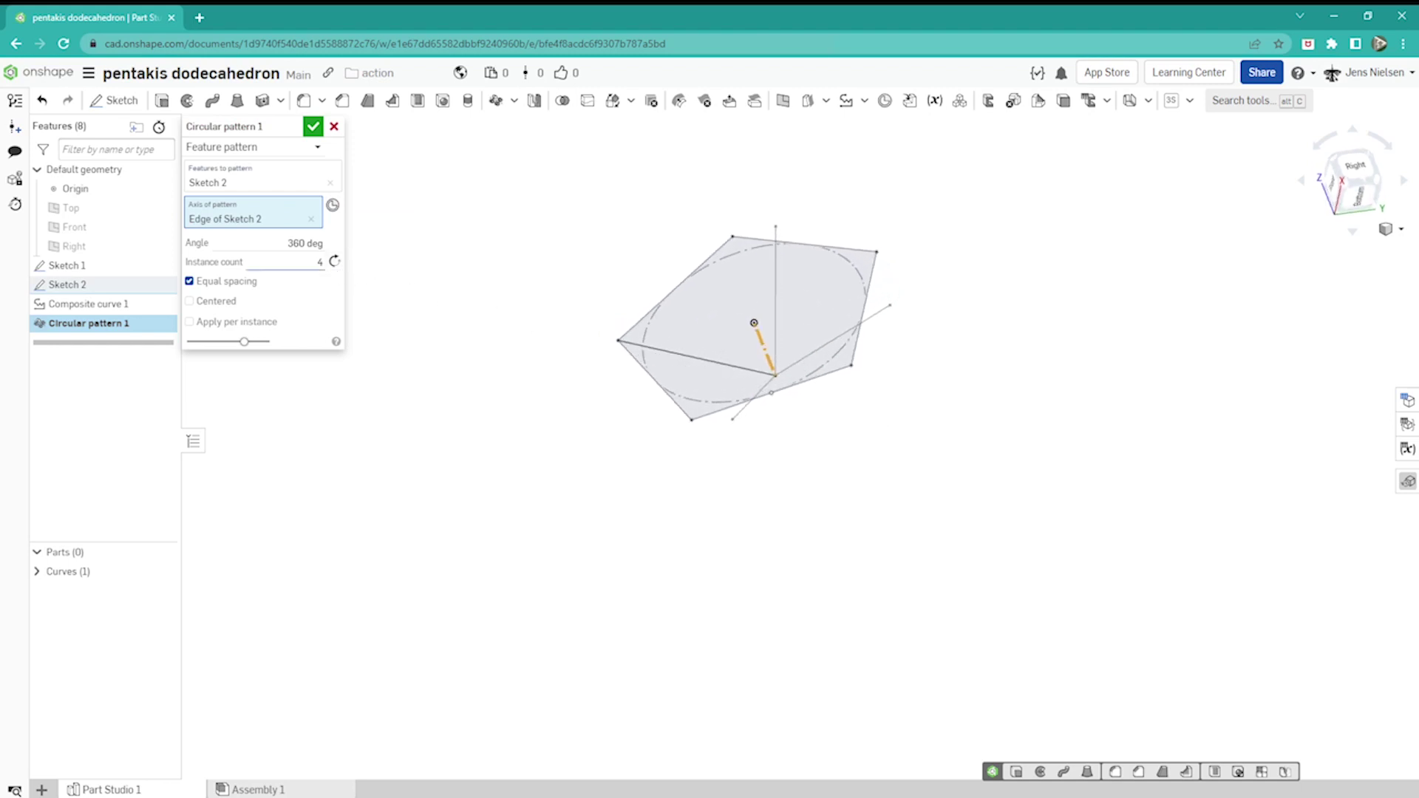
click(321, 263)
text(5)
key(Return)
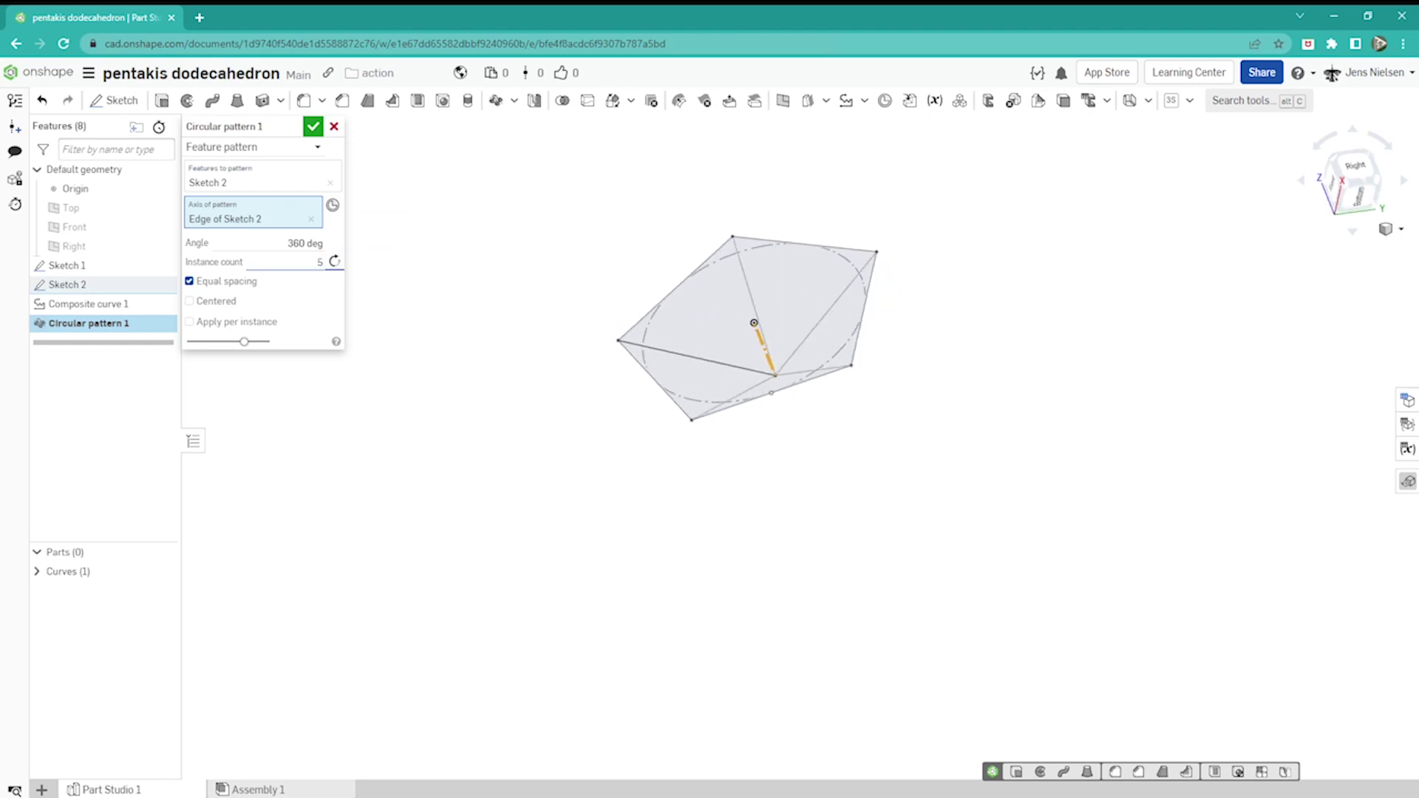
right_drag(798, 416, 739, 373)
click(312, 128)
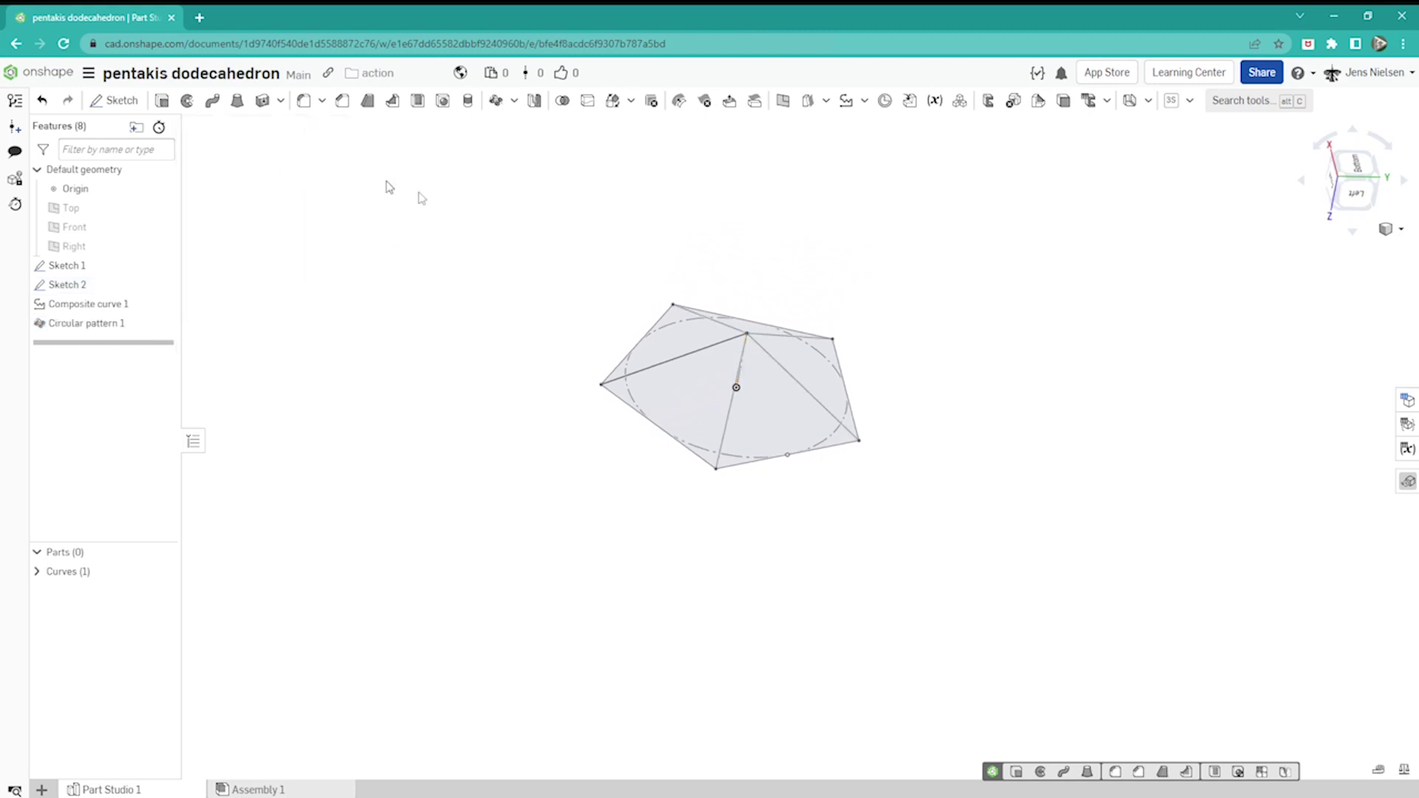
- Create a Fill surface bounded by two adjacent slanted lines and the pentagon side between them
right_drag(992, 246, 980, 256)
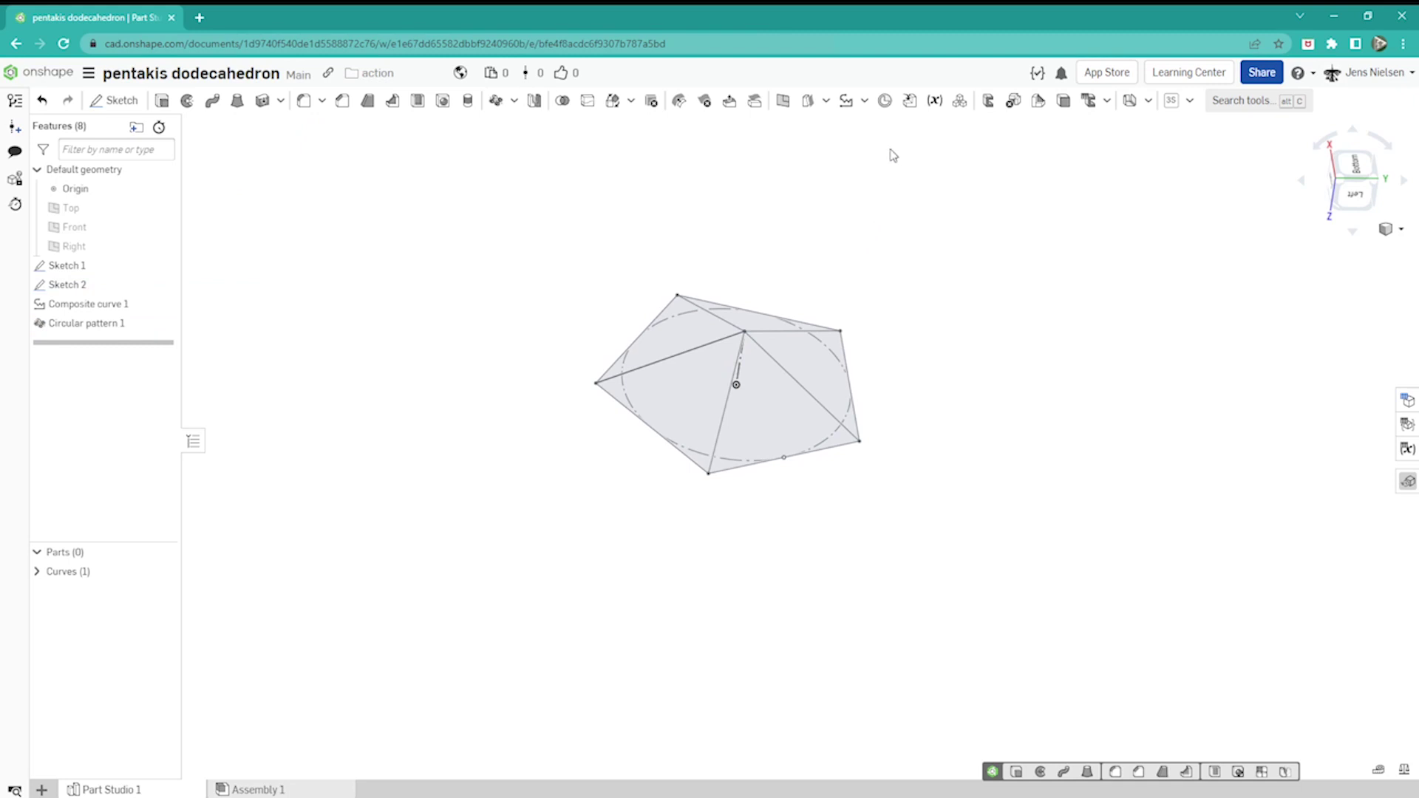
click(826, 101)
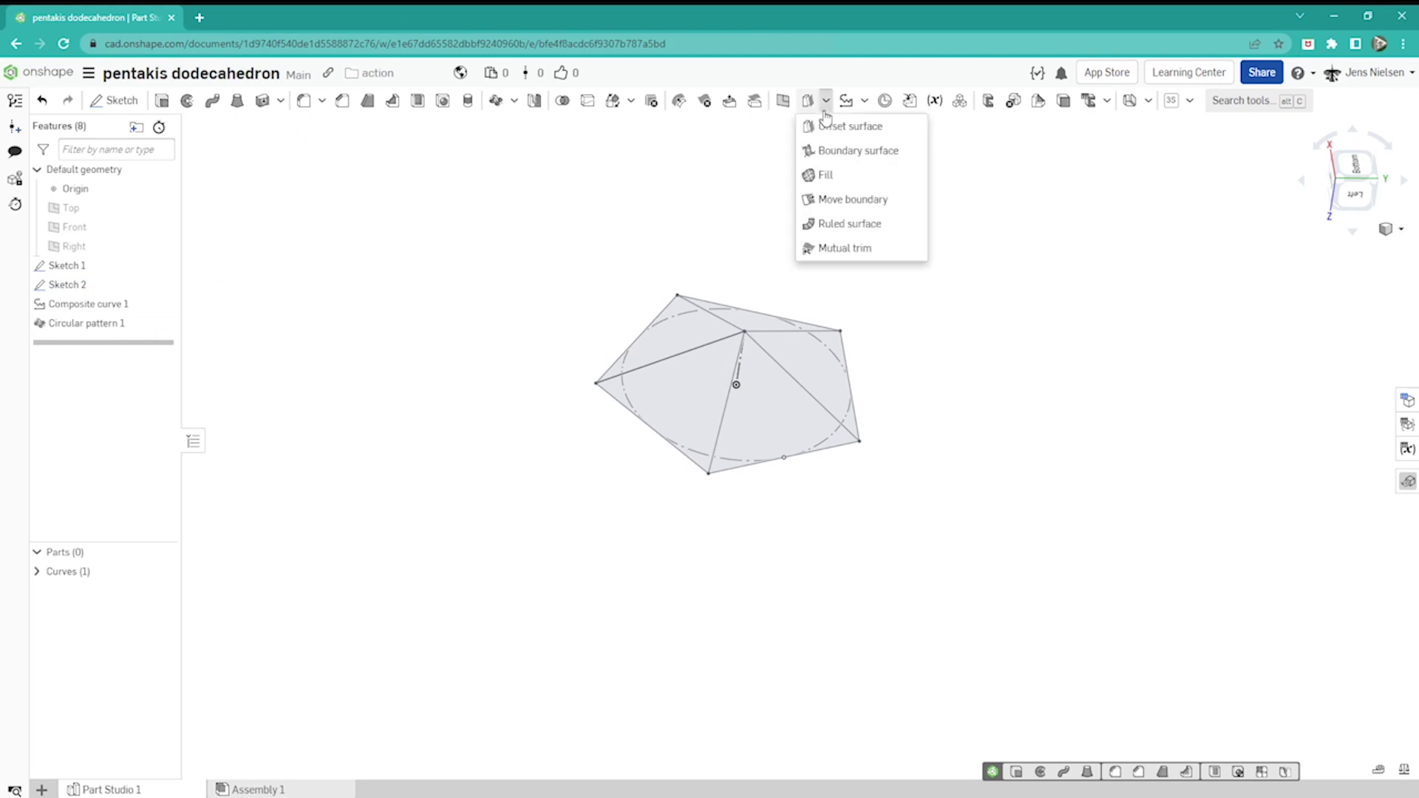
click(826, 175)
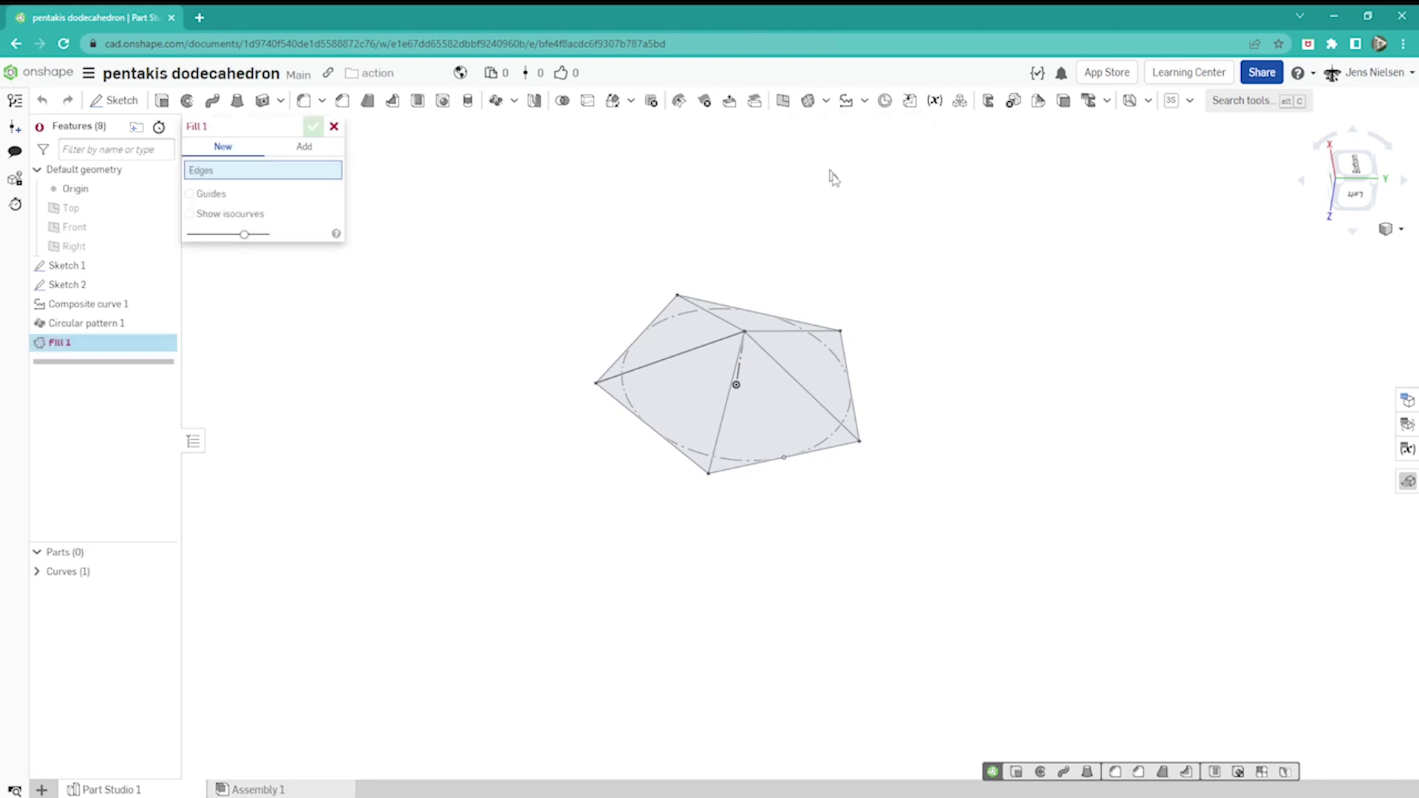
right_drag(964, 286, 909, 374)
scroll(910, 377, up, 3)
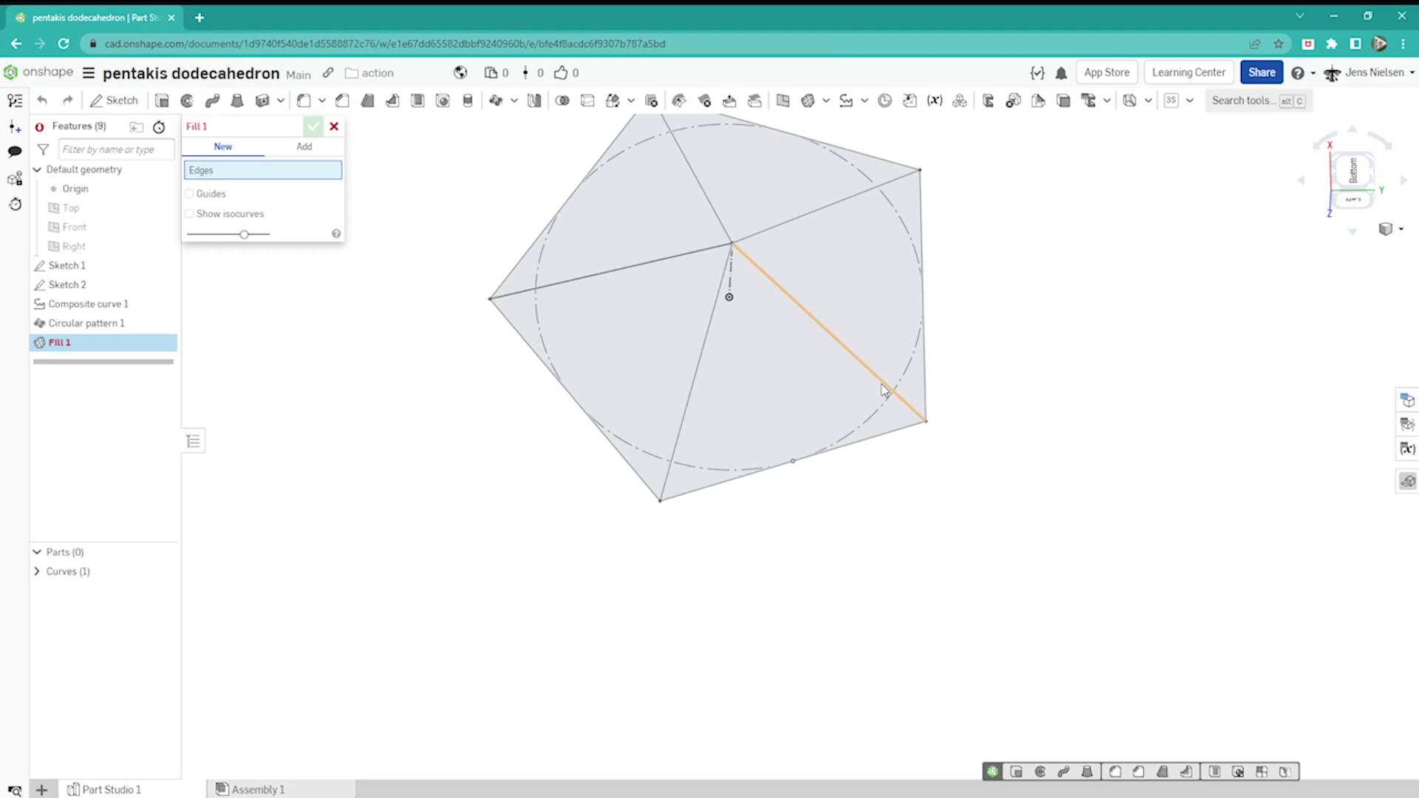
click(884, 390)
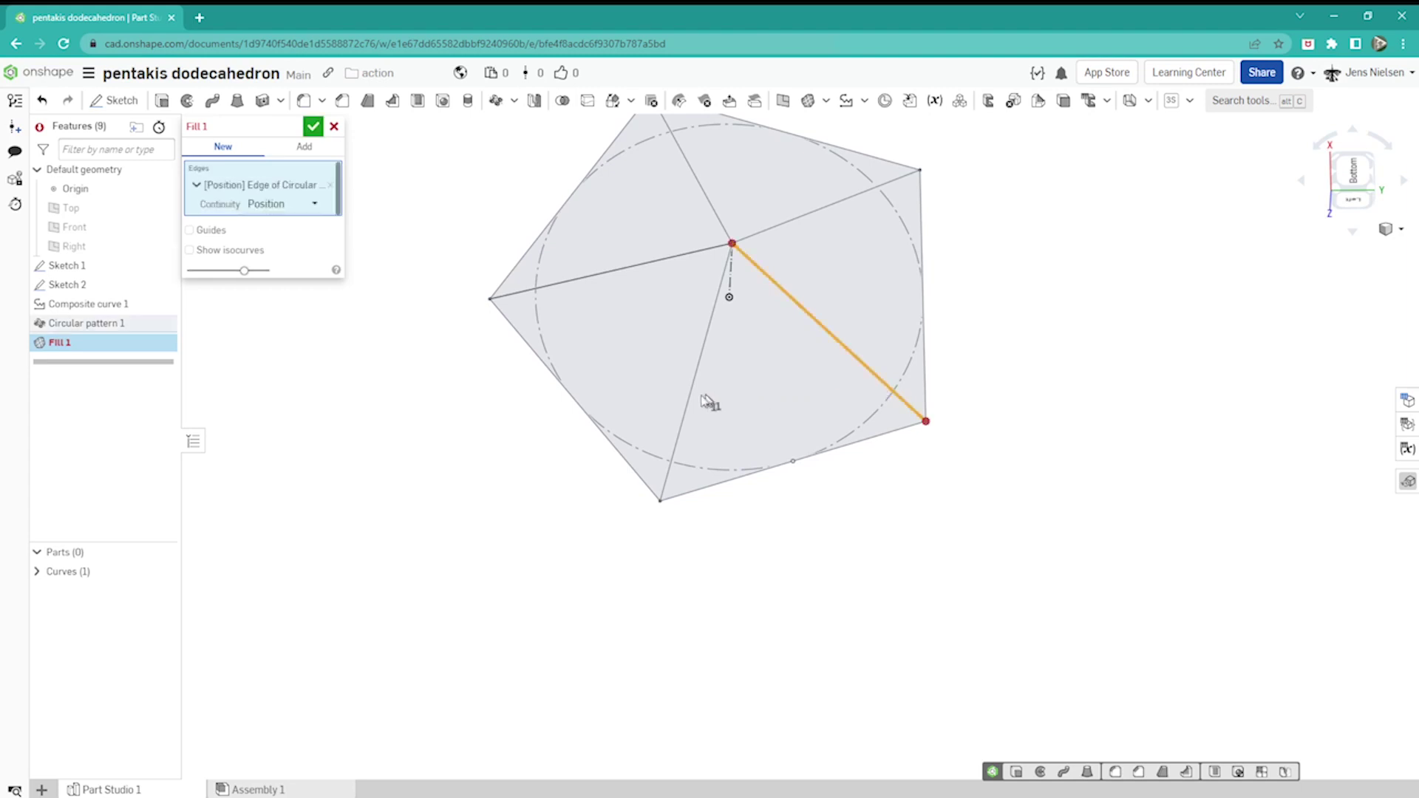
click(688, 402)
click(695, 493)
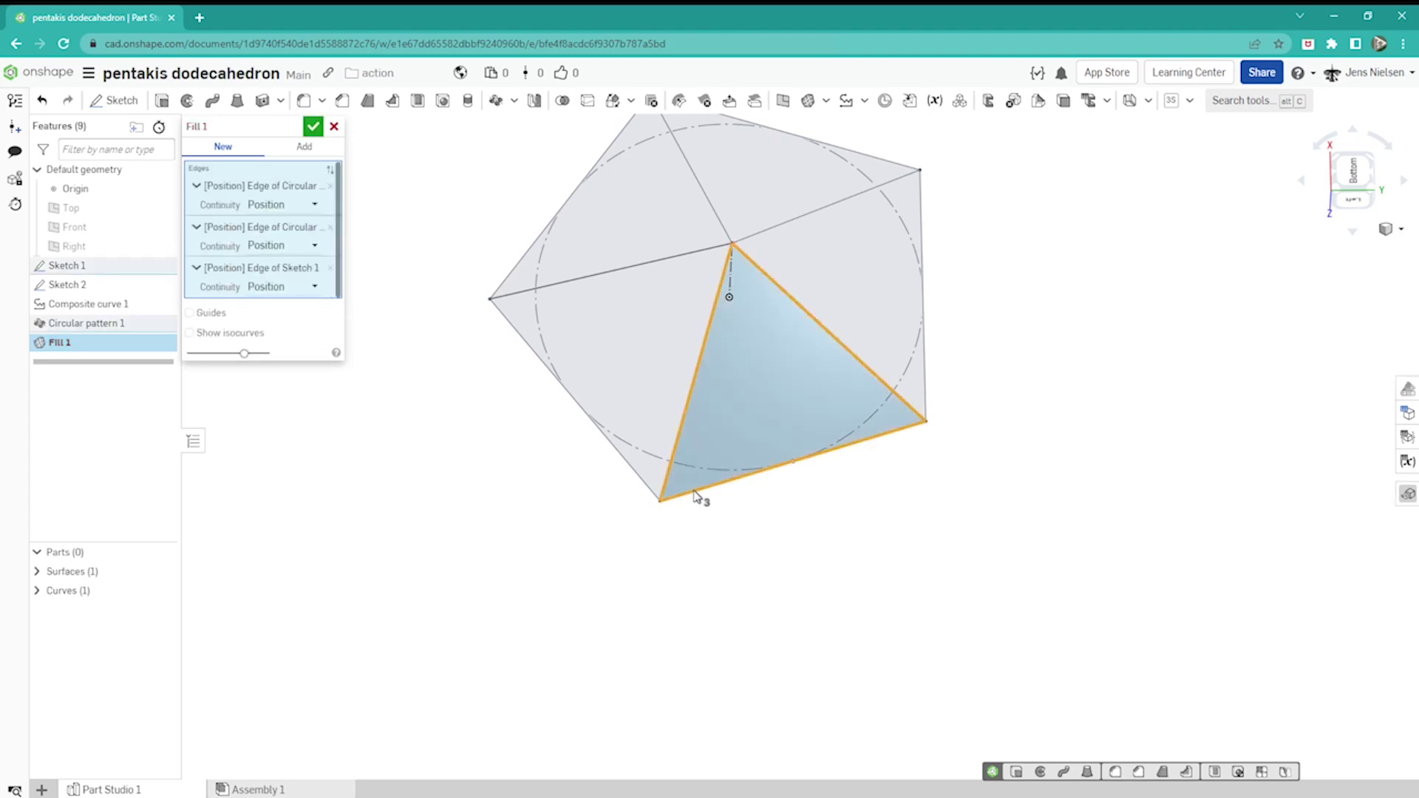
click(311, 130)
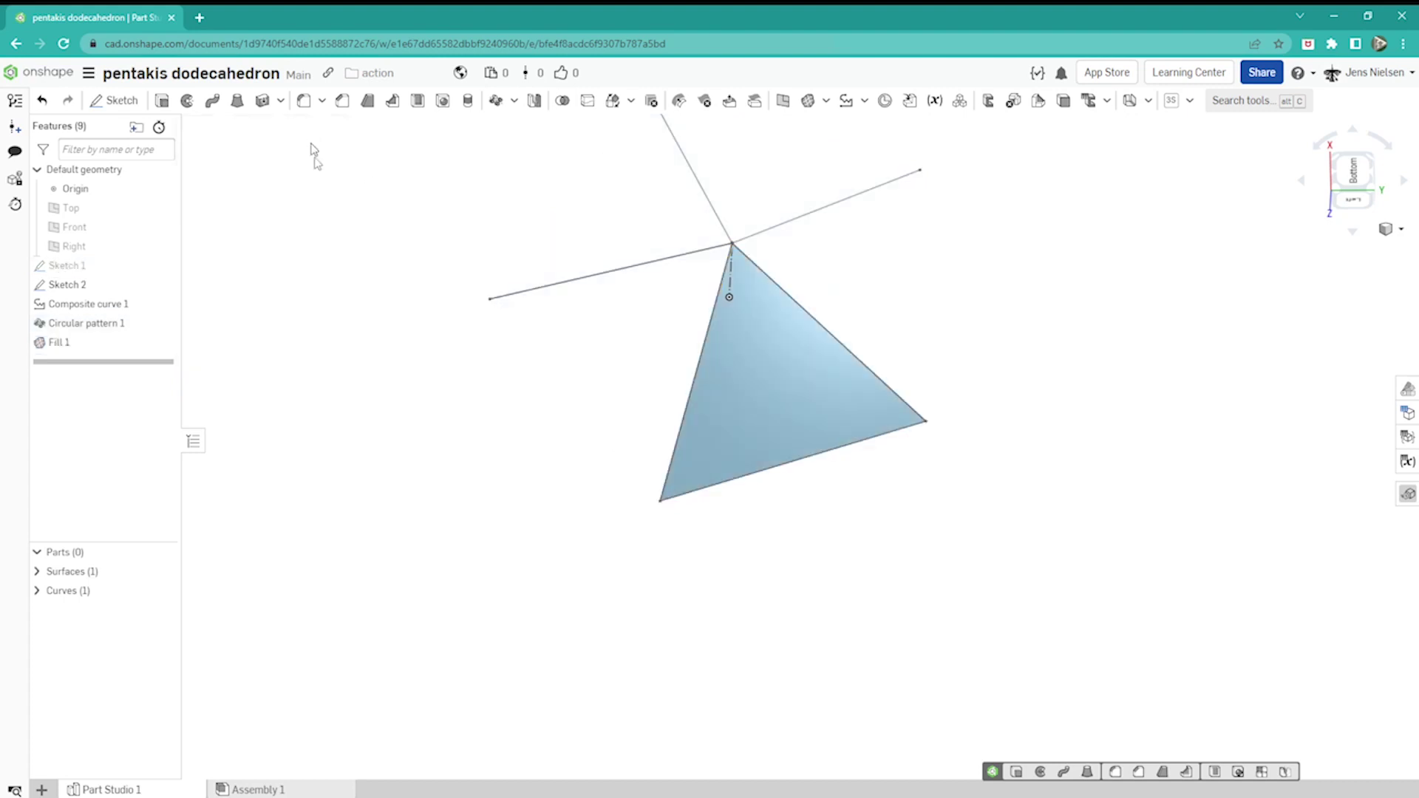
- Circular-pattern the triangular surface as a part pattern around the vertical construction line, with 5 equally spaced instances over 360 degrees
right_drag(738, 481, 1079, 458)
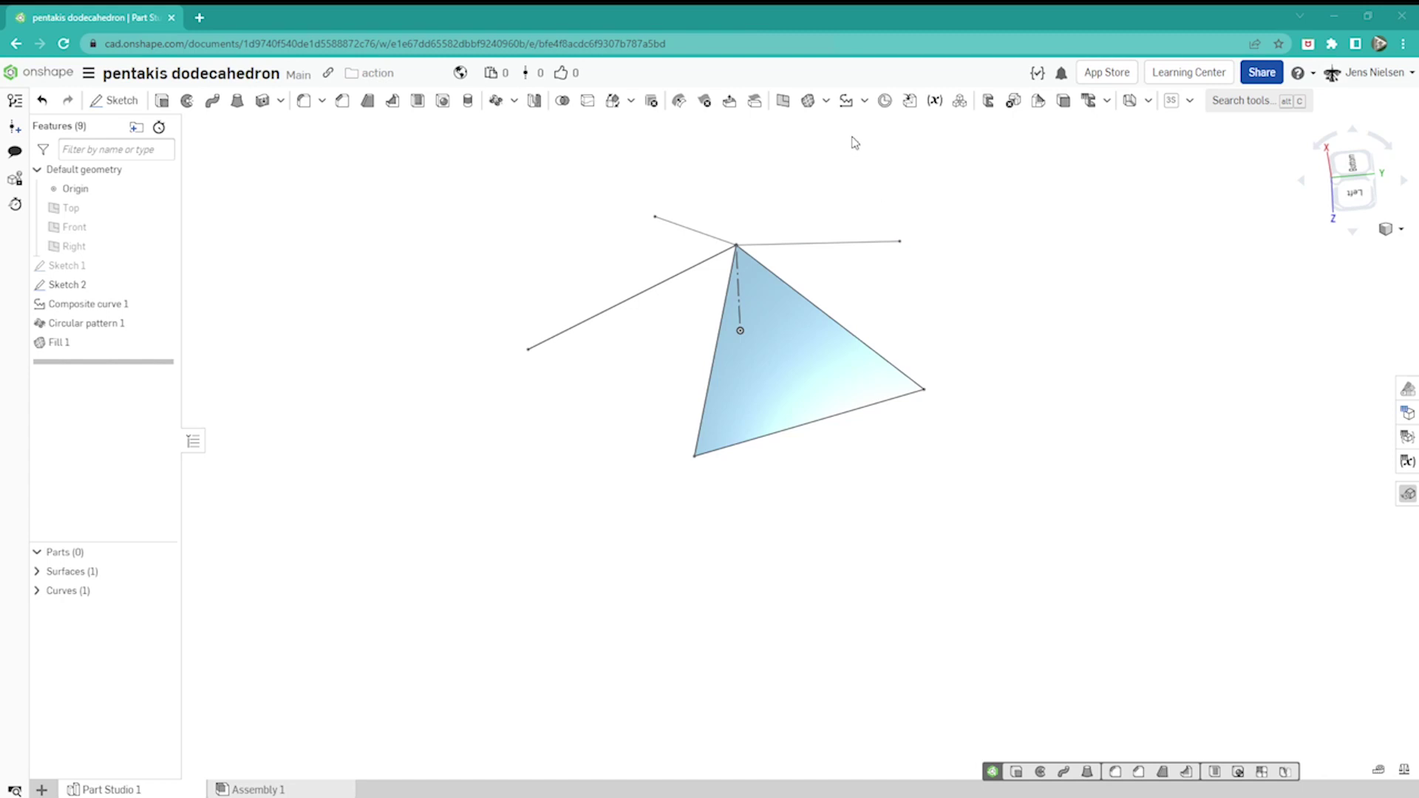
click(630, 100)
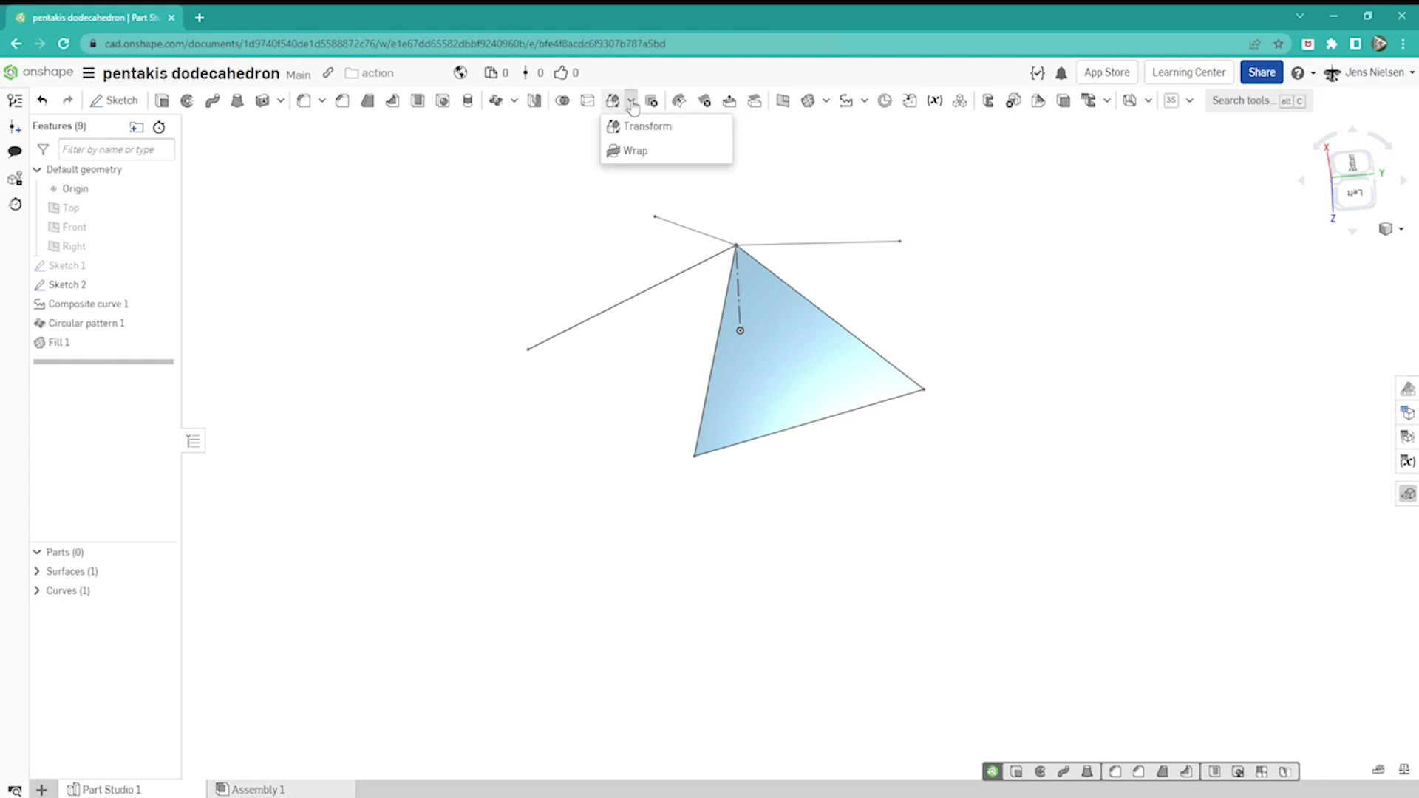
click(498, 101)
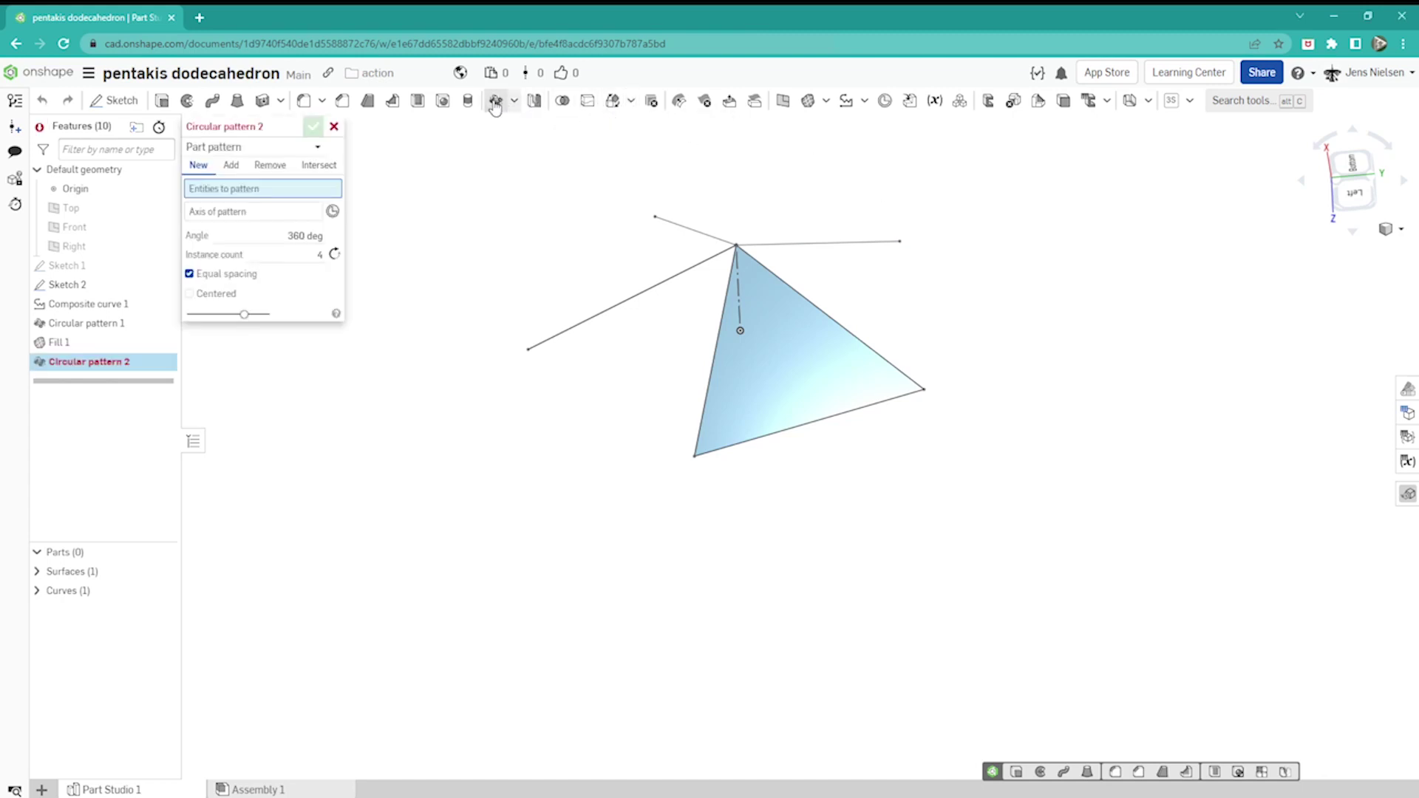
click(764, 401)
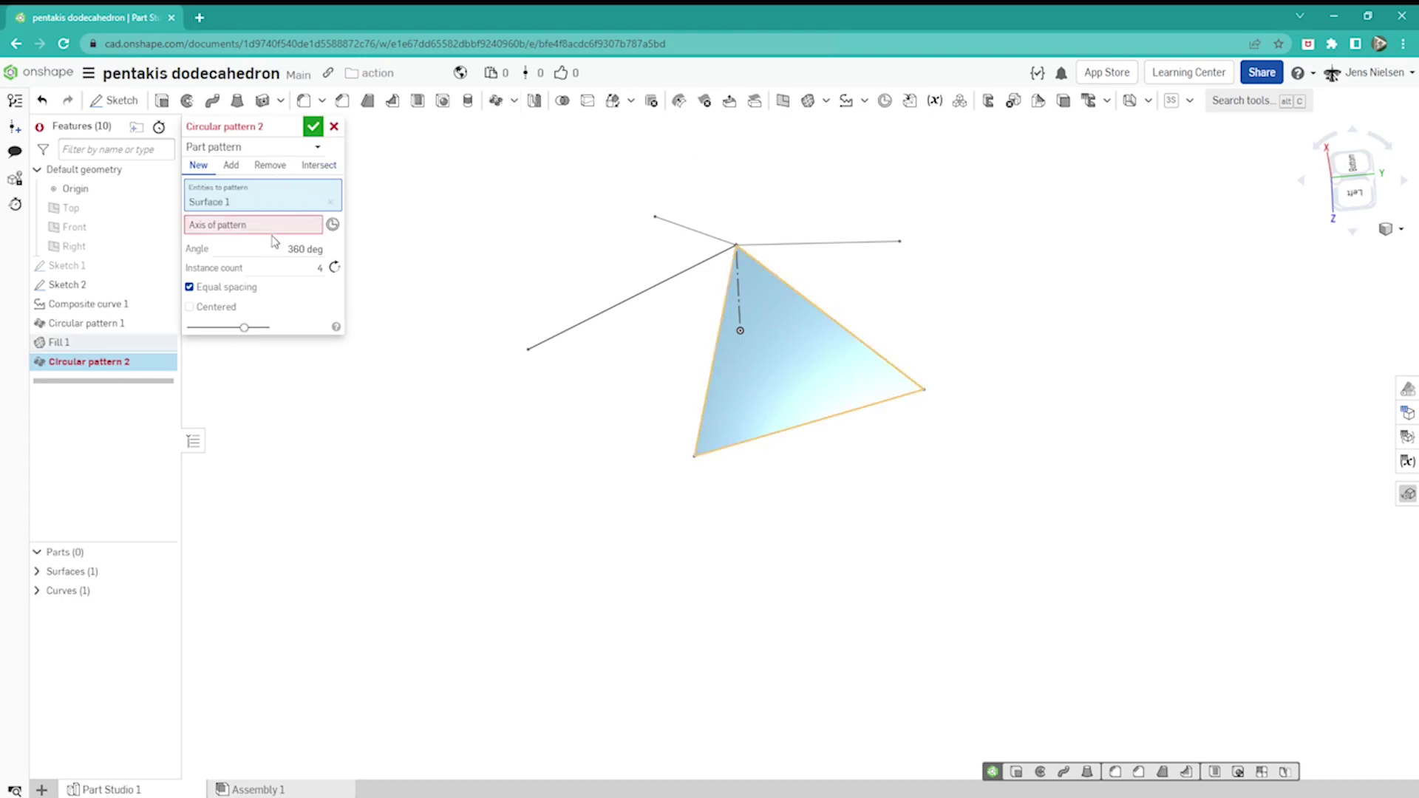
click(277, 225)
right_drag(587, 337, 724, 317)
click(724, 318)
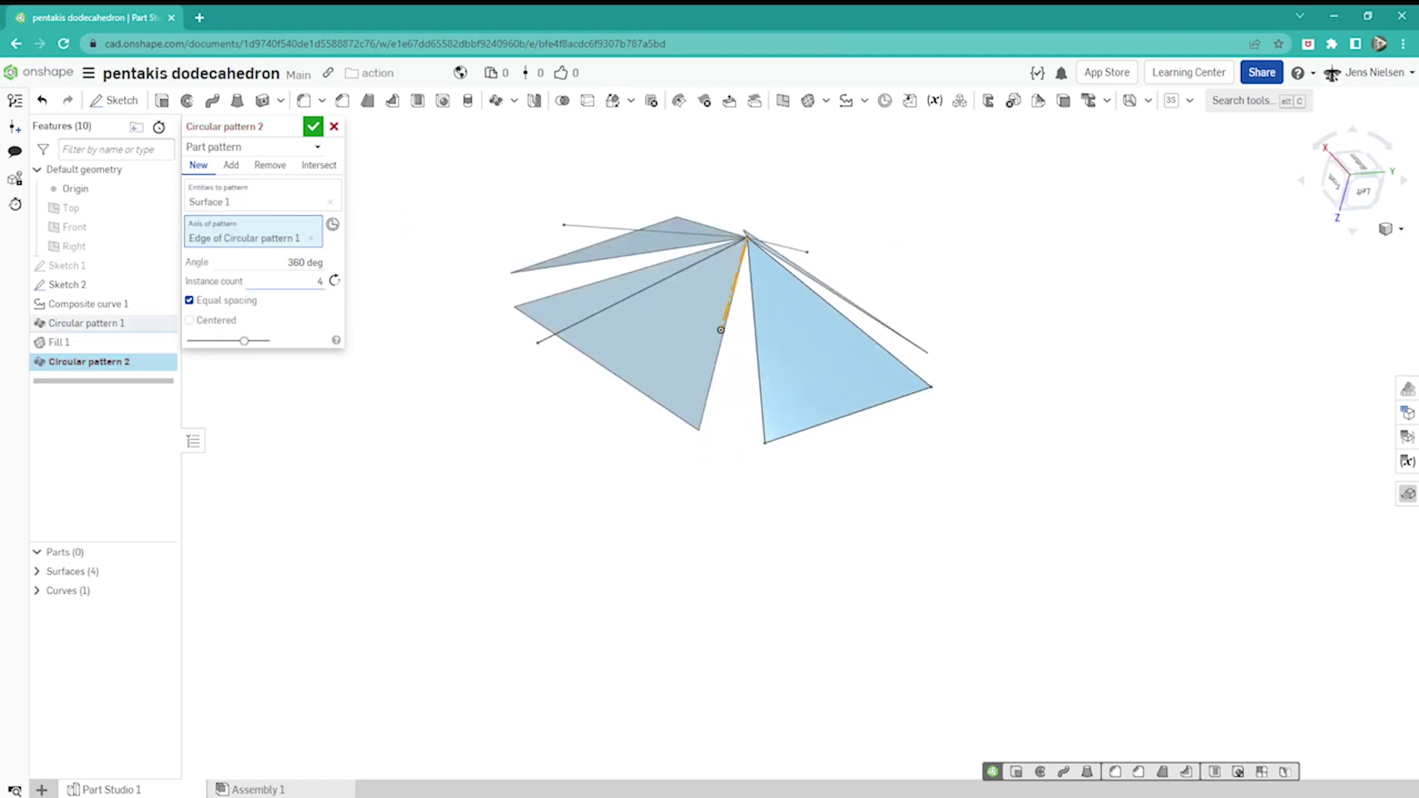
click(320, 281)
key(Tab)
mouse_move(383, 184)
right_down()
mouse_move(399, 193)
mouse_move(375, 192)
right_up()
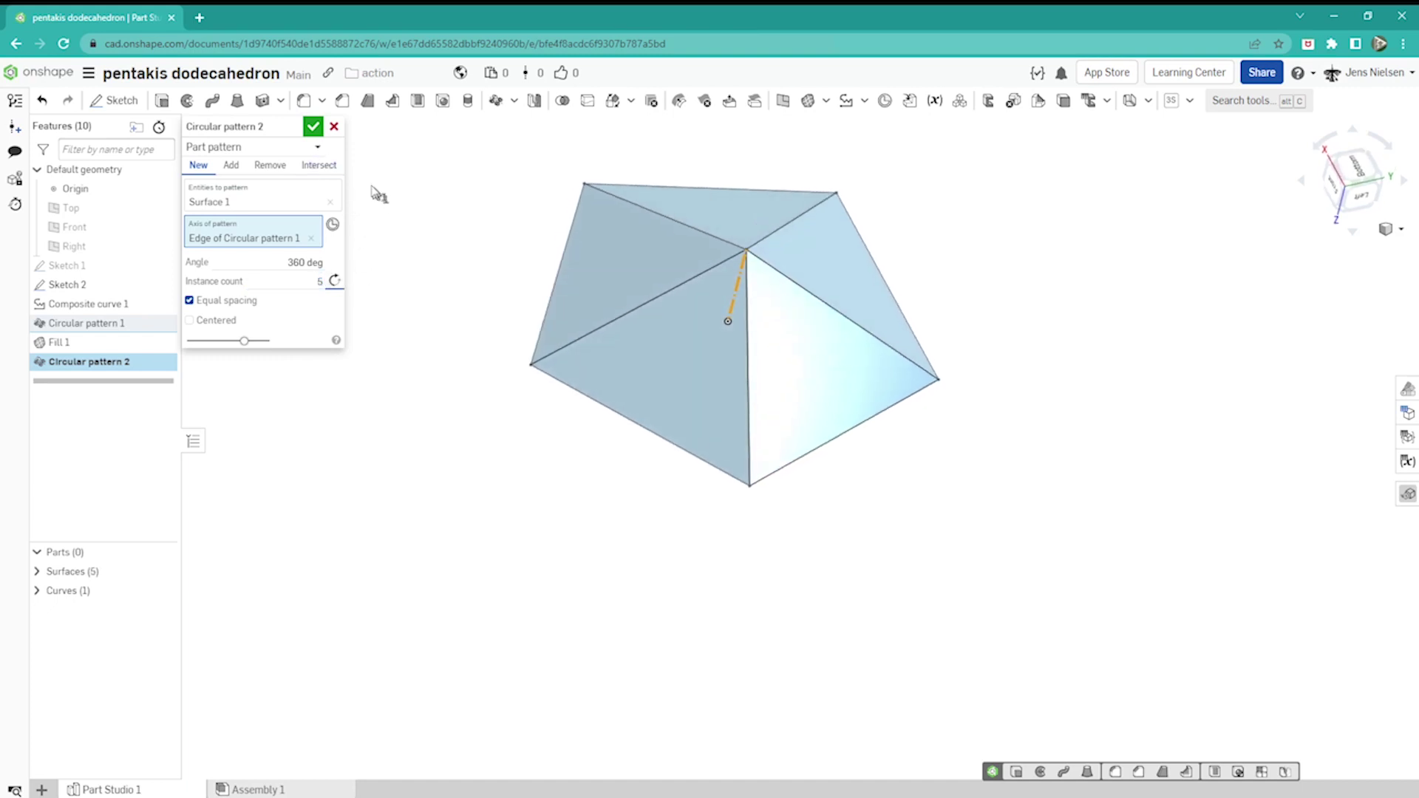
click(314, 128)
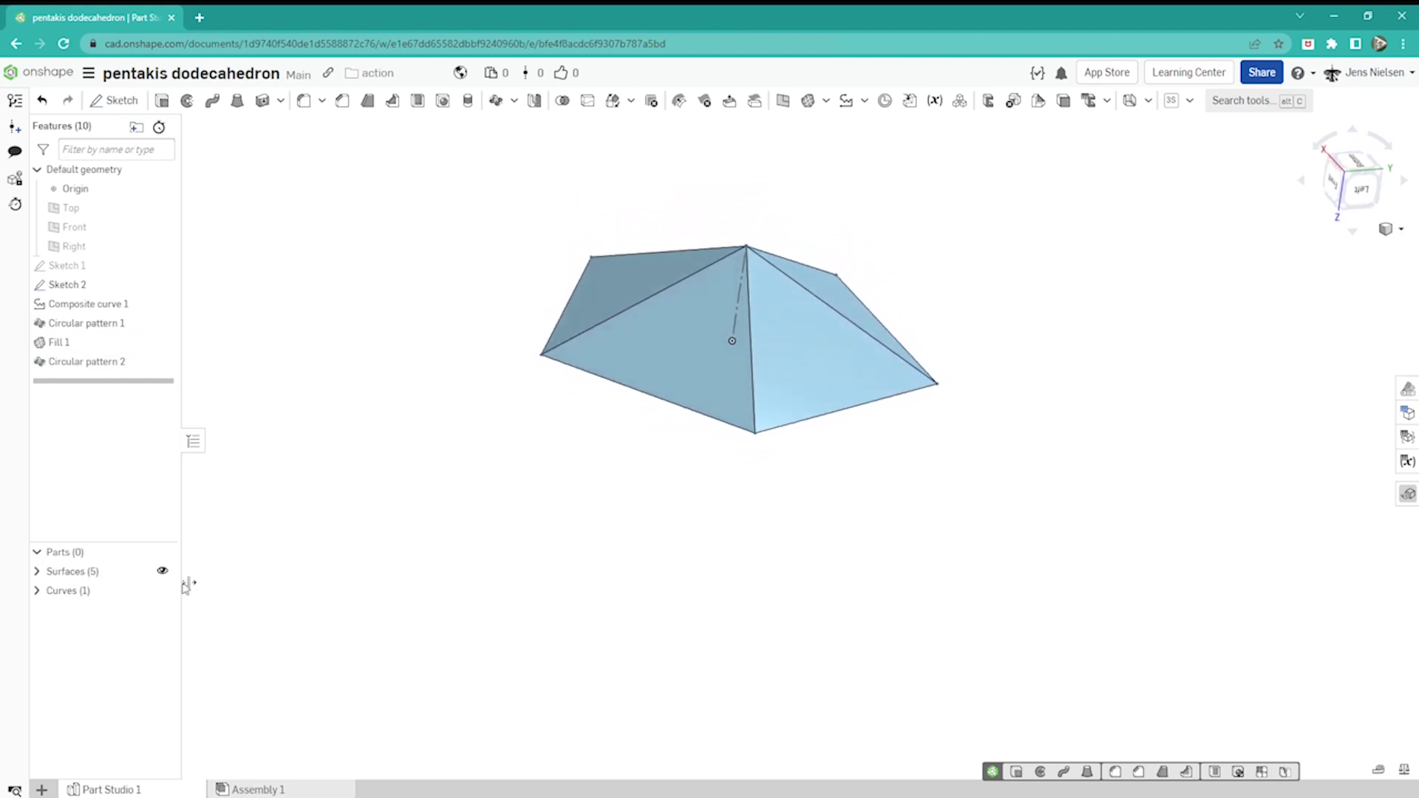
- Check the patterned surfaces by hiding them and showing them again, including the open underside
click(162, 571)
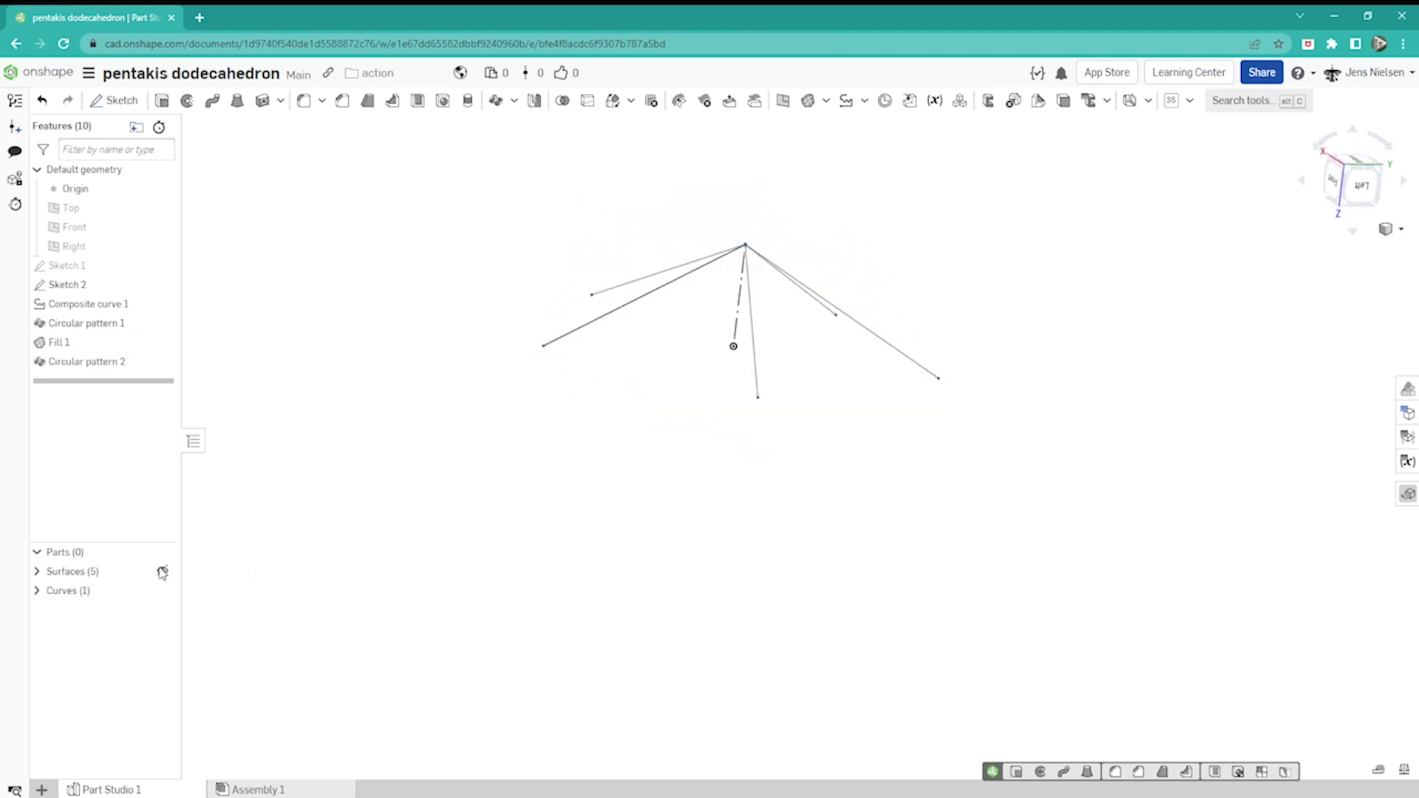
click(163, 571)
right_drag(847, 534, 868, 450)
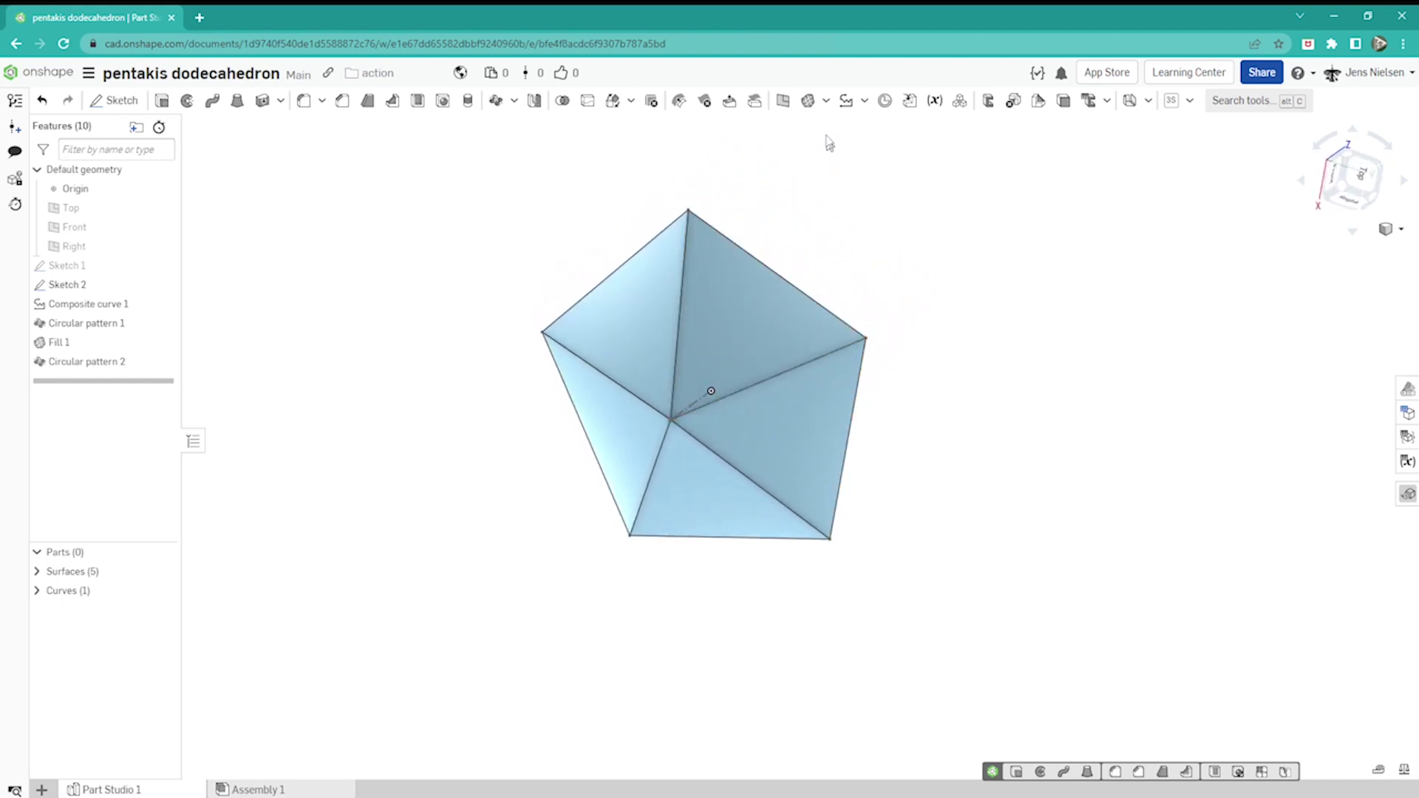
- Close the pyramid's open base with a Fill from its five outer edges, added and merged with all surfaces to form a solid
click(808, 101)
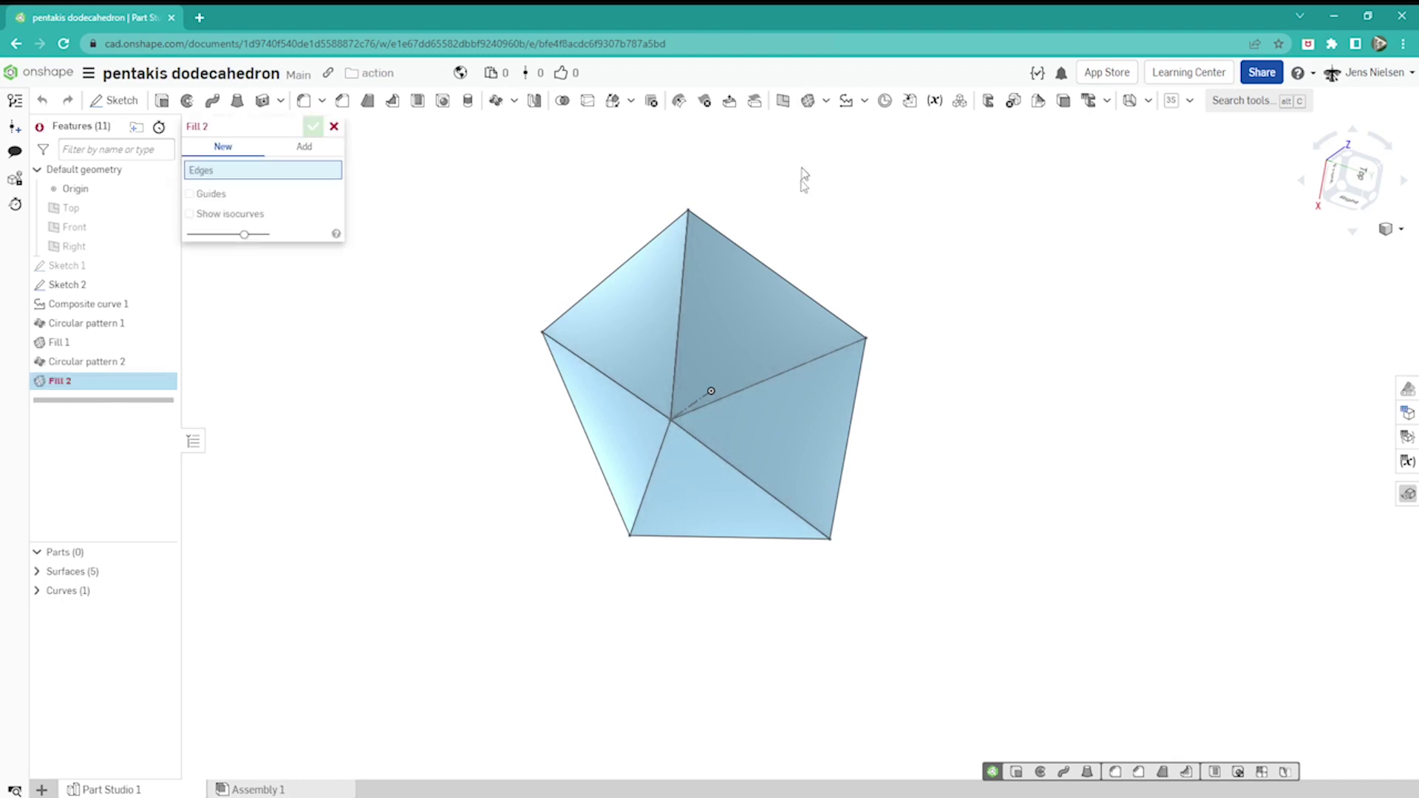
click(811, 296)
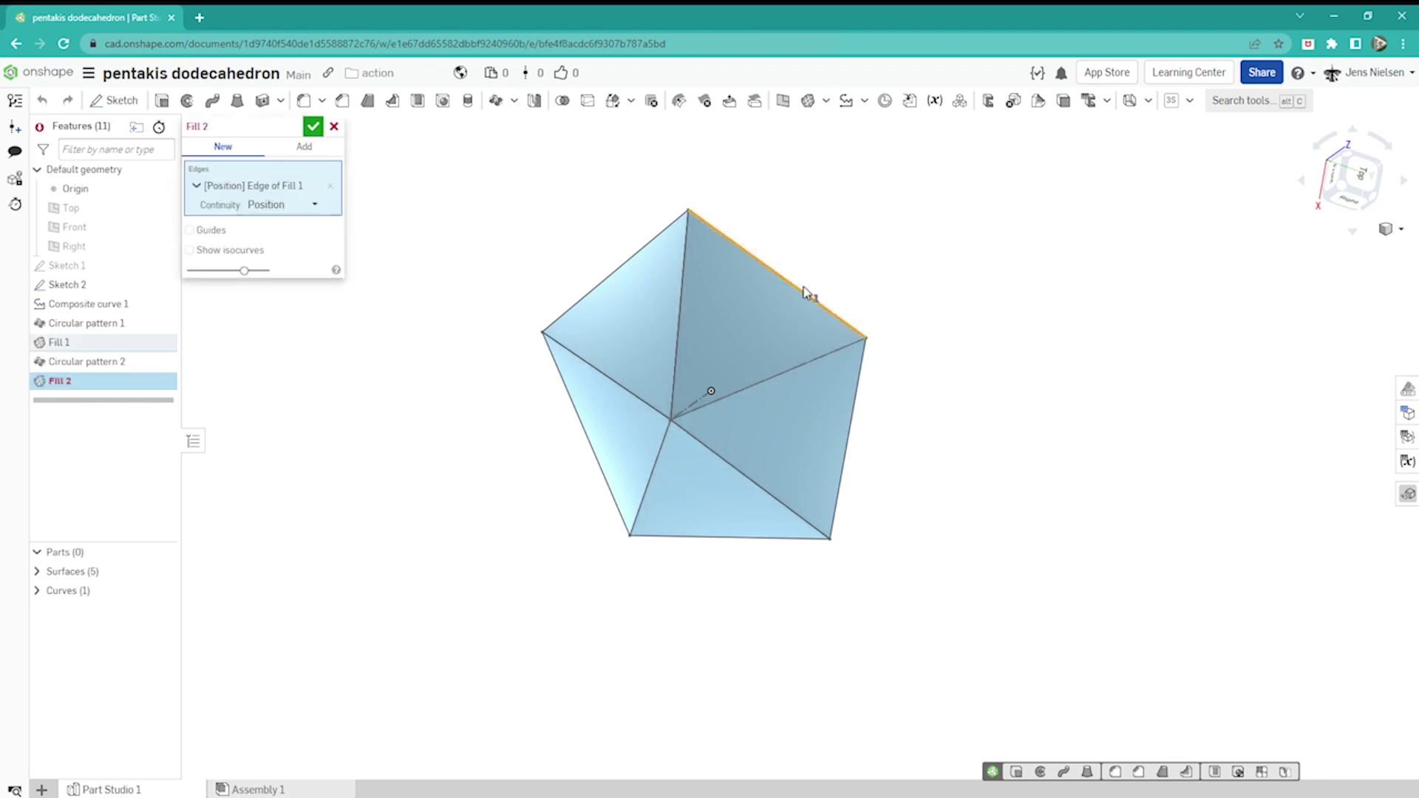
click(857, 385)
click(804, 539)
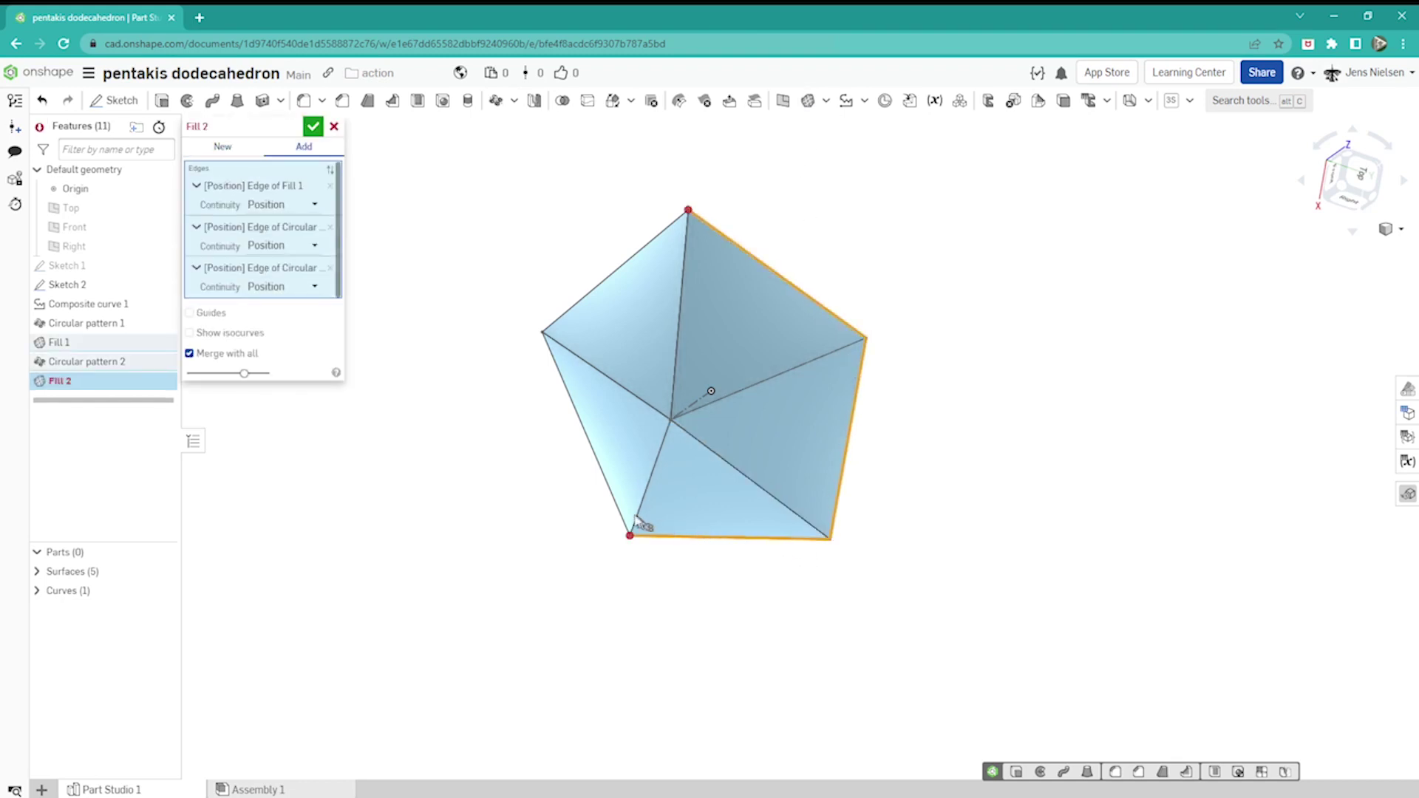
click(606, 481)
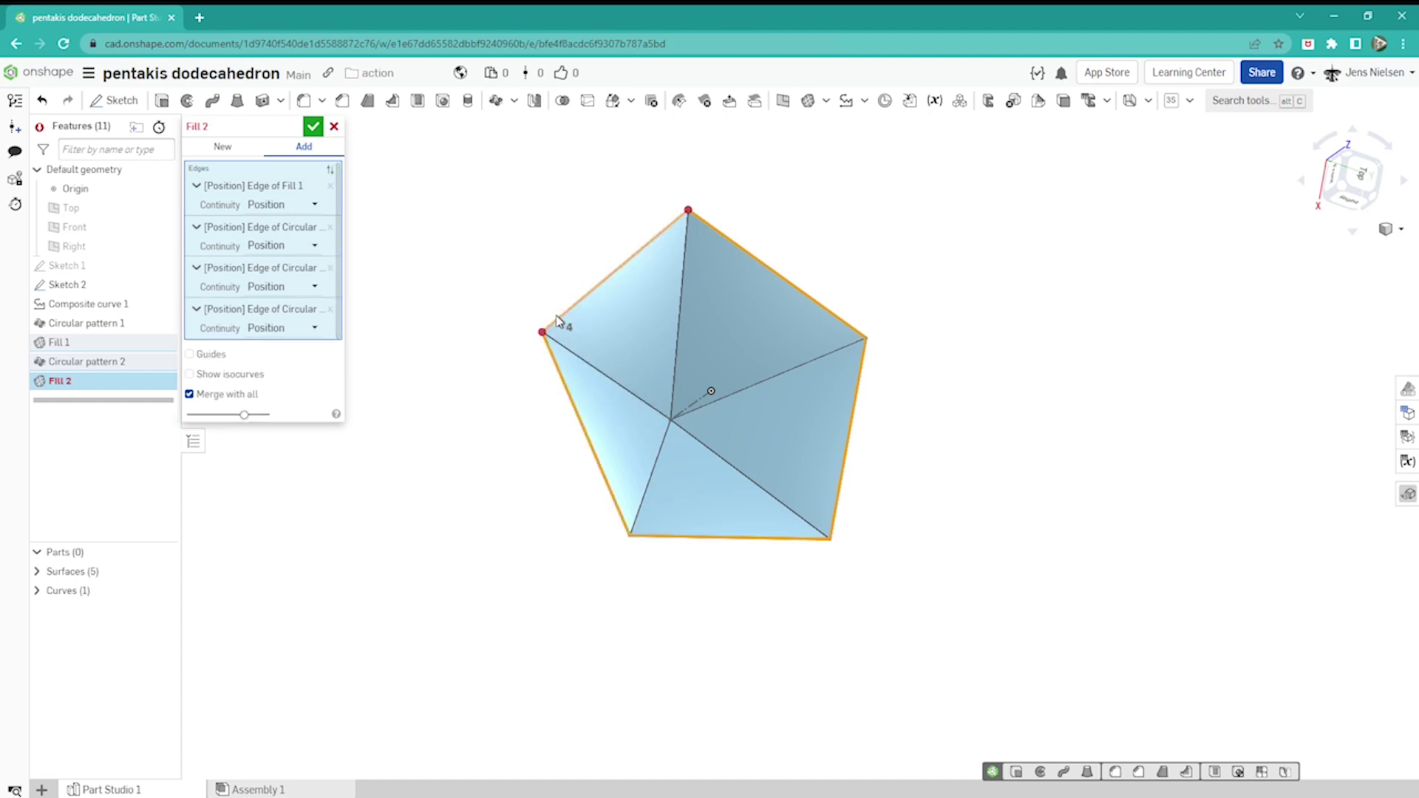
click(558, 320)
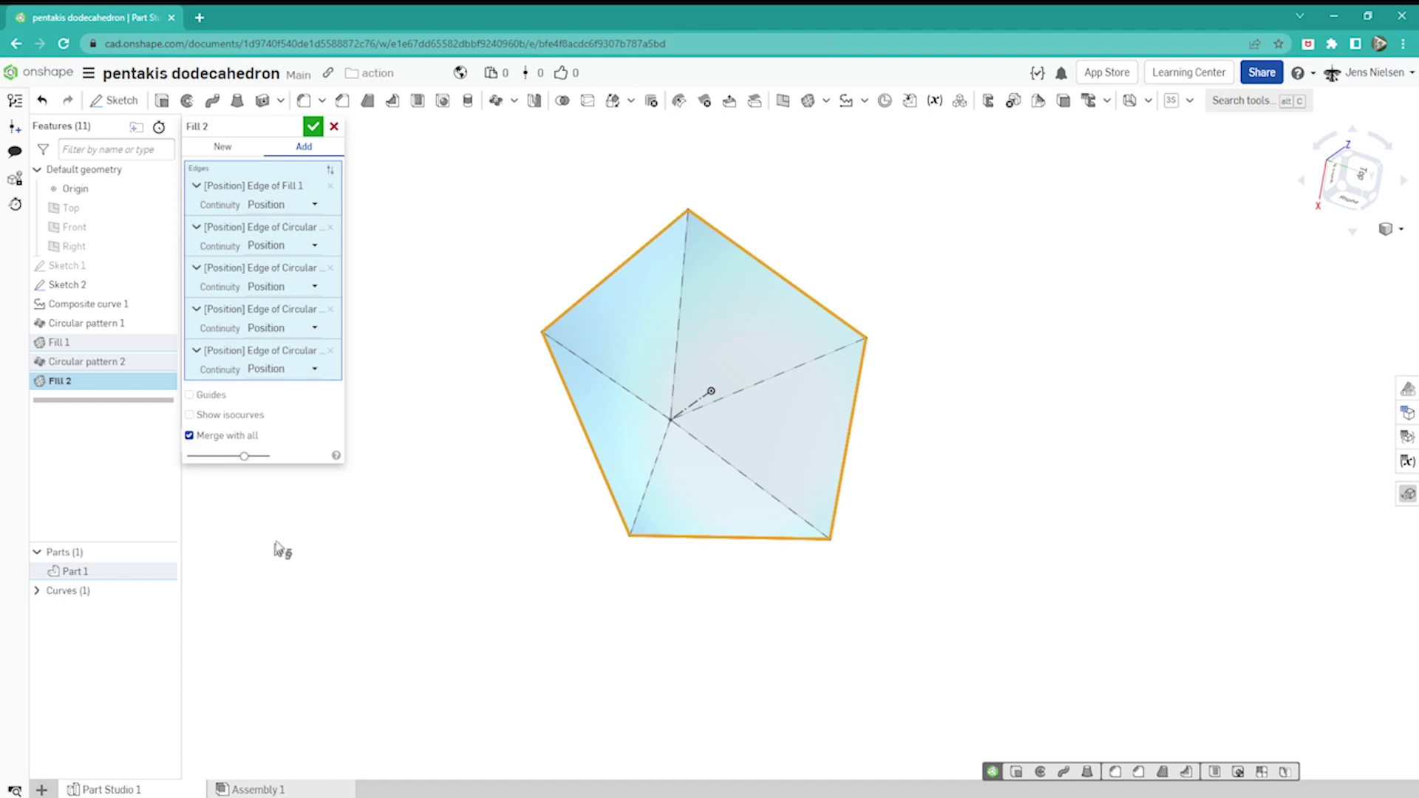
right_drag(275, 540, 388, 502)
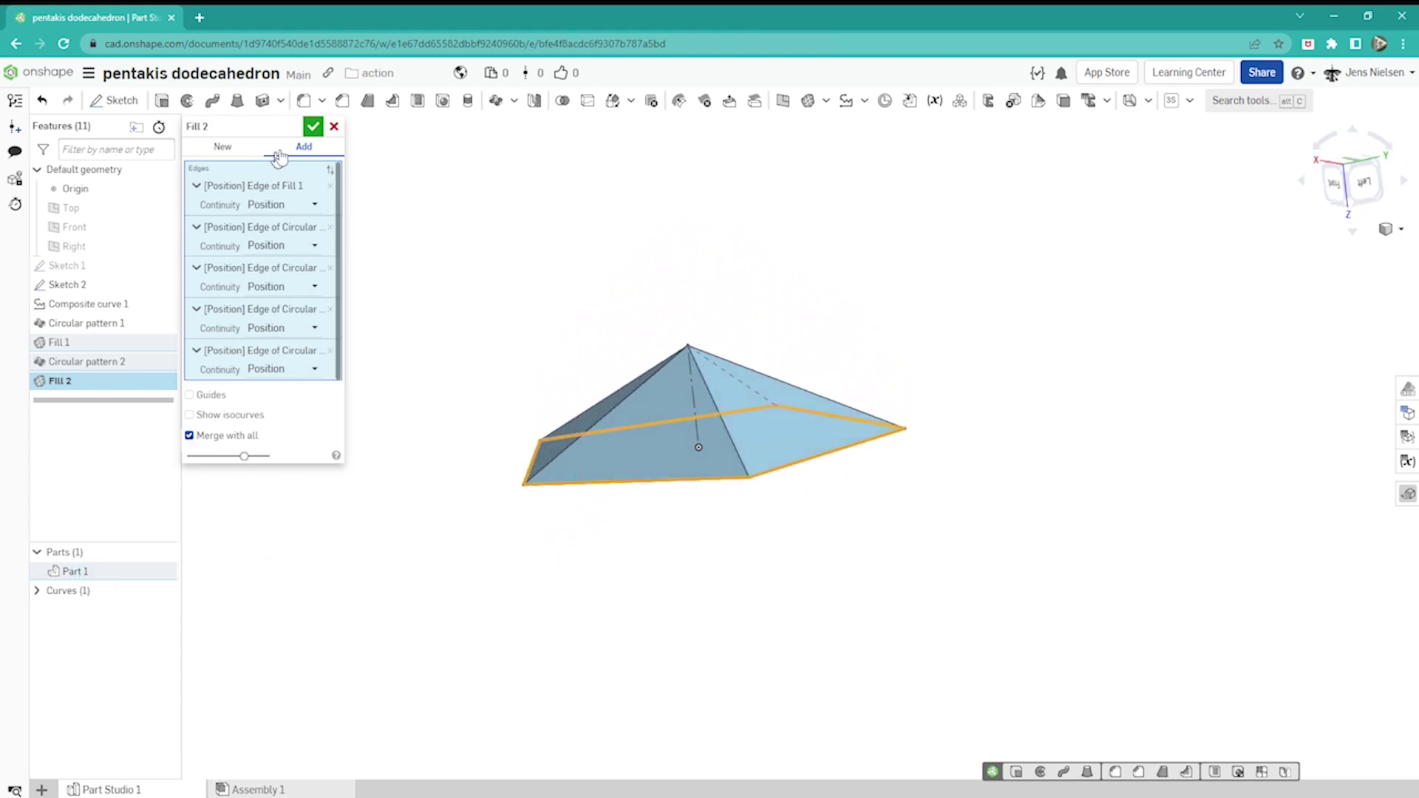
click(313, 127)
click(163, 572)
click(162, 572)
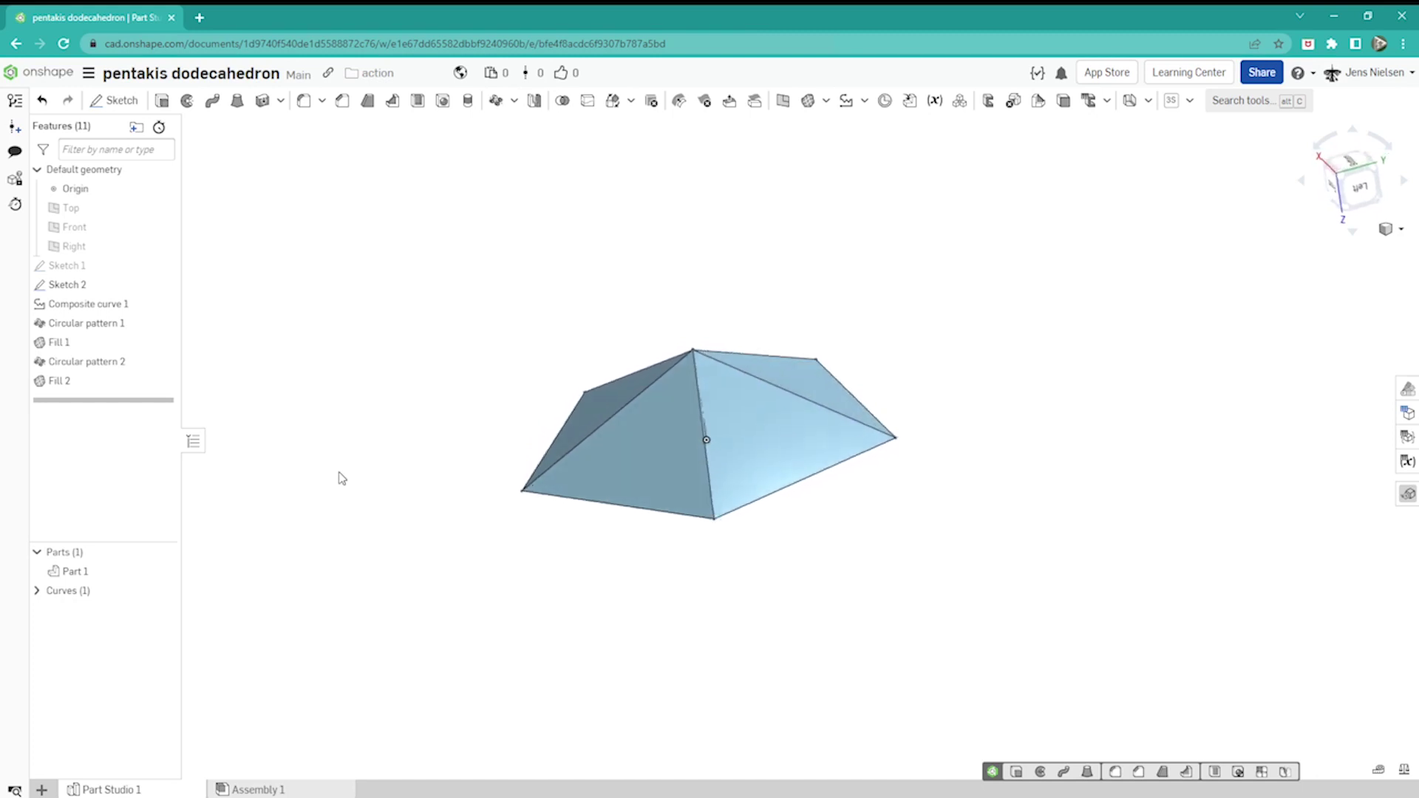
- Change the appearance of Part 1 to a light yellow palette color
right_click(113, 574)
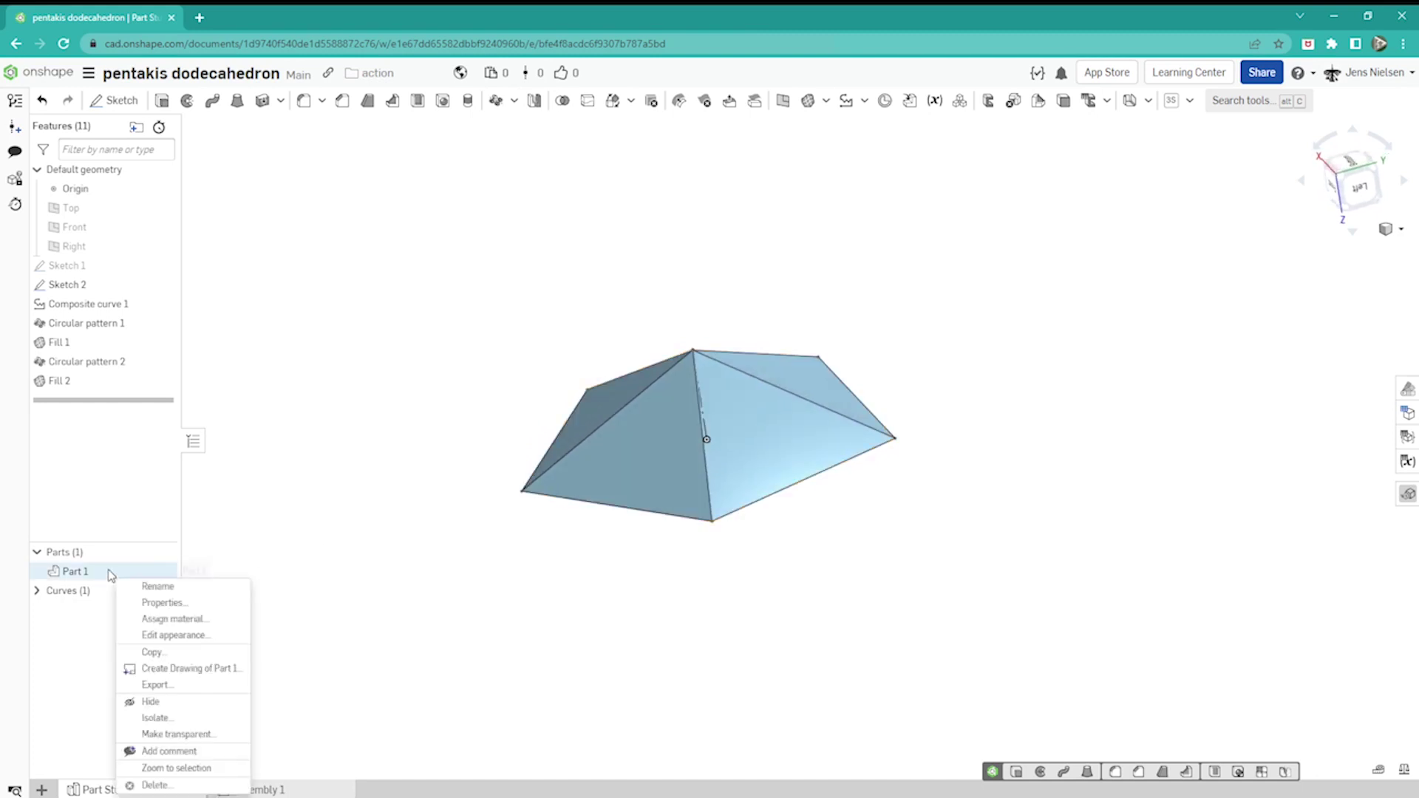
click(164, 635)
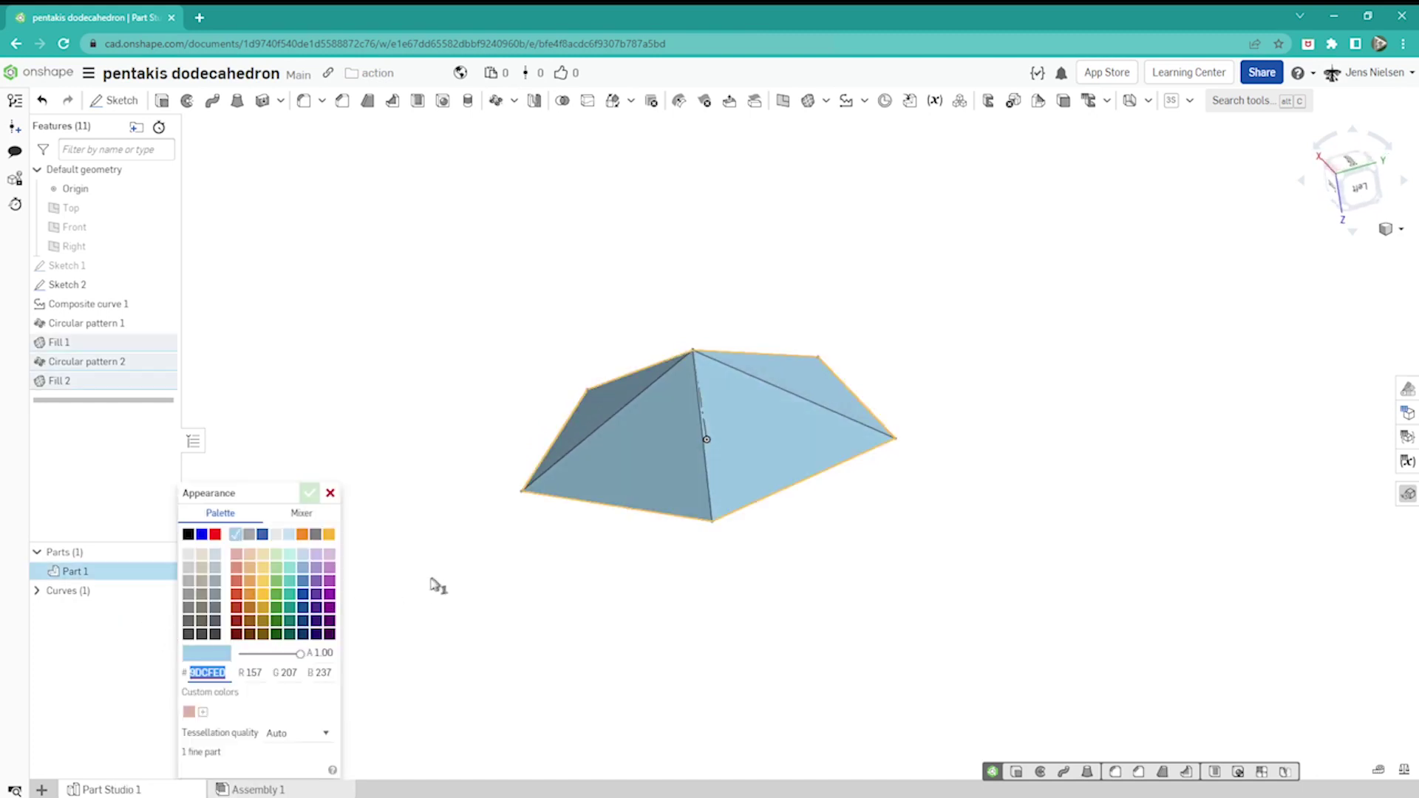
click(264, 568)
click(310, 494)
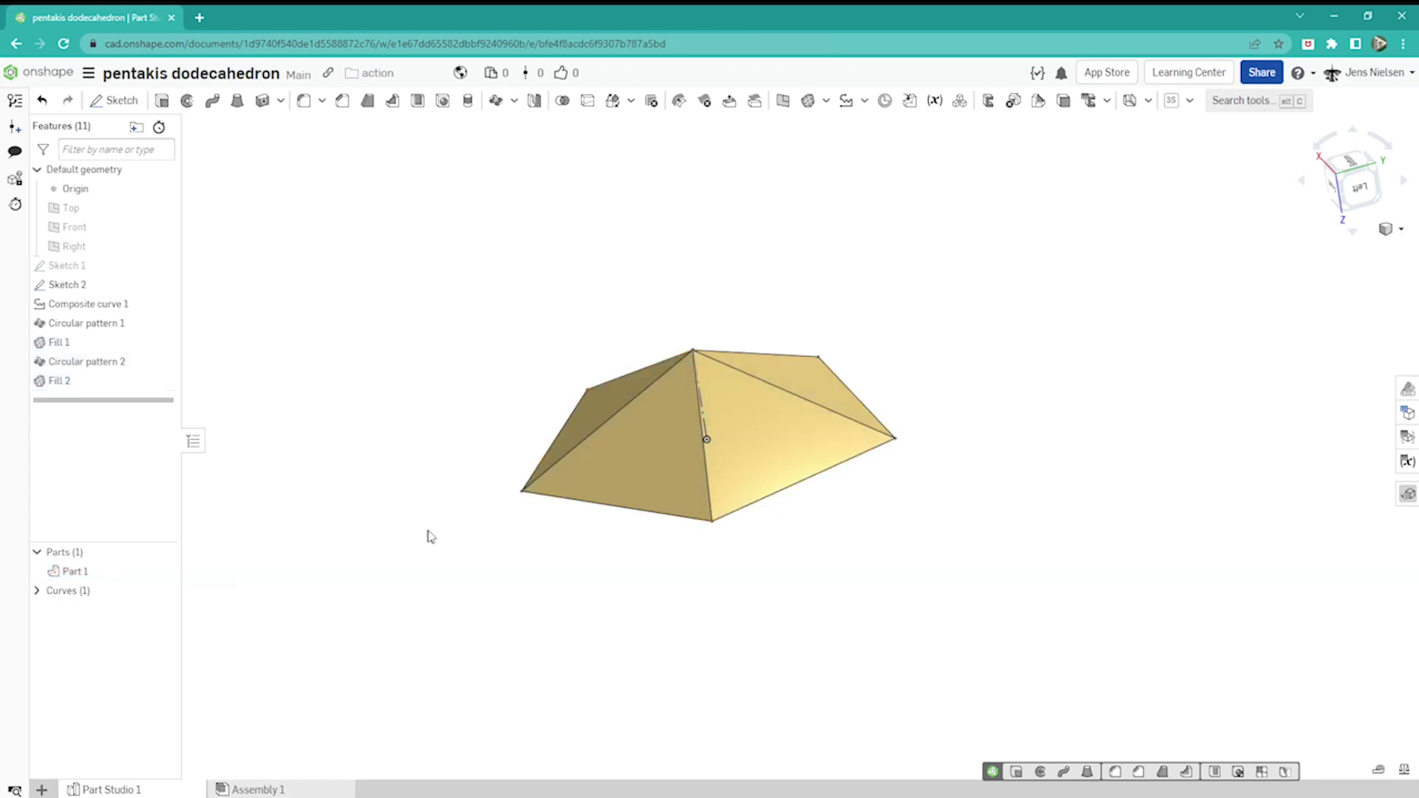
- Examine the closed pentagonal base of the pyramid from different angles
key(Up)
key(Up)
key(Up)
key(Up)
key(Up)
key(Up)
key(Up)
key(Up)
key(Up)
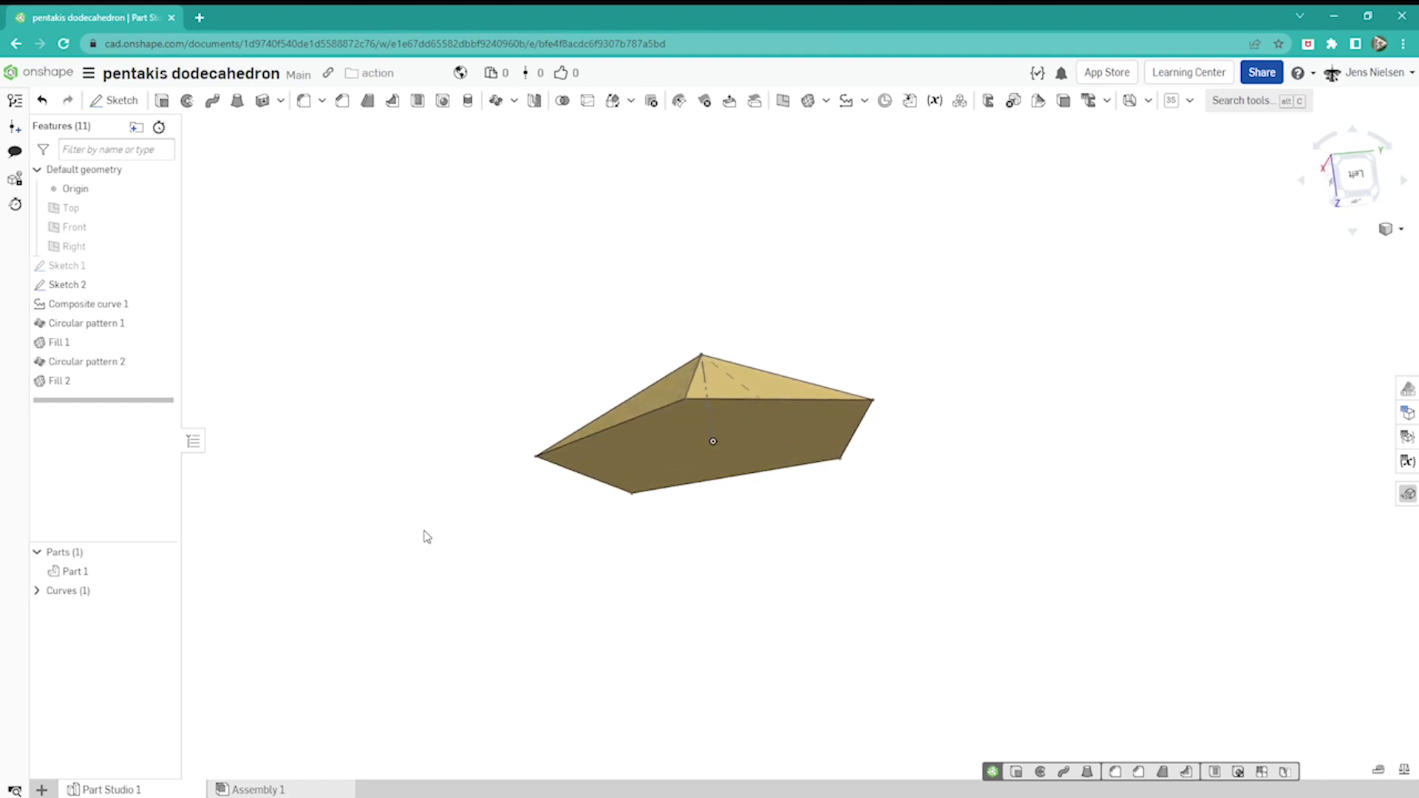
- Inspect the solid pyramid's sloping triangular faces and its pentagonal base from below, the side and above
key(Up)
key(Up)
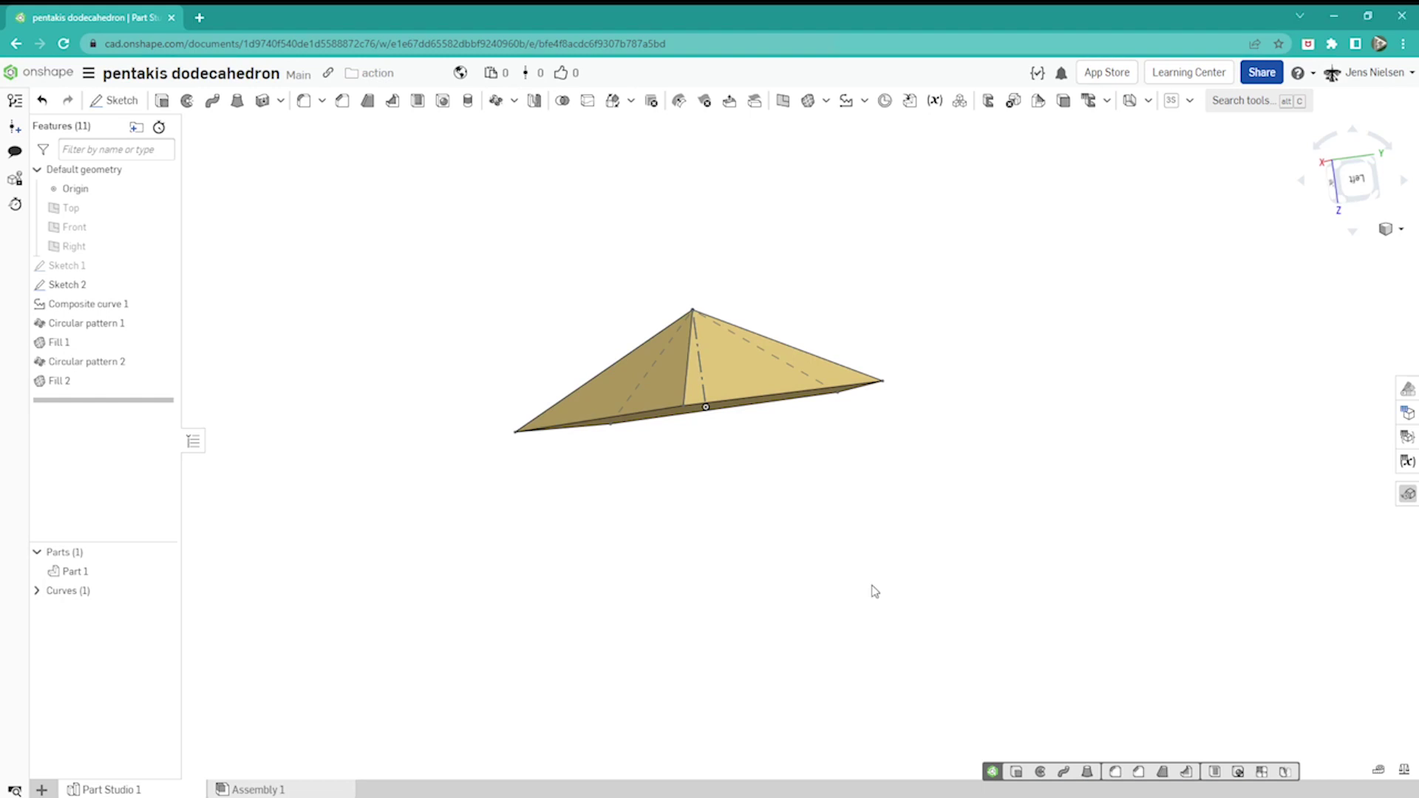
key(Up)
key(Up)
key(Up)
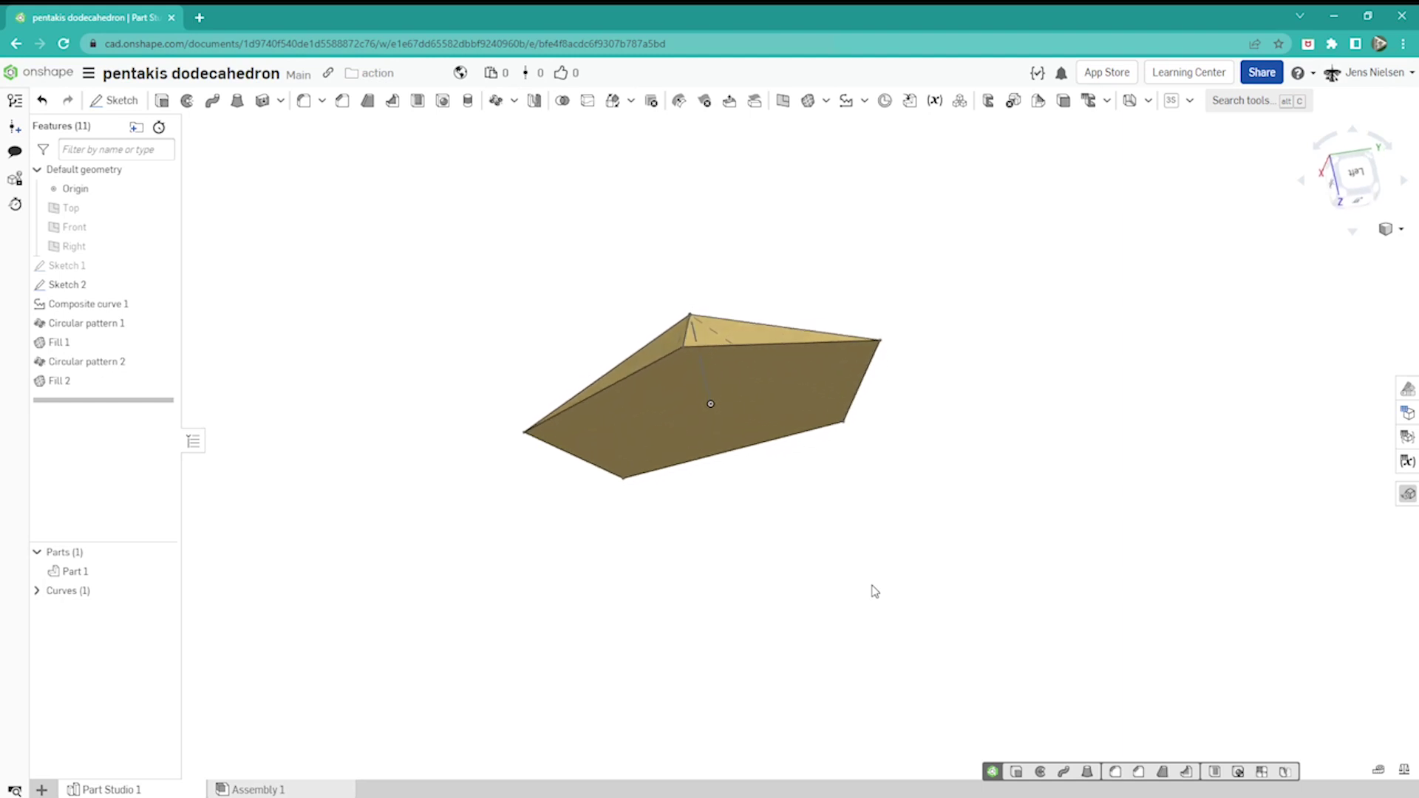
key(Up)
key(Up)
key(Up)
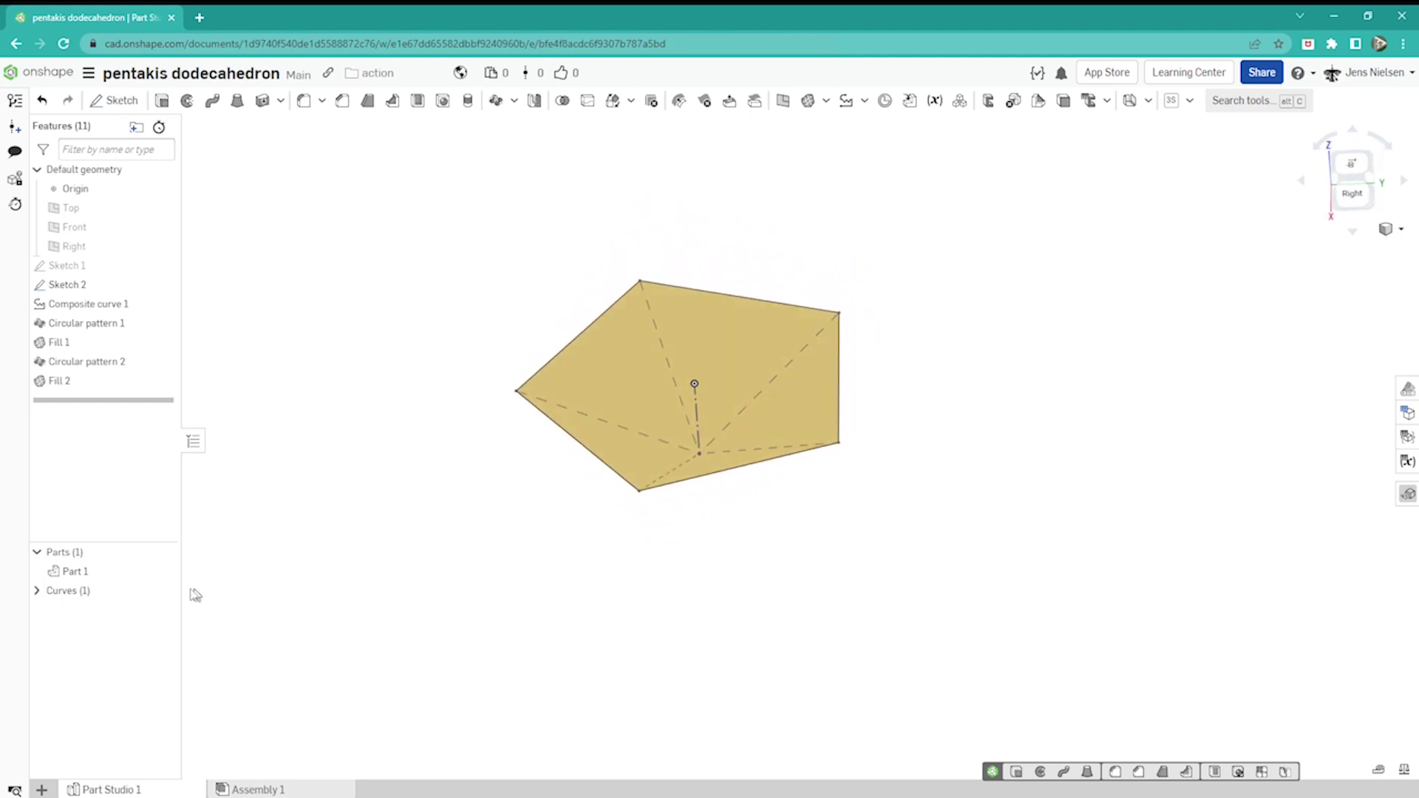
key(Up)
key(Up)
key(Up)
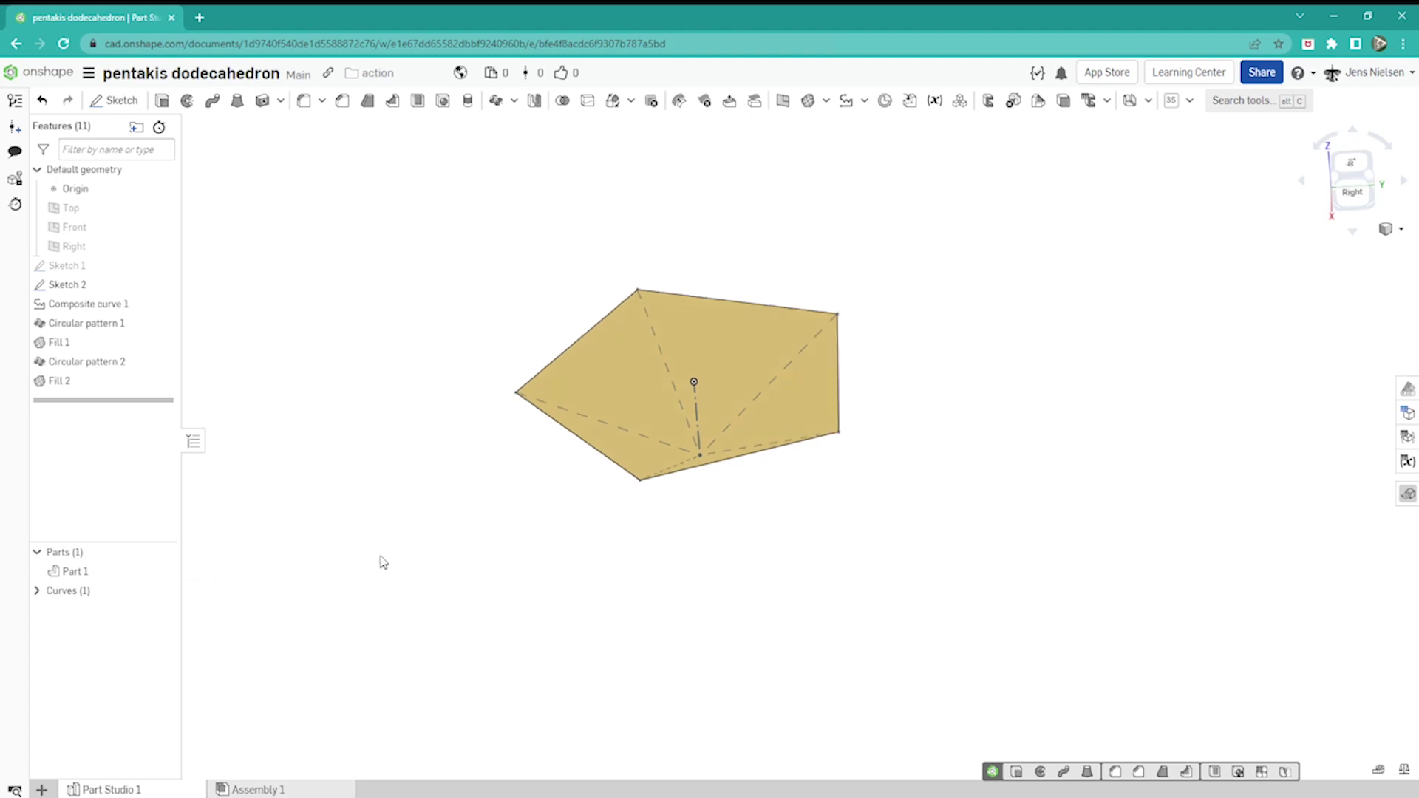
key(Down)
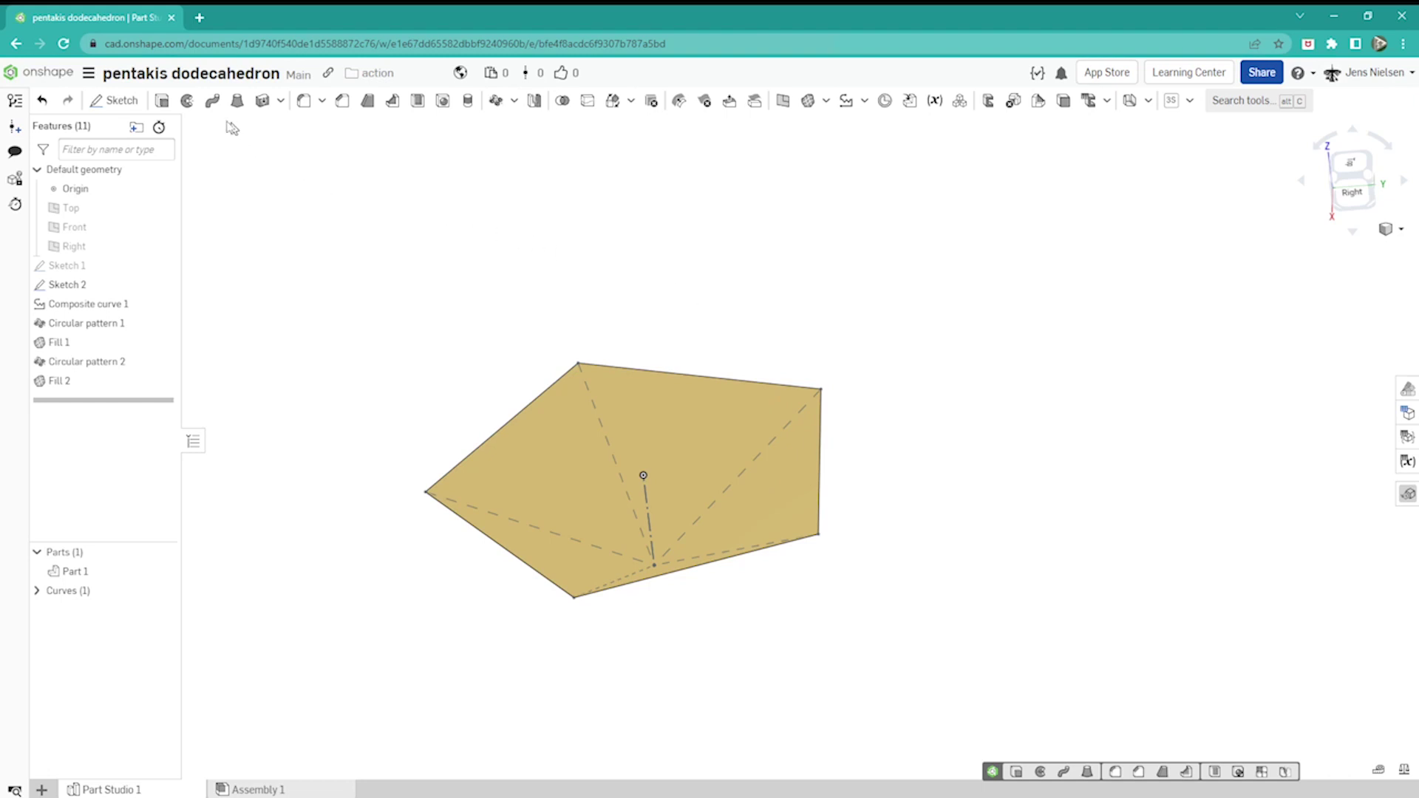
- Revolve one base edge of the pyramid as a new surface about the adjacent base edge, in one direction through 145 degrees
click(188, 102)
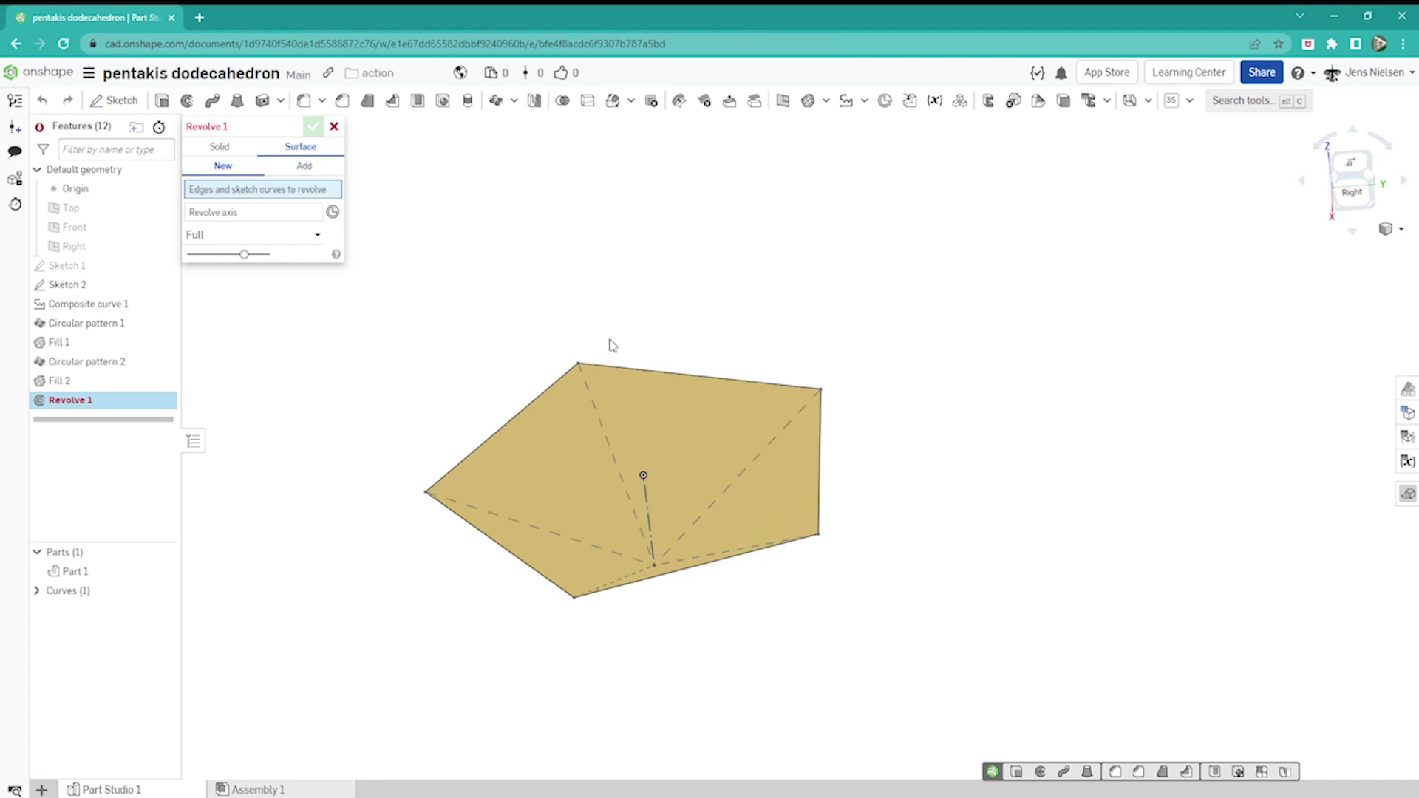
click(618, 368)
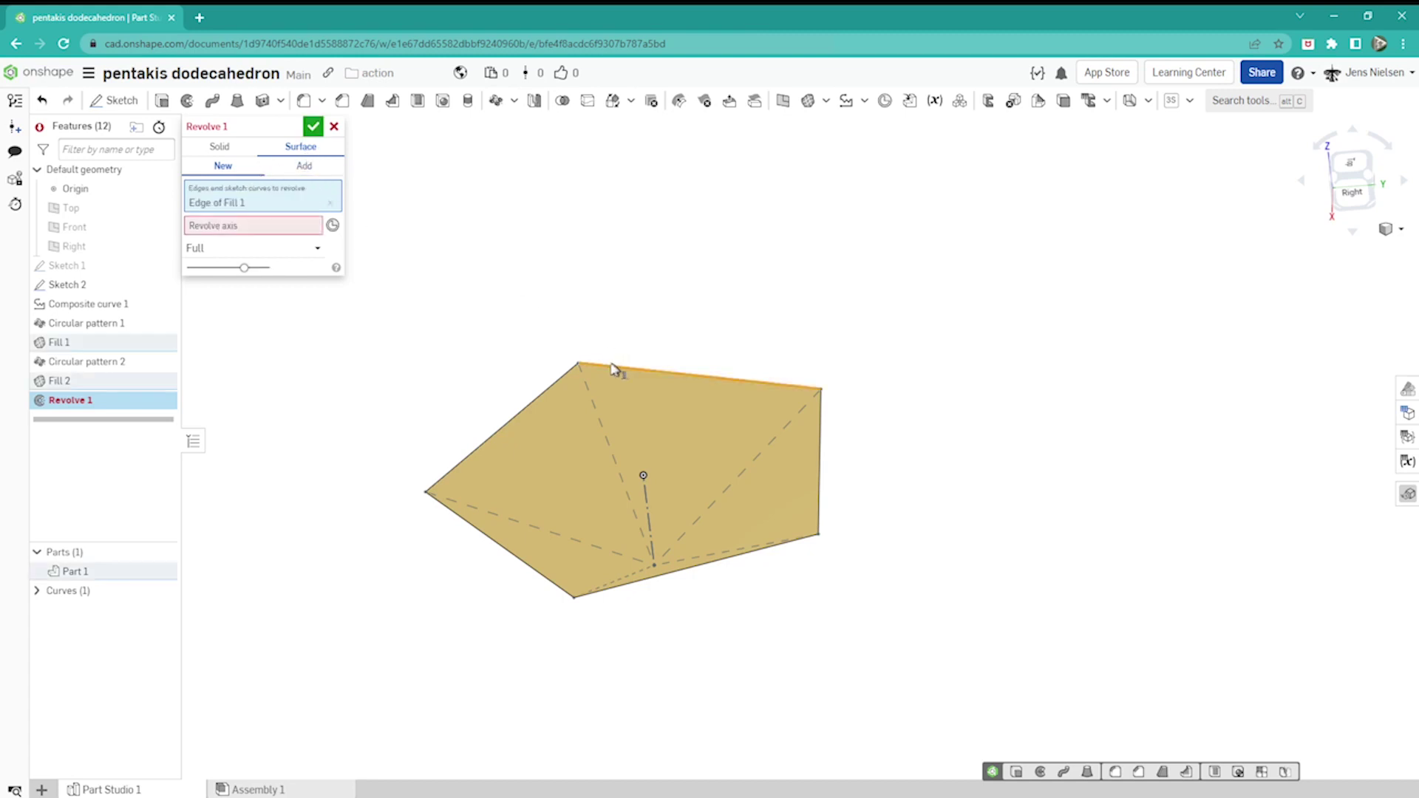
click(281, 235)
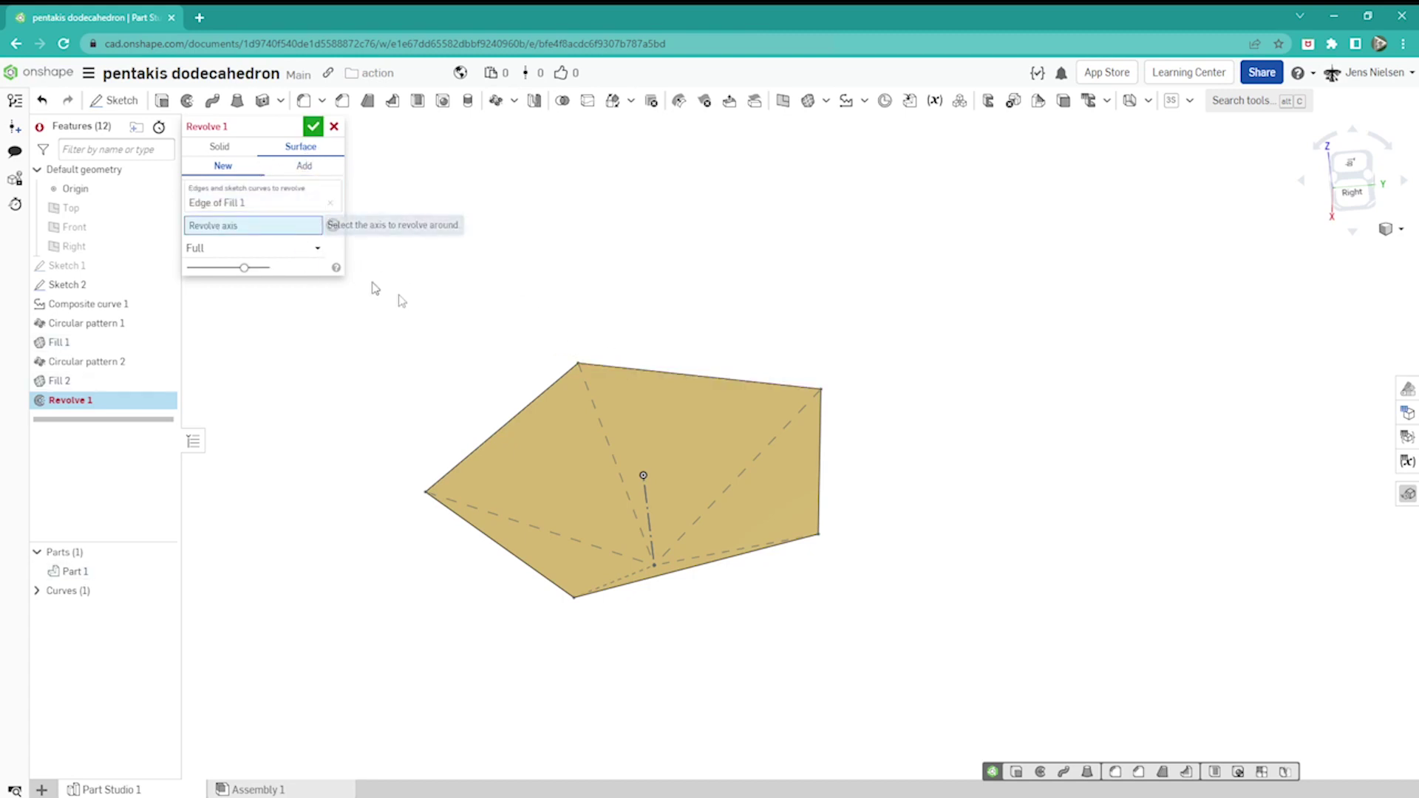
click(820, 515)
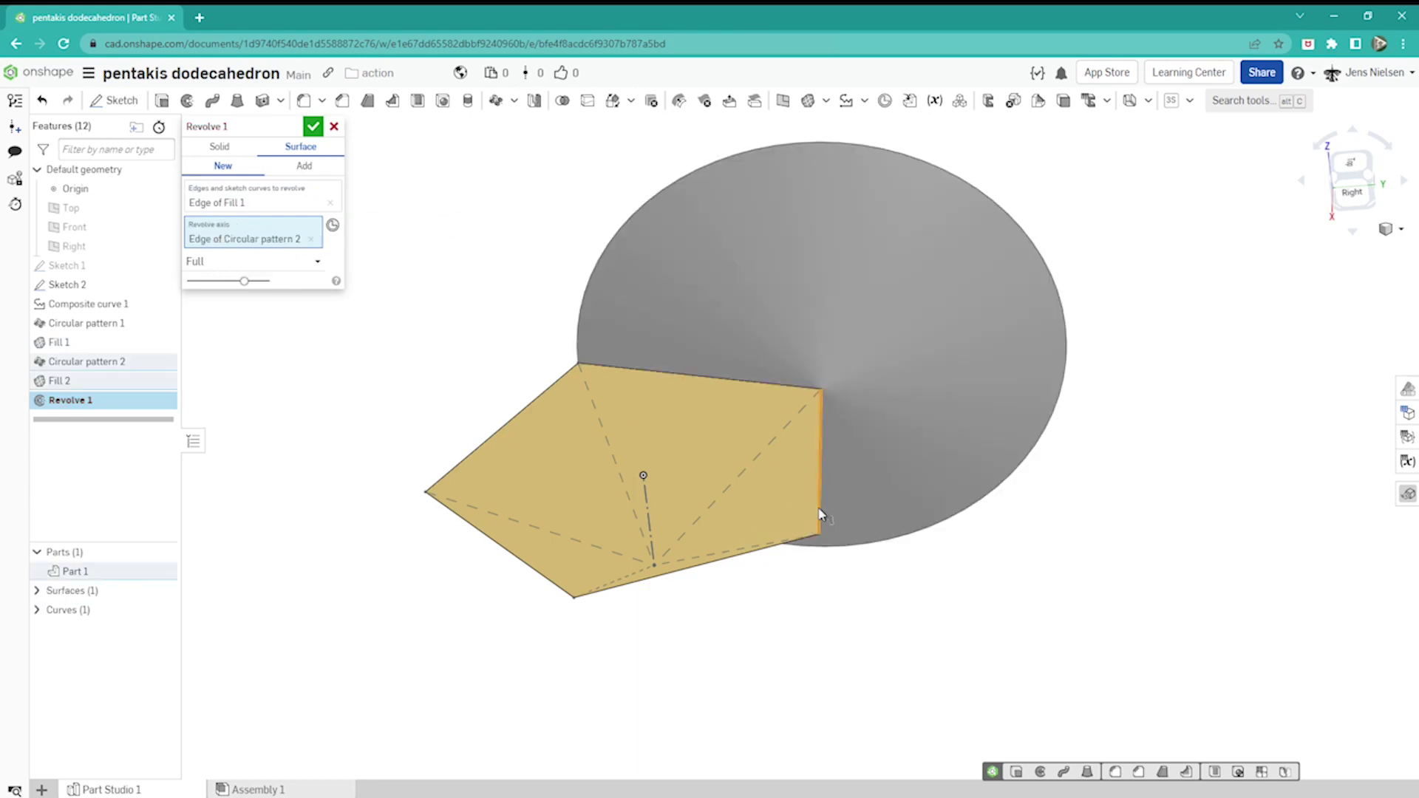
click(318, 265)
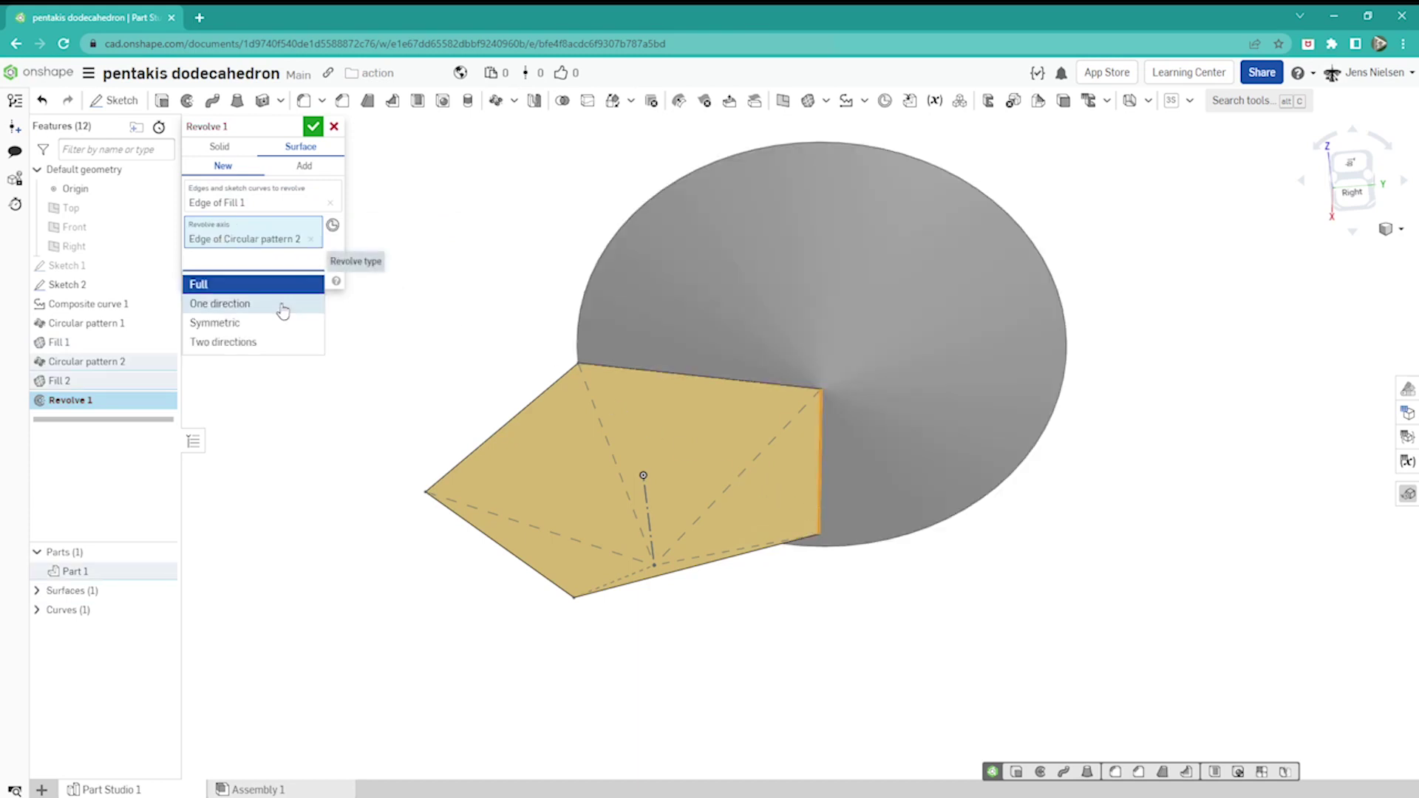
click(244, 304)
right_drag(475, 346, 695, 328)
drag(695, 327, 882, 333)
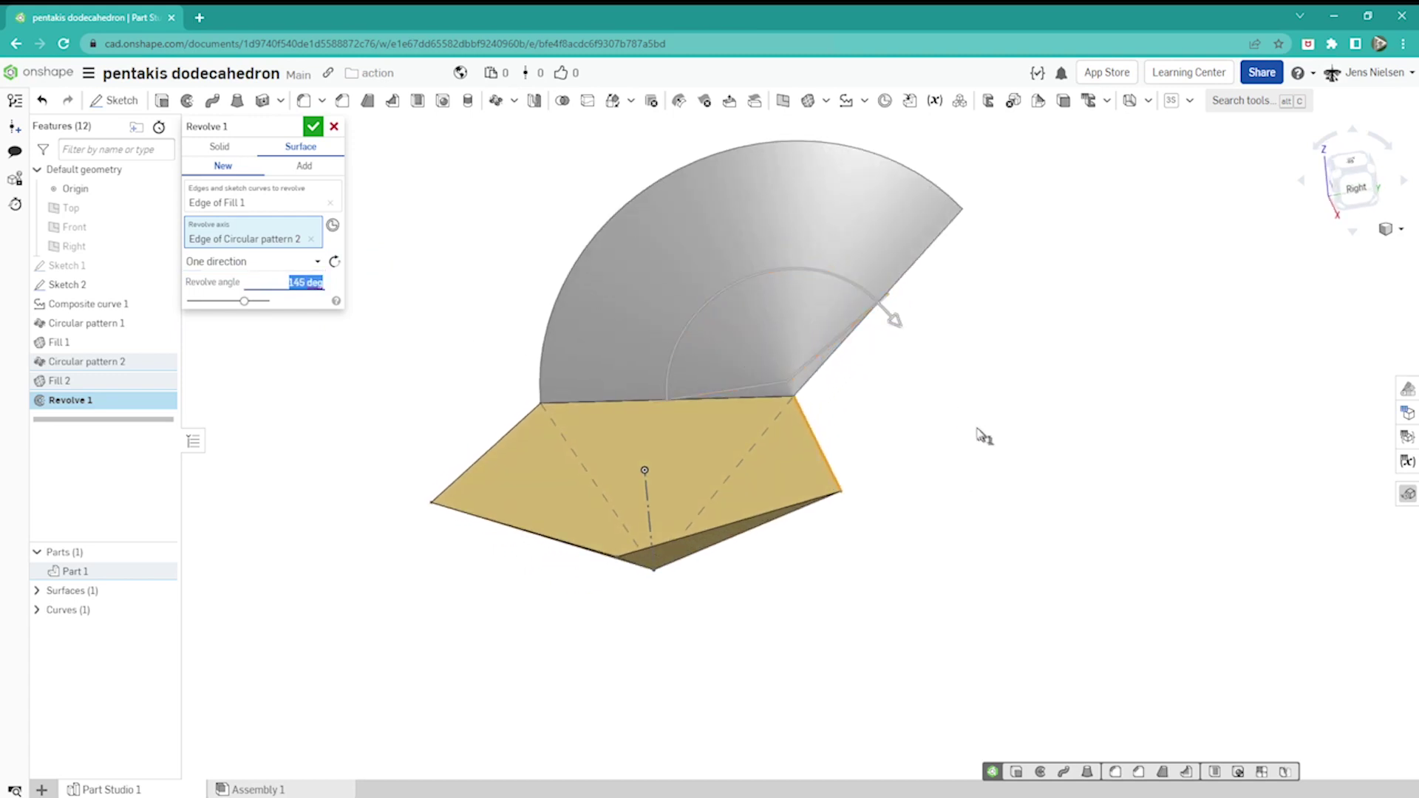
click(313, 127)
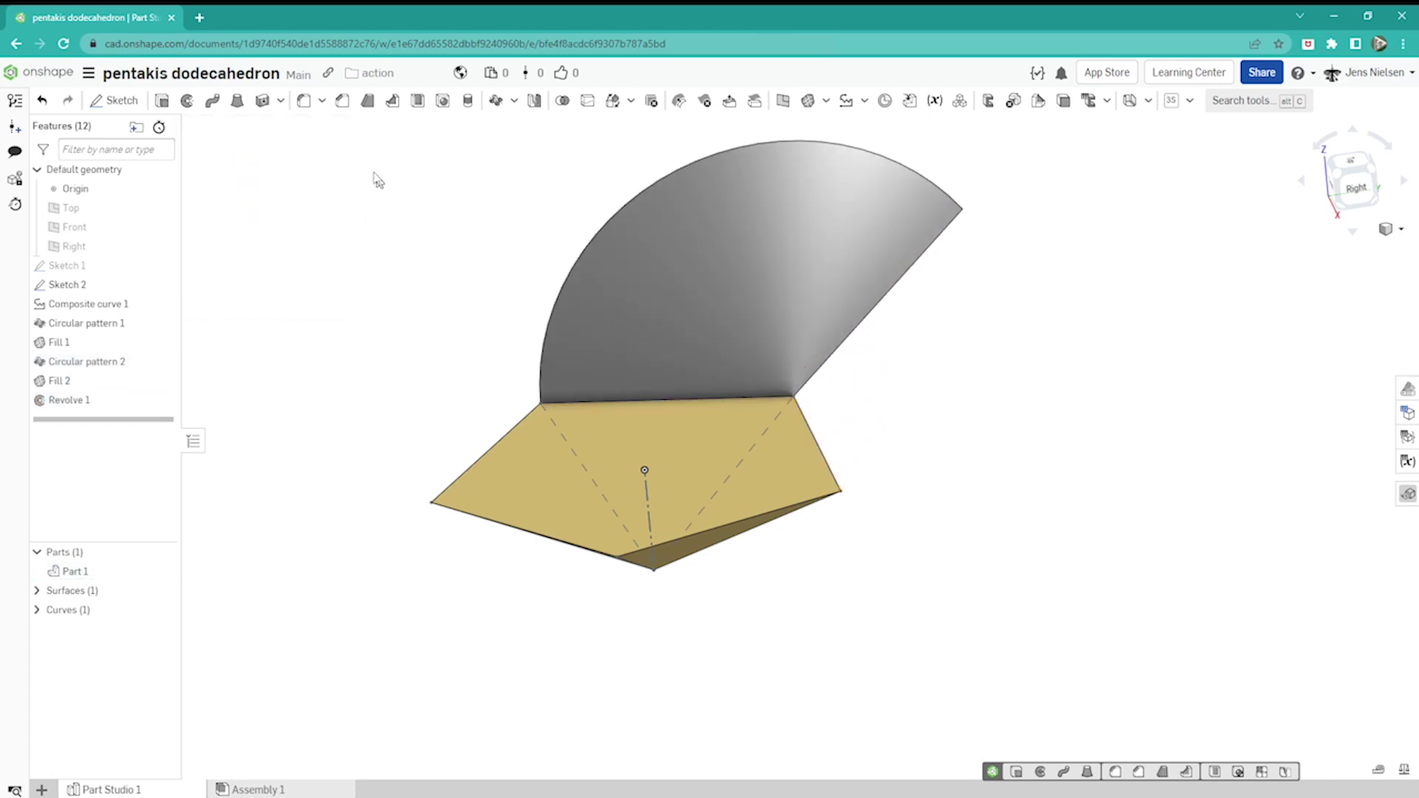
- Revolve the adjacent base edge as a new surface about the first base edge, in one direction through 140 degrees
click(187, 100)
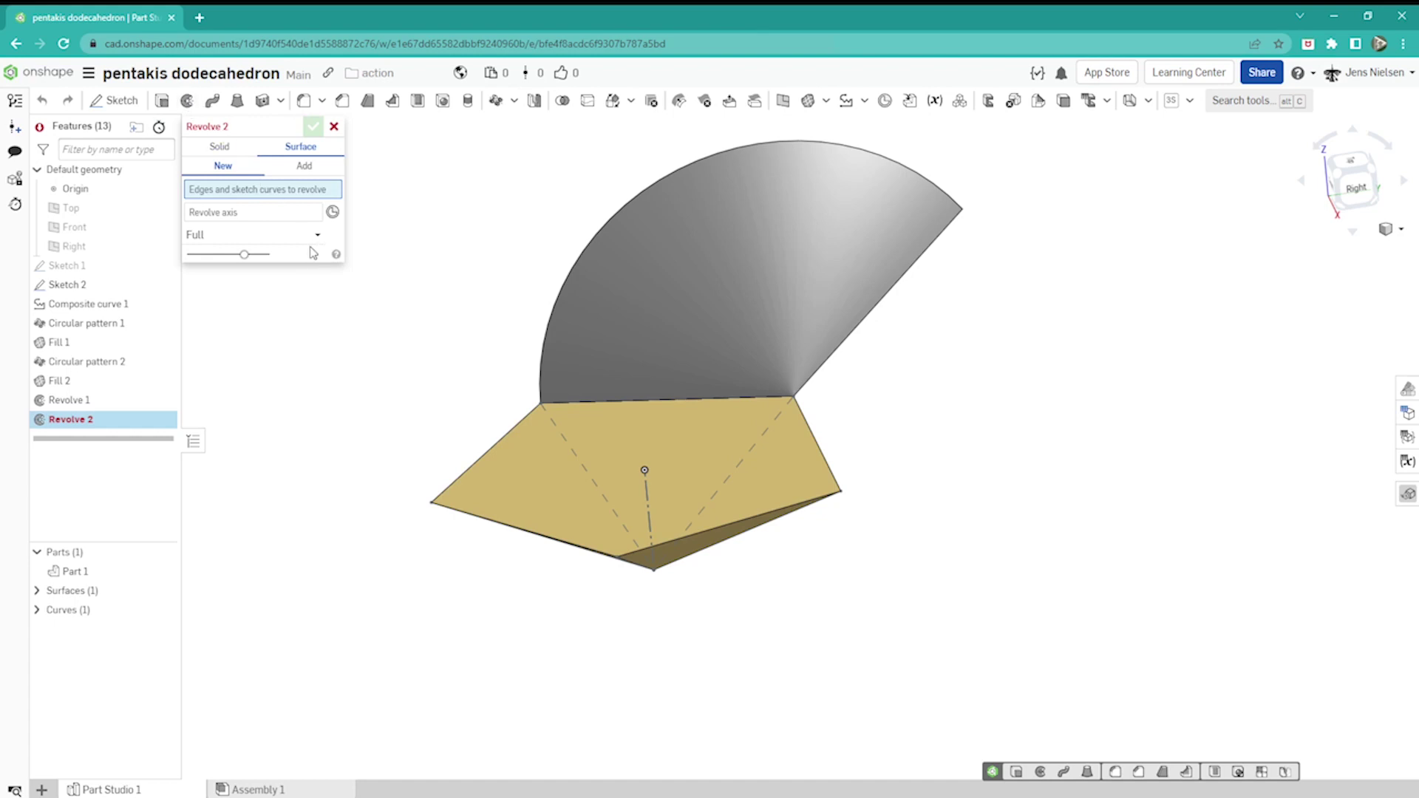
click(825, 460)
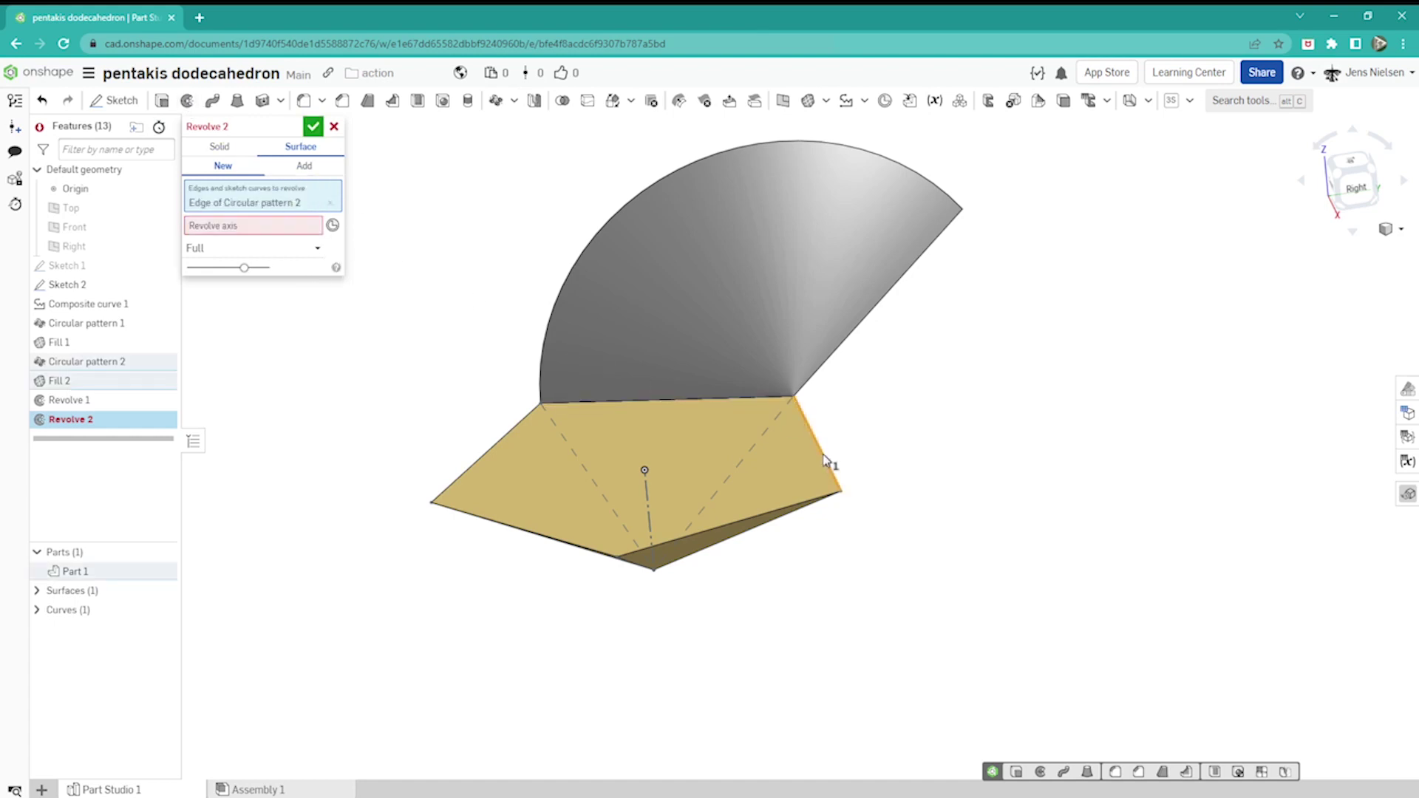
click(279, 227)
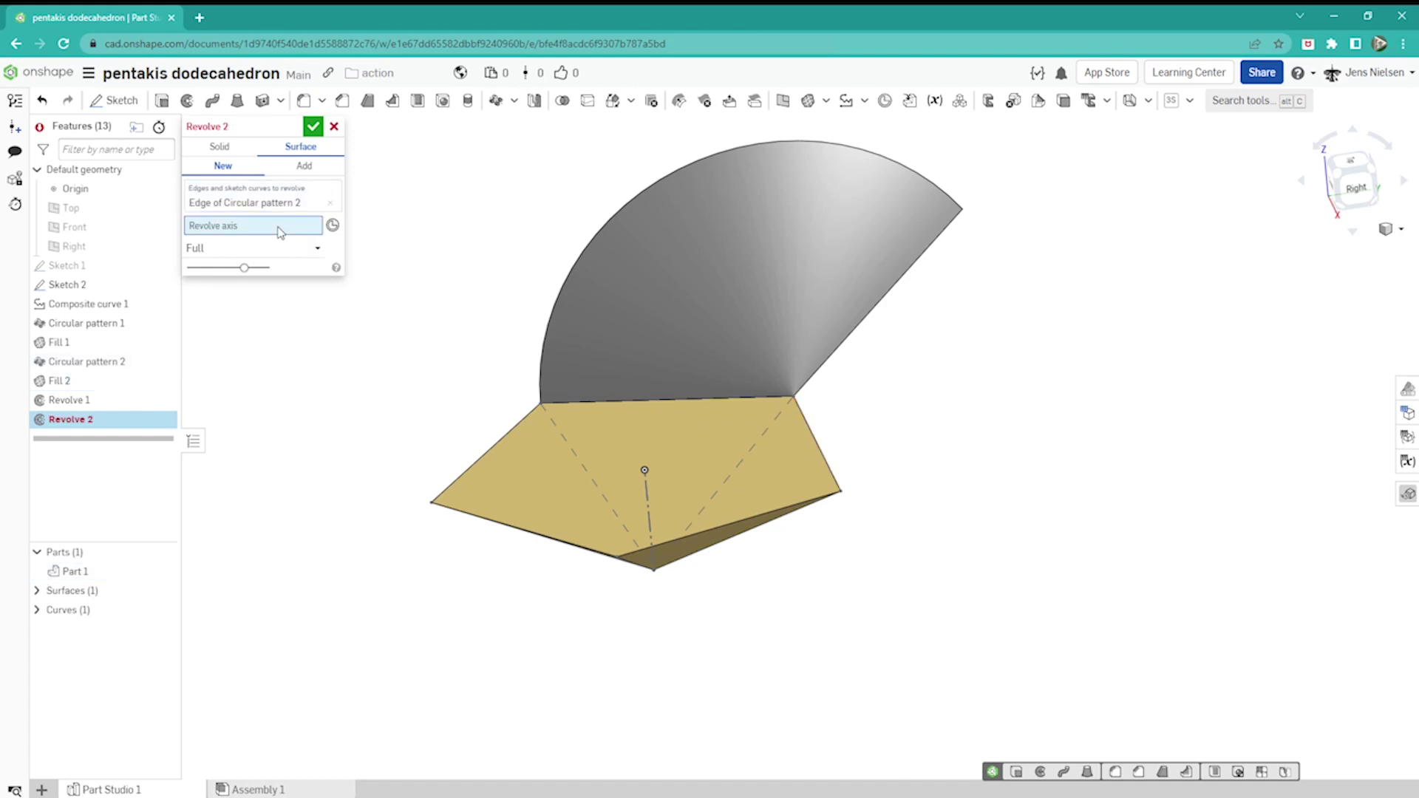
click(623, 404)
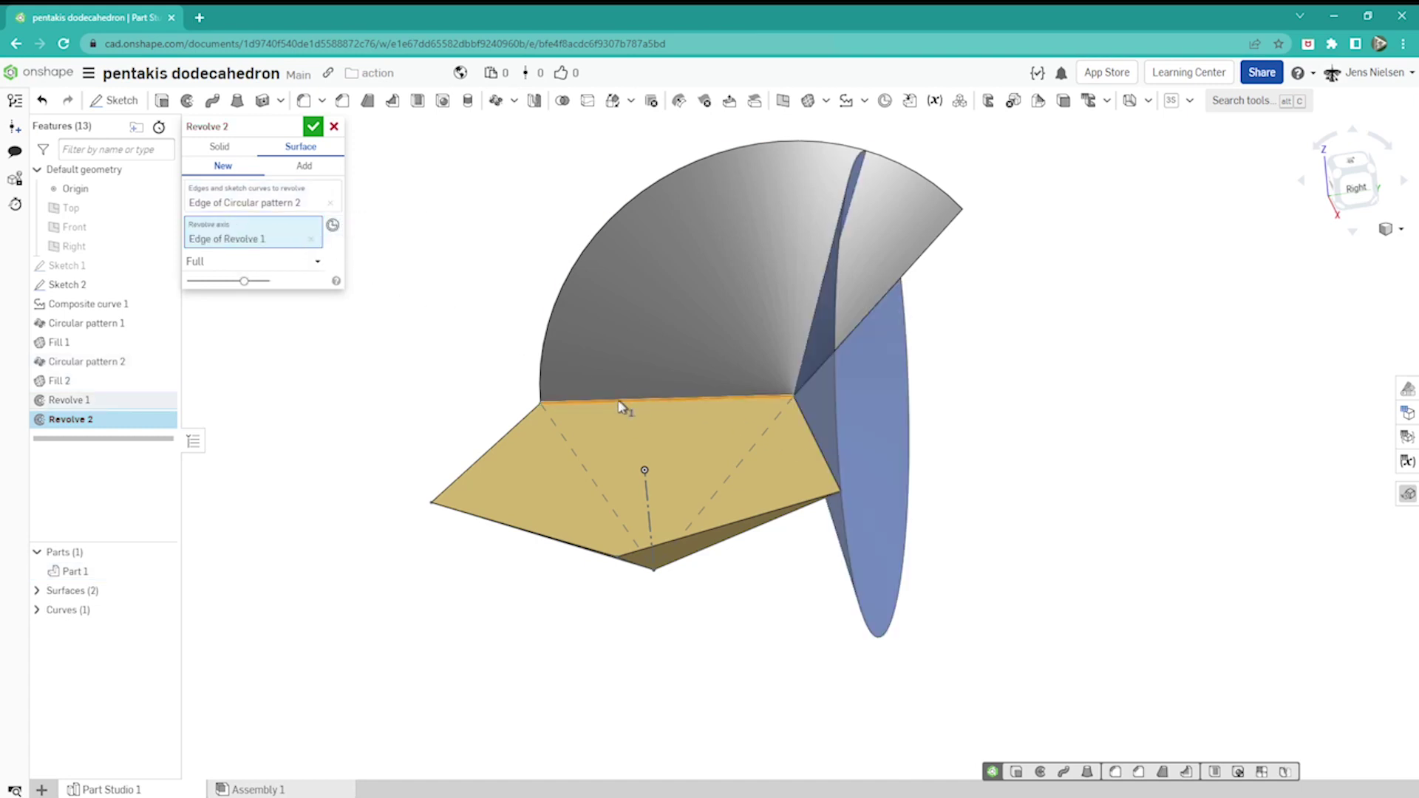
click(313, 274)
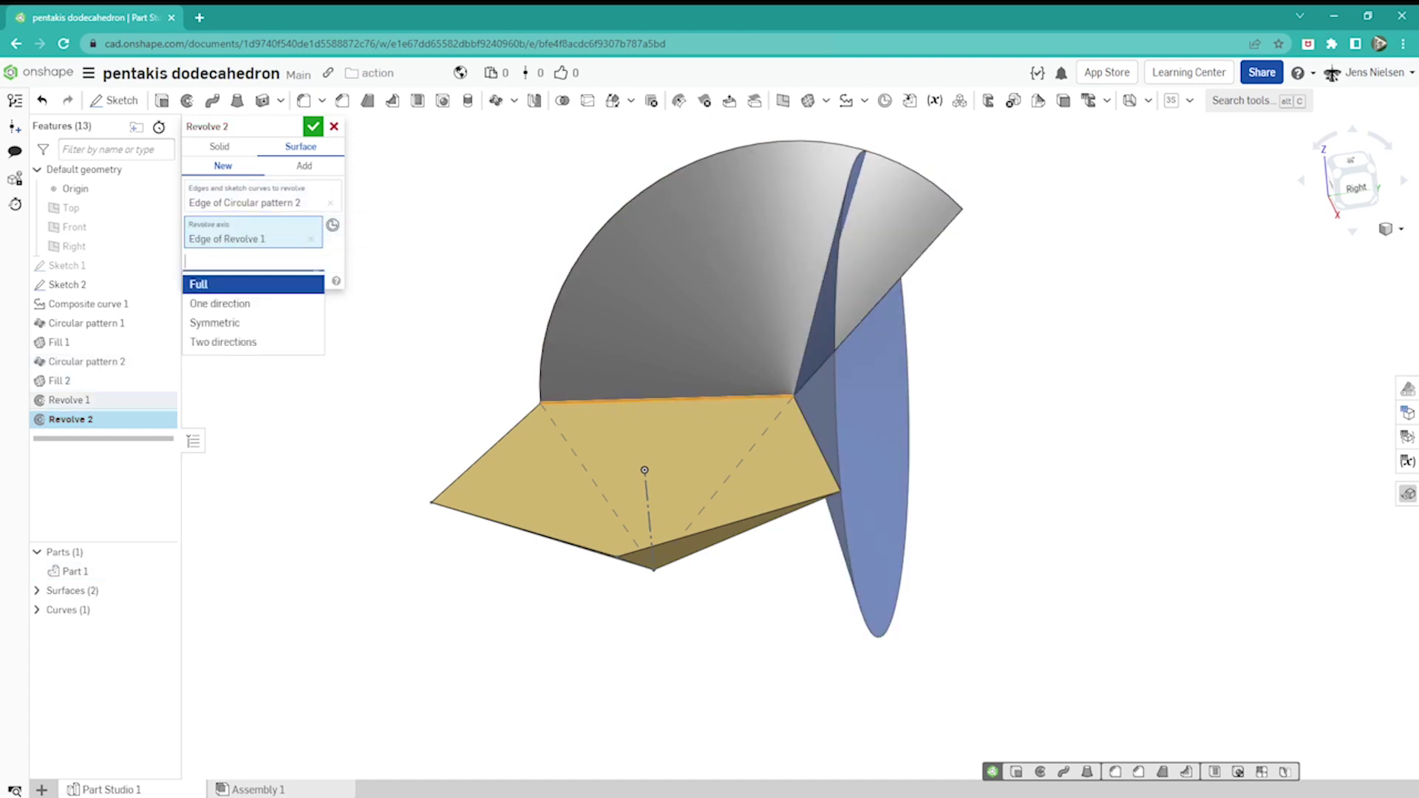
click(281, 305)
right_drag(999, 475, 999, 476)
right_drag(909, 441, 726, 411)
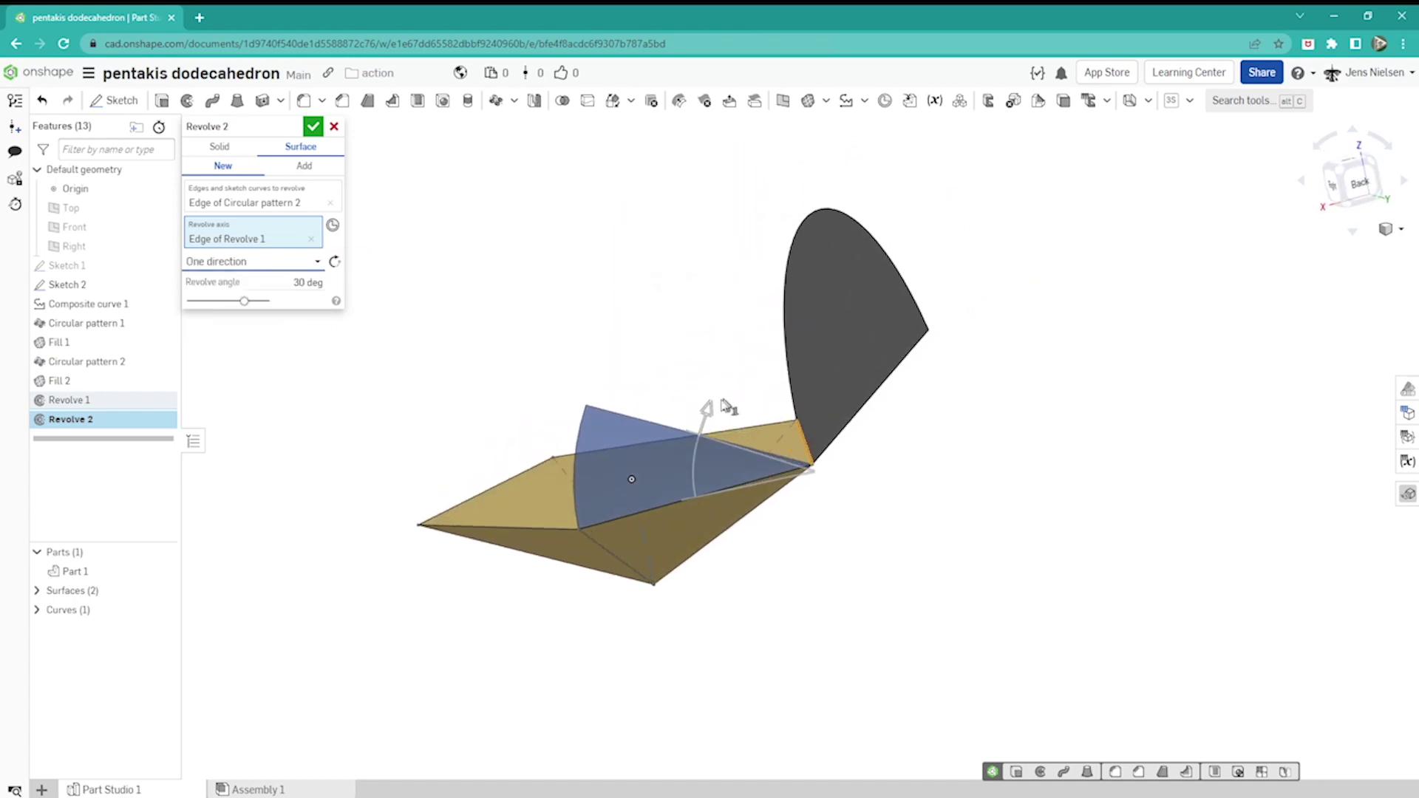
drag(712, 413, 945, 381)
right_drag(1003, 450, 894, 418)
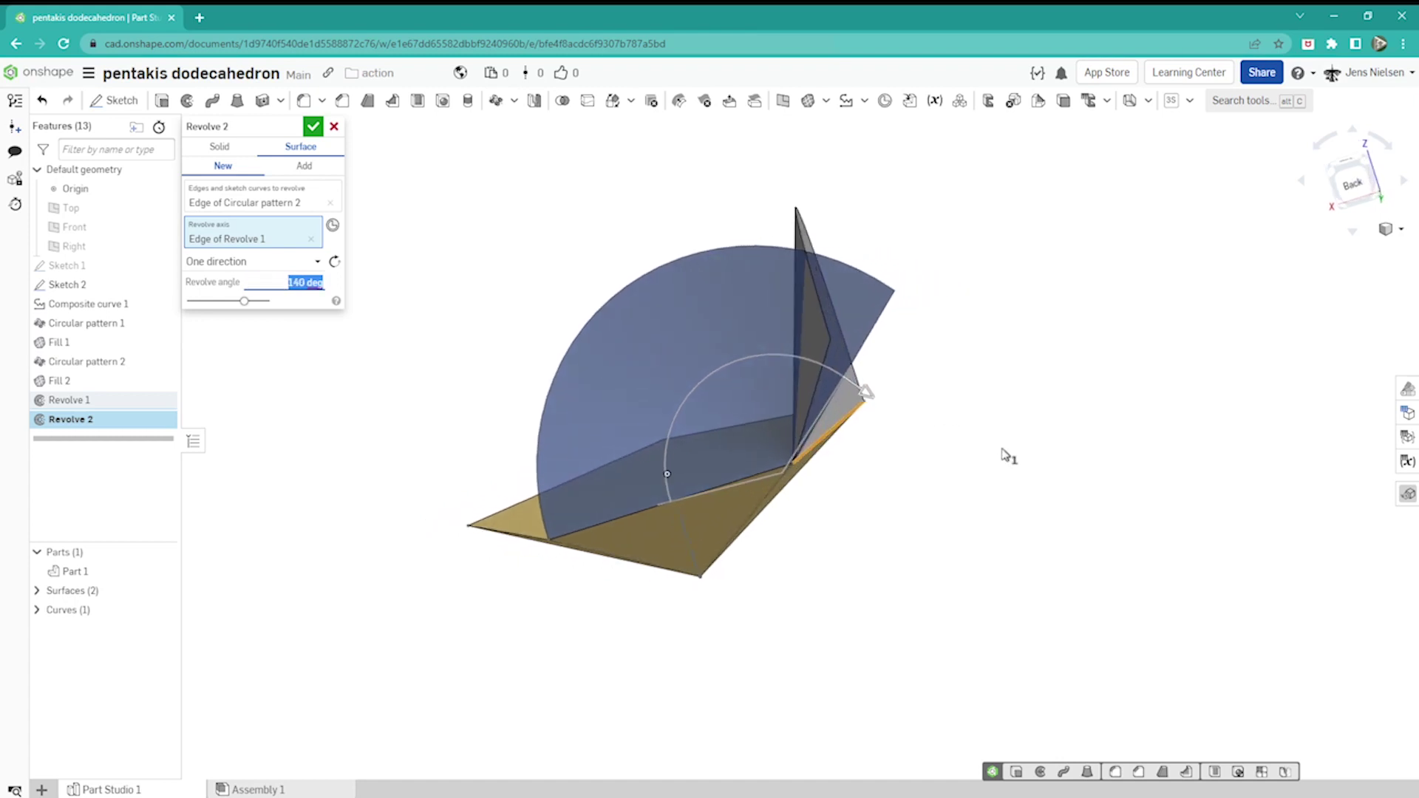
click(317, 133)
- Create an intersection curve between the face of Revolve 2 and the face of Revolve 1
right_drag(458, 195, 894, 325)
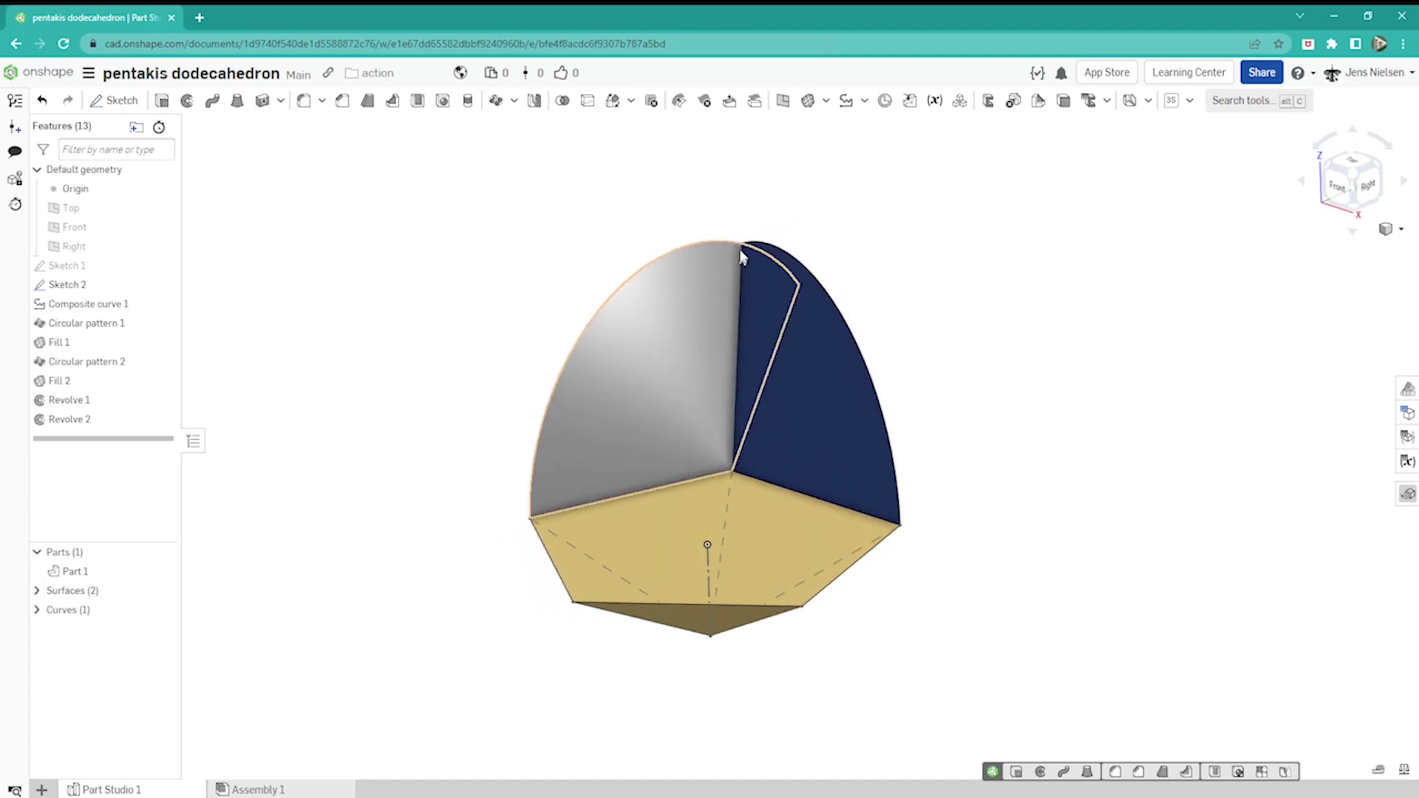
right_drag(742, 259, 776, 286)
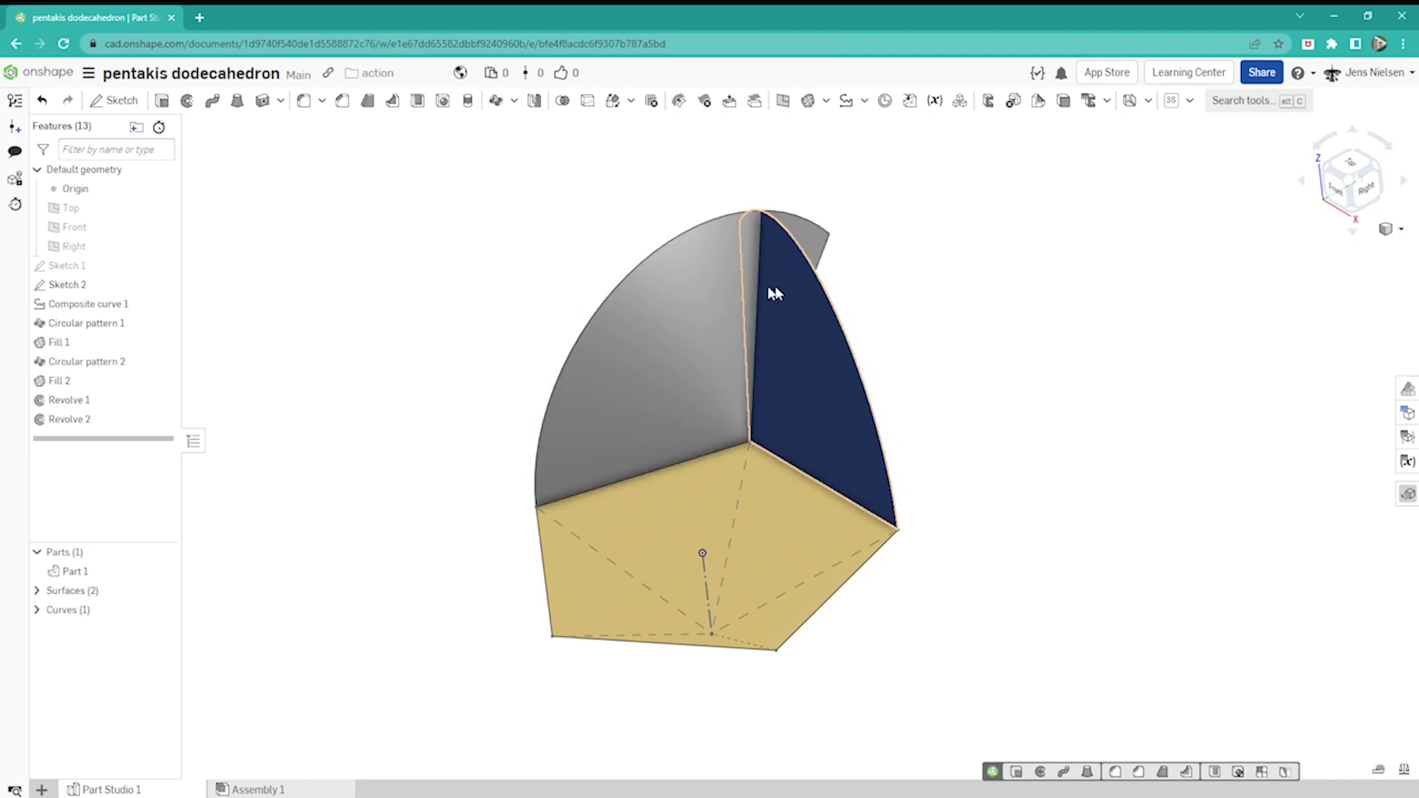
right_drag(889, 303, 888, 307)
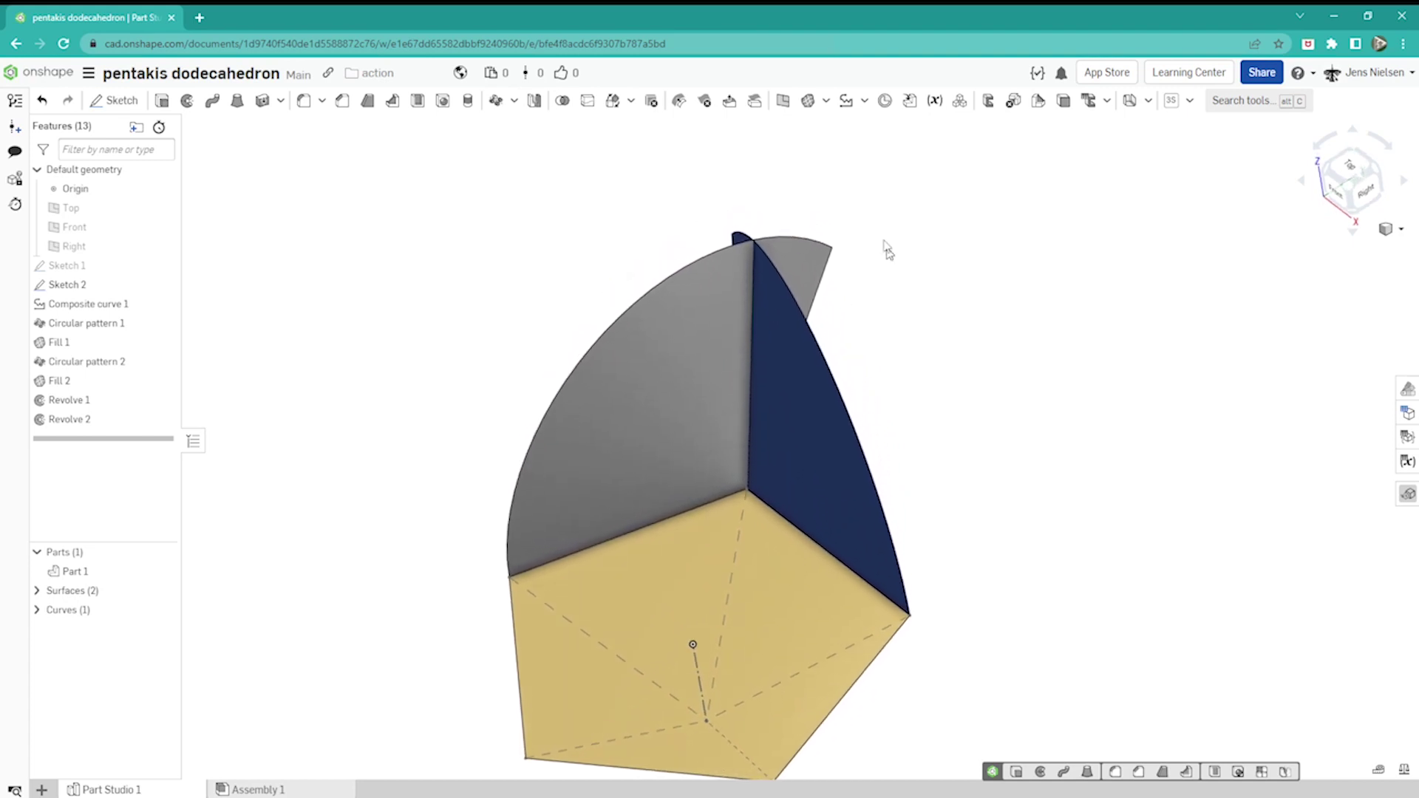
click(862, 103)
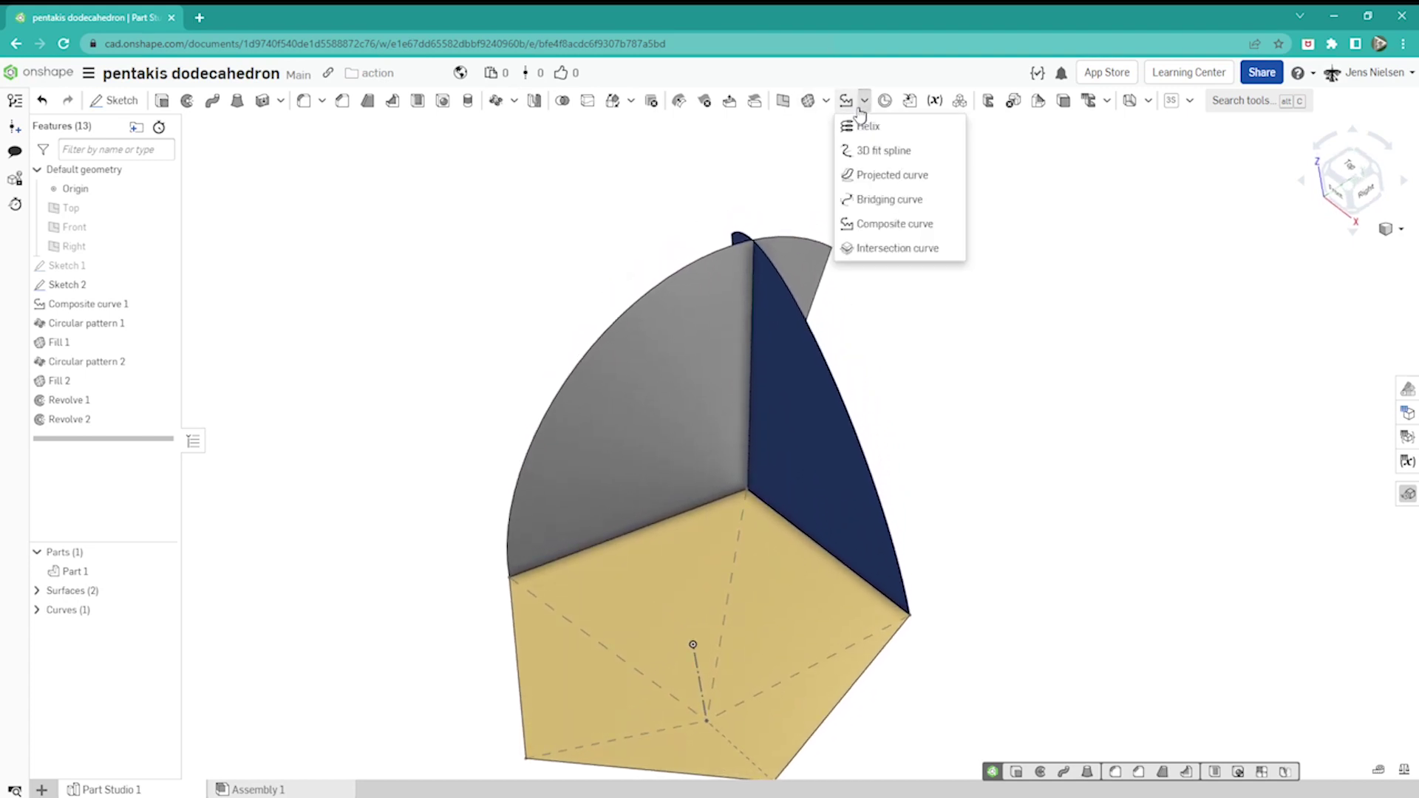
click(891, 250)
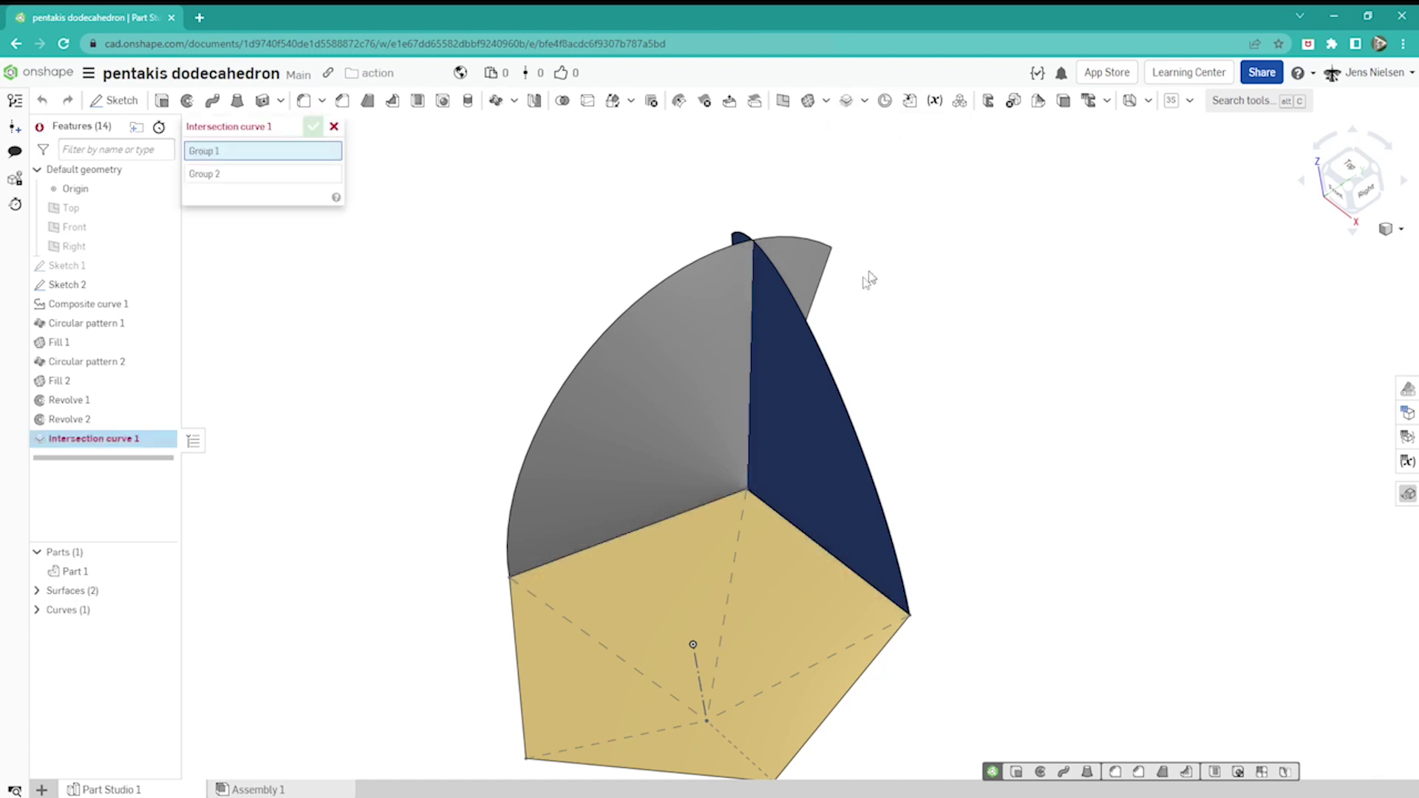
click(788, 357)
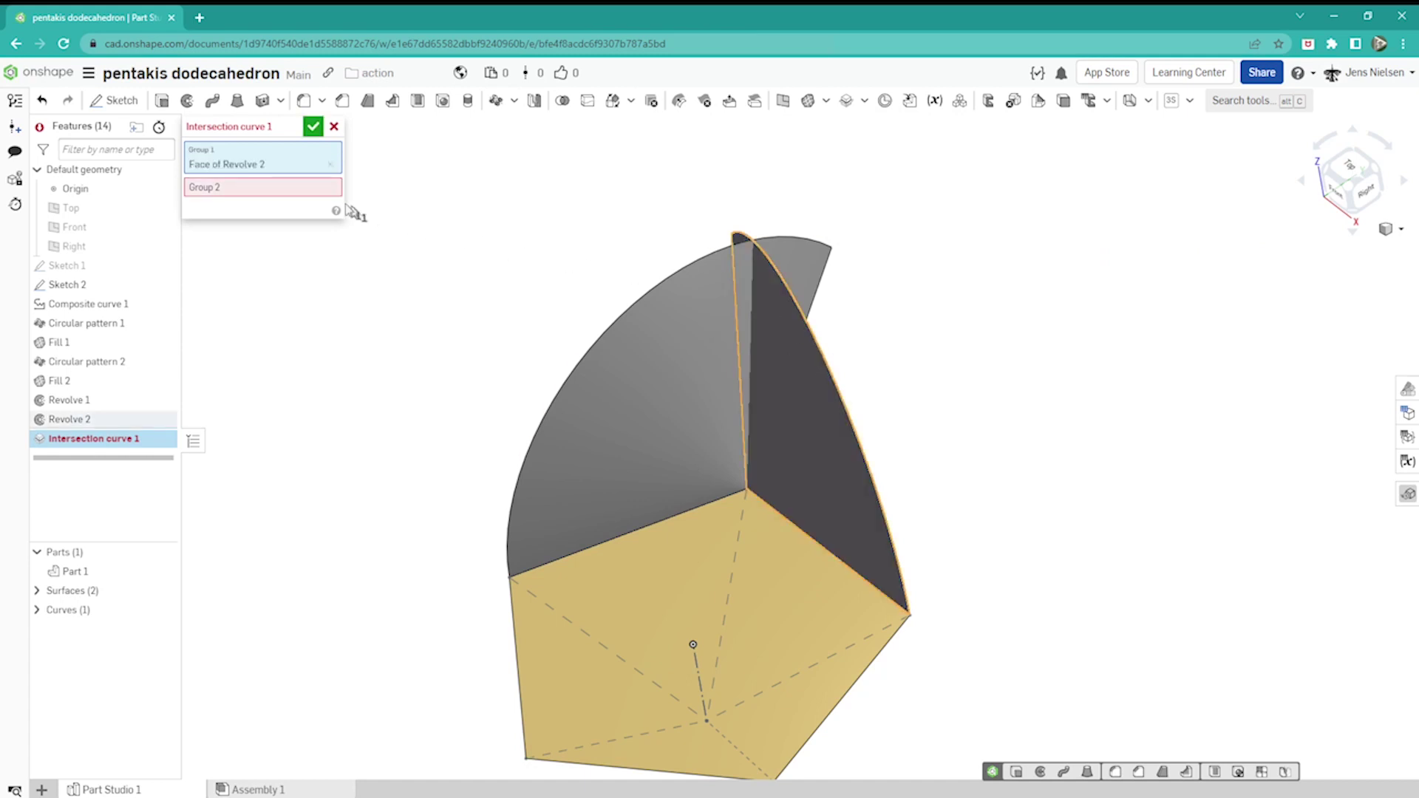
click(294, 189)
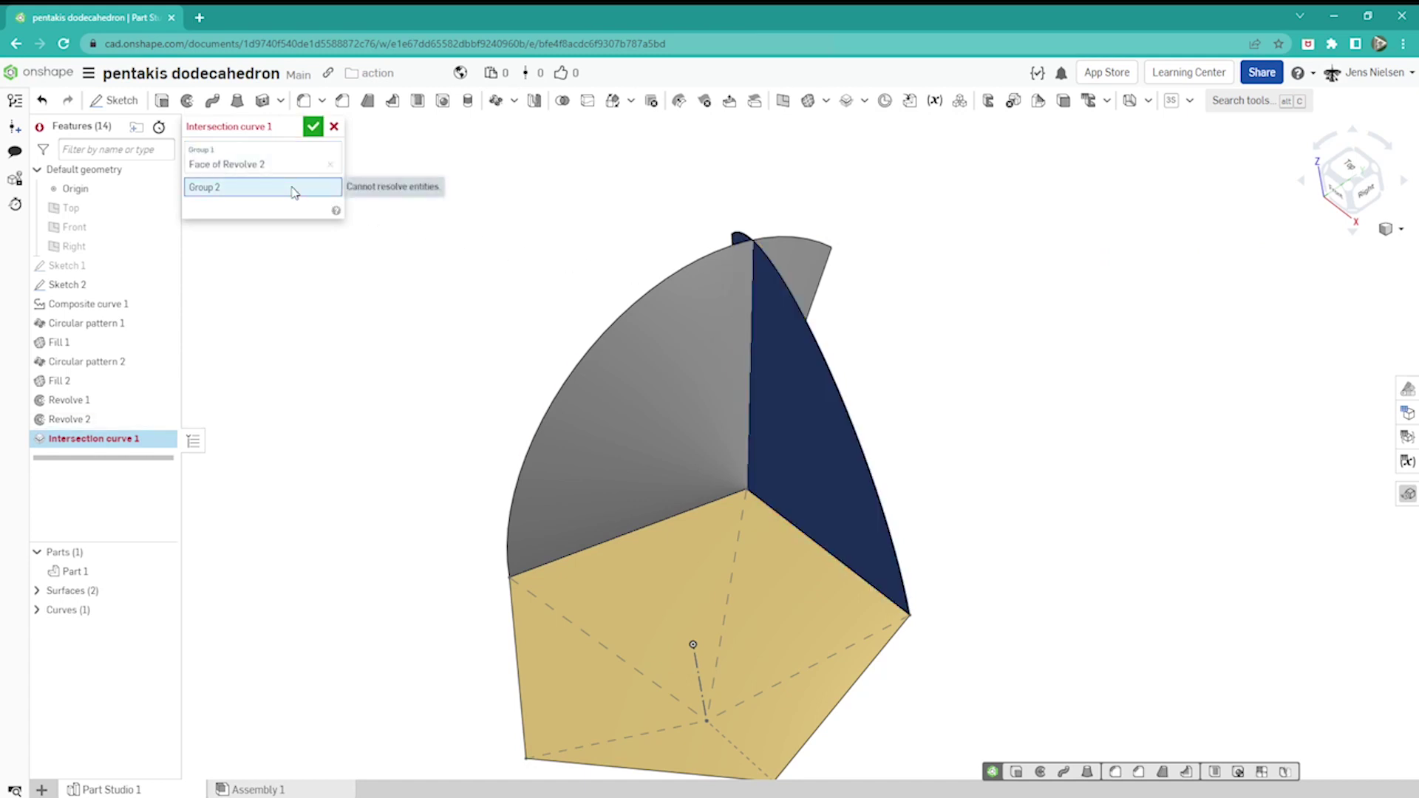
click(669, 340)
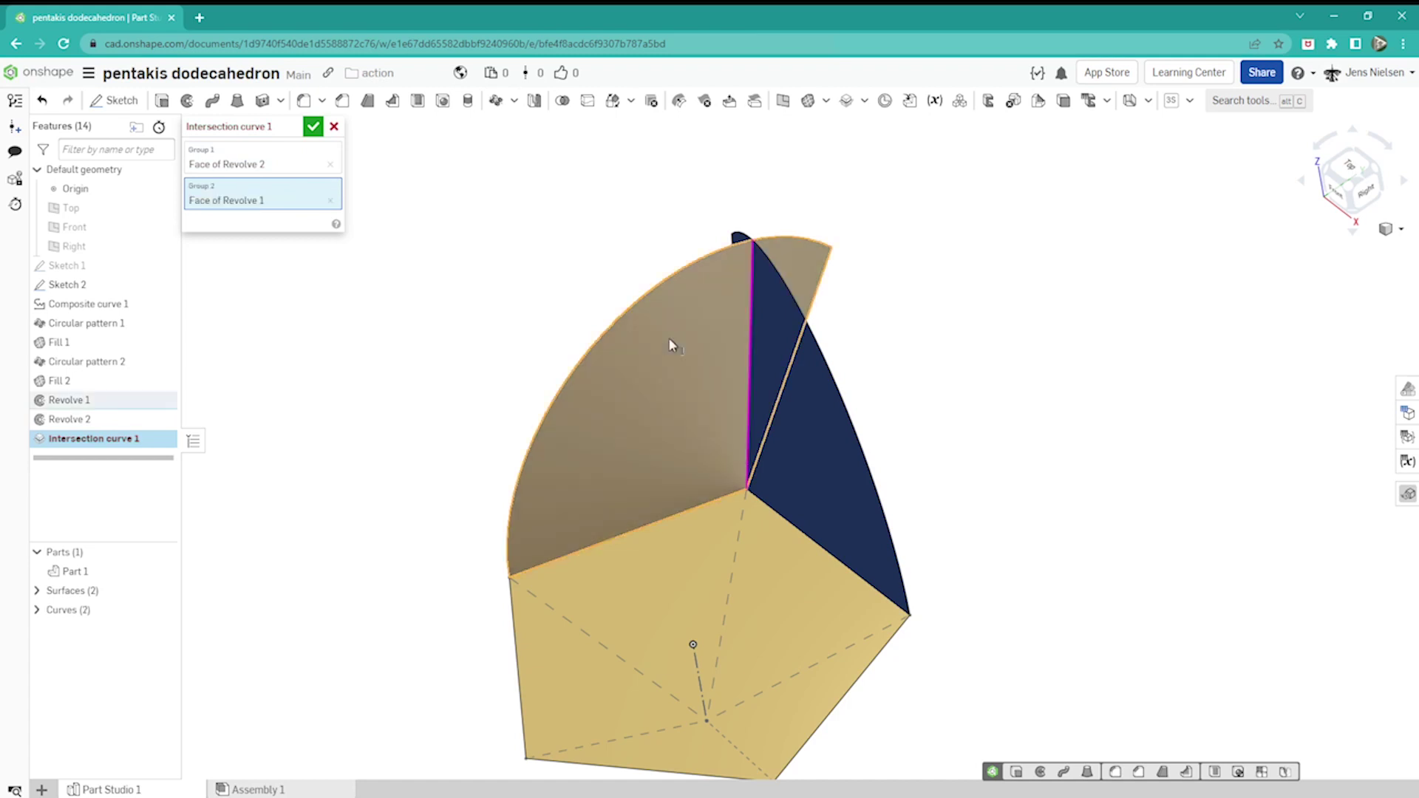
click(314, 127)
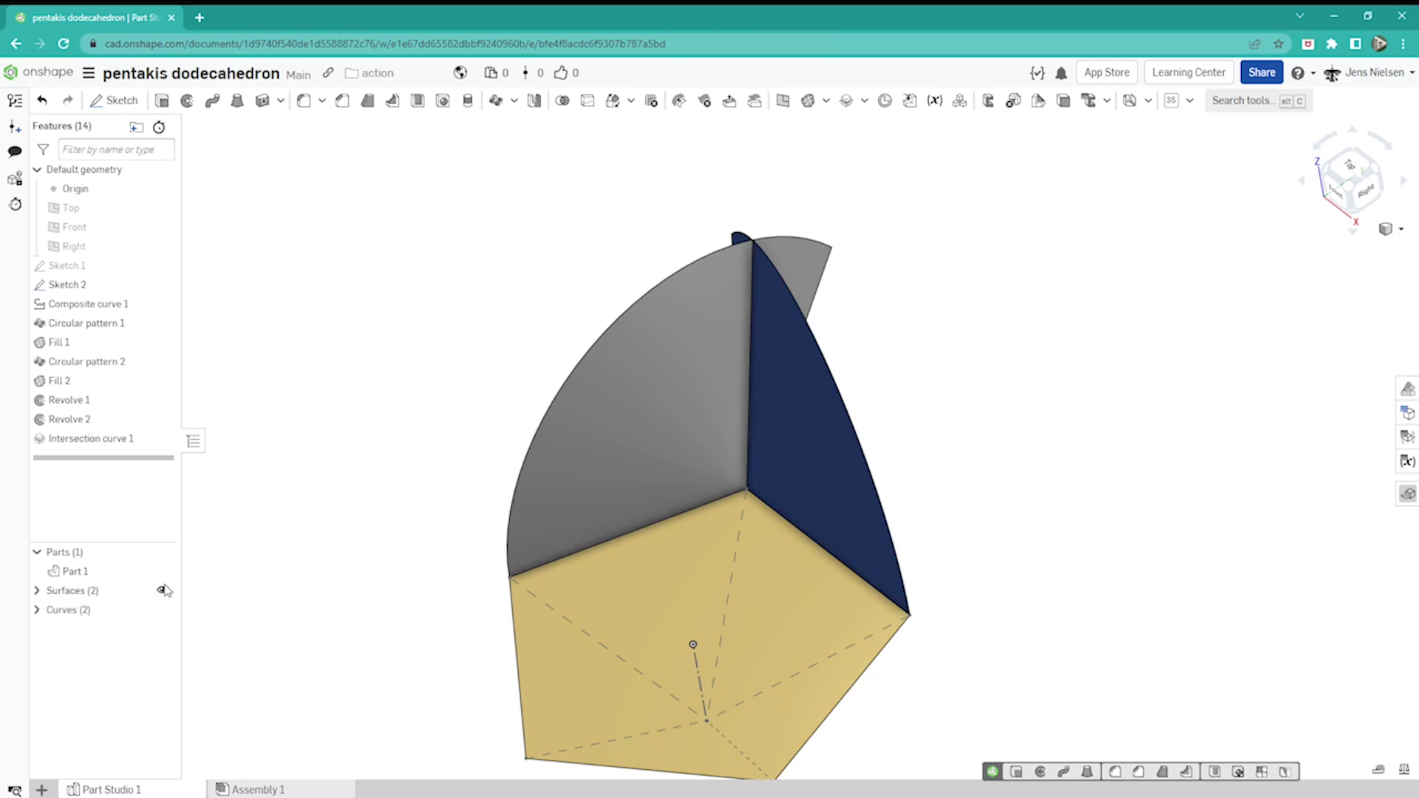
- Hide both revolved surfaces and inspect the intersection curve rising from the pyramid's base corner
click(163, 590)
mouse_move(754, 521)
right_down()
mouse_move(782, 535)
mouse_move(748, 510)
right_up()
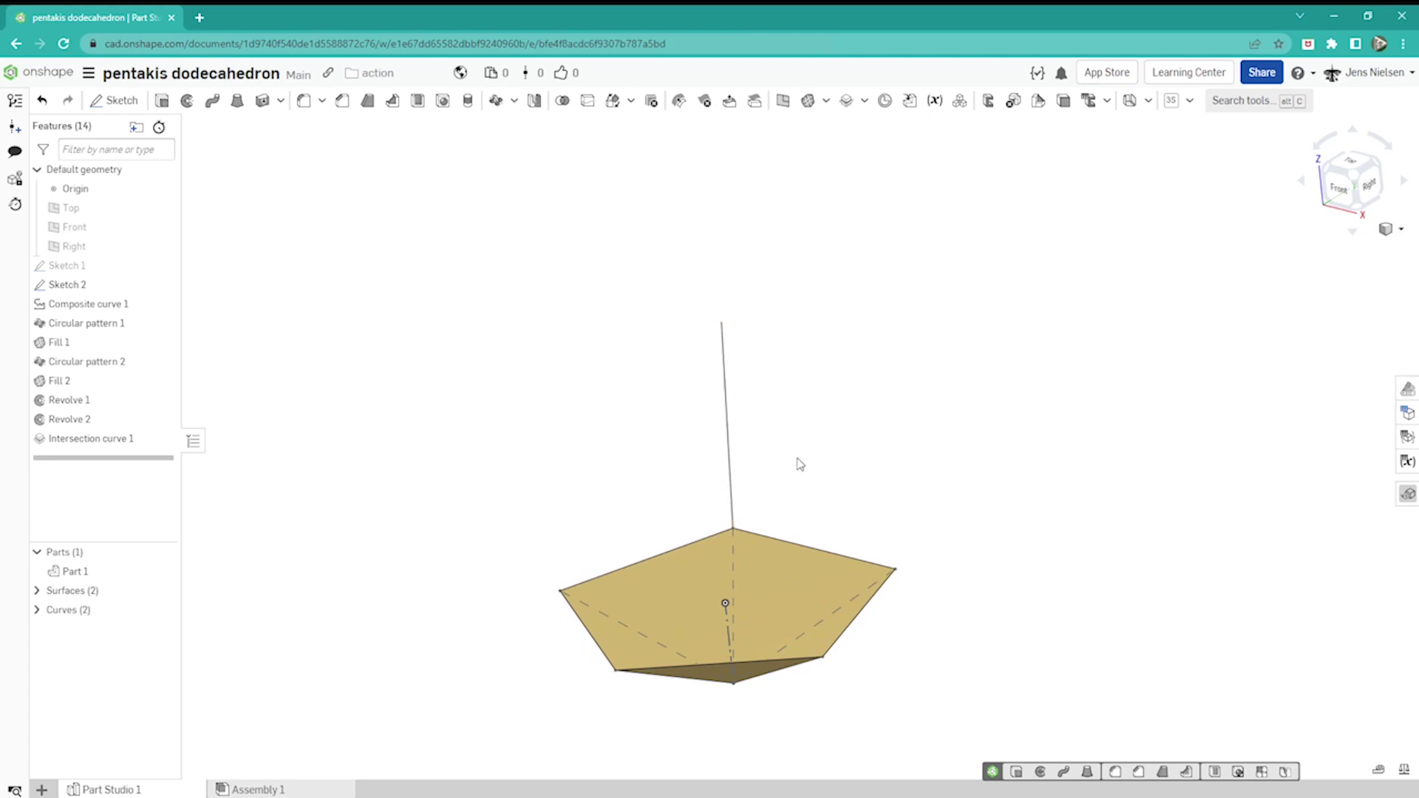
right_drag(798, 459, 808, 459)
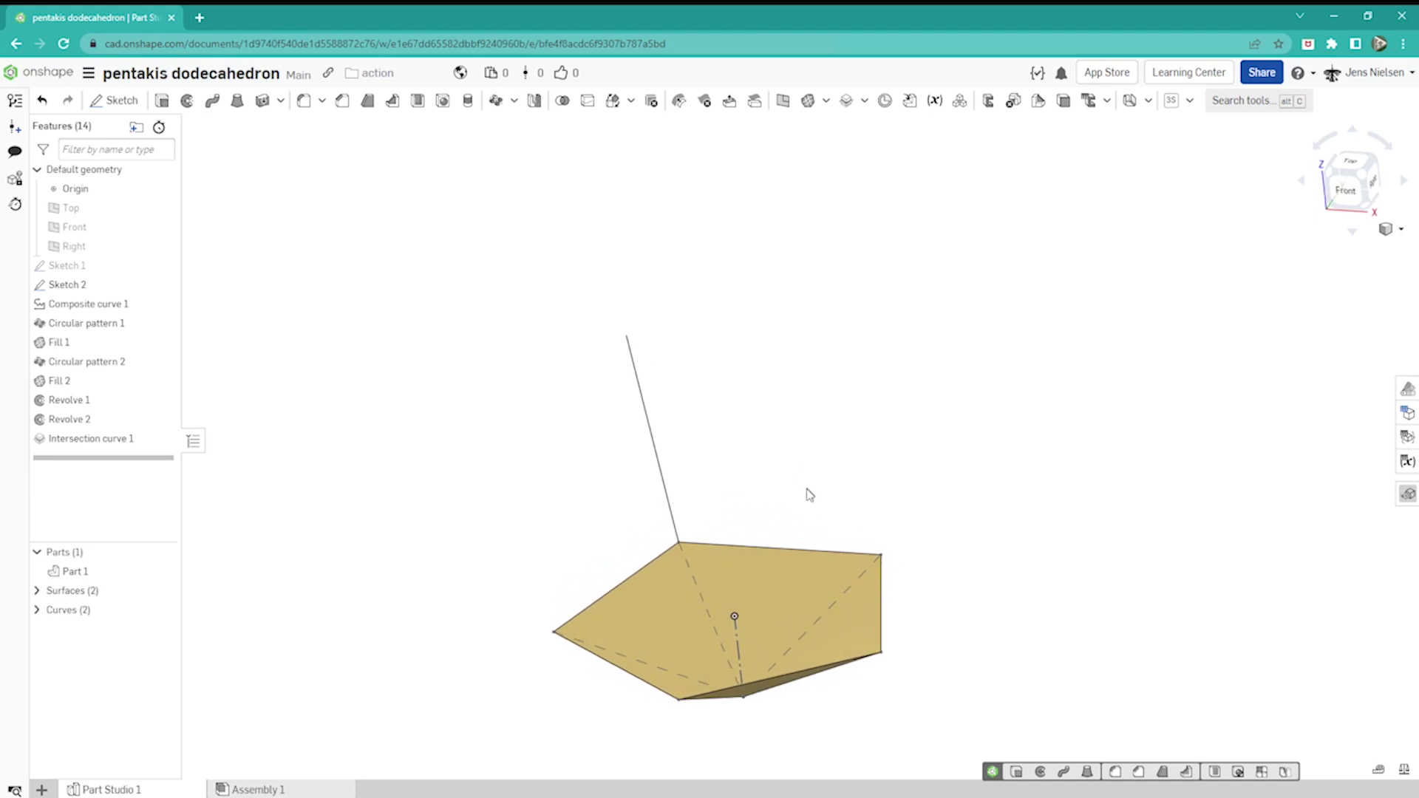
right_drag(810, 495, 914, 550)
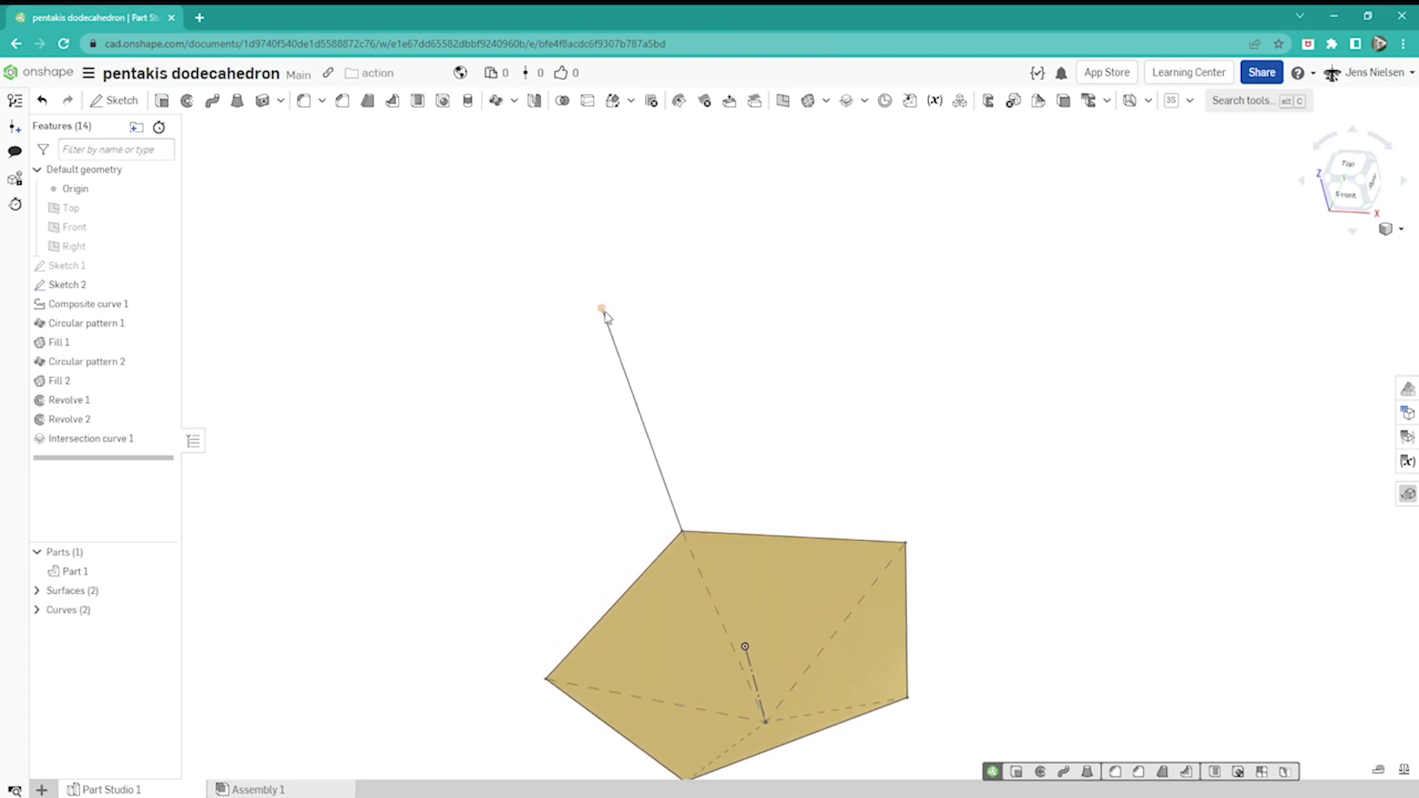
- Create a three-point plane through the intersection curve's free end and the two end corners of the adjacent base edge
key(s)
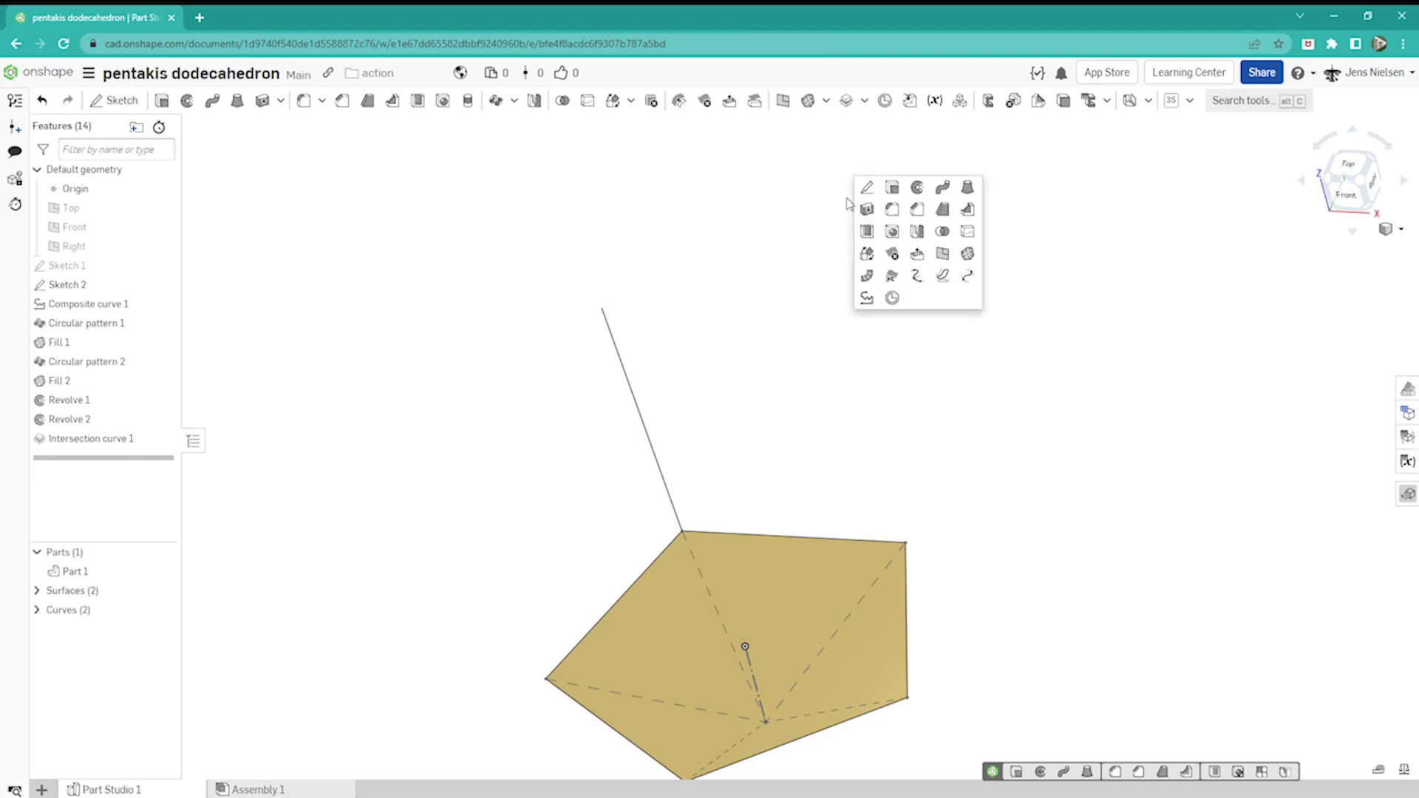
click(941, 254)
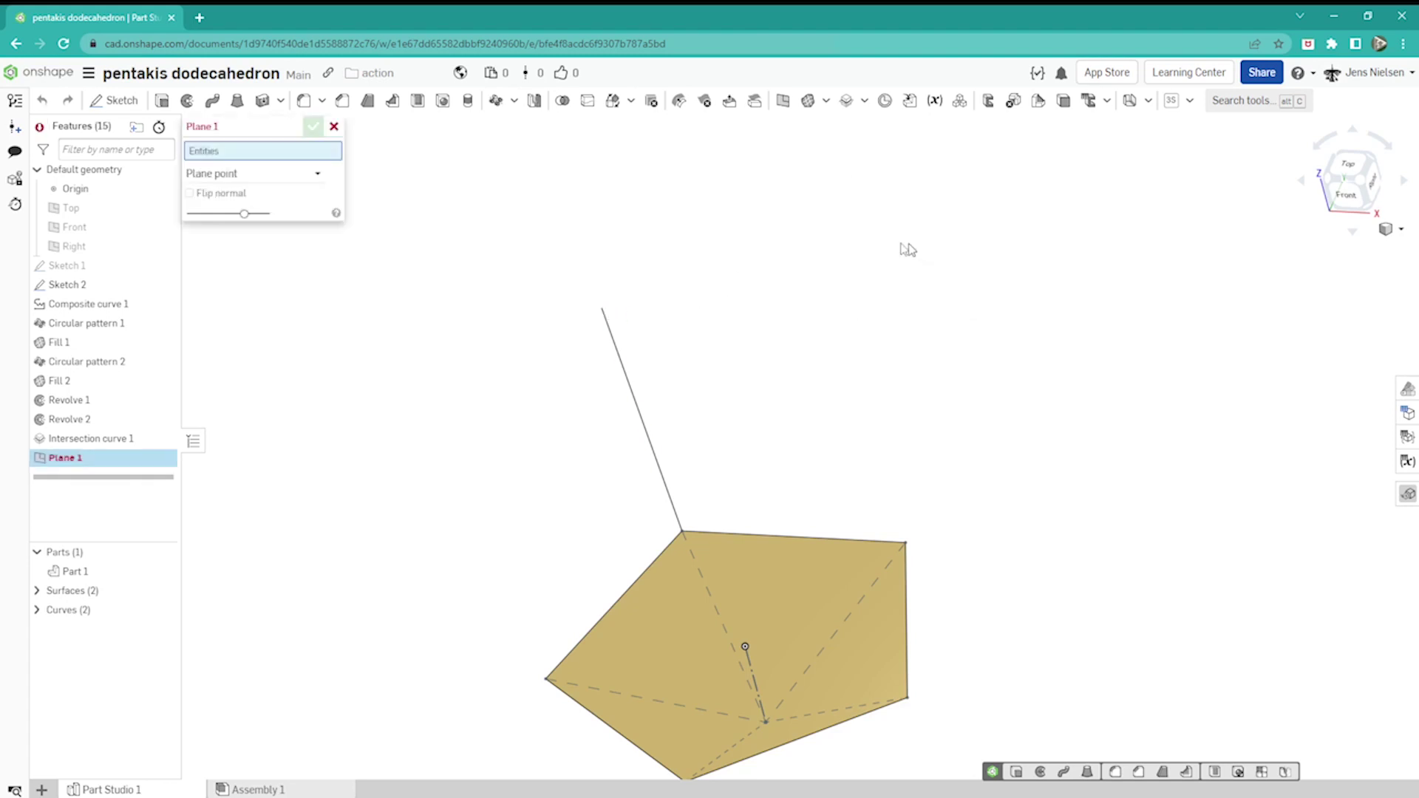
click(317, 179)
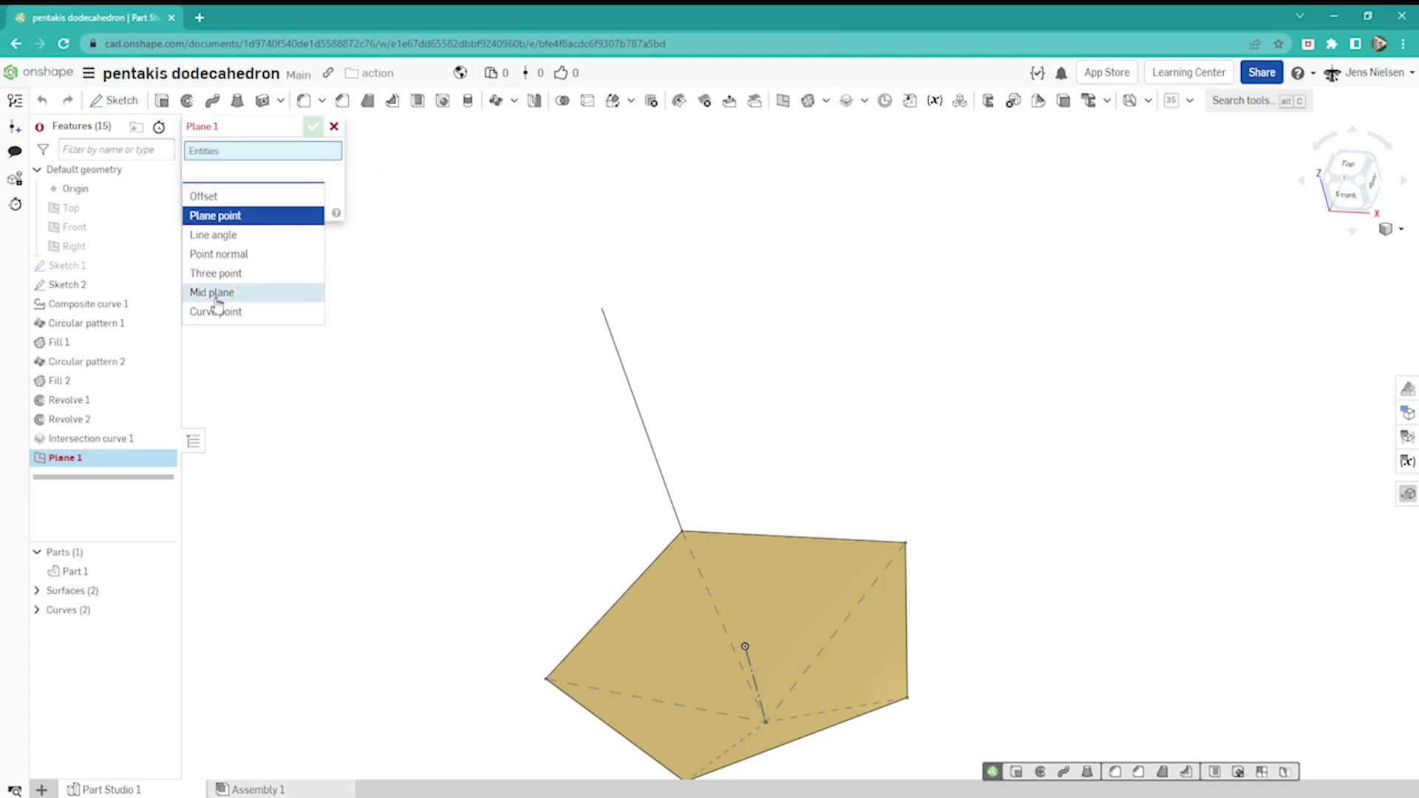
click(230, 275)
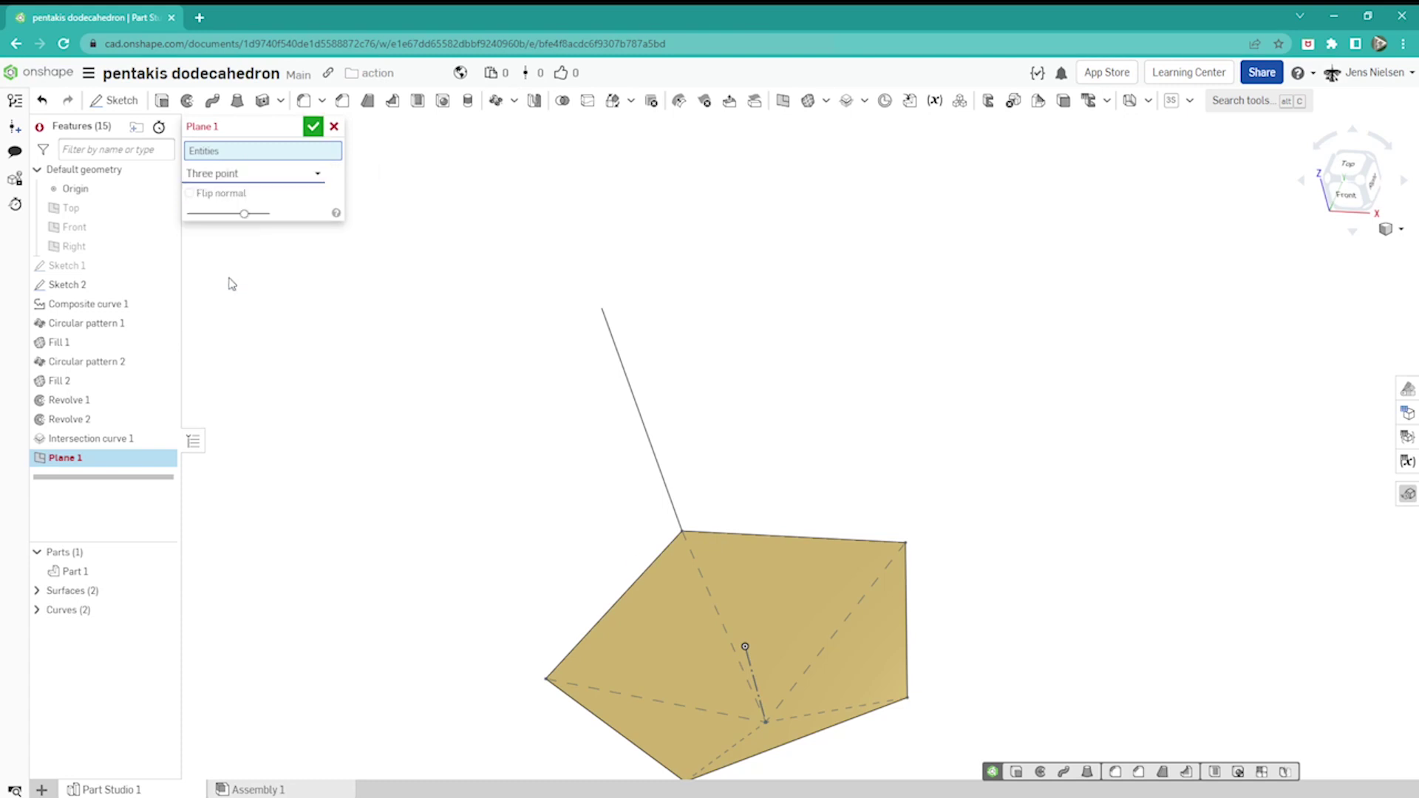
click(603, 309)
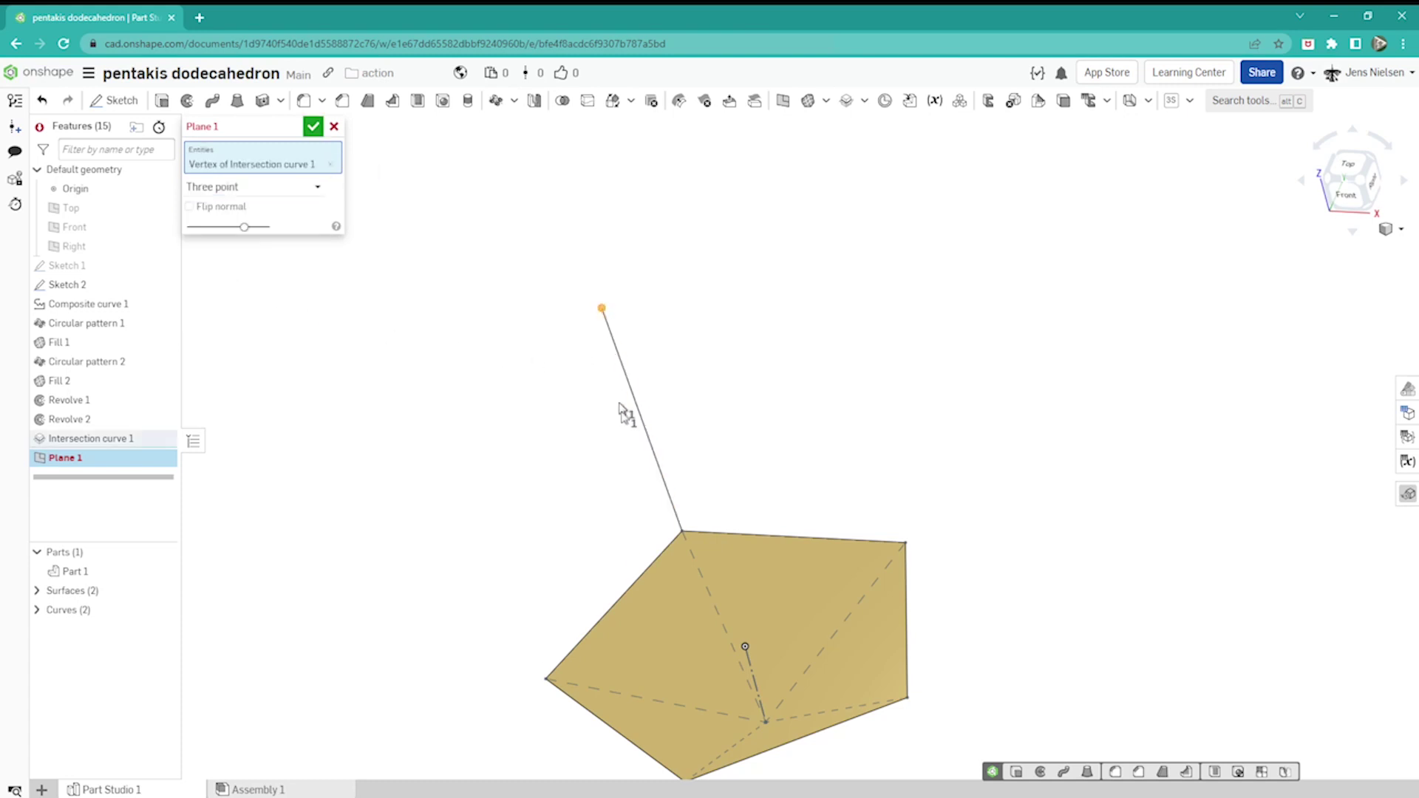
click(683, 533)
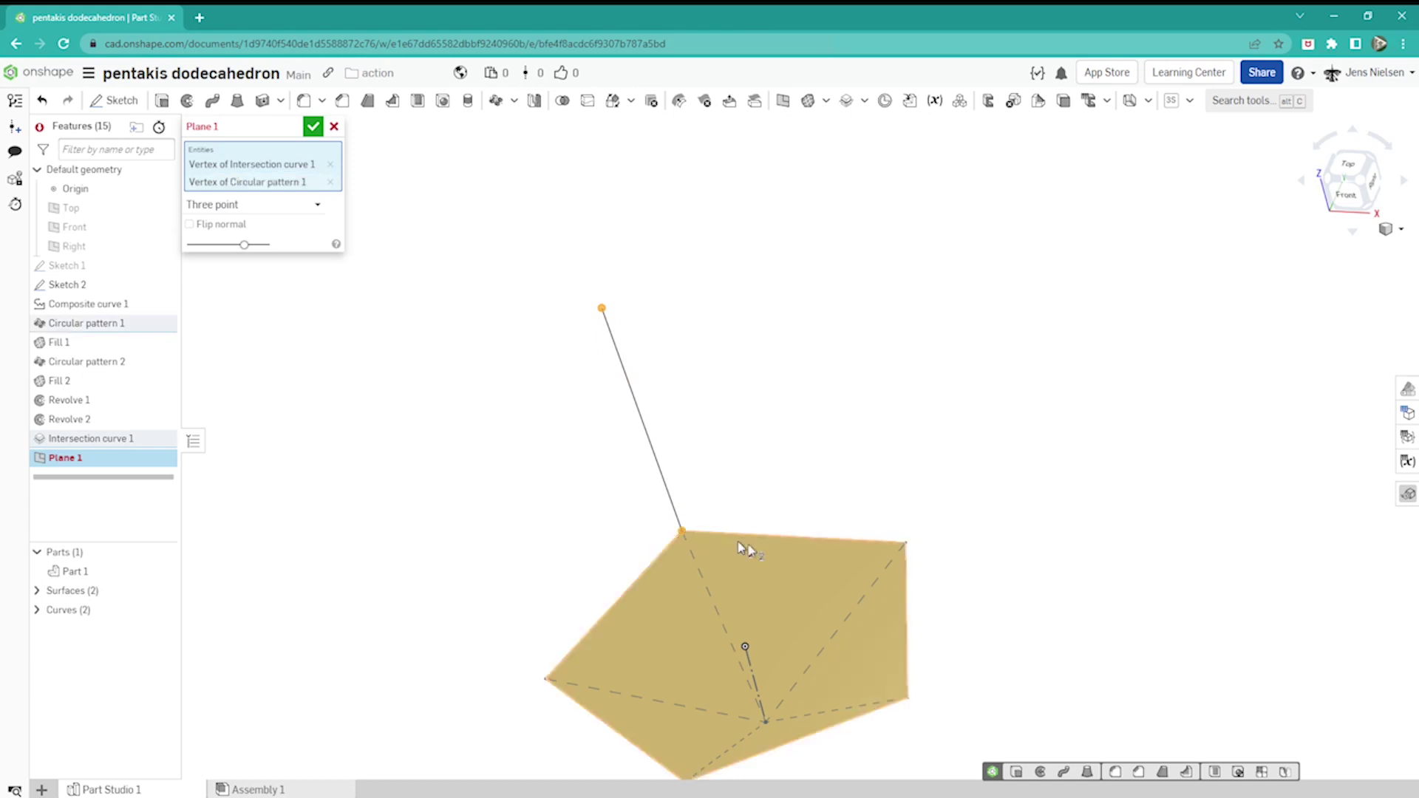
click(906, 544)
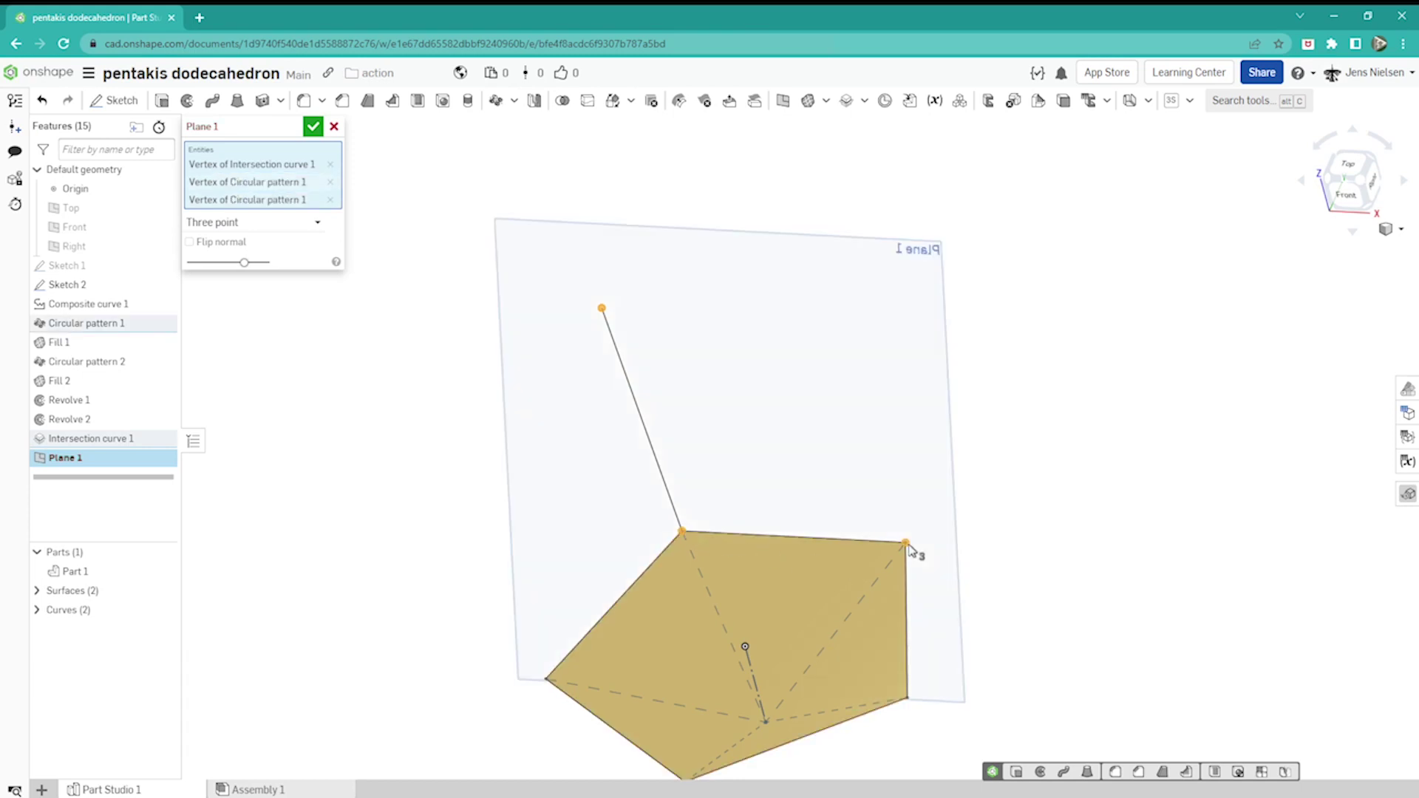
click(313, 128)
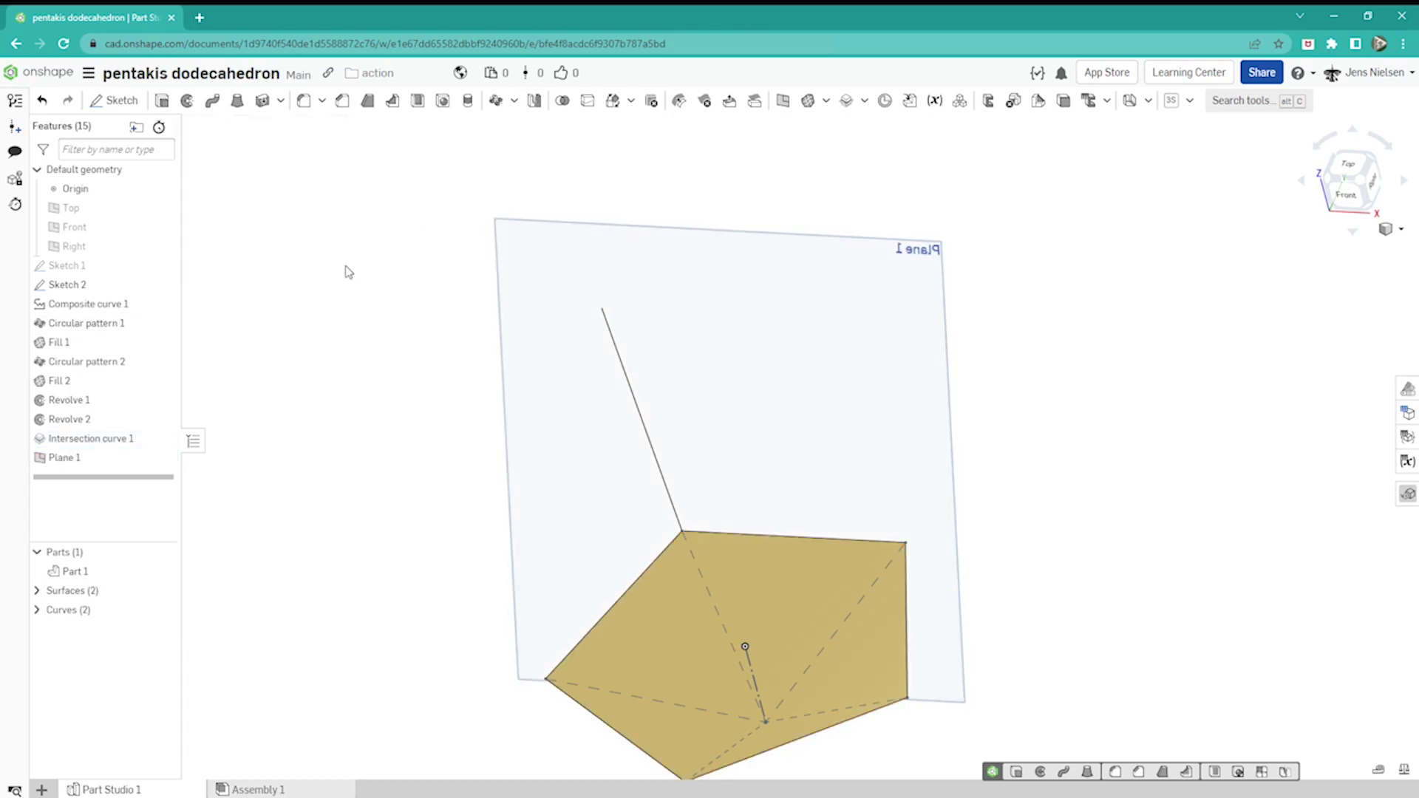
- Start a sketch on Plane 1 and draw a five-sided circumscribed polygon freehand above the pyramid's base edge
key(s)
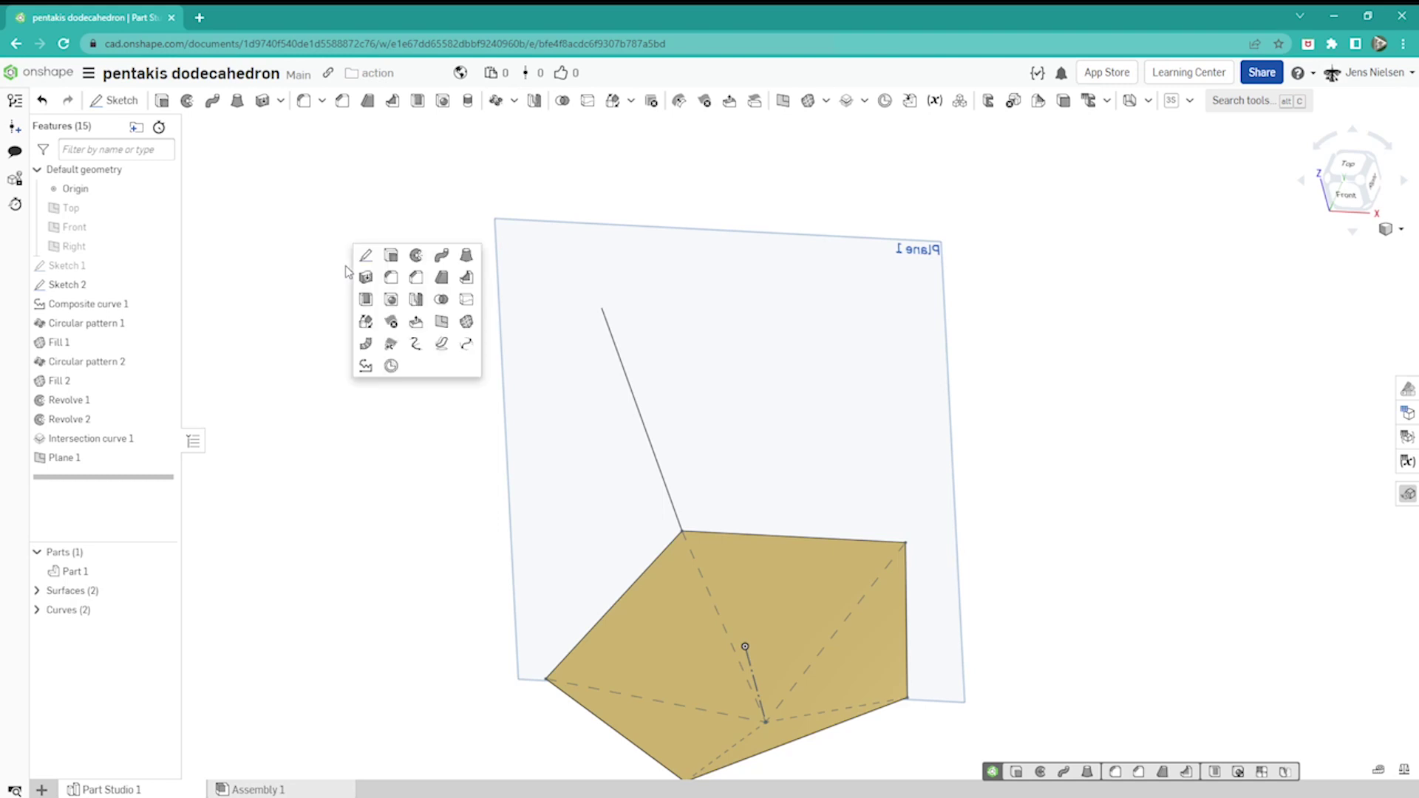
click(366, 255)
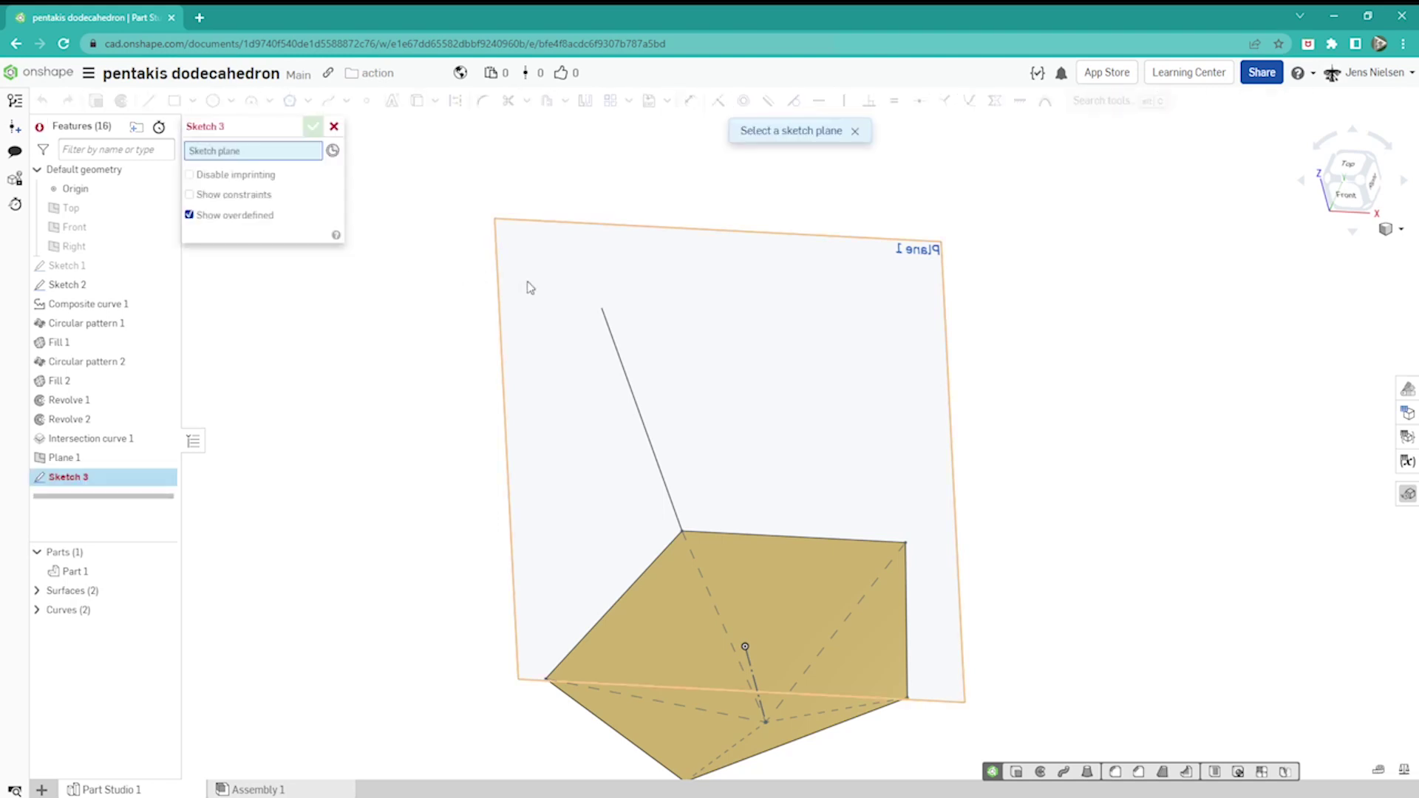
click(527, 288)
key(s)
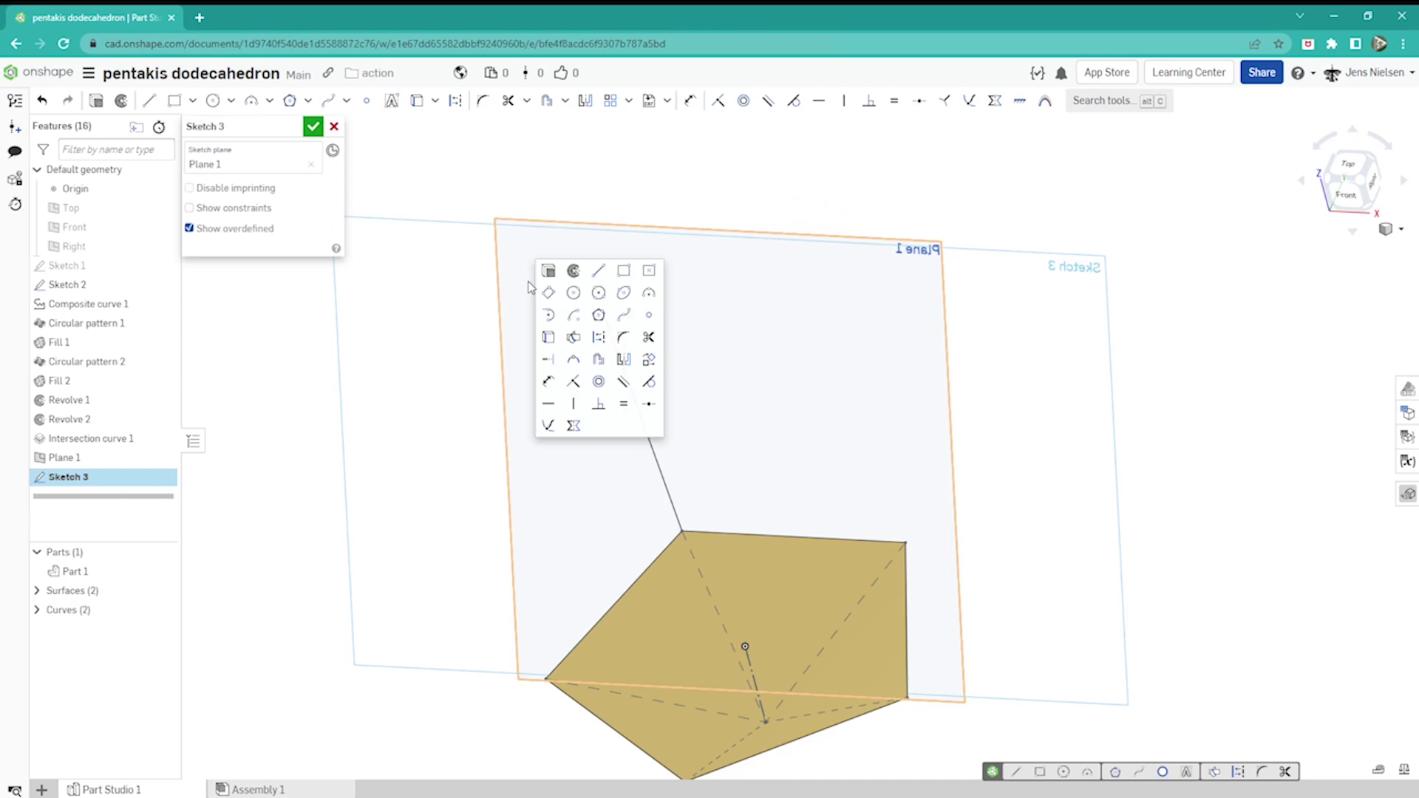
click(596, 315)
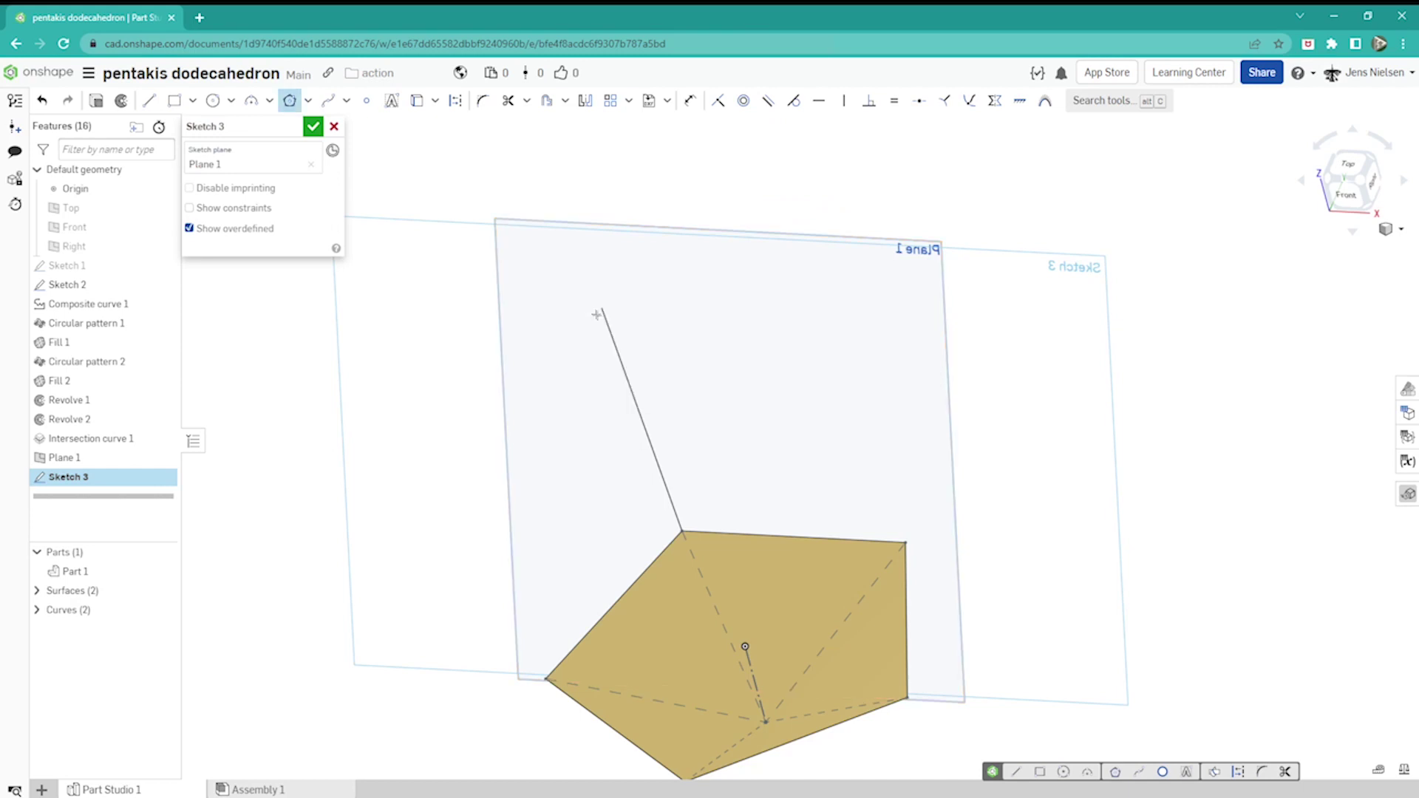
click(819, 385)
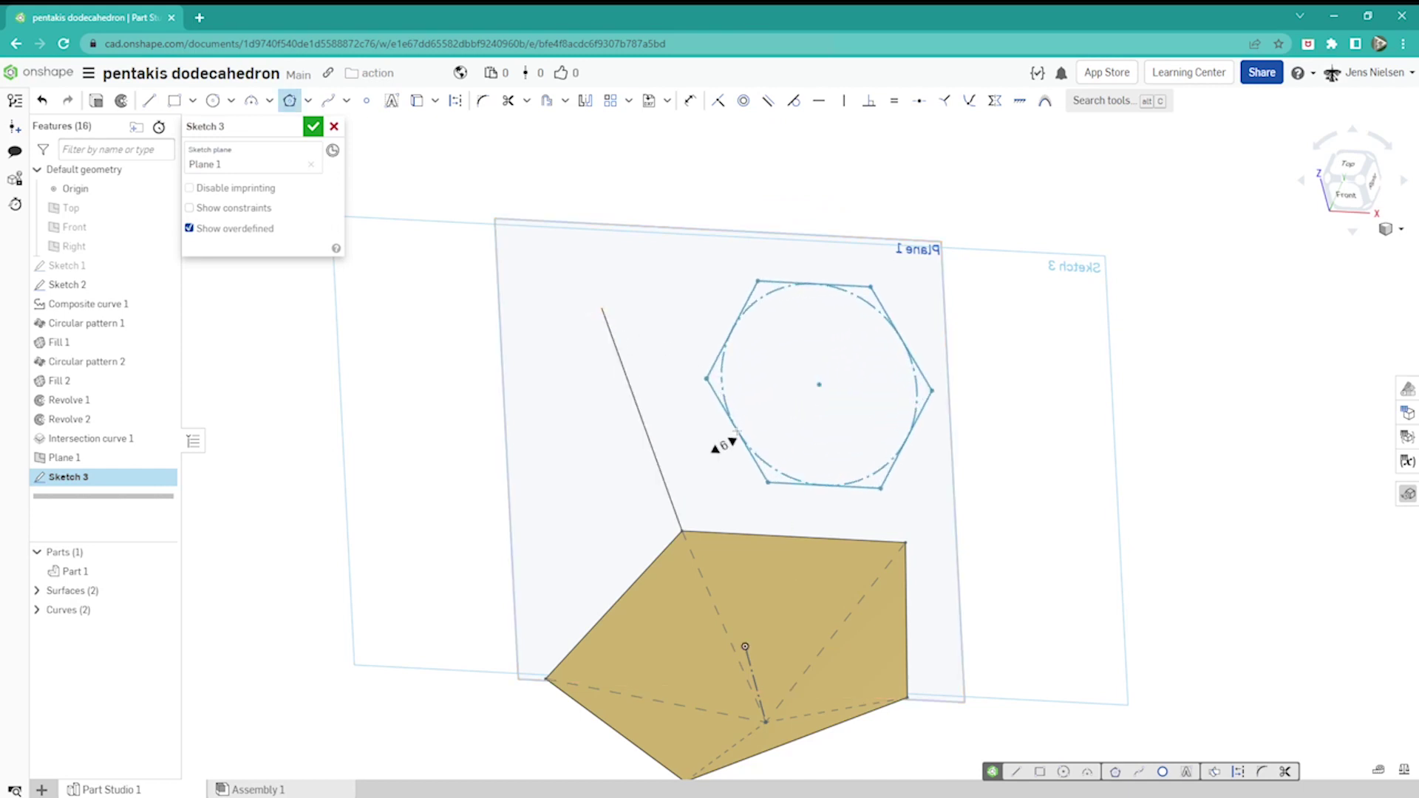
key(Down)
click(739, 429)
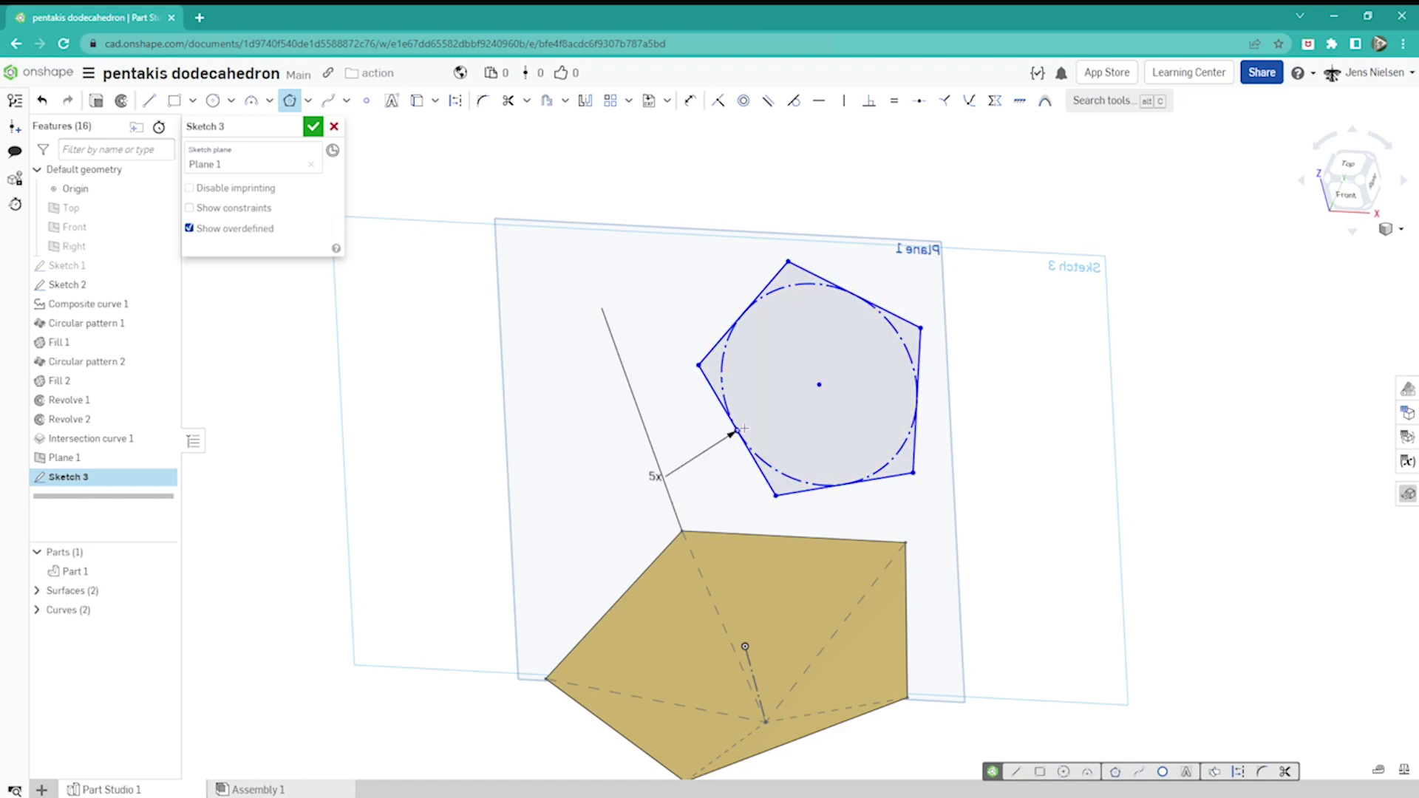
key(Escape)
- Make two neighbouring pentagon vertices coincident with the two corners of the pyramid's base edge
key(i)
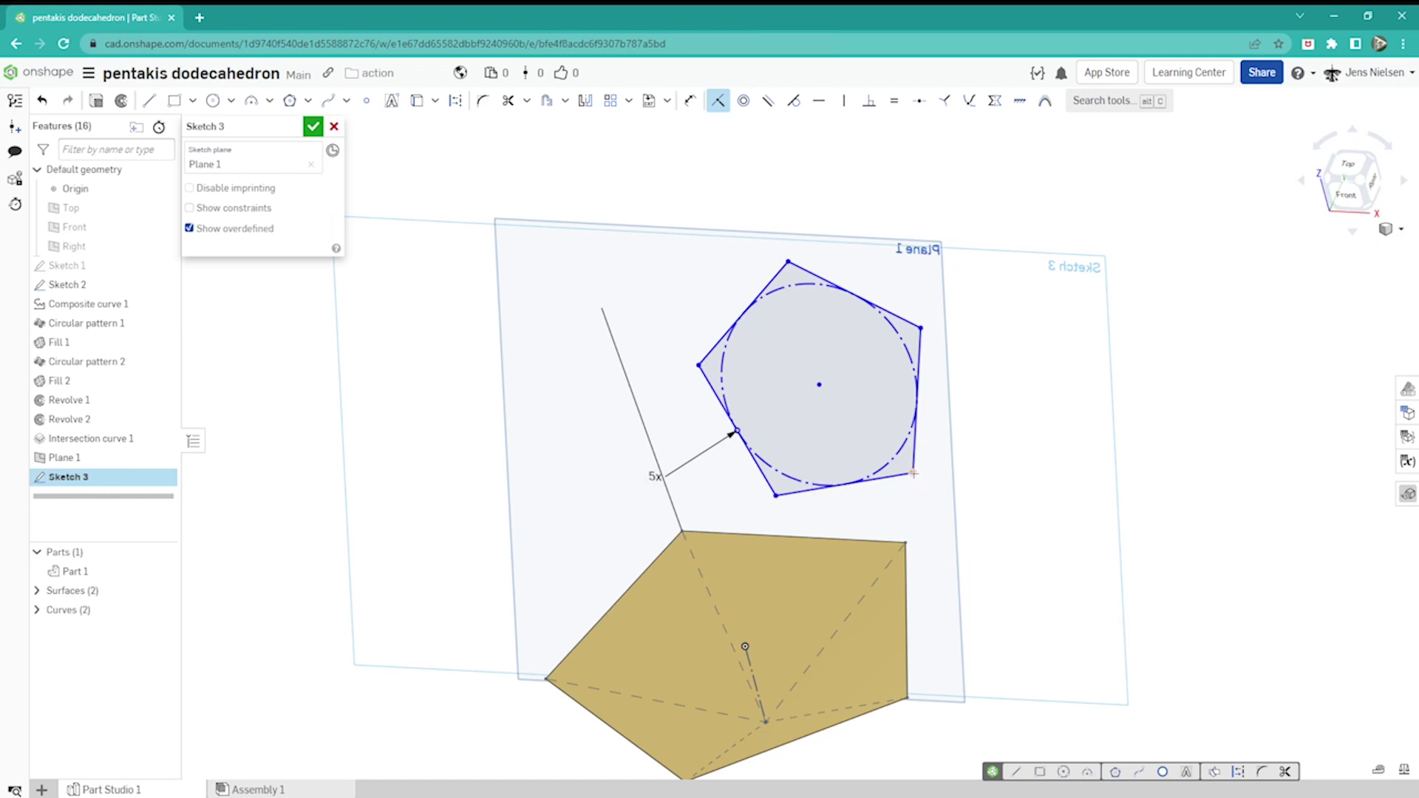
click(903, 543)
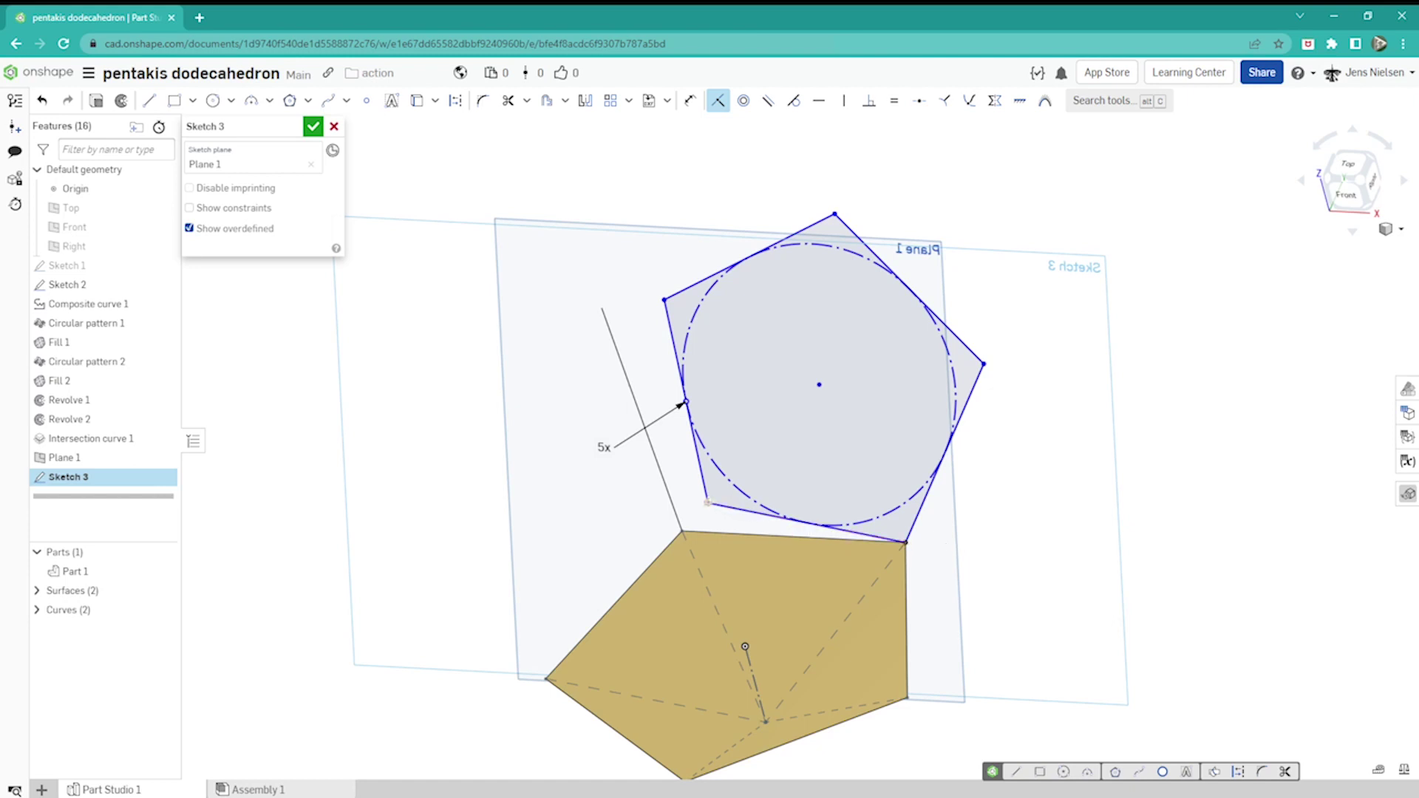
click(681, 530)
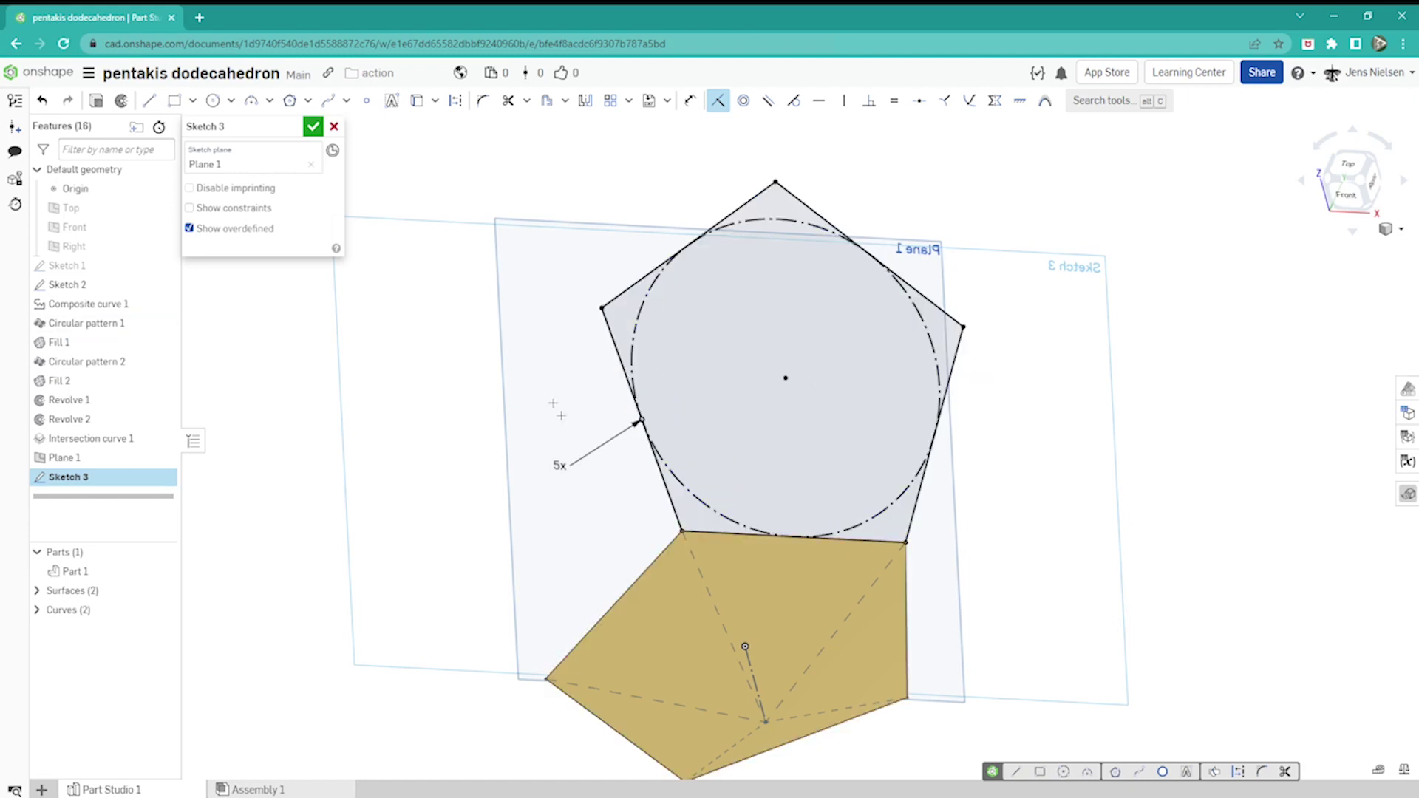
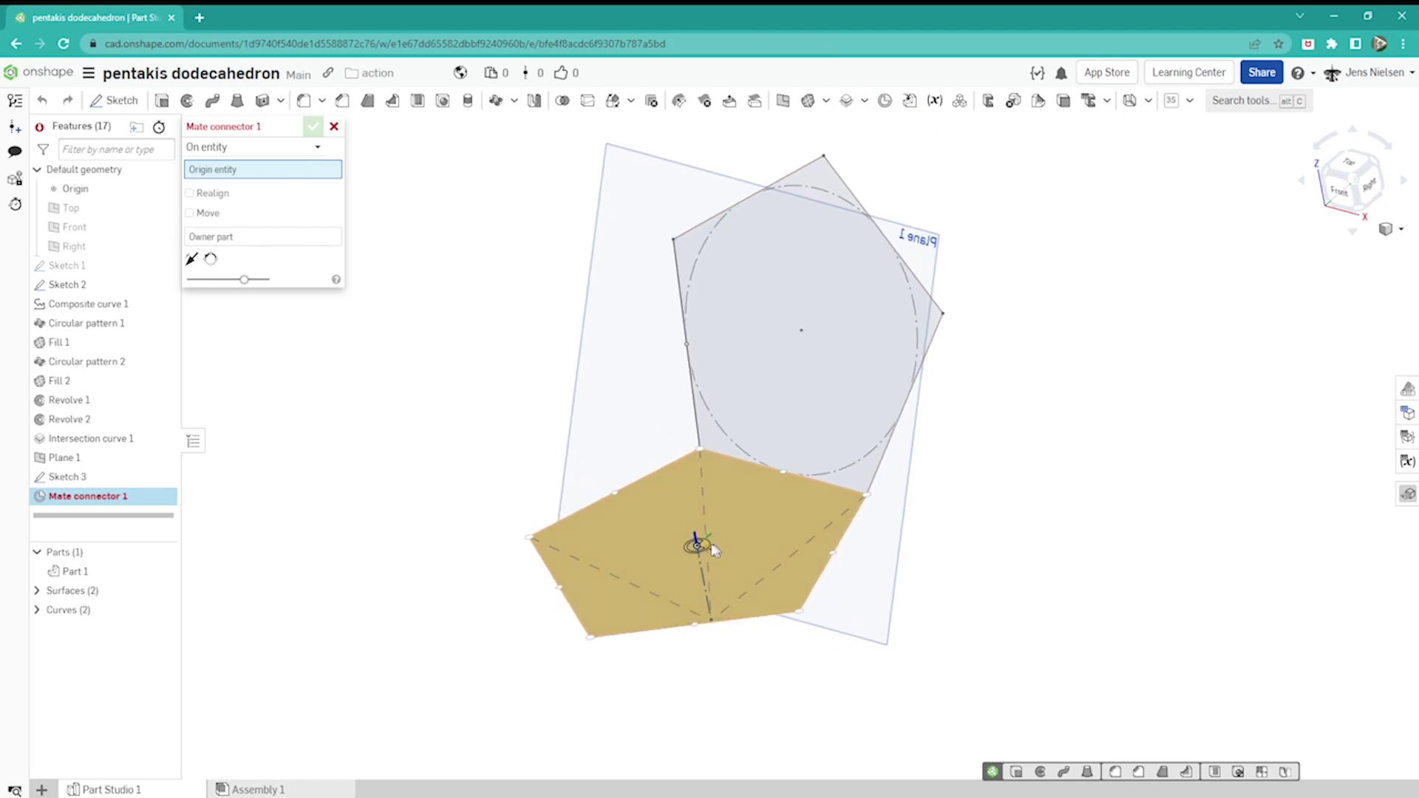
- Place a mate connector on the Sketch 2 vertex at the centre of the pyramid's base, with Part 1 as owner
click(697, 548)
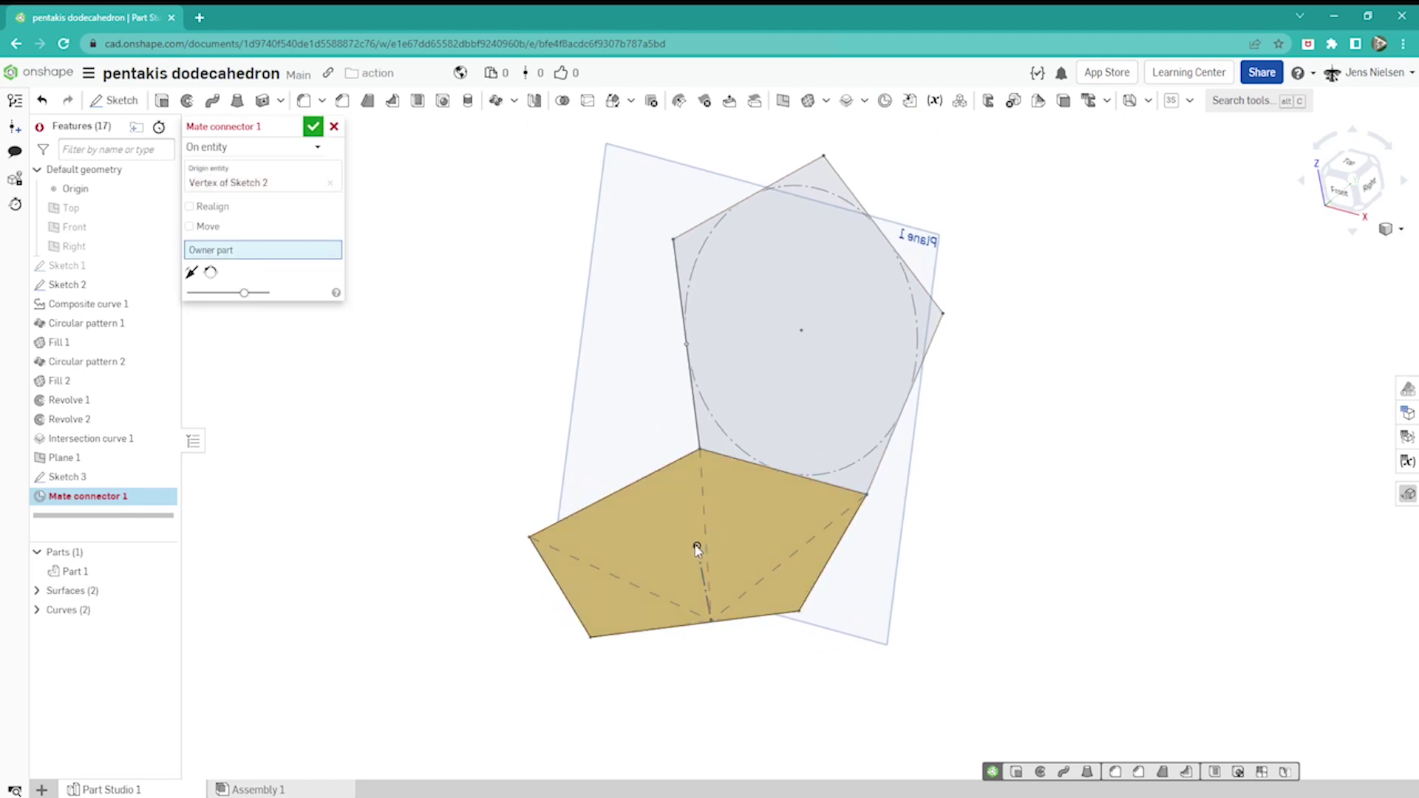
click(665, 573)
key(n)
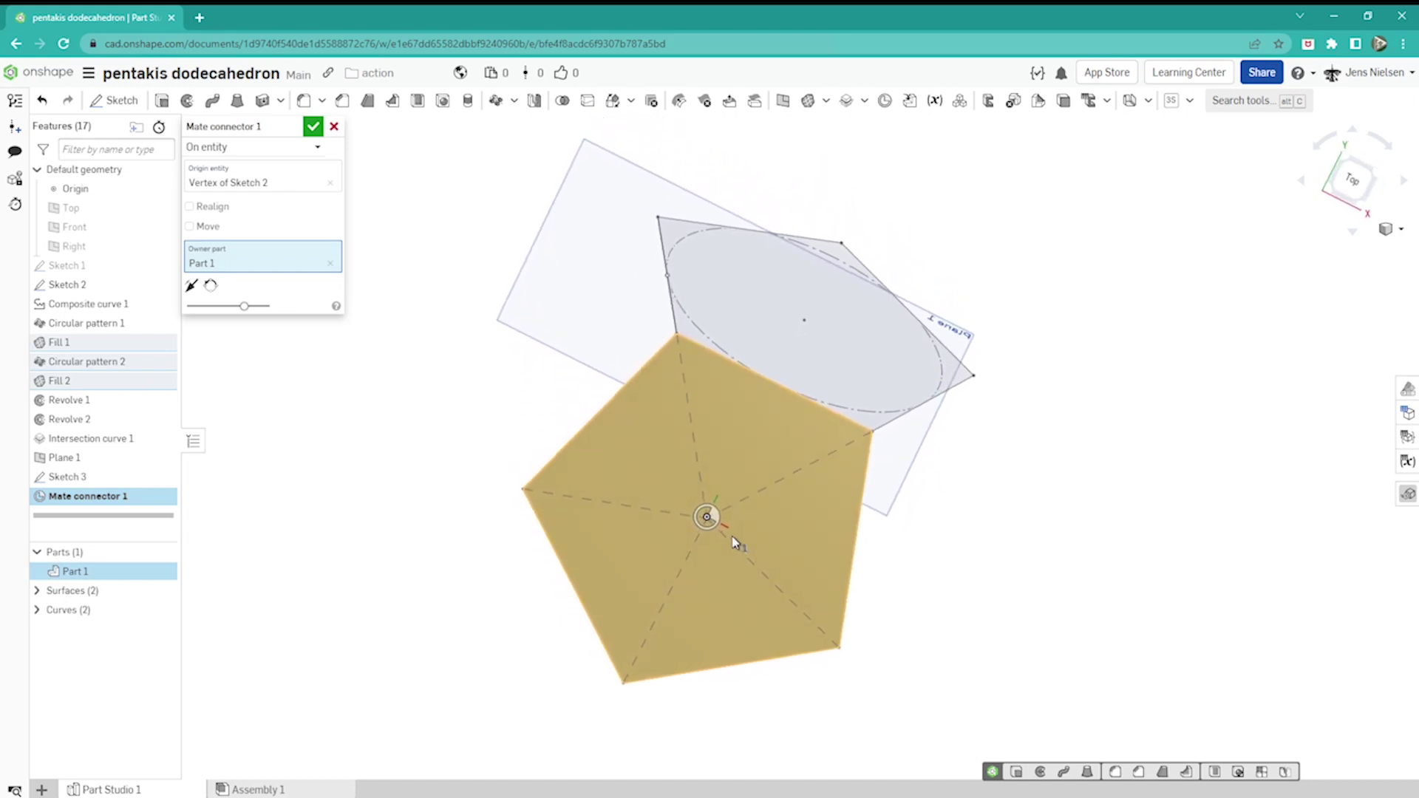
- Examine from several angles how the base mate connector's axes are oriented relative to the pentagon's edges and corners
right_drag(737, 545, 738, 578)
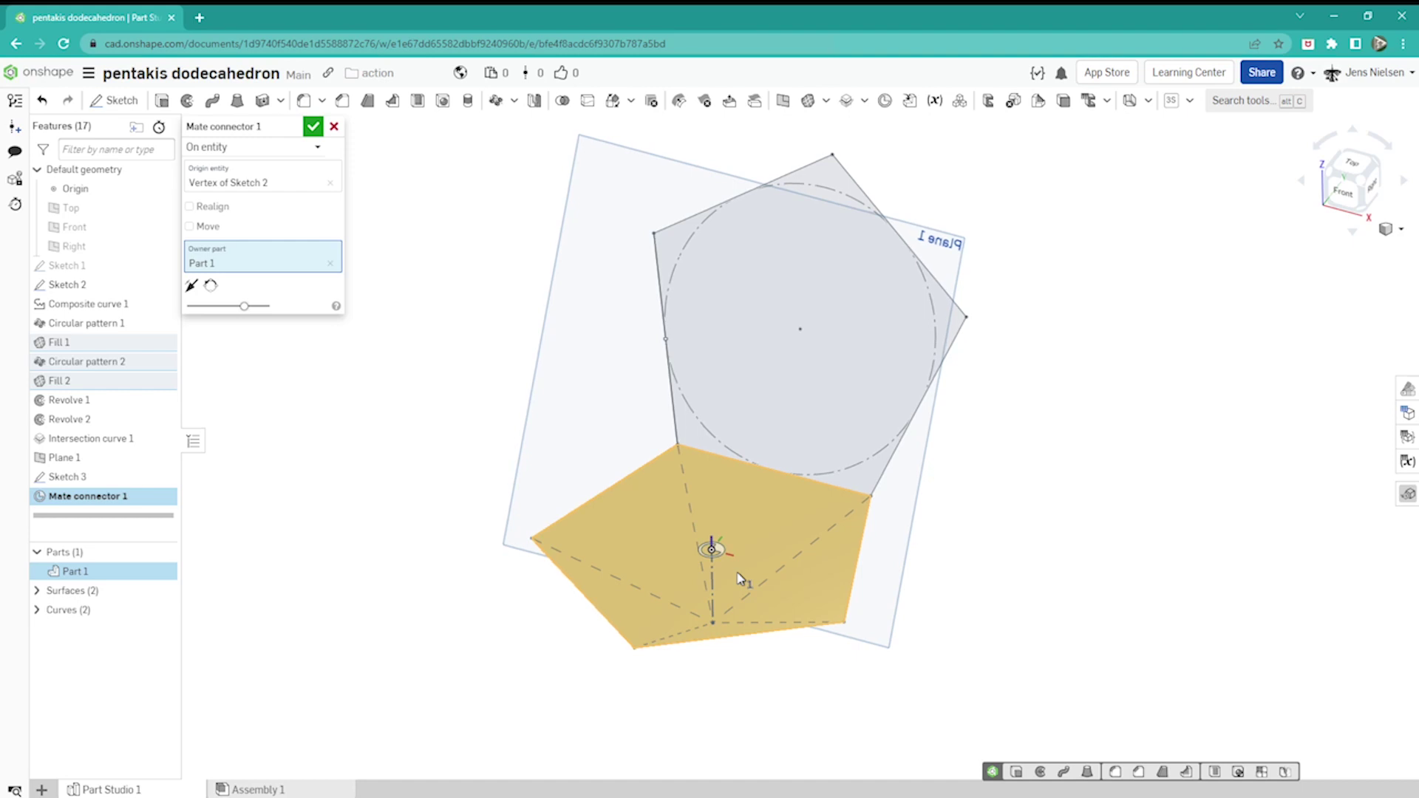
key(Up)
key(Up)
key(Up)
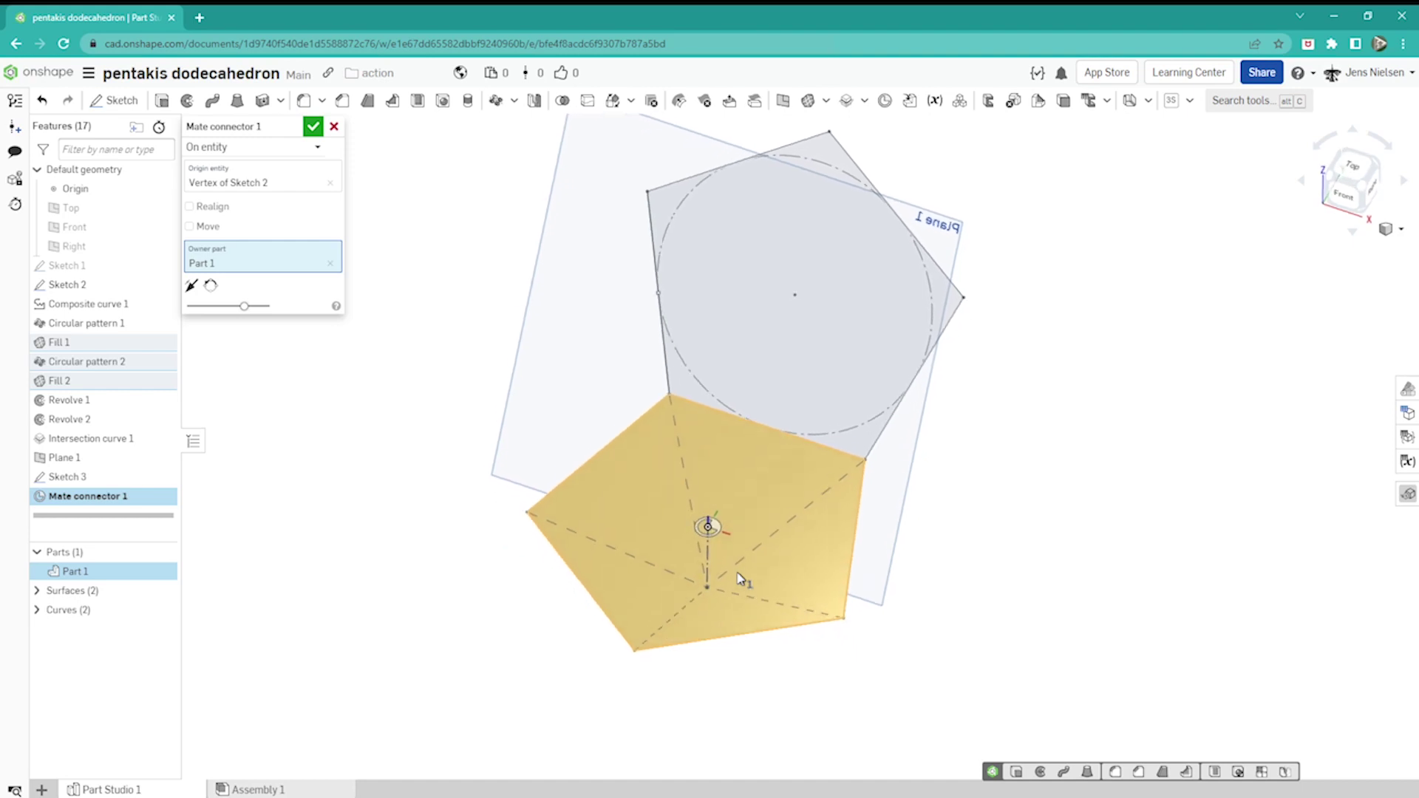
key(Up)
key(Up)
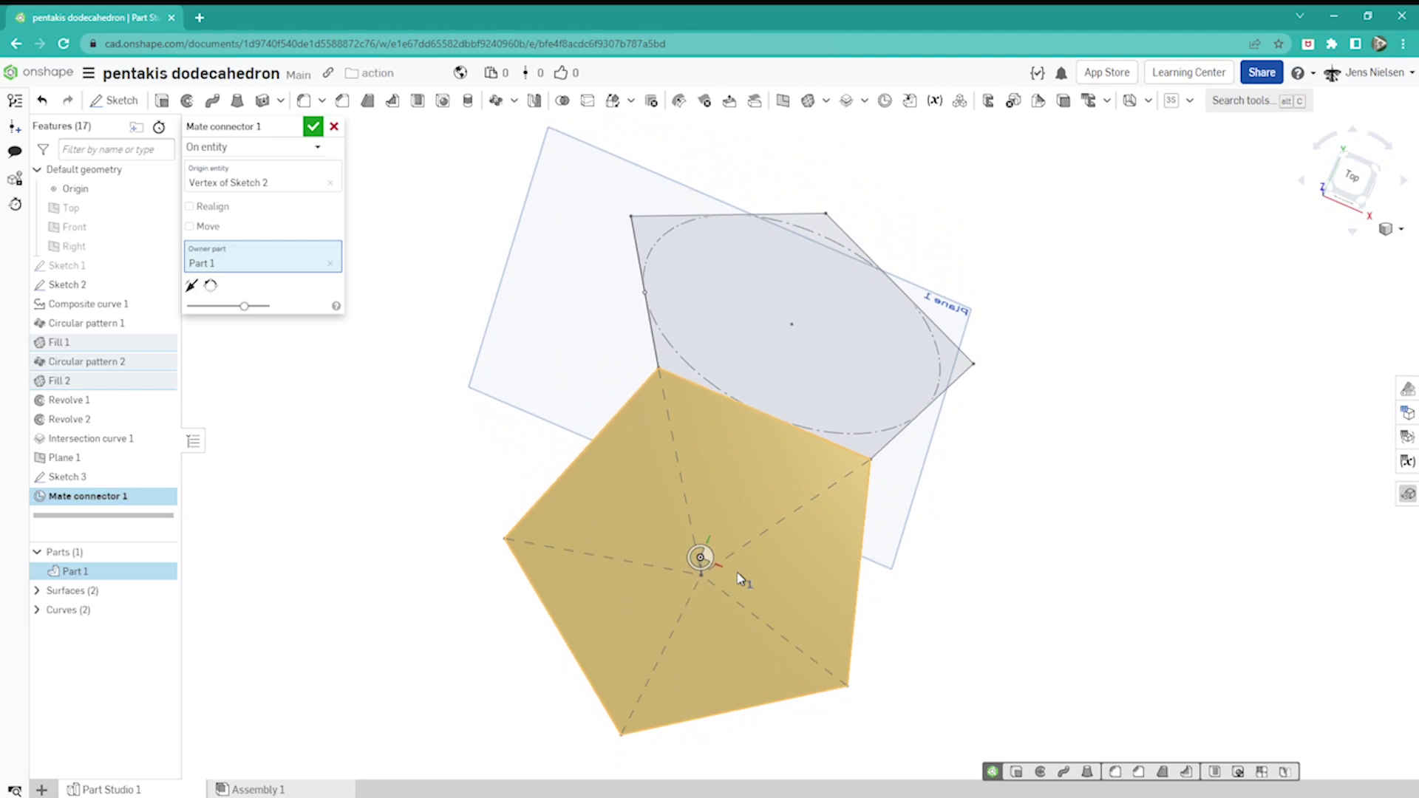
key(Down)
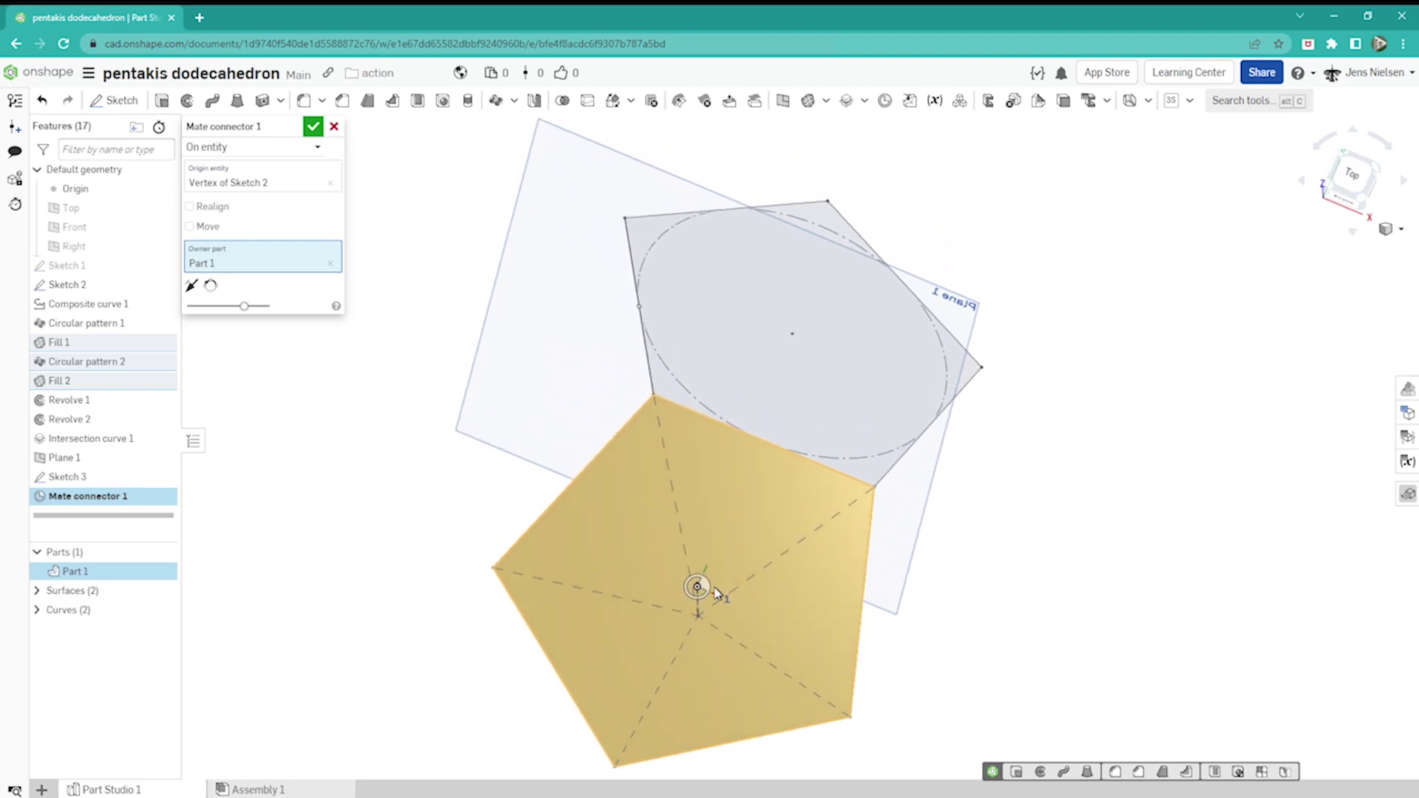
key(Down)
key(Down)
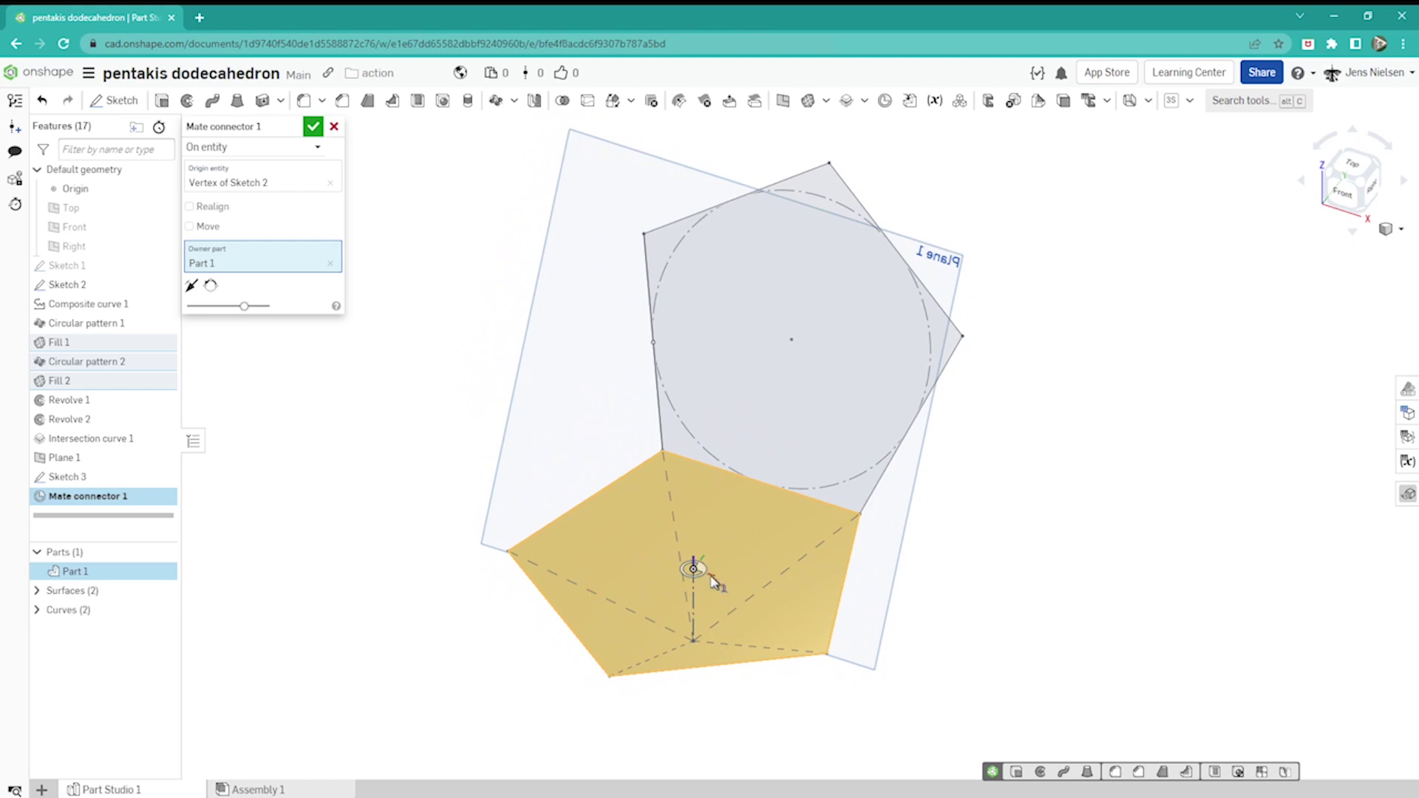
right_drag(711, 581, 711, 551)
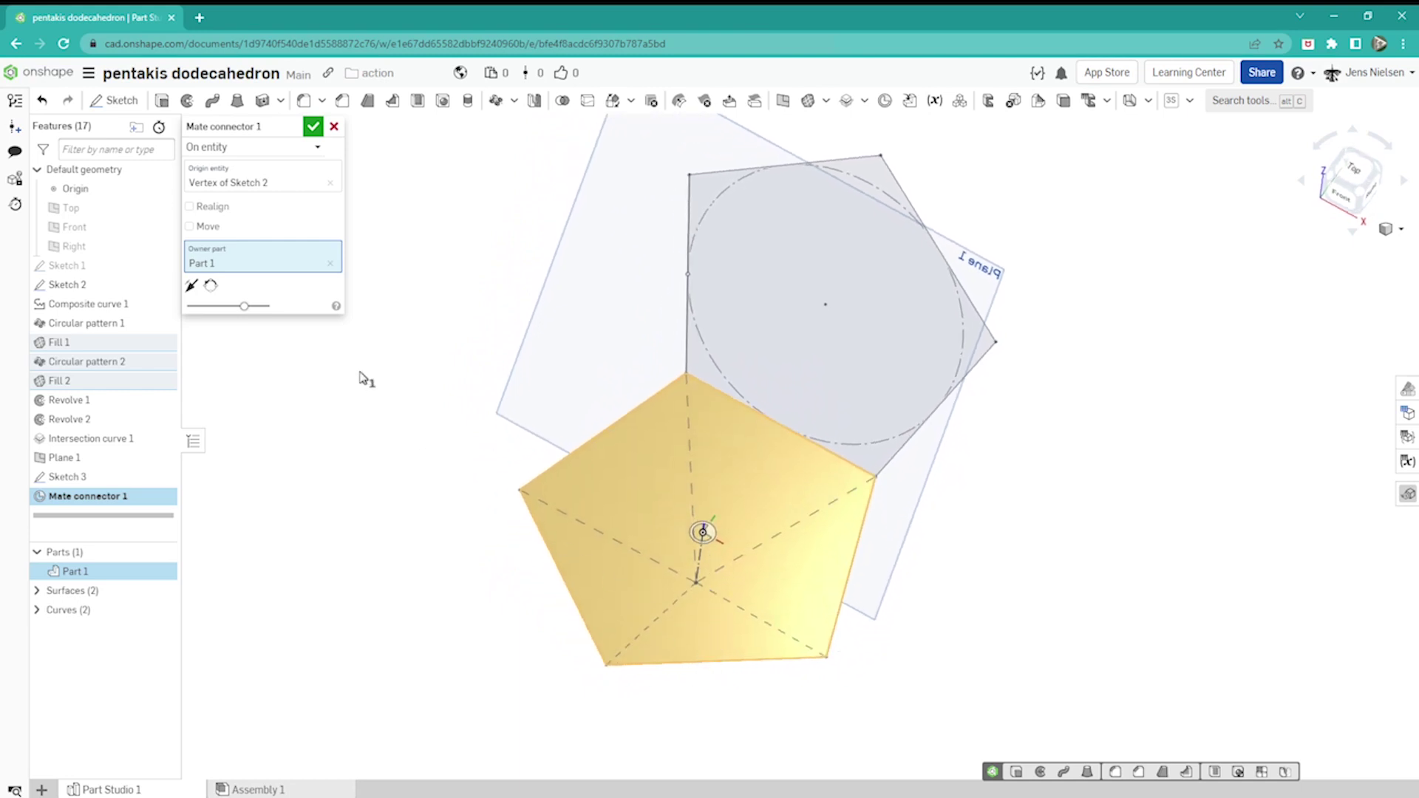
- Enable Move for the base mate connector, rotate it 36 degrees about Z and accept it
click(191, 227)
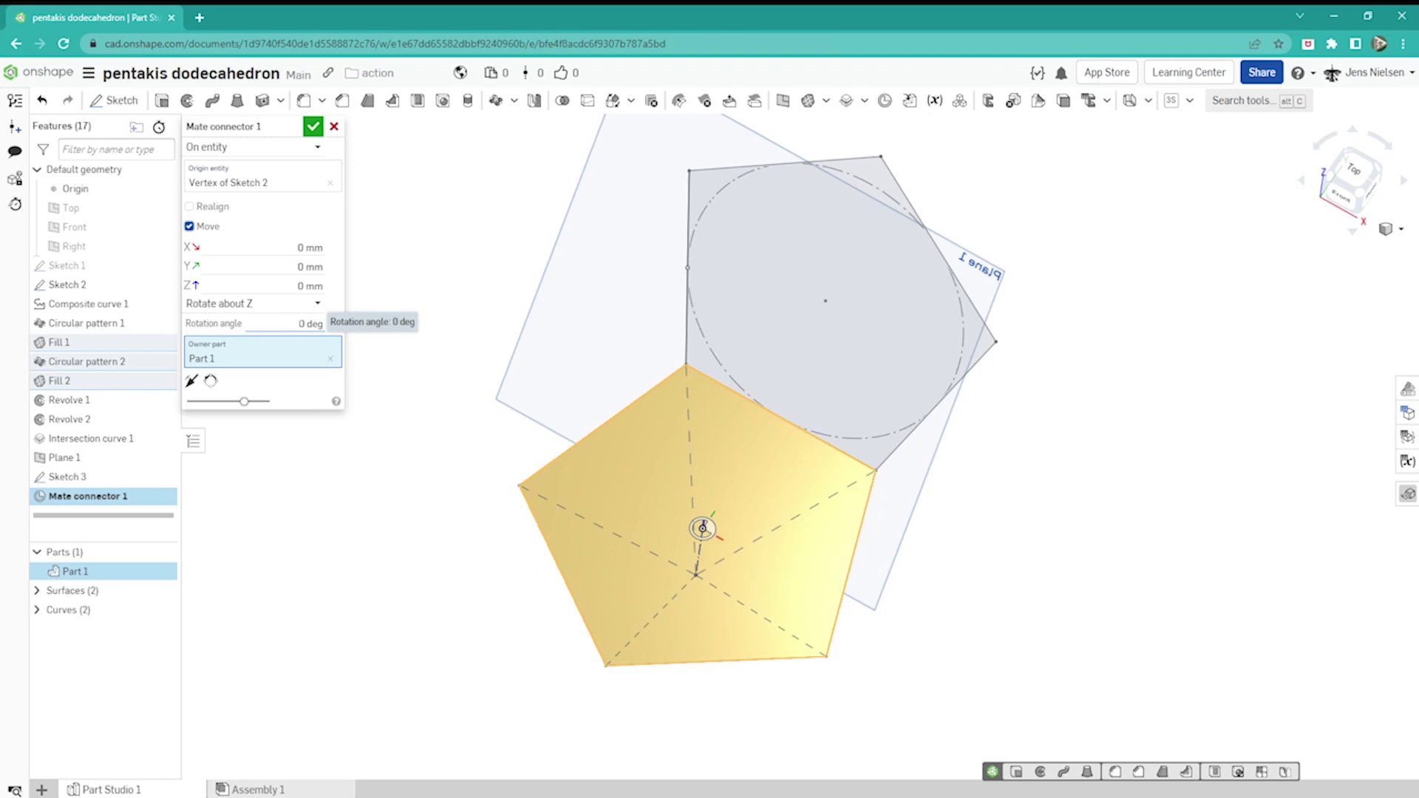
click(302, 323)
text(36)
key(Return)
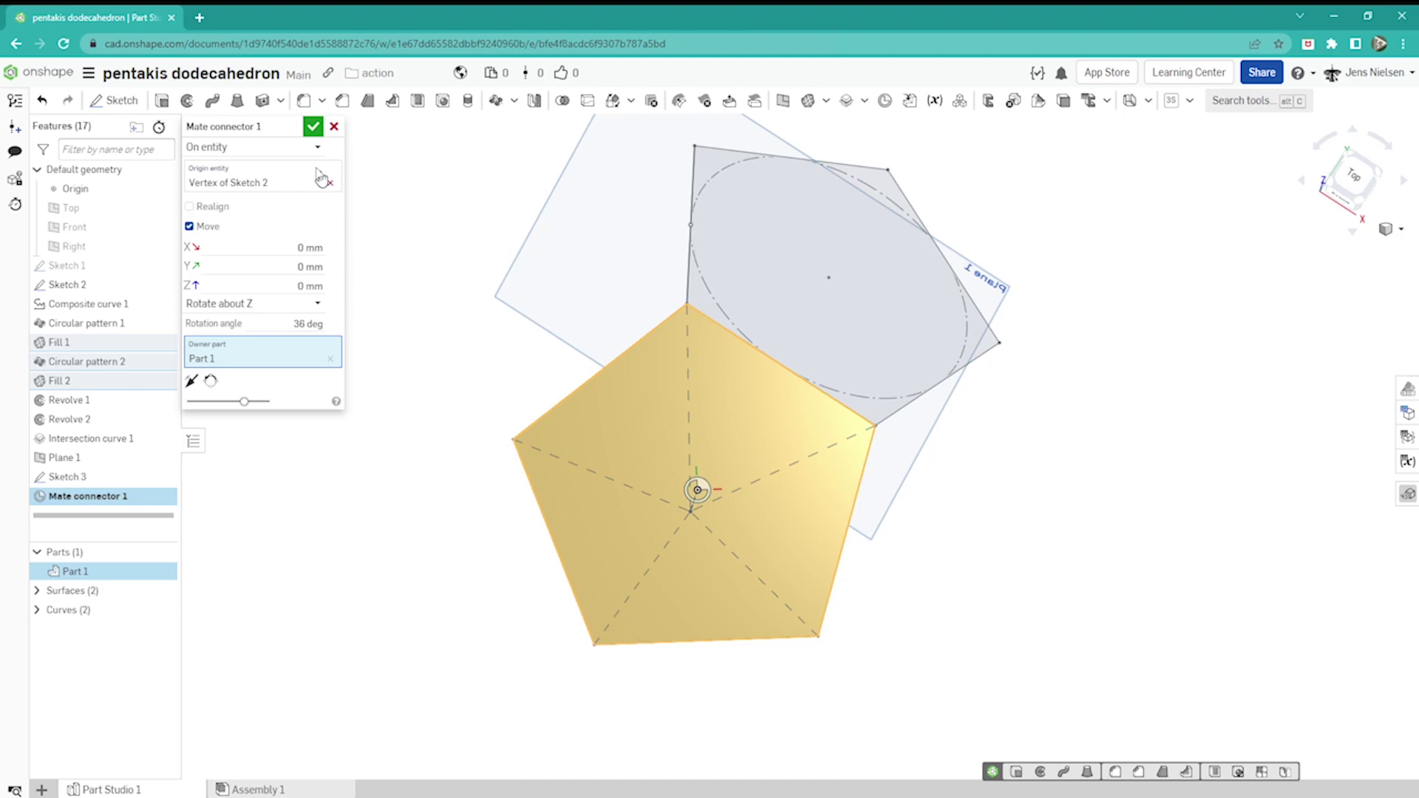
click(313, 126)
- Hide Plane 1 after viewing the pyramid and the new pentagon sketch from the side
right_drag(931, 658, 928, 655)
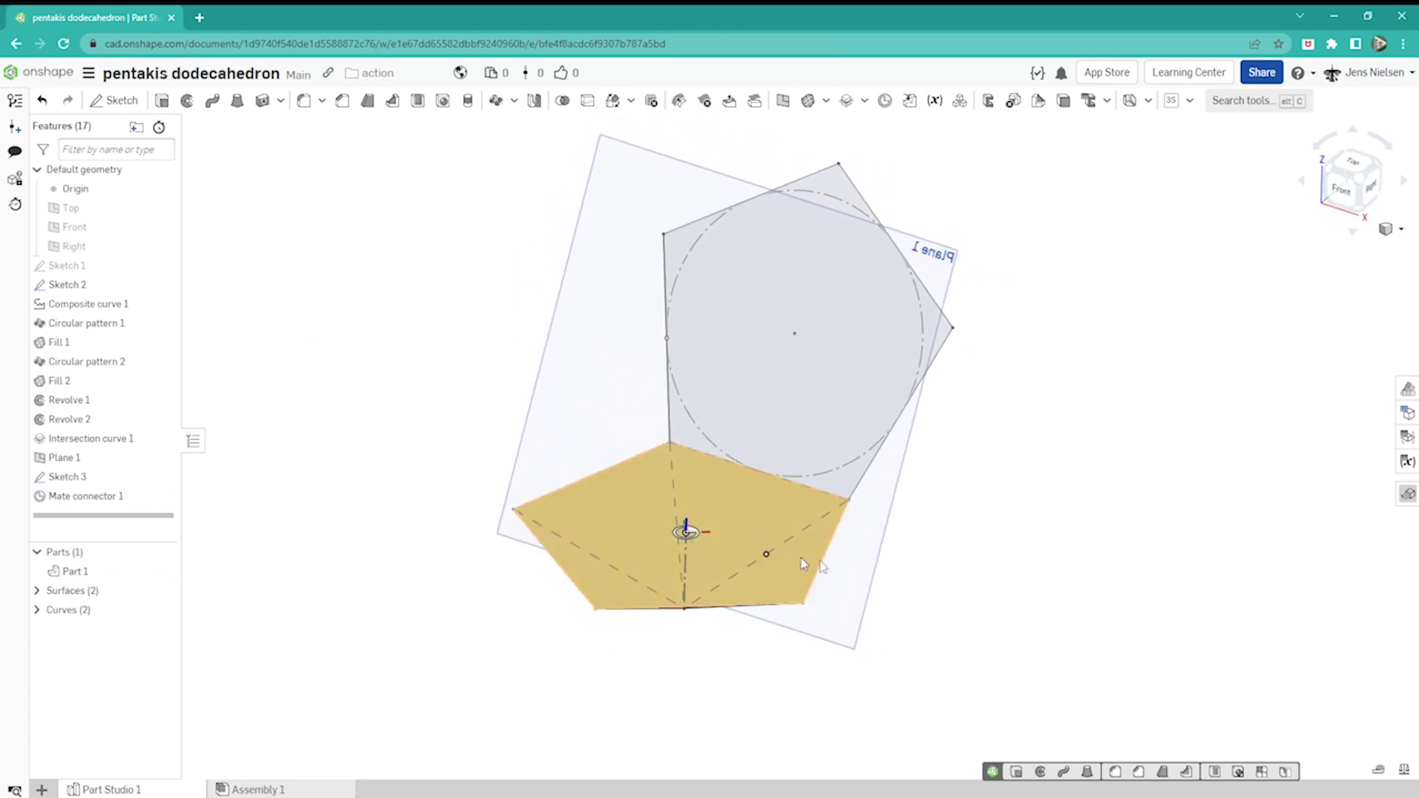
right_drag(1014, 584, 1015, 584)
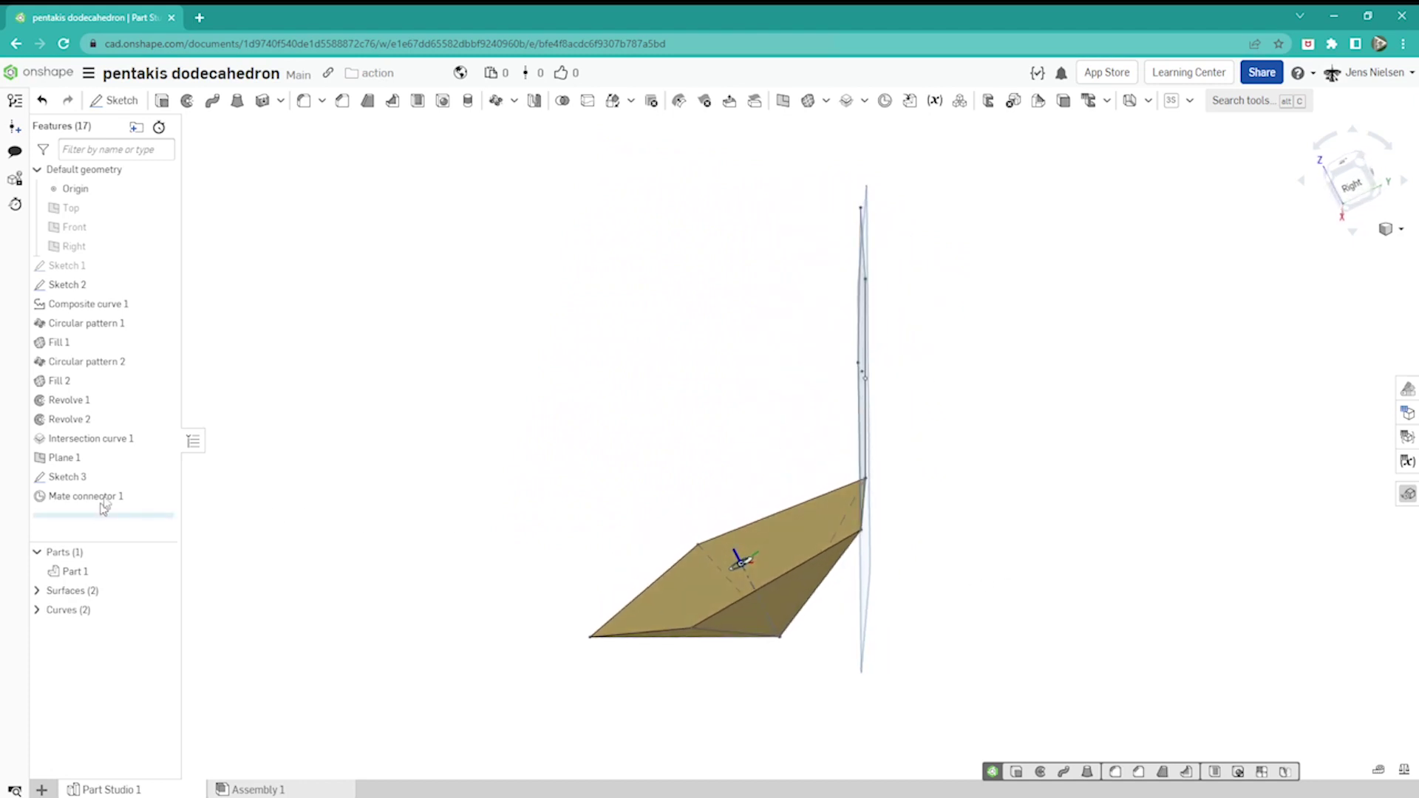
click(162, 459)
- Place a mate connector at the centre of the Sketch 3 pentagon face, with Part 1 as owner, and accept it
right_drag(872, 461, 1042, 305)
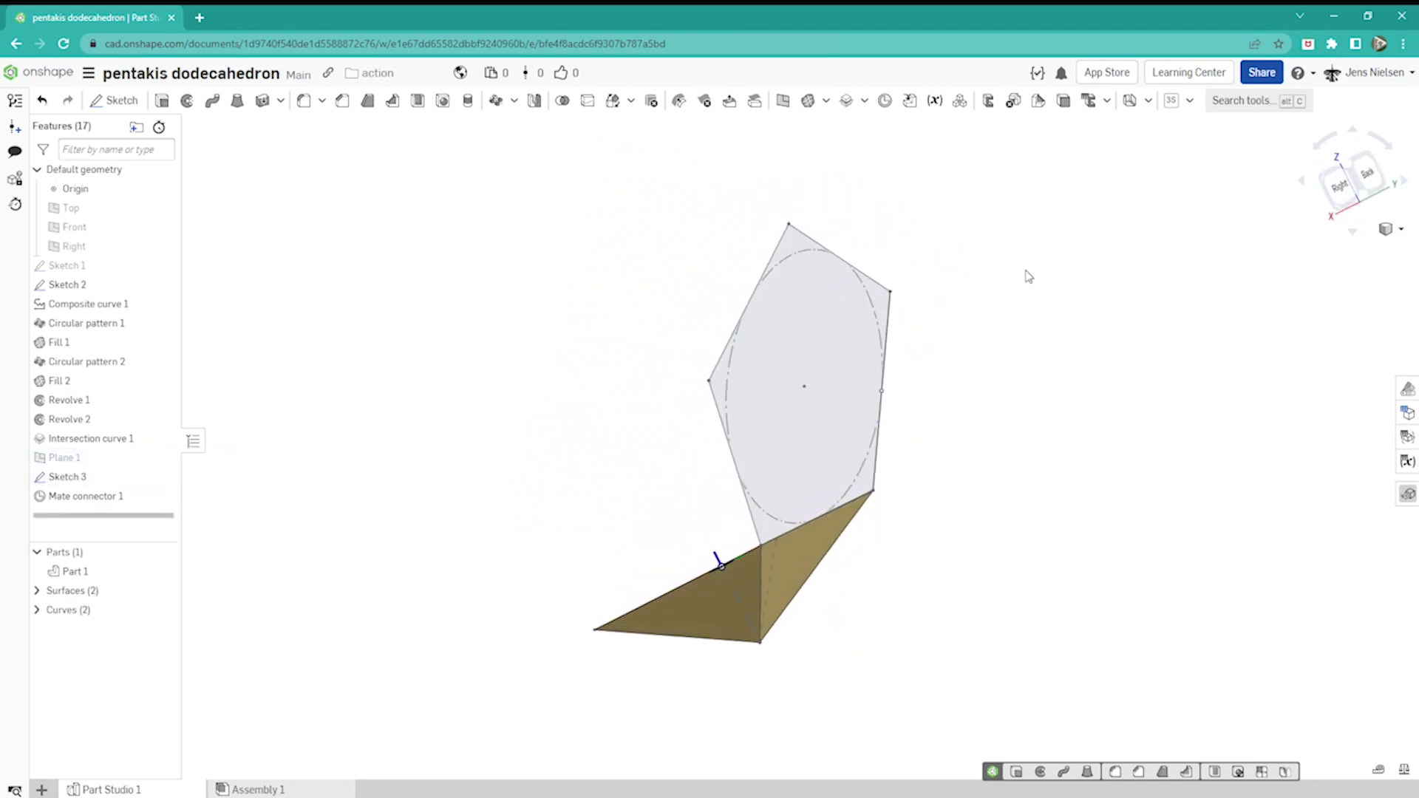
click(883, 104)
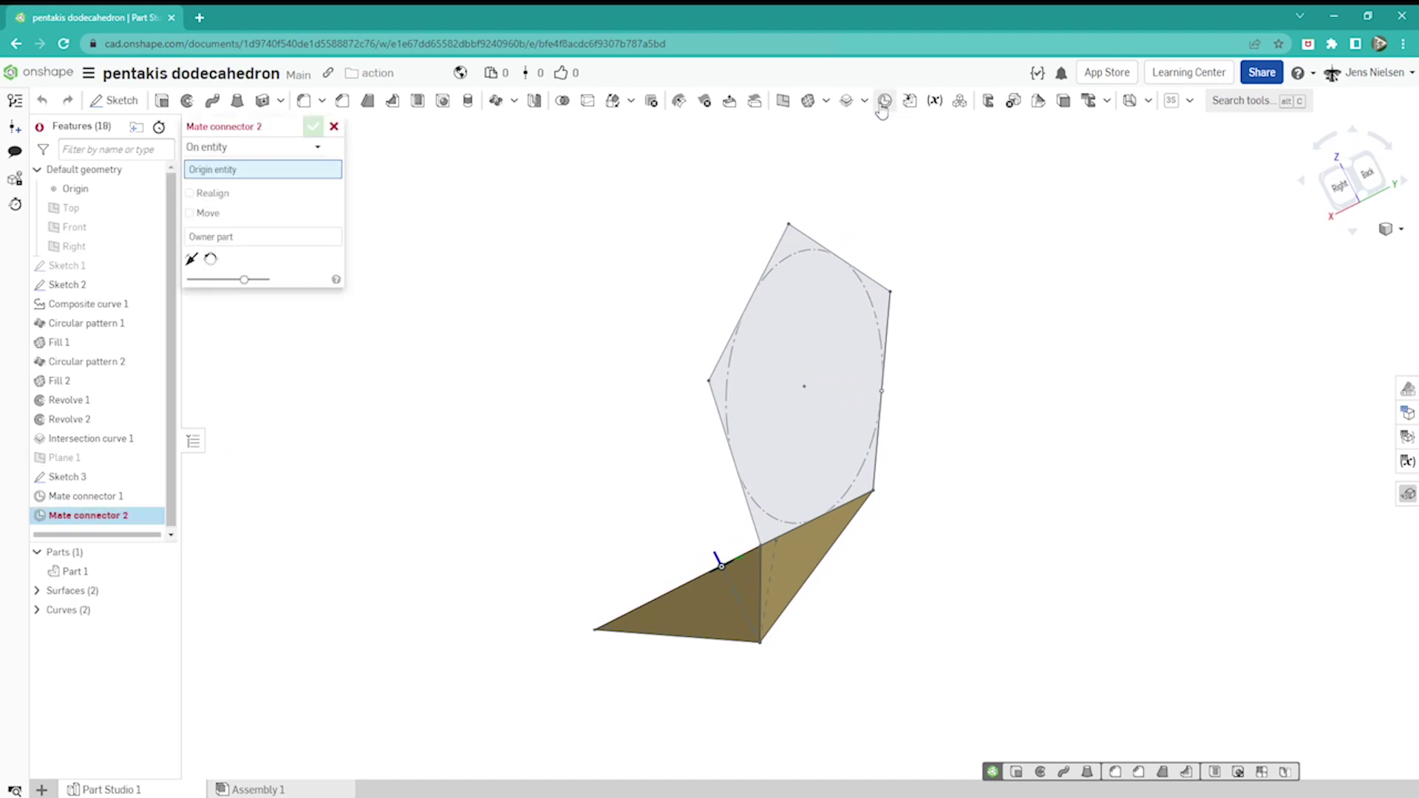
click(812, 393)
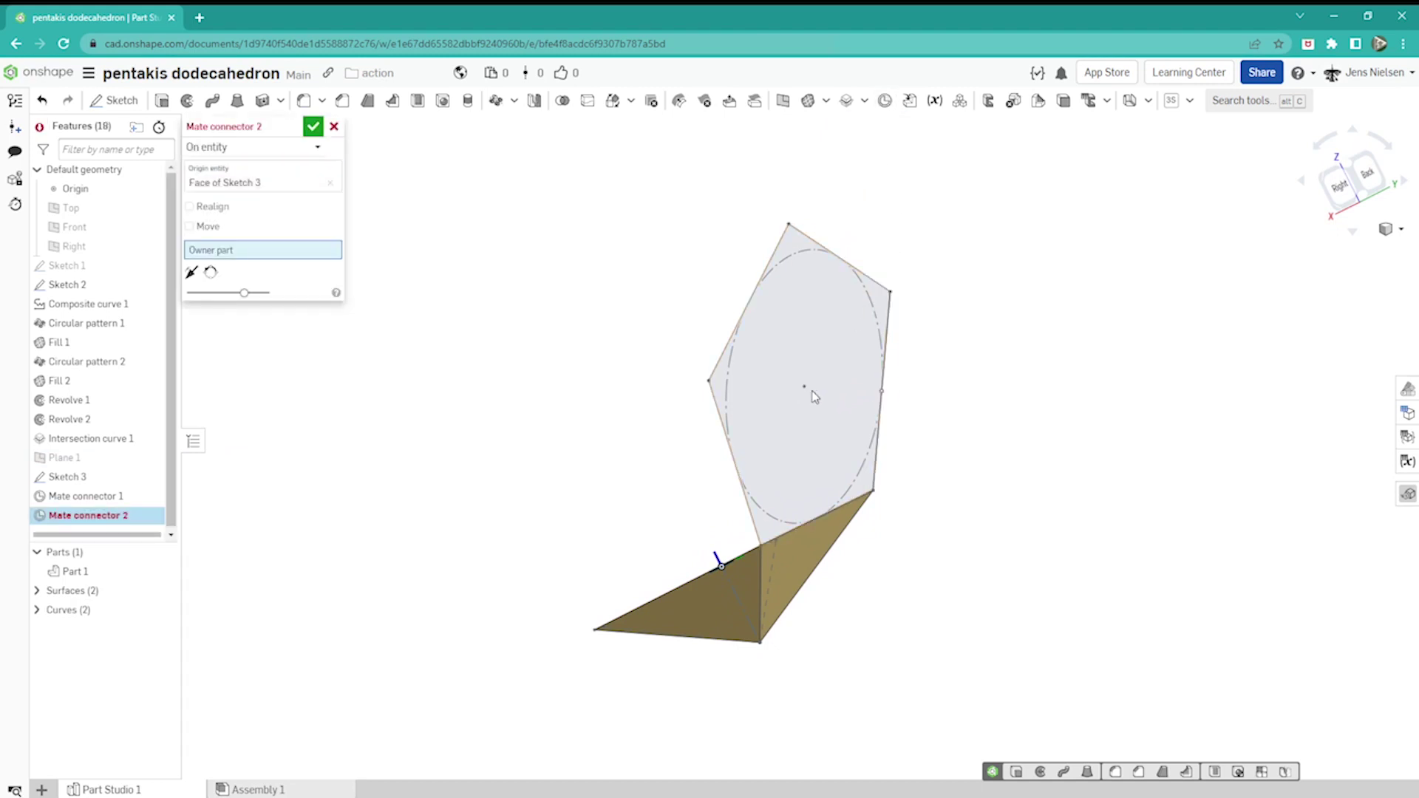
click(722, 619)
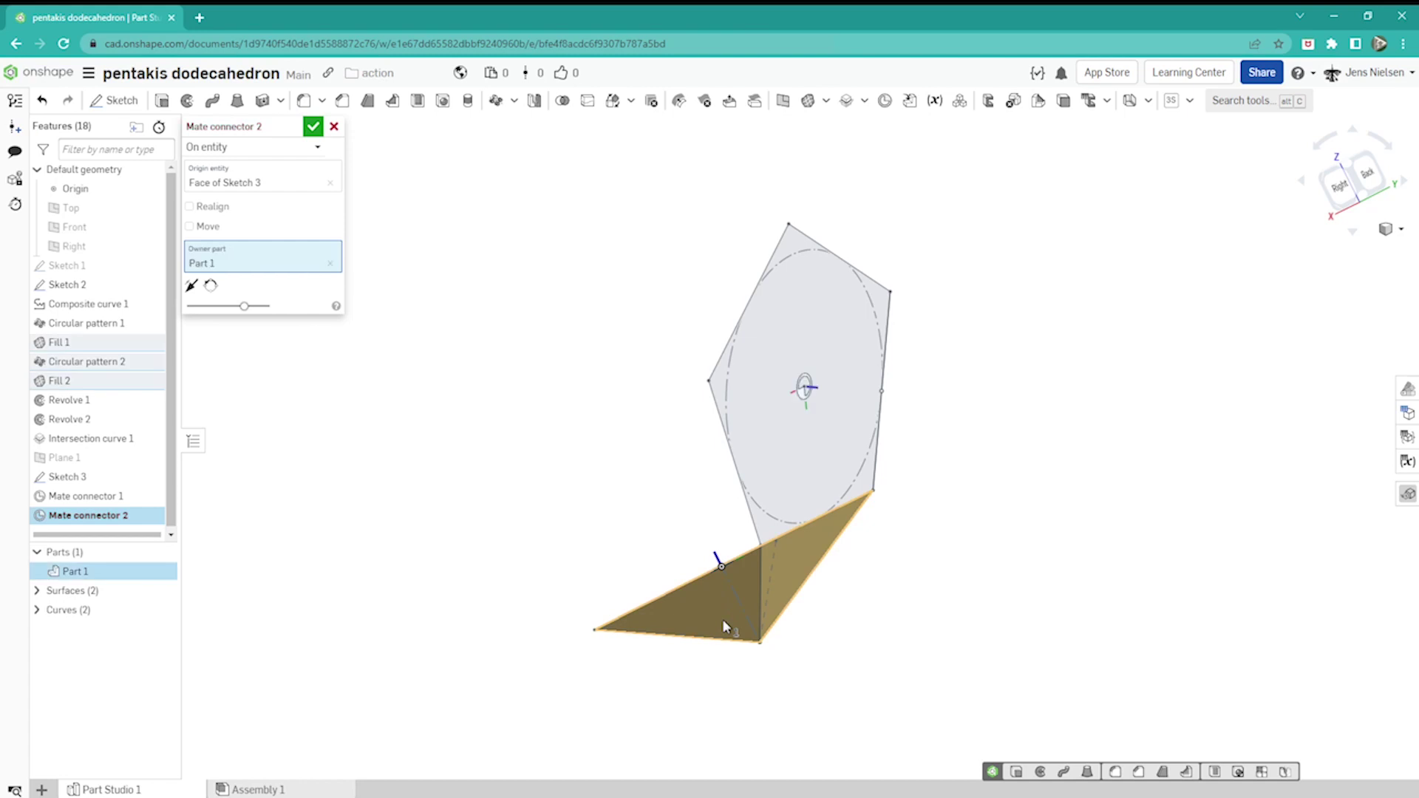
key(n)
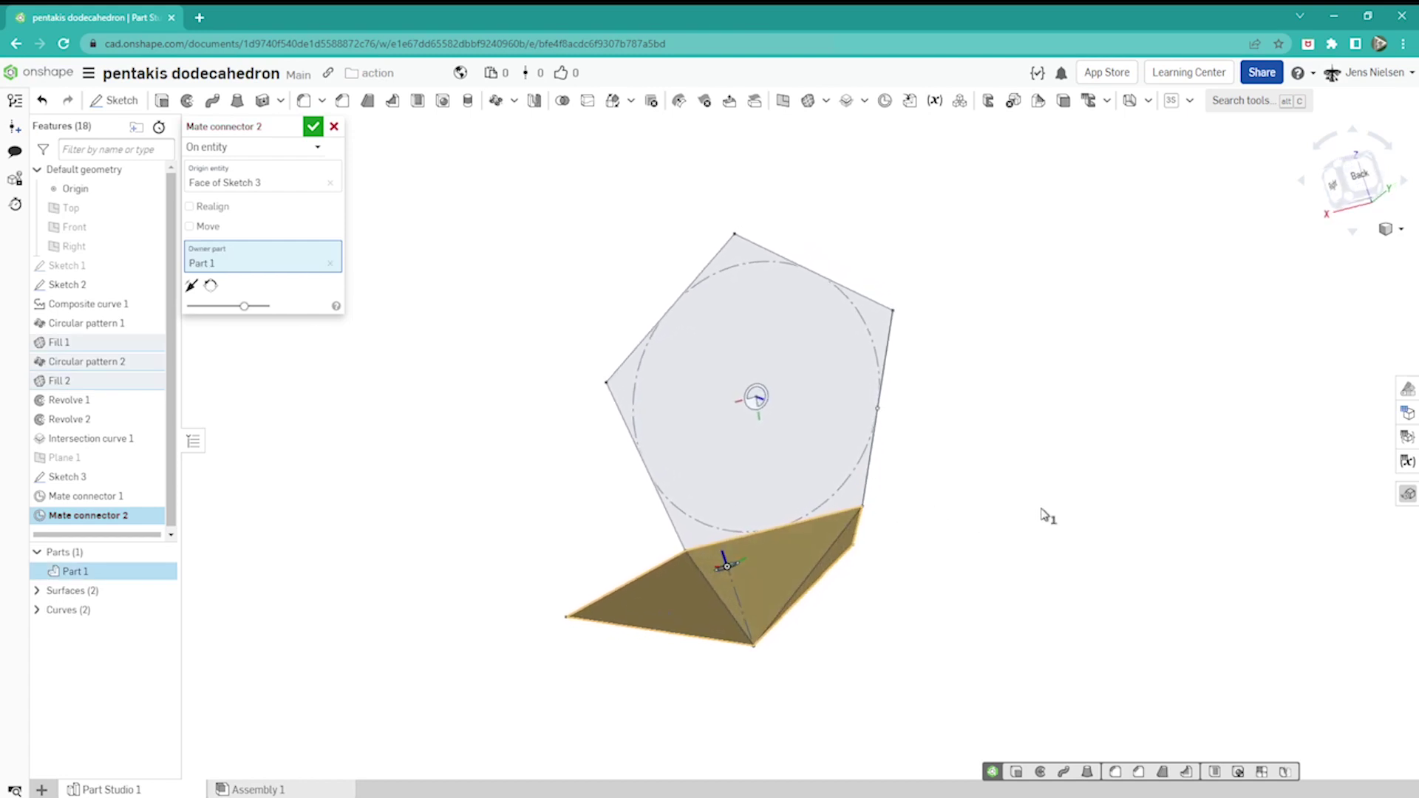
key(n)
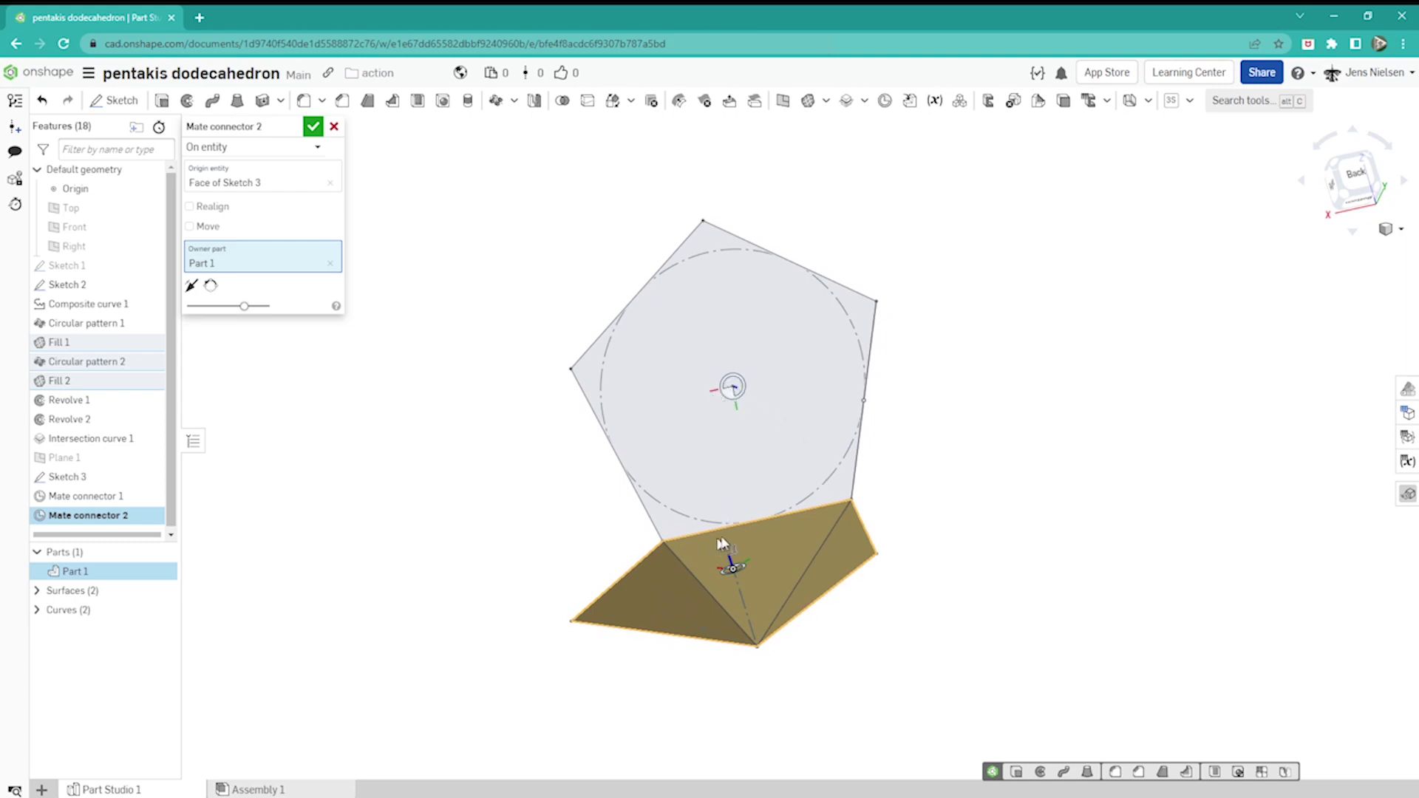
click(313, 129)
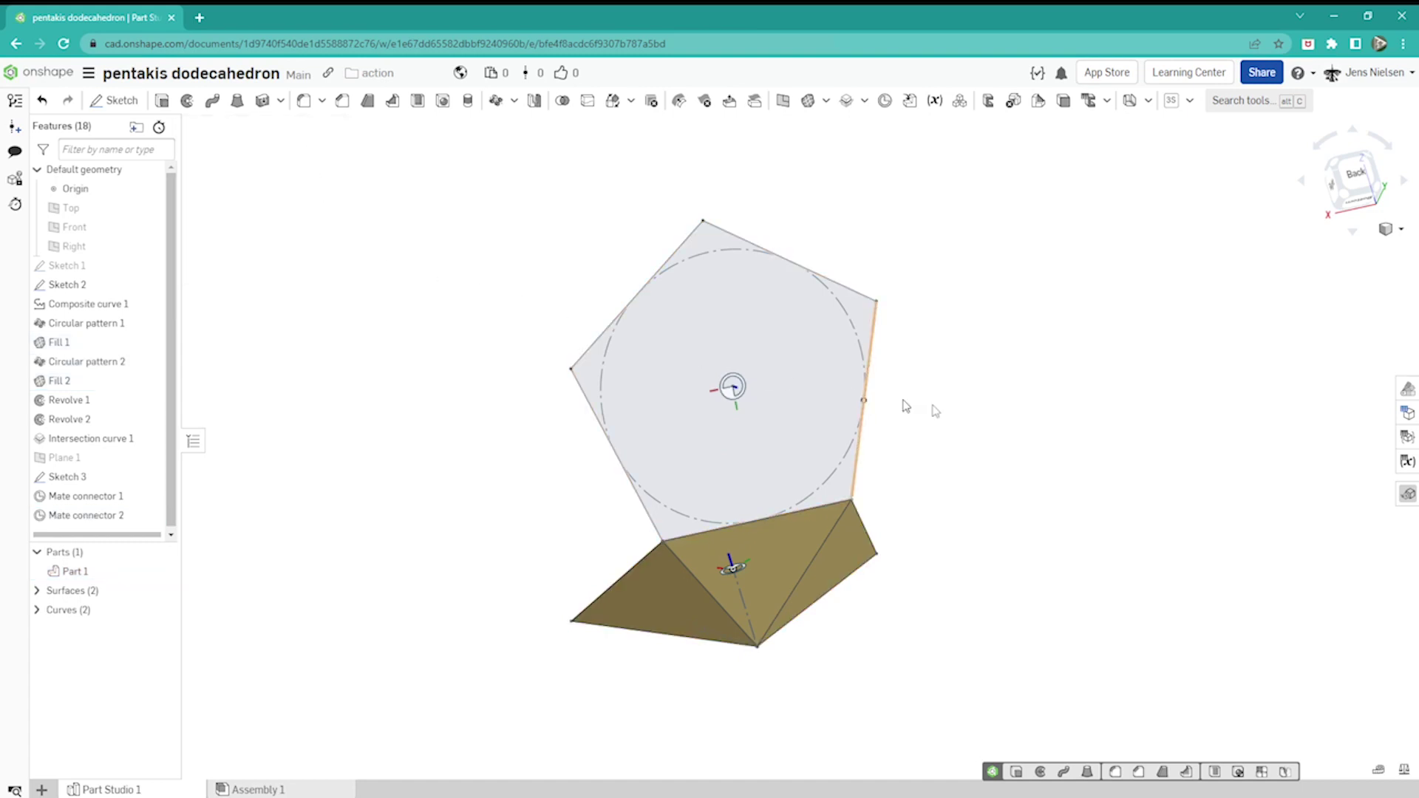
- Set up a Transform by mate connectors with Copy part enabled, using Part 1 as the entity to copy
key(Right)
key(Right)
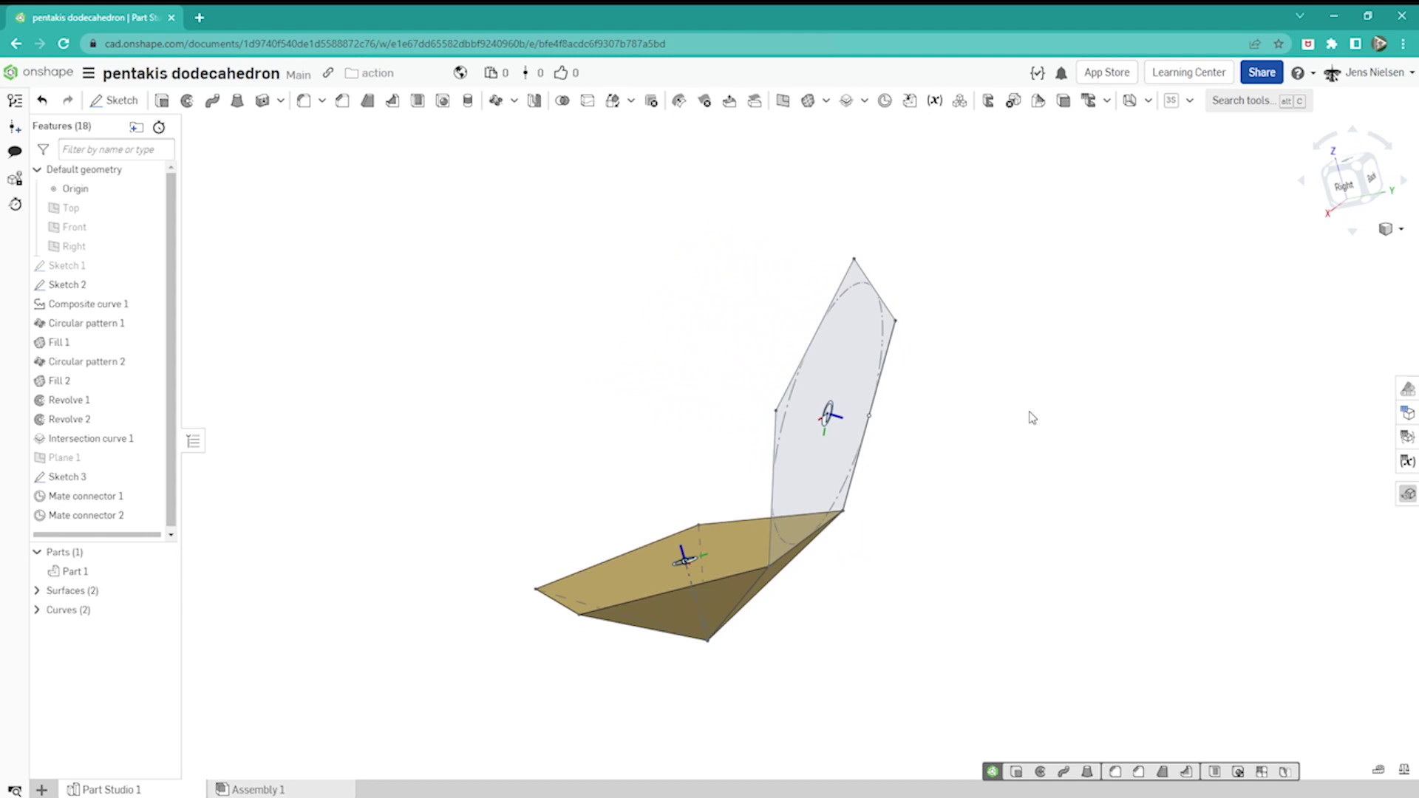
click(612, 102)
click(189, 220)
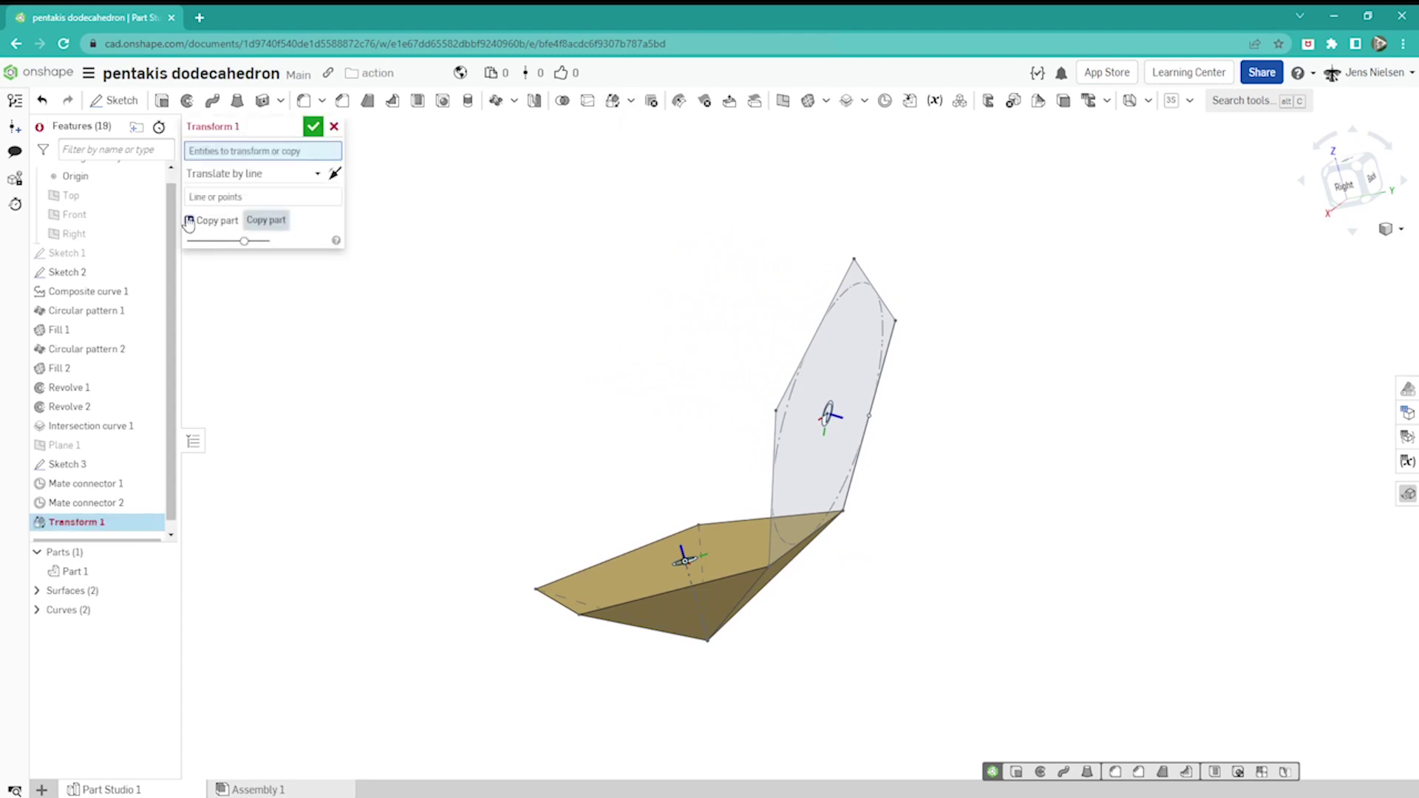
click(317, 174)
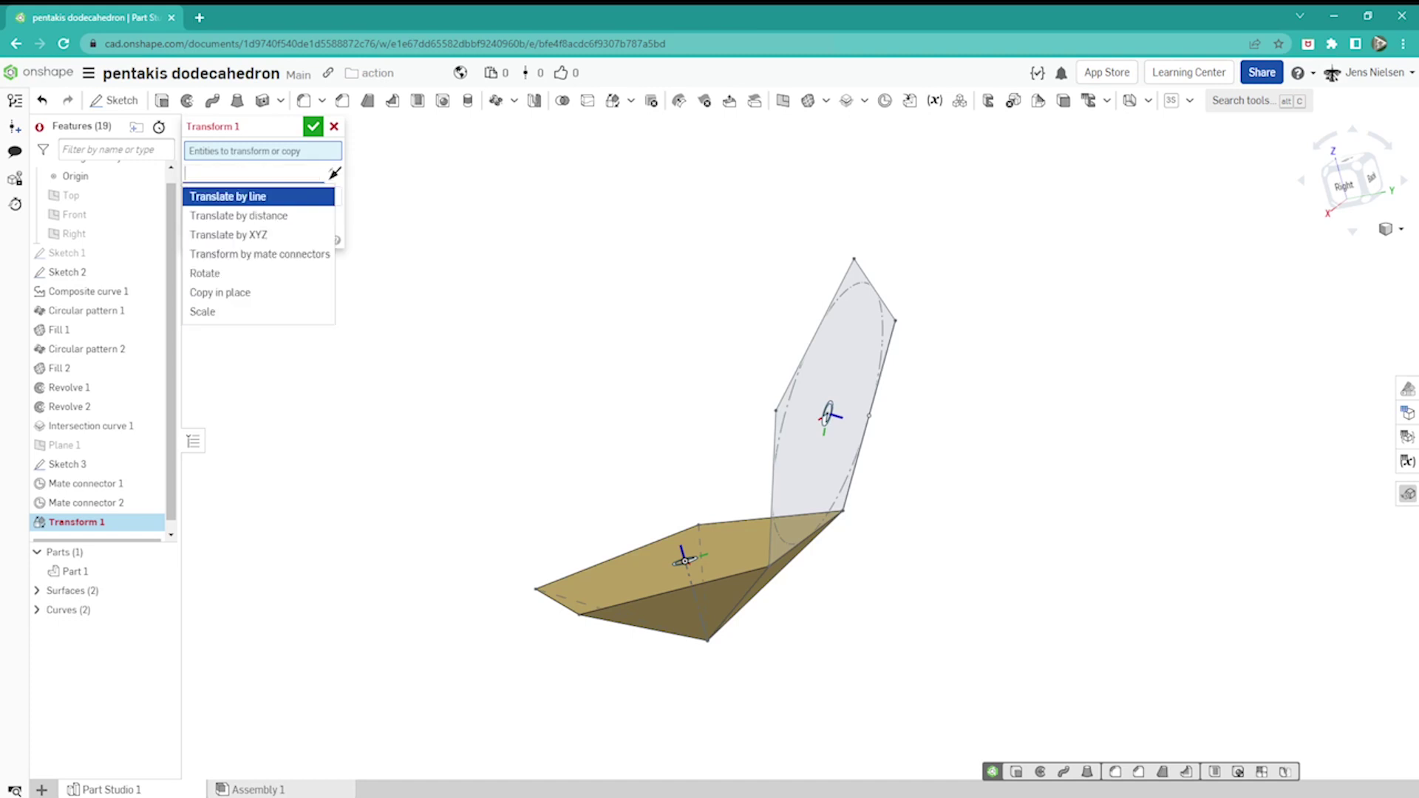
click(280, 255)
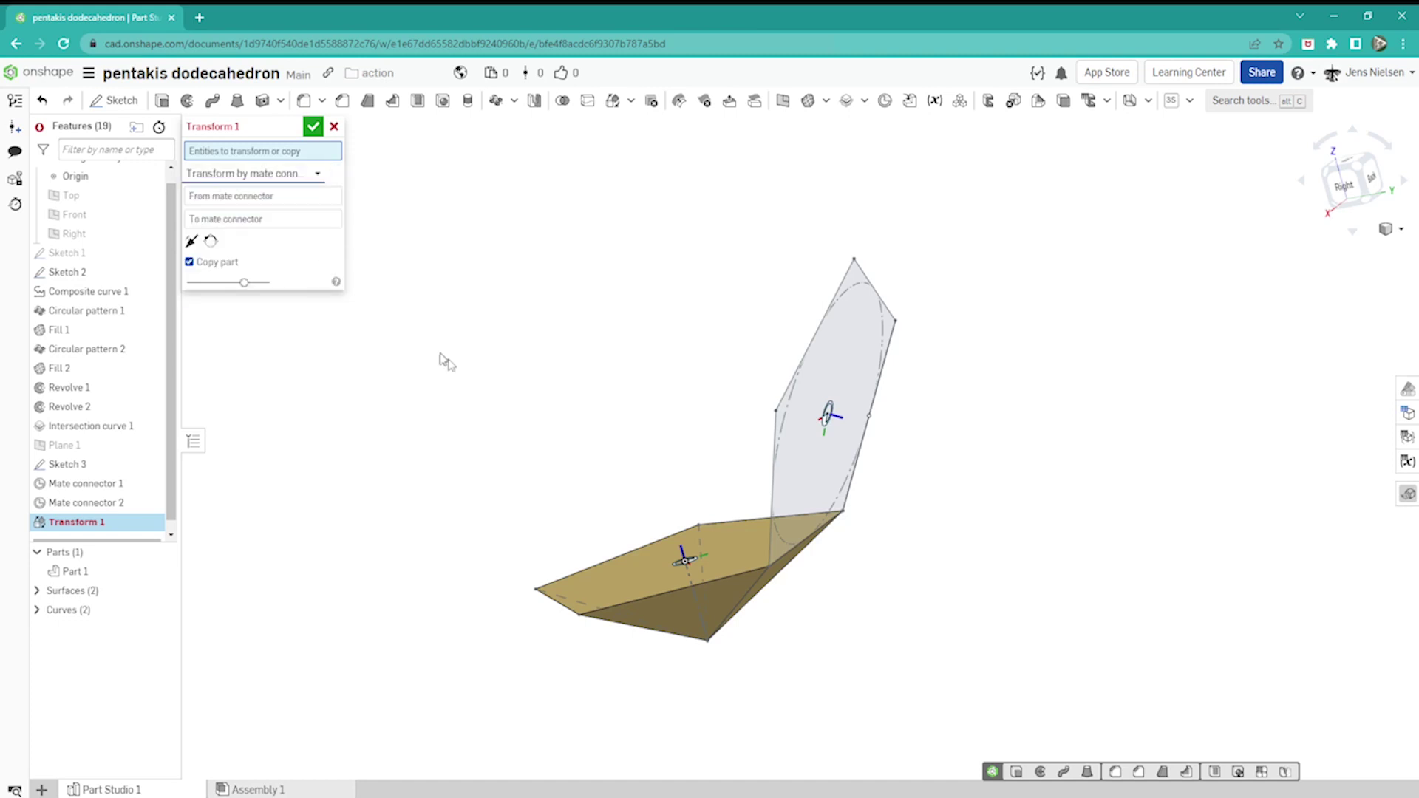
click(609, 584)
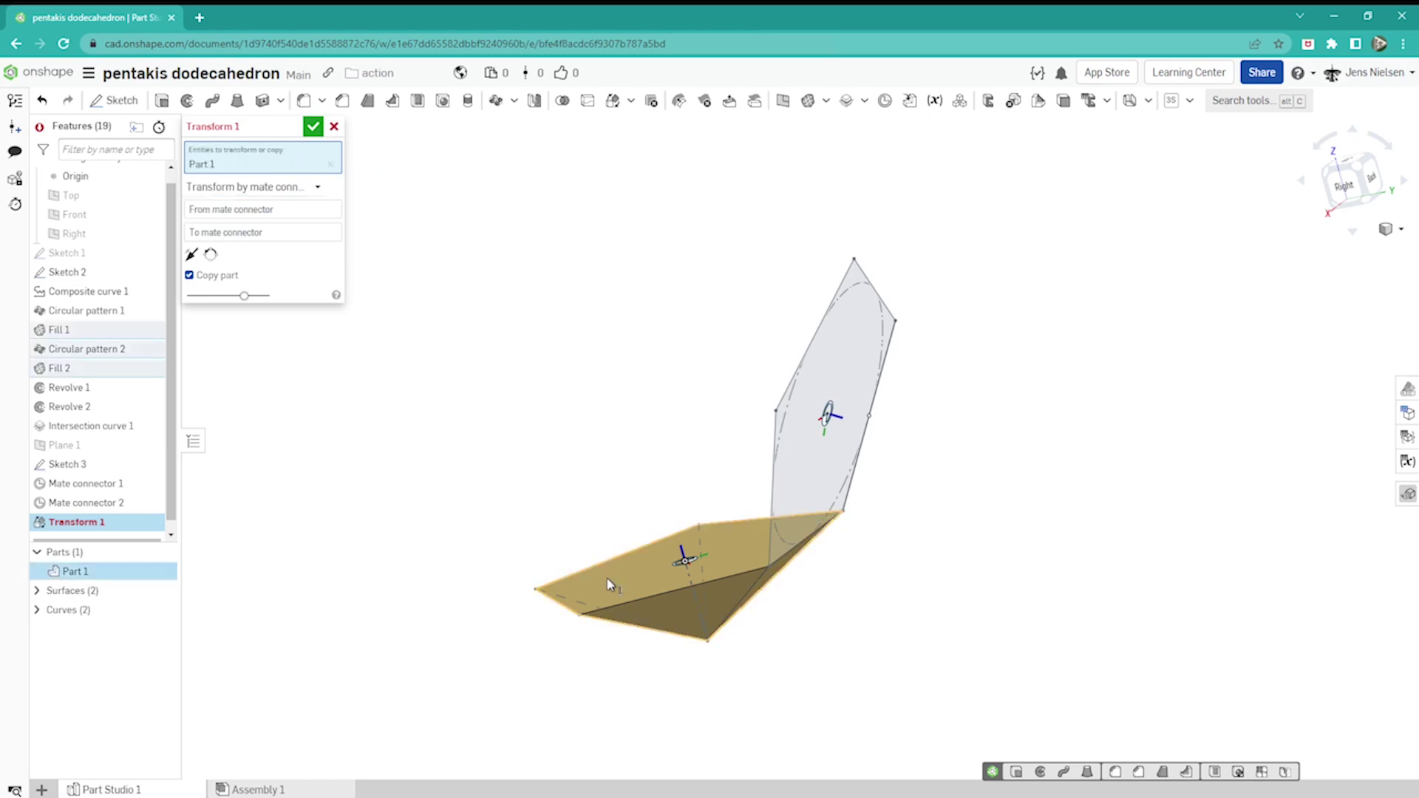
- Map the copy from the base mate connector to the Sketch 3 mate connector, flip its direction, and accept the transform
click(288, 212)
right_drag(615, 460, 691, 538)
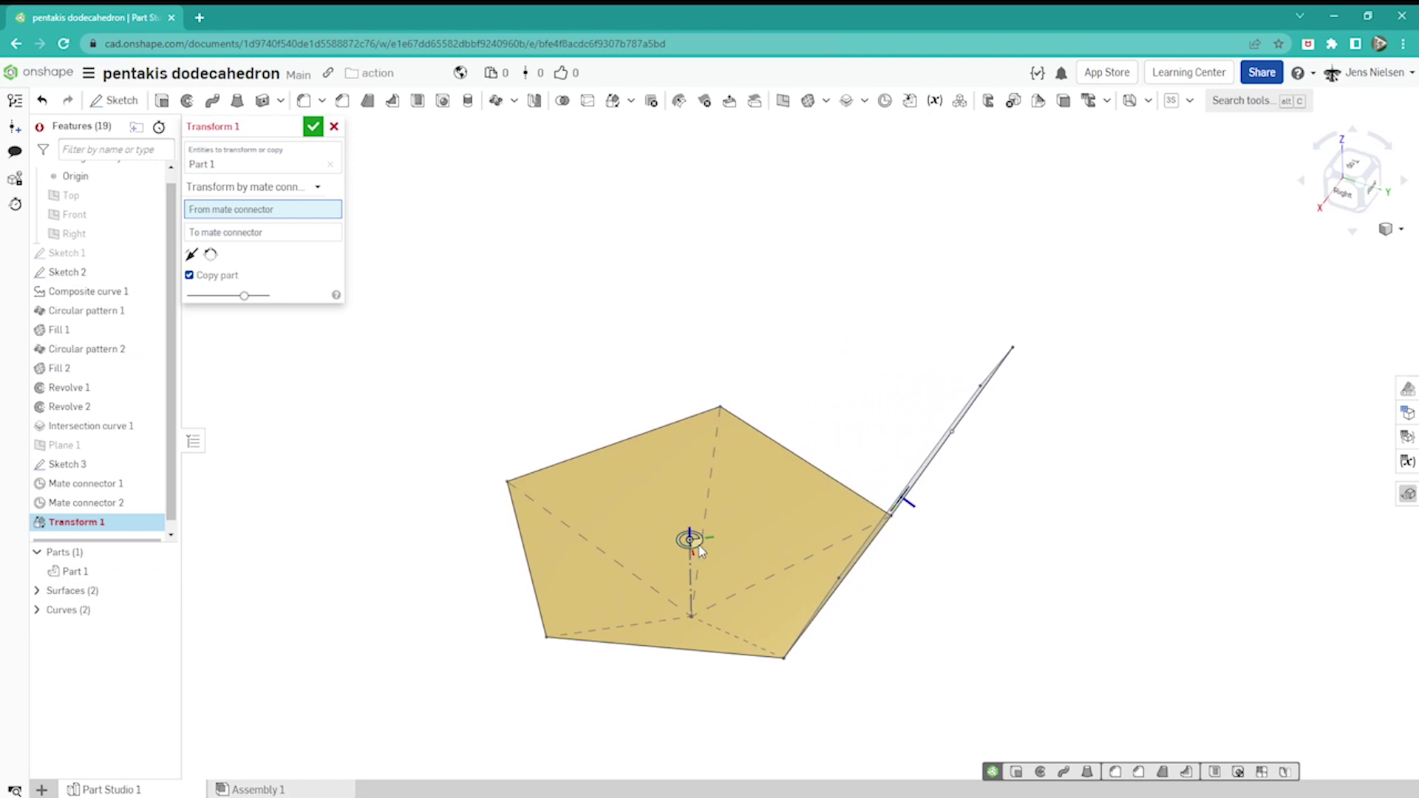
click(691, 540)
mouse_move(999, 475)
right_down()
mouse_move(831, 454)
mouse_move(765, 427)
right_up()
click(767, 425)
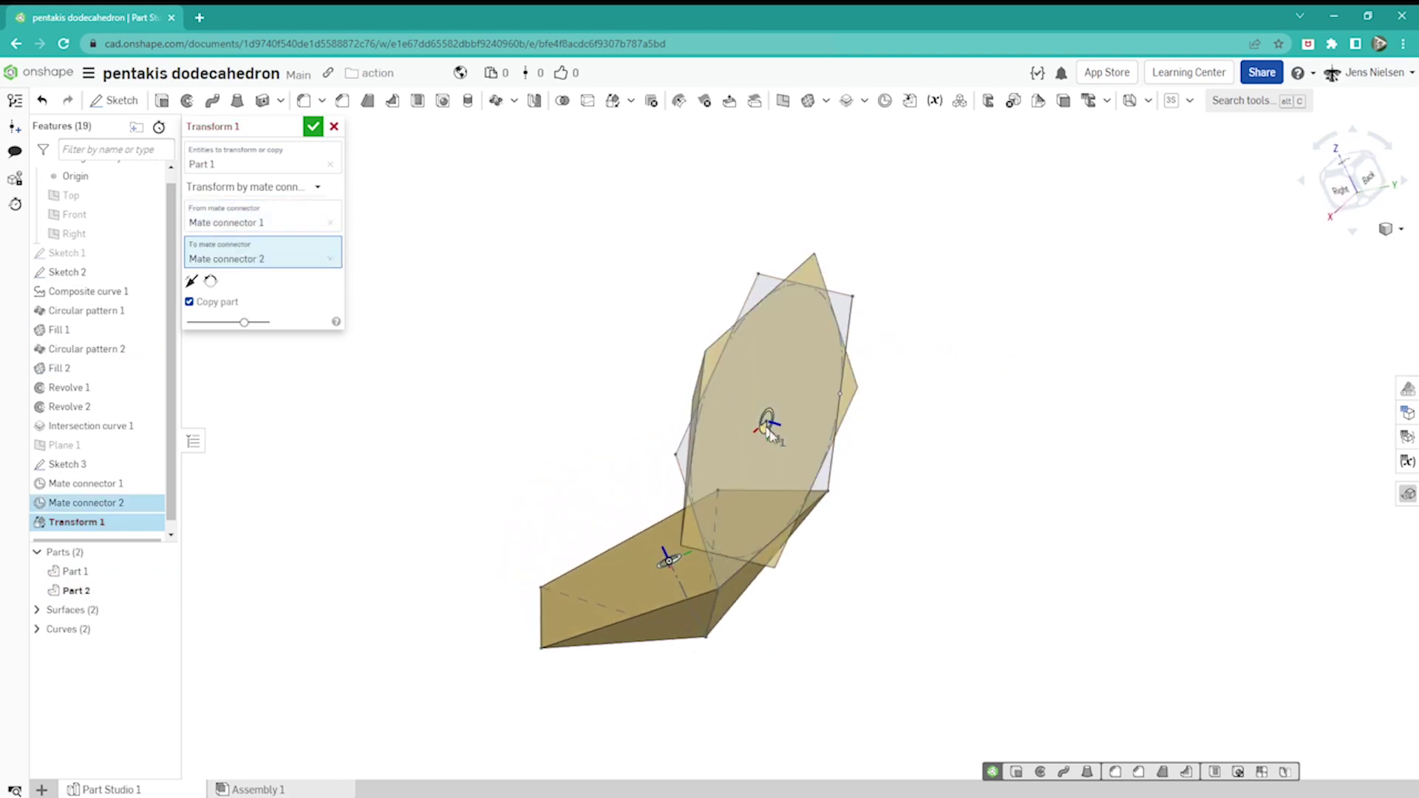
click(191, 281)
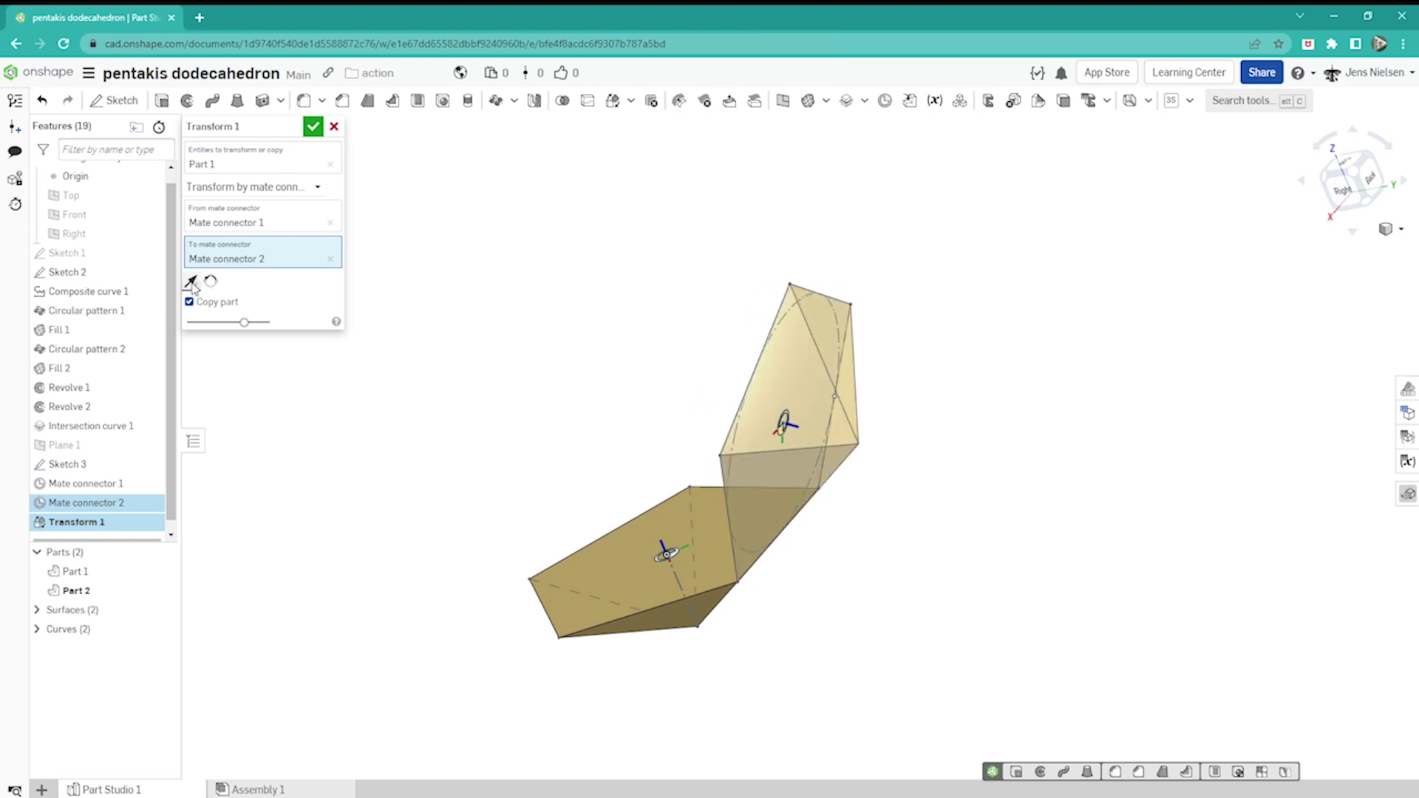
right_drag(438, 366, 560, 311)
click(313, 127)
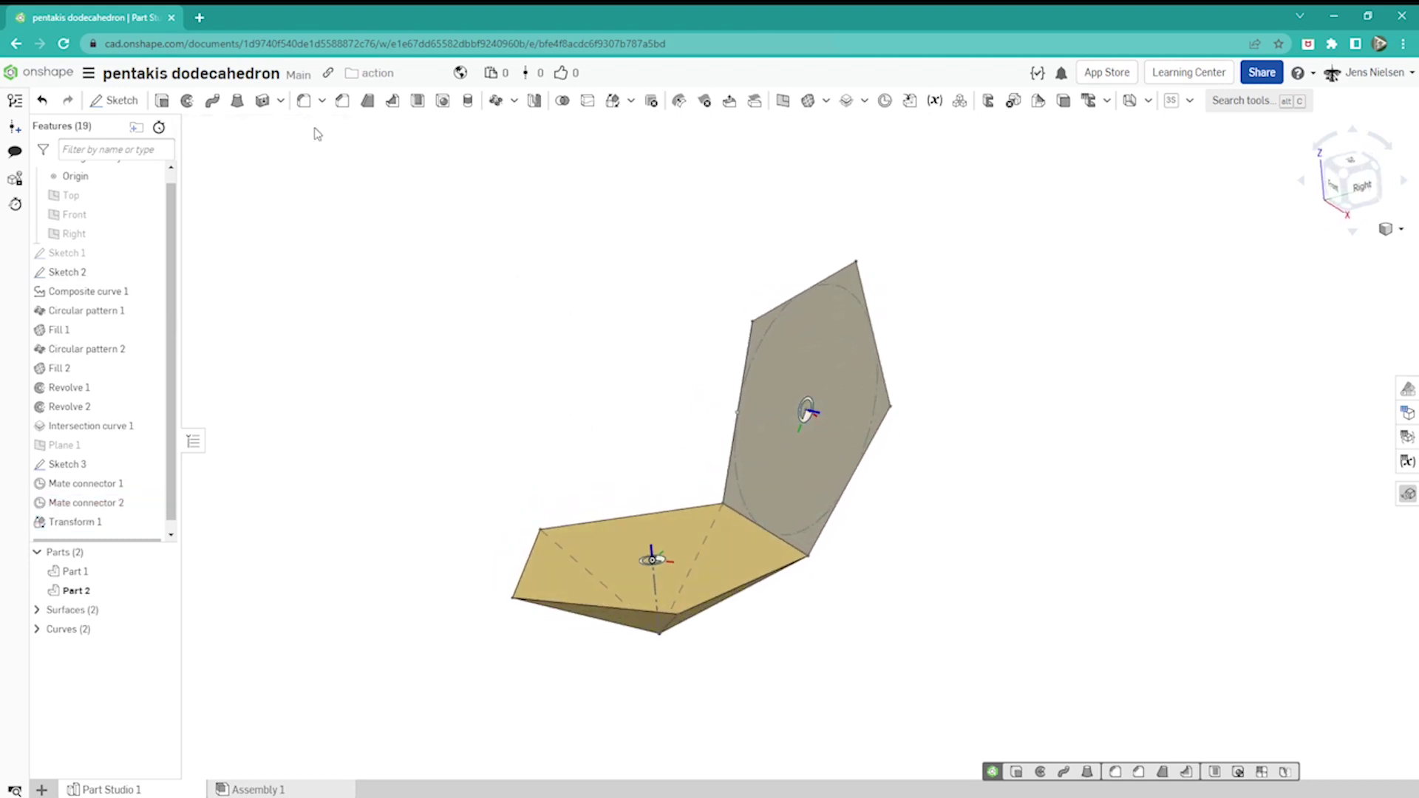
- Examine from several angles how the copied pyramid meets the original along their shared edge
key(Left)
key(Left)
key(Left)
key(Left)
key(Left)
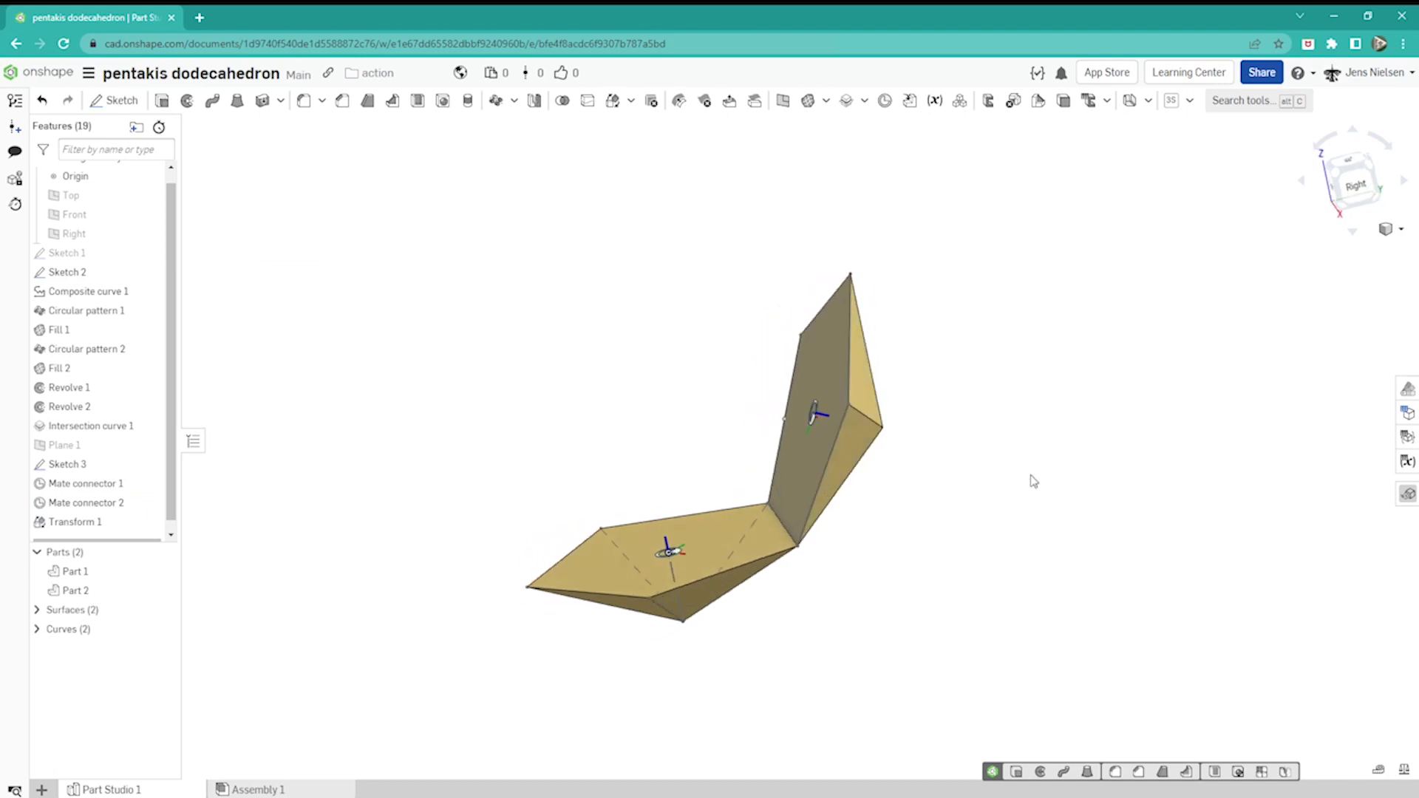
key(Right)
key(Right)
key(Up)
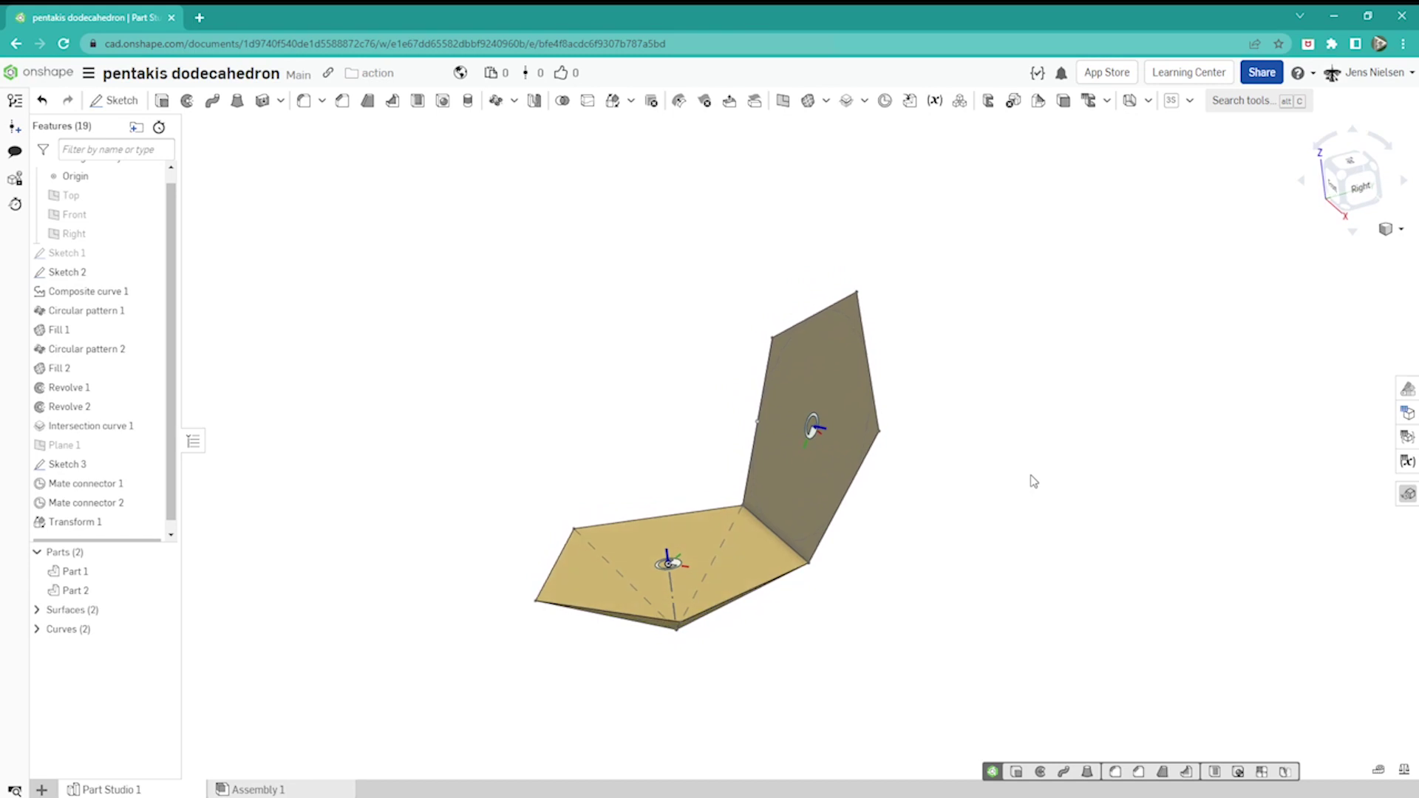
- Hide the two mate connectors in the part studio
key(k)
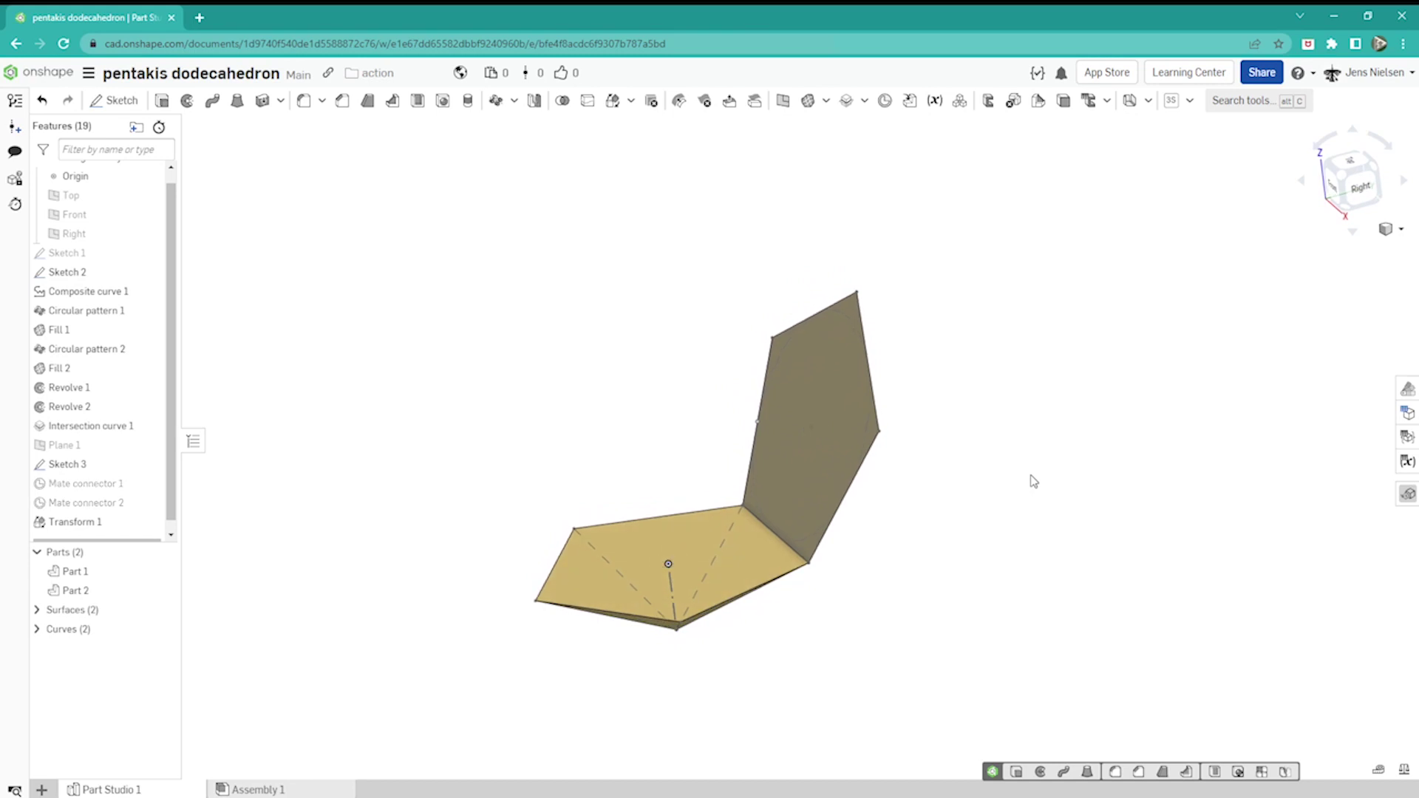
key(Right)
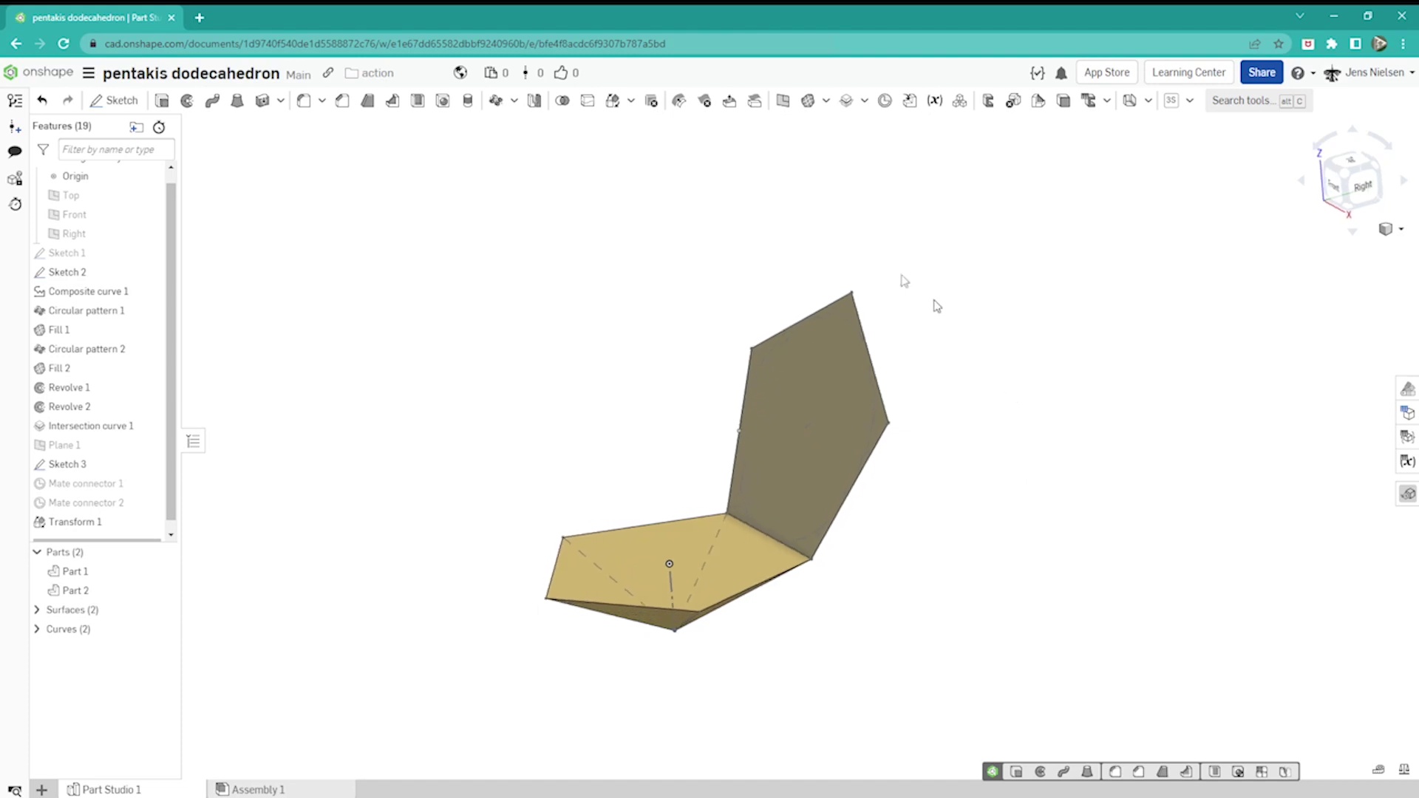
- Circular-pattern the copied pyramid, Part 2, around the base pyramid's centre axis with 5 equally spaced instances over 360 degrees
click(495, 104)
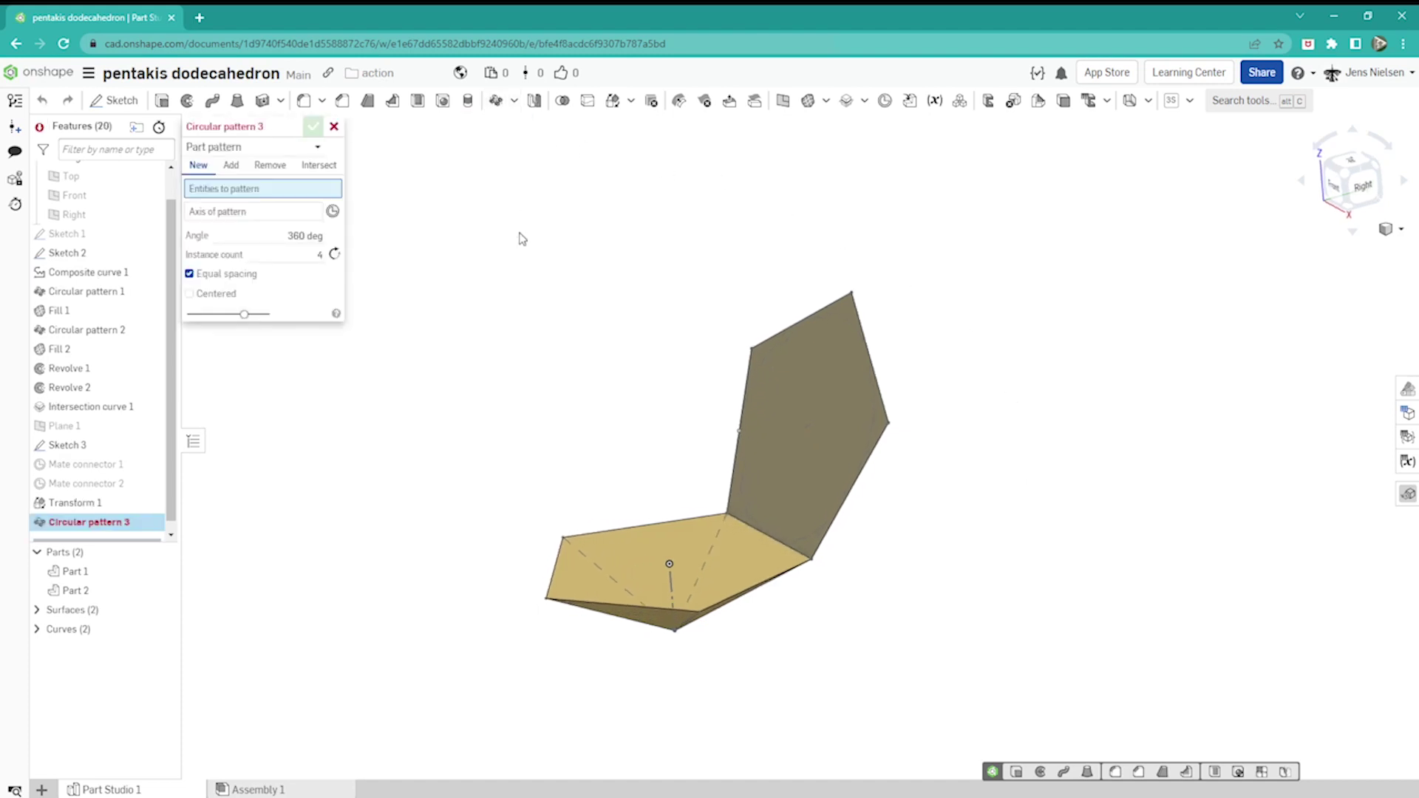
click(783, 408)
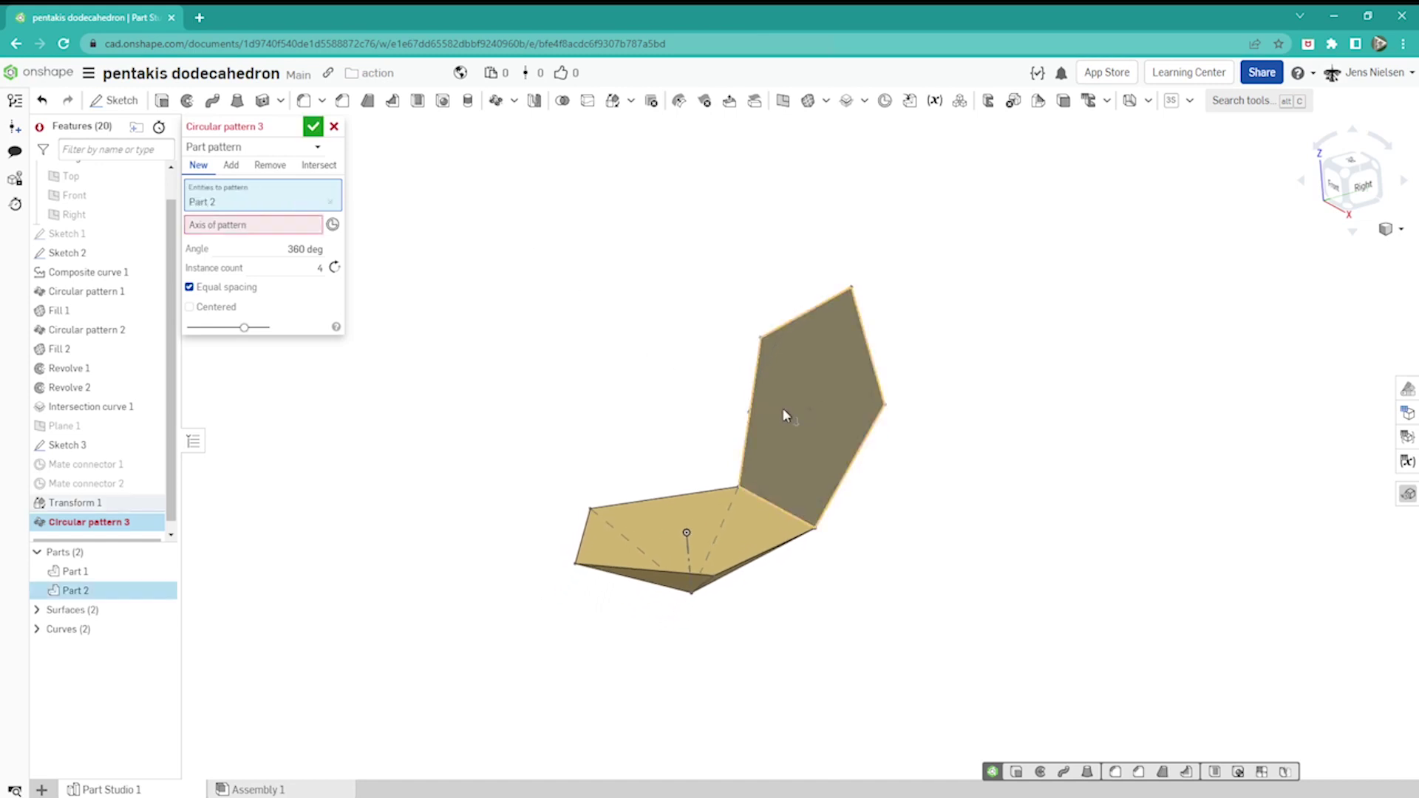
click(287, 228)
scroll(698, 555, up, 2)
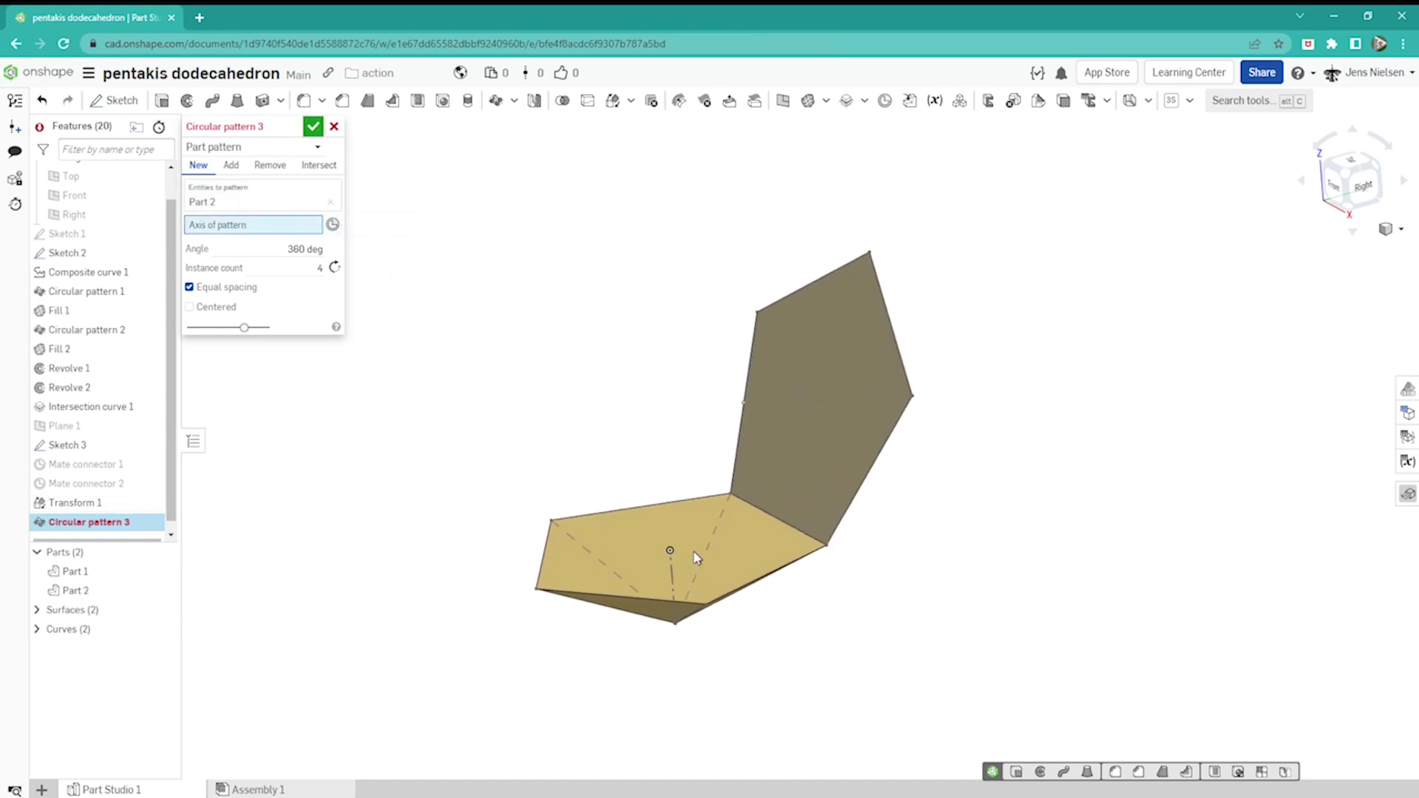
click(670, 581)
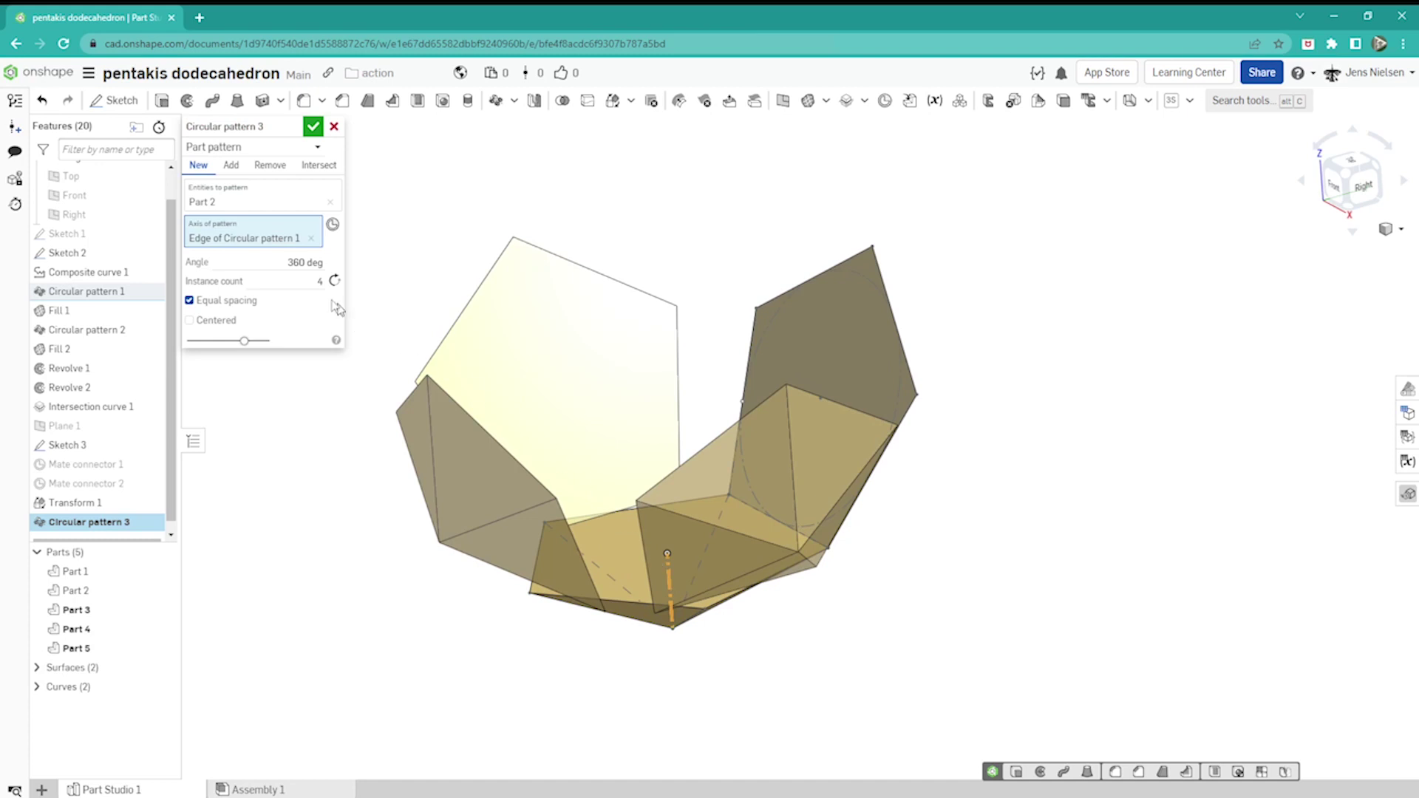
click(320, 281)
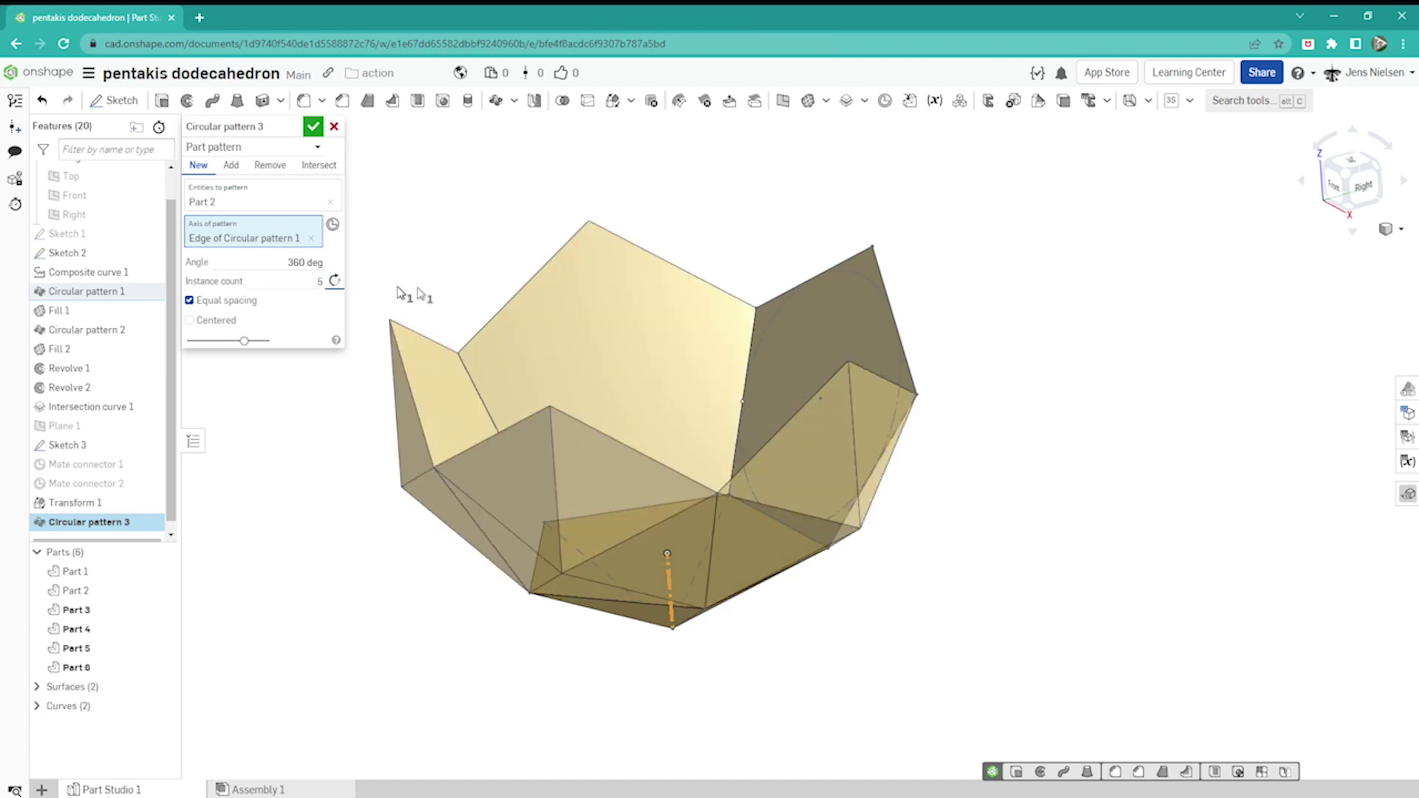
click(313, 127)
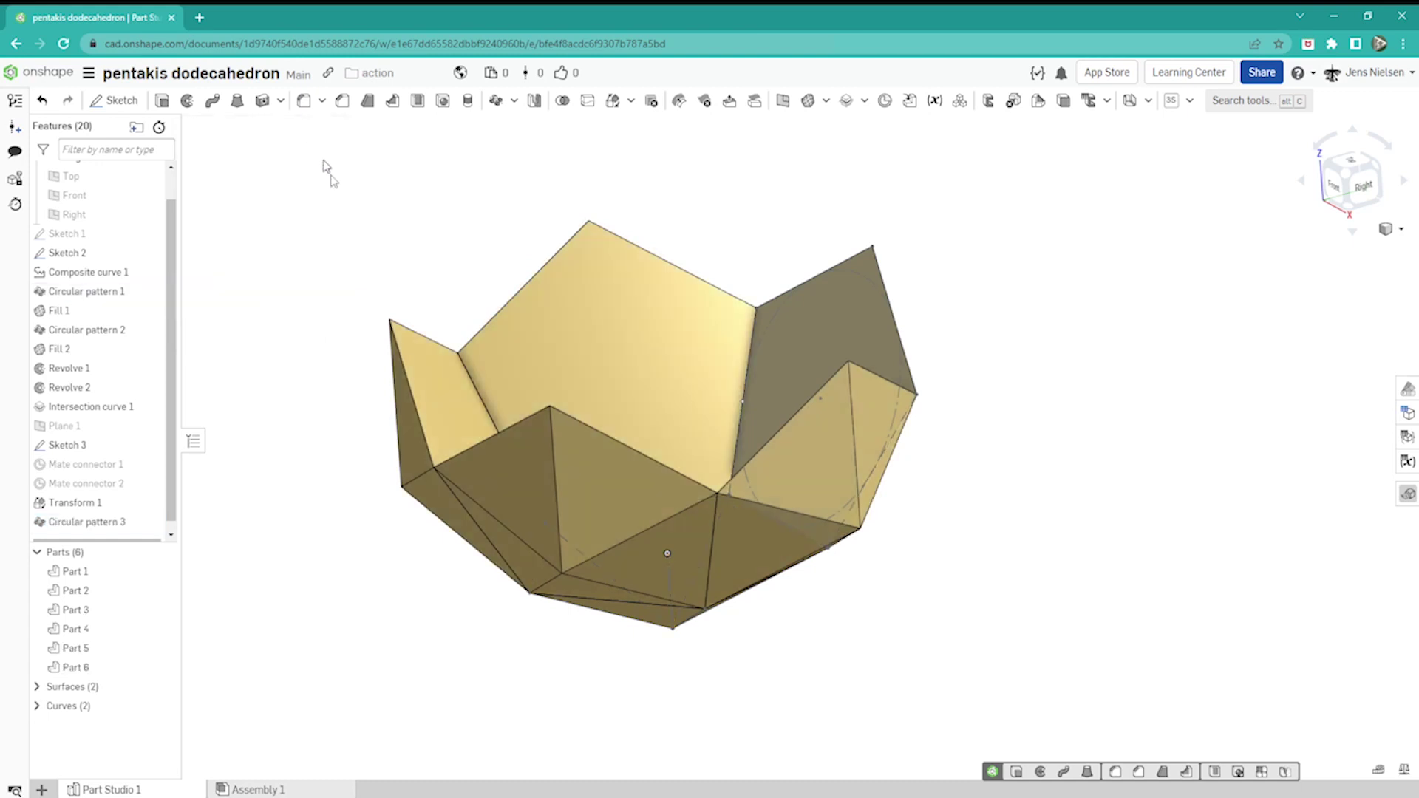
- Edit Sketch 3 to add a point at the midpoint of the pentagon's upper-right edge, and accept the sketch
key(shift+1)
right_drag(1008, 480, 1027, 514)
key(Right)
key(Right)
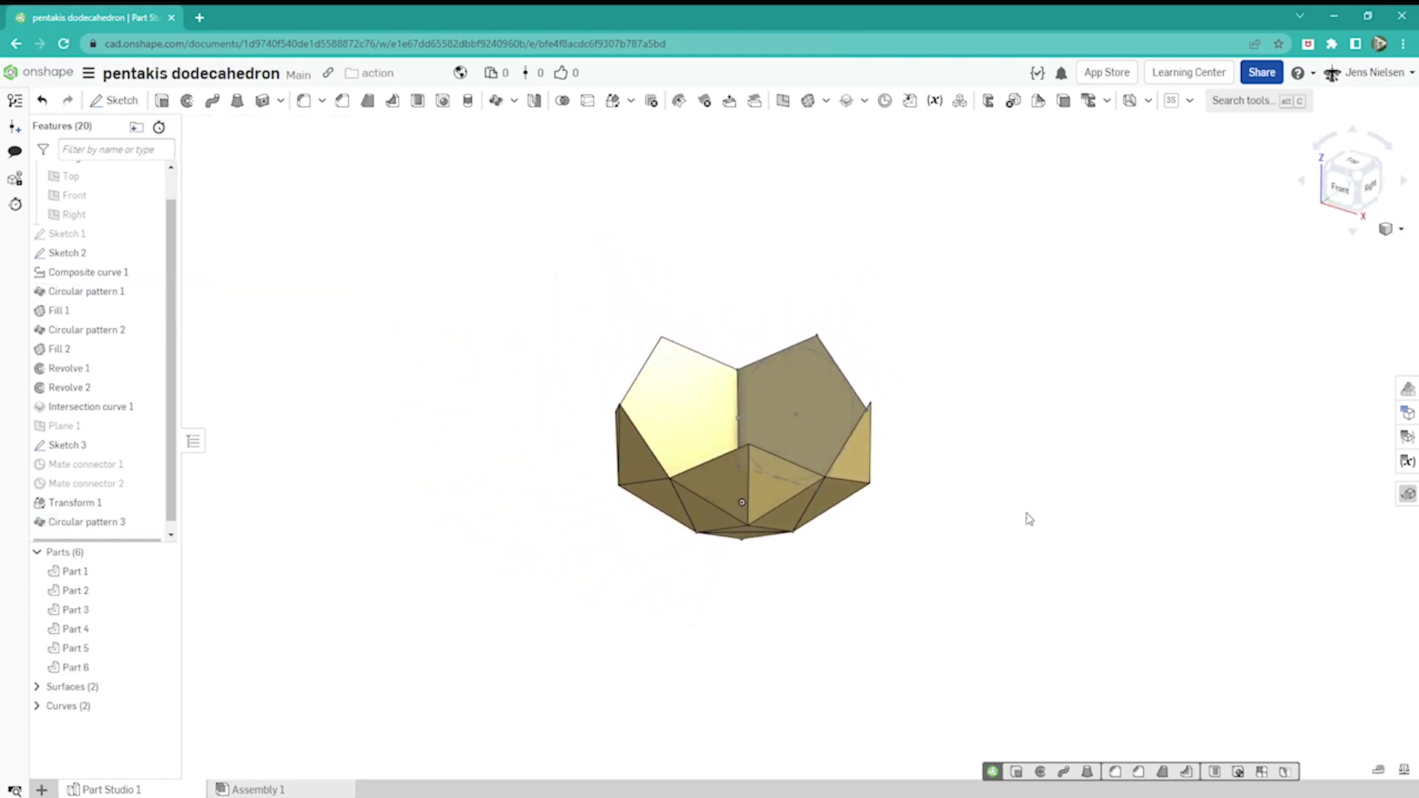
key(Down)
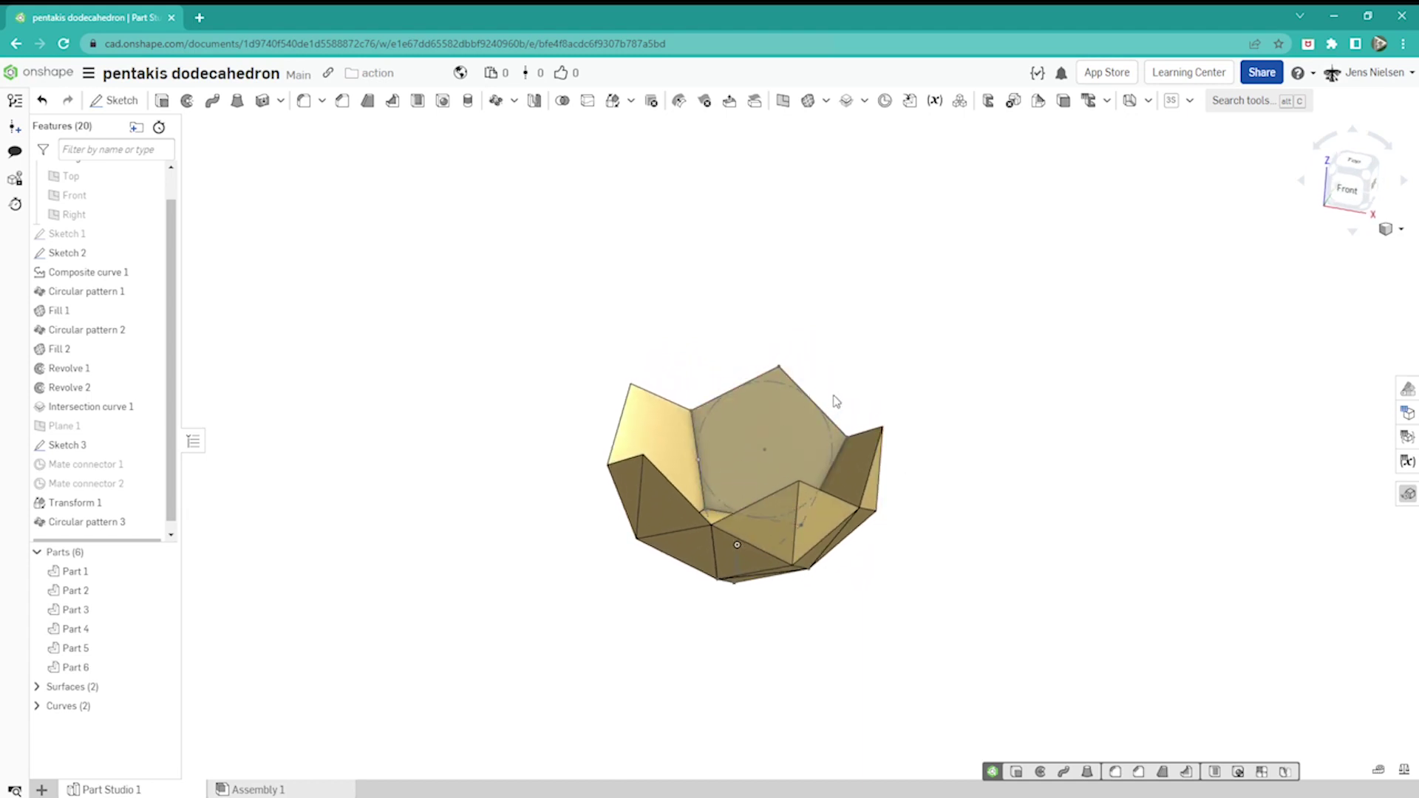
scroll(836, 401, up, 5)
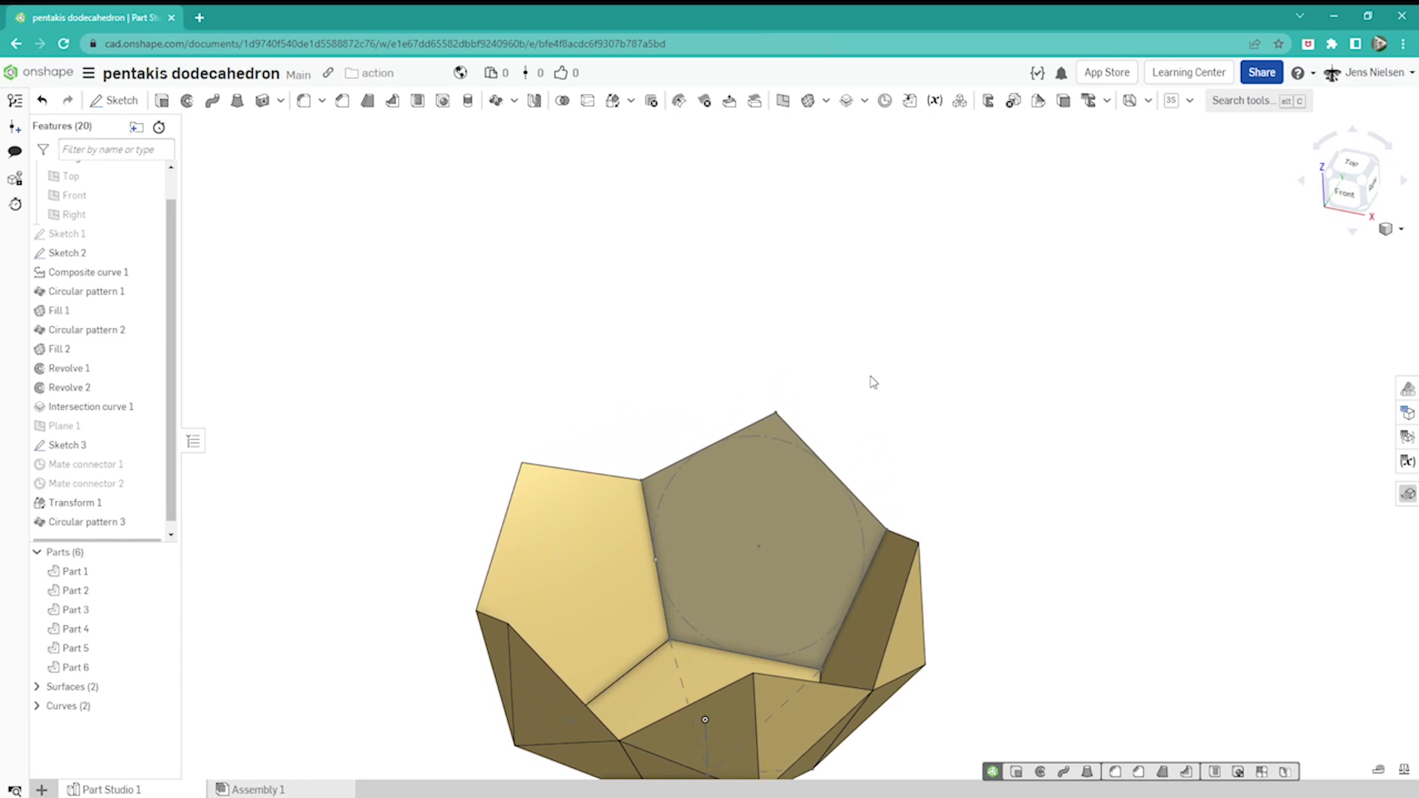
right_click(799, 454)
click(825, 463)
key(s)
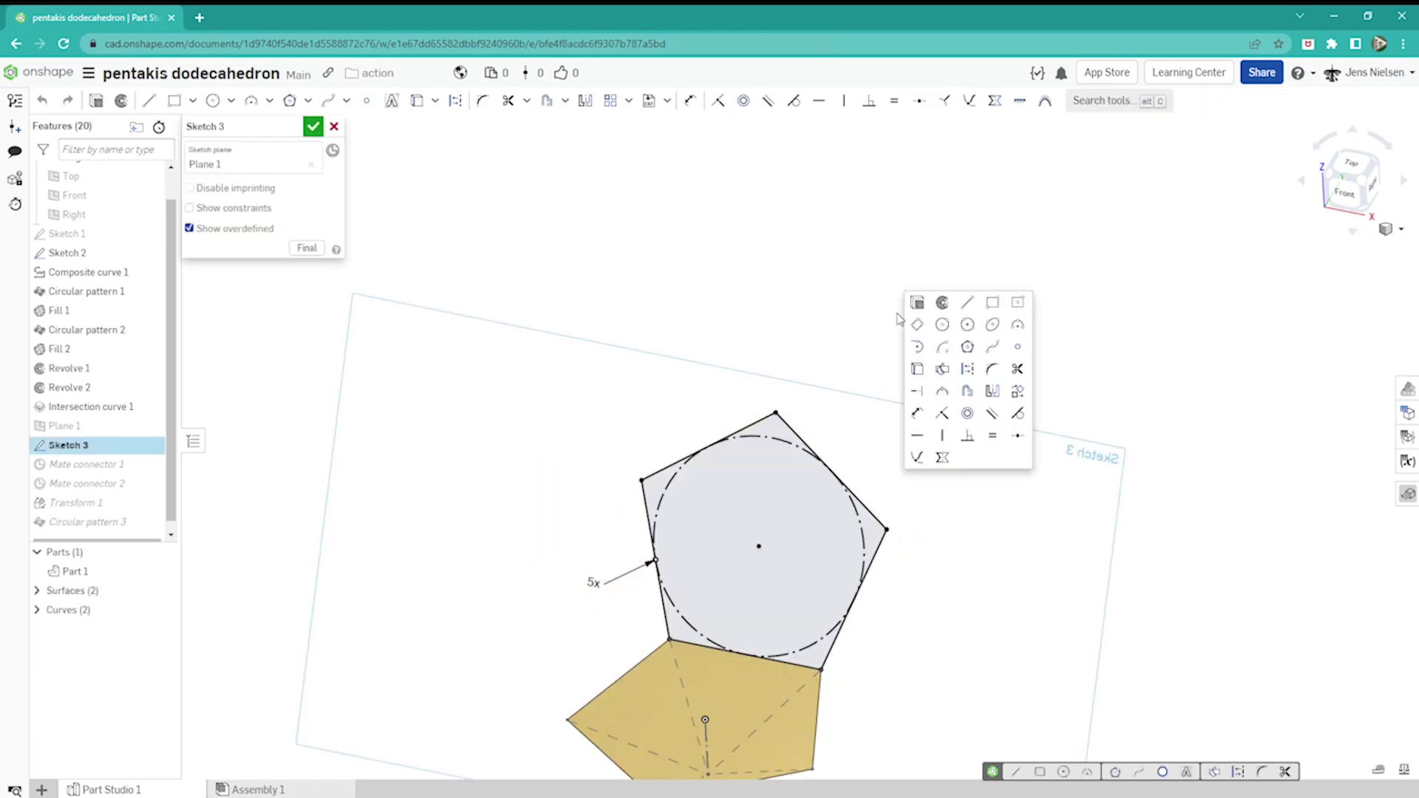
click(1016, 348)
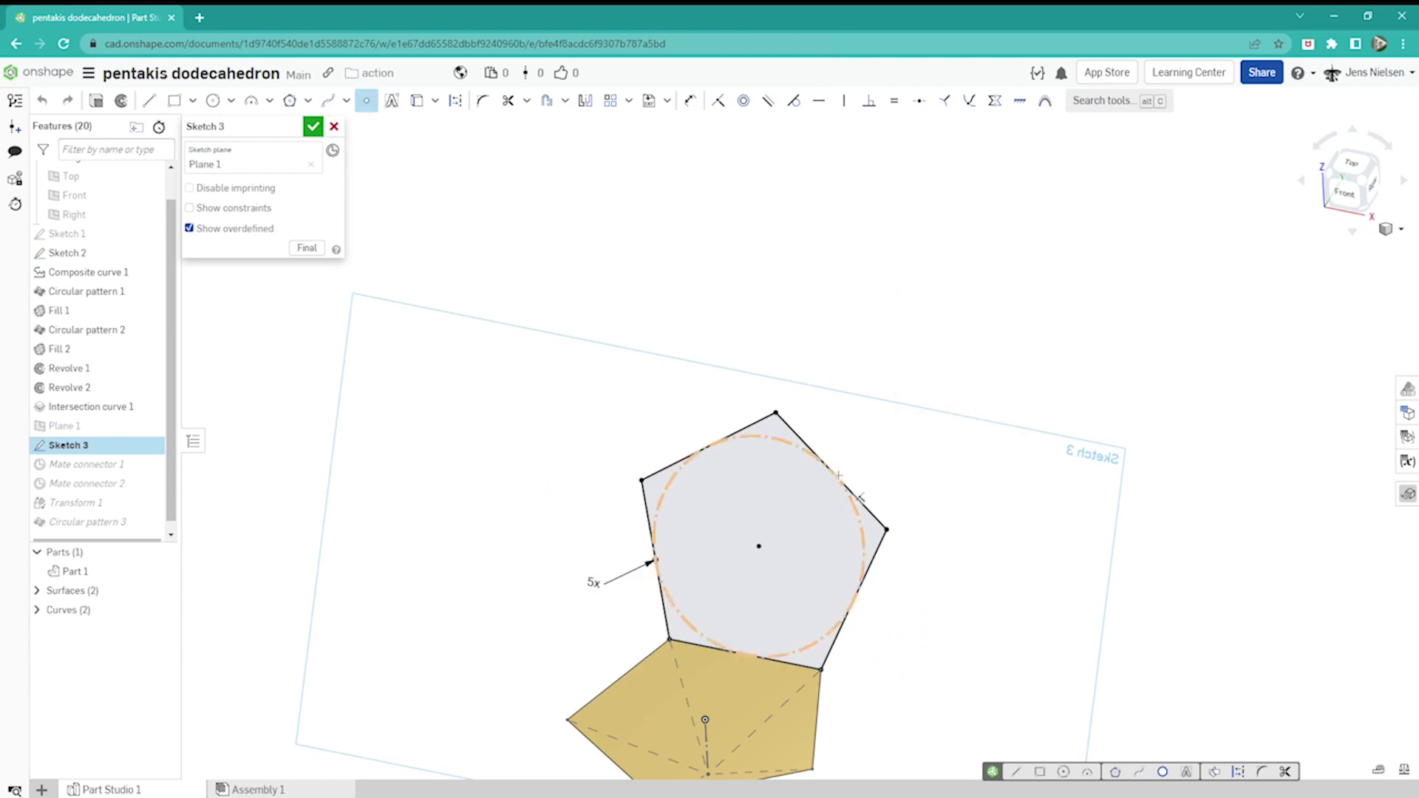
click(832, 470)
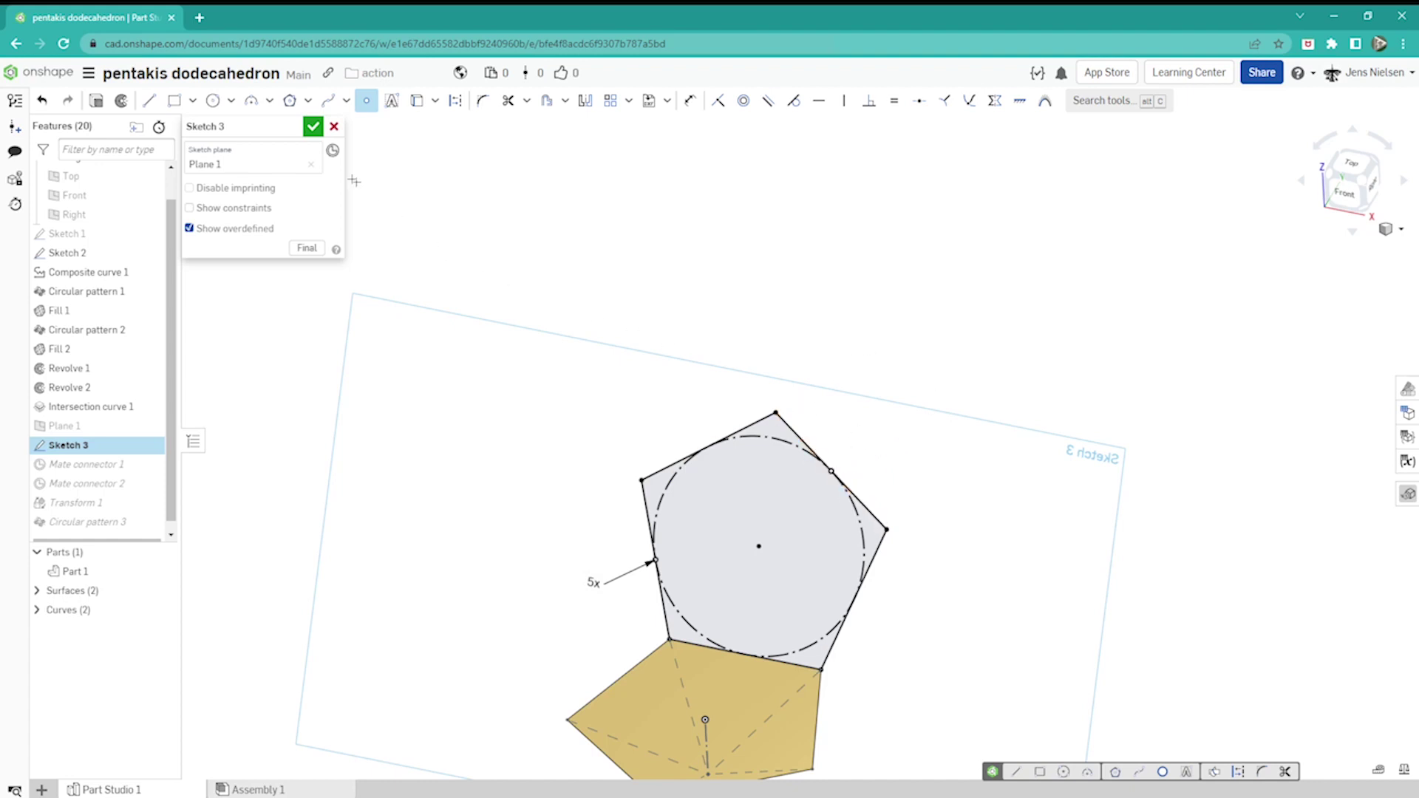
click(313, 126)
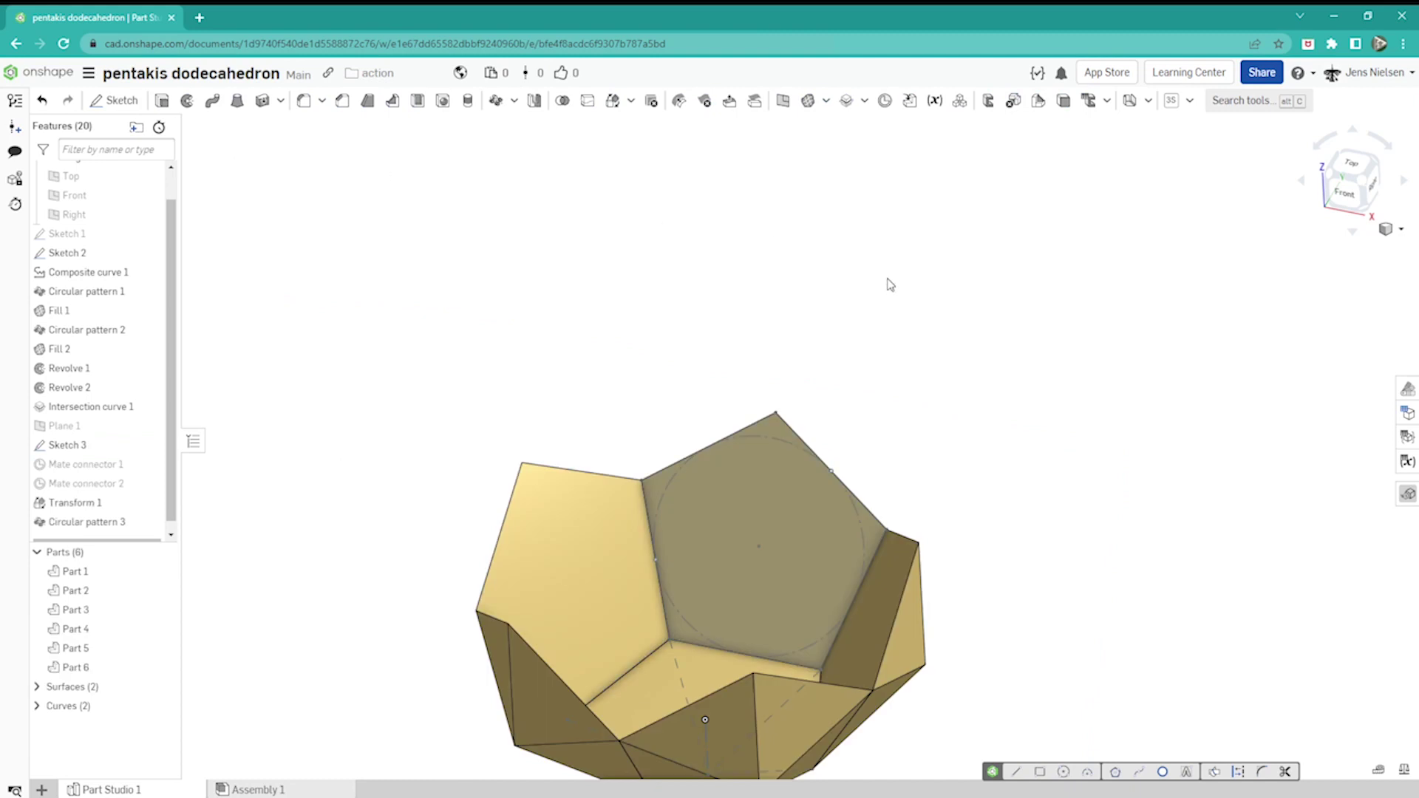
- Create a Plane point plane parallel to the bottom pyramid's pentagonal face, passing through the sketched midpoint on the neighbouring pentagon's upper-right edge
key(s)
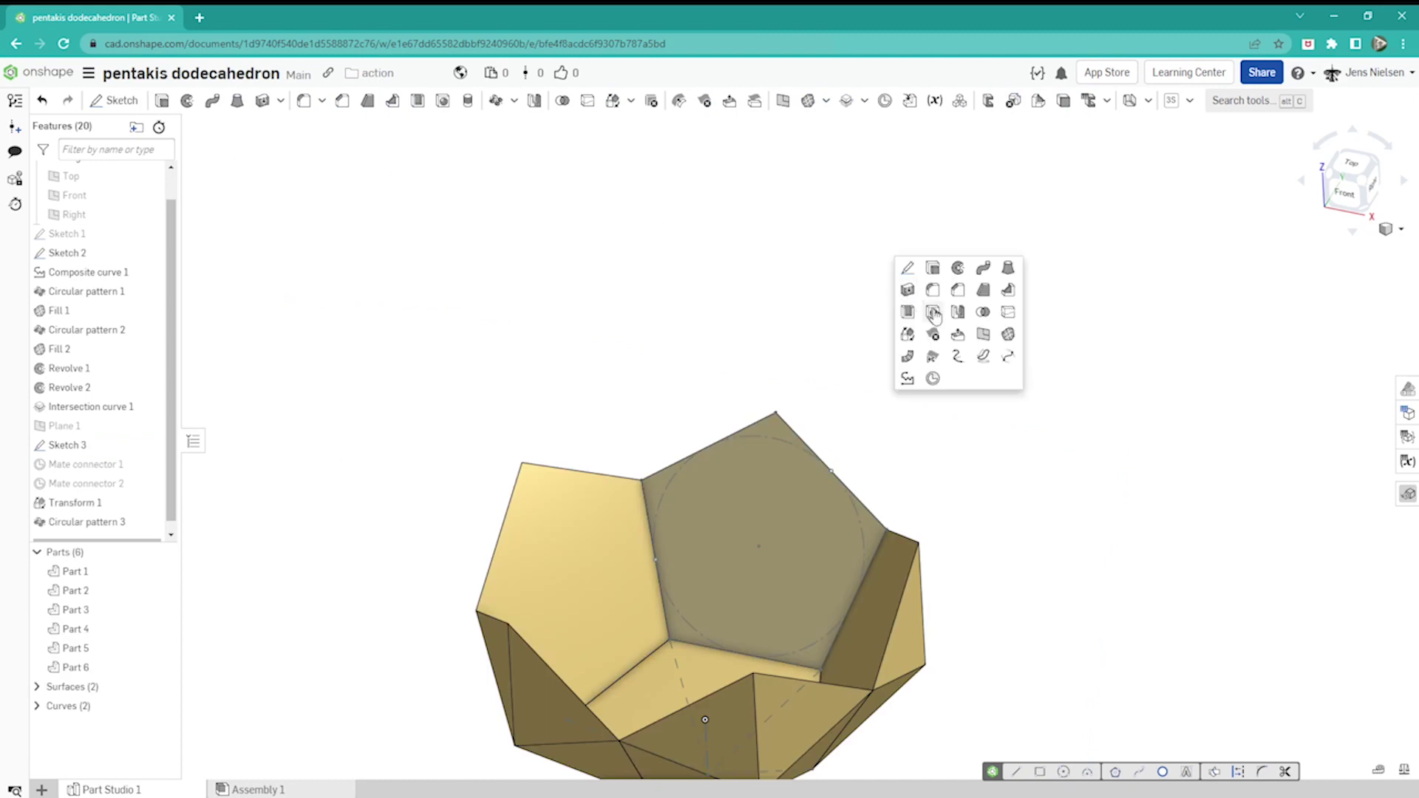
key(shift+p)
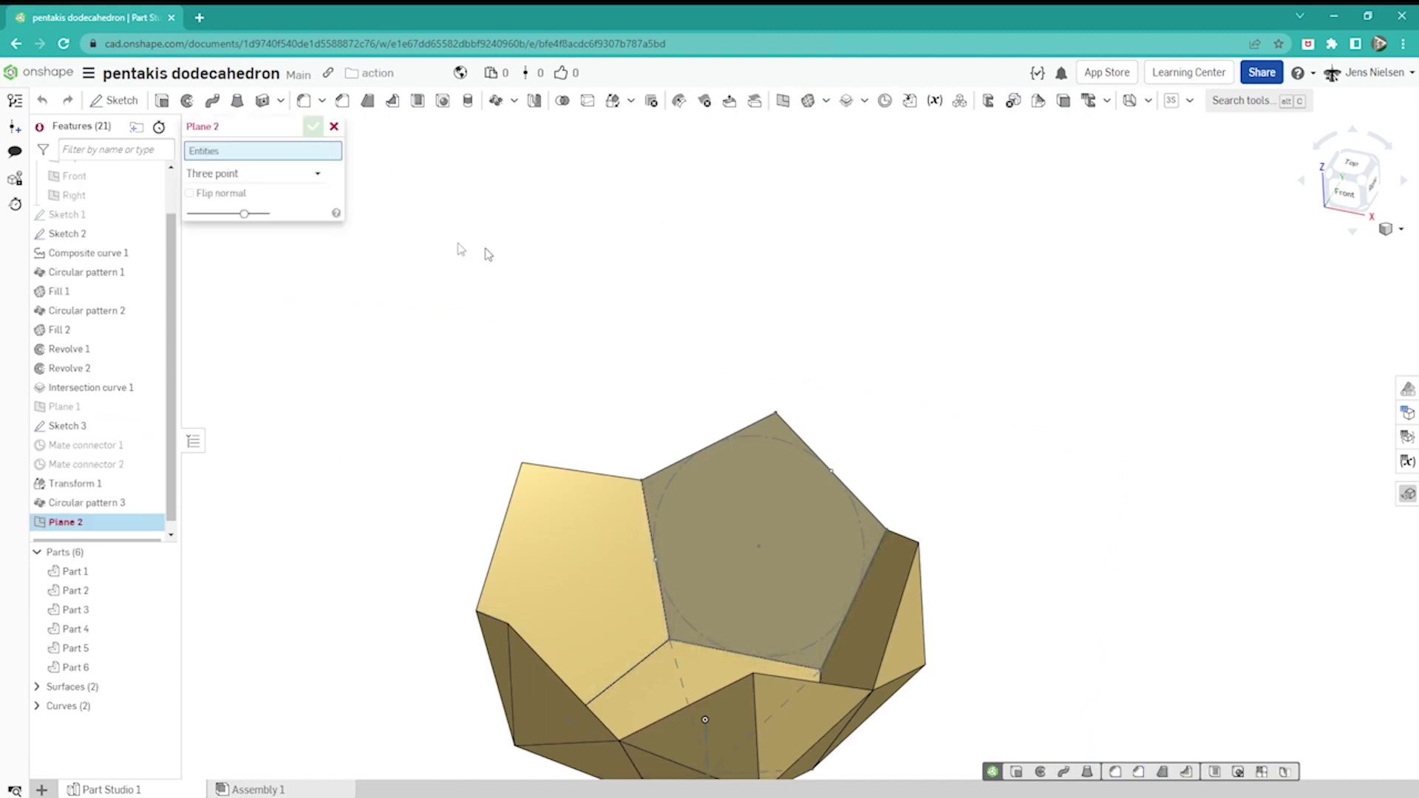
click(314, 175)
click(253, 215)
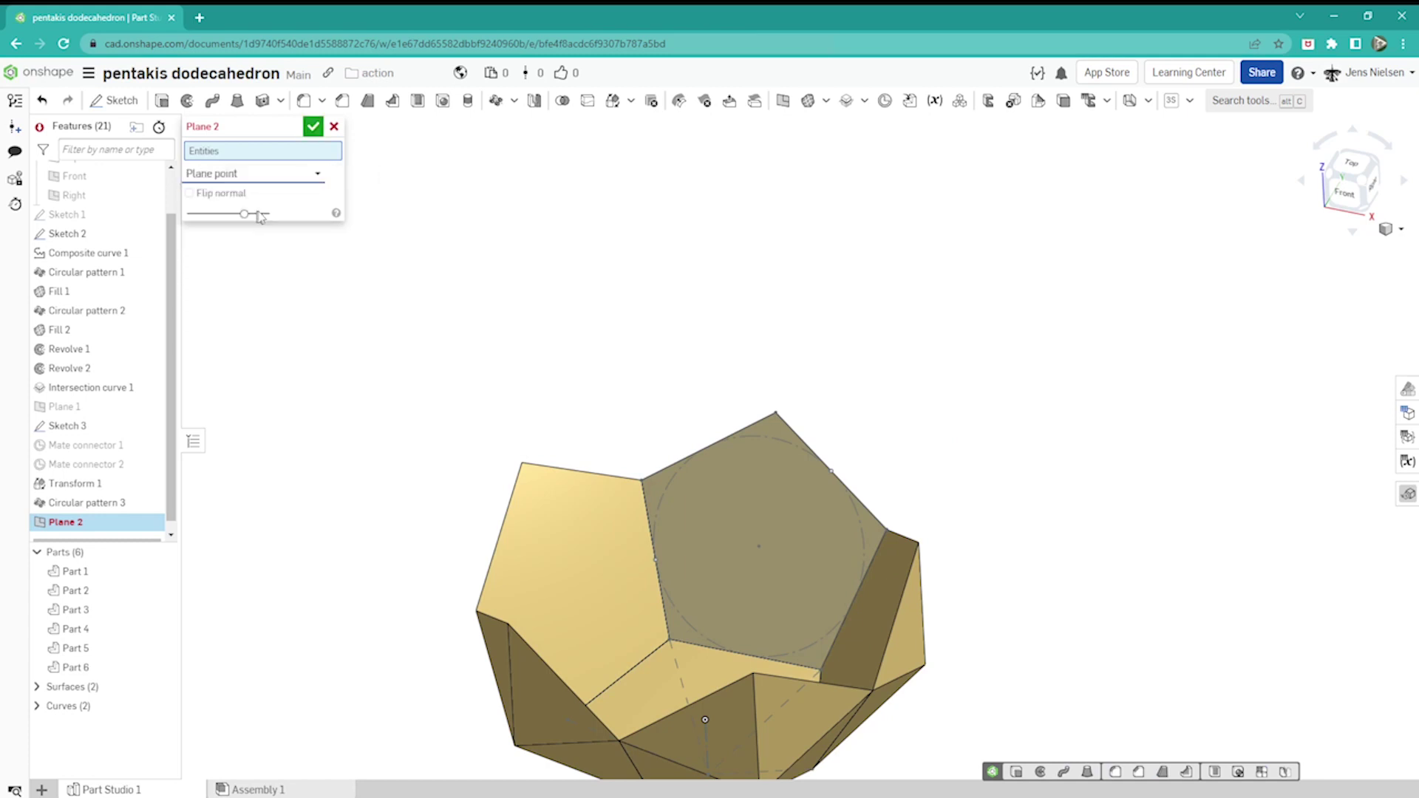
click(657, 699)
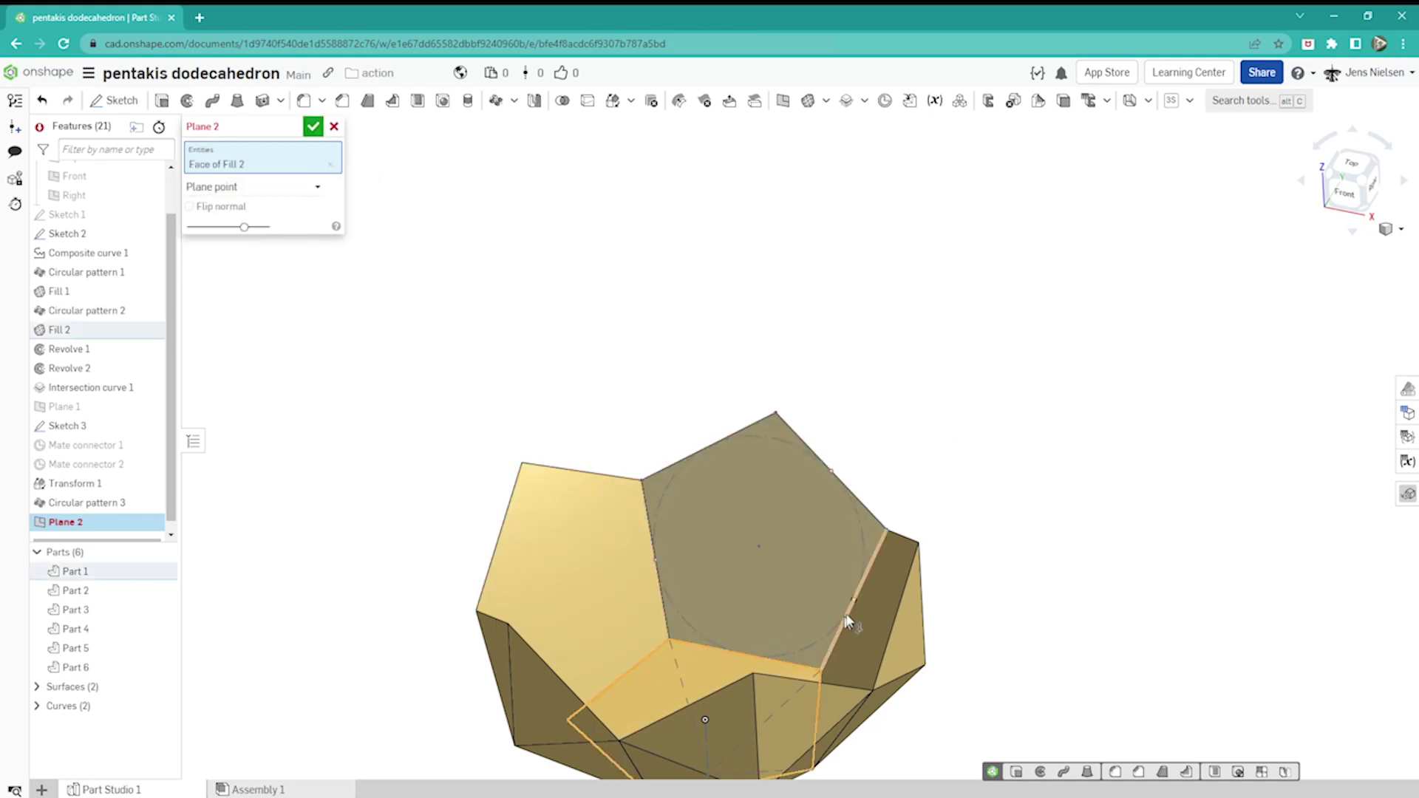
click(833, 471)
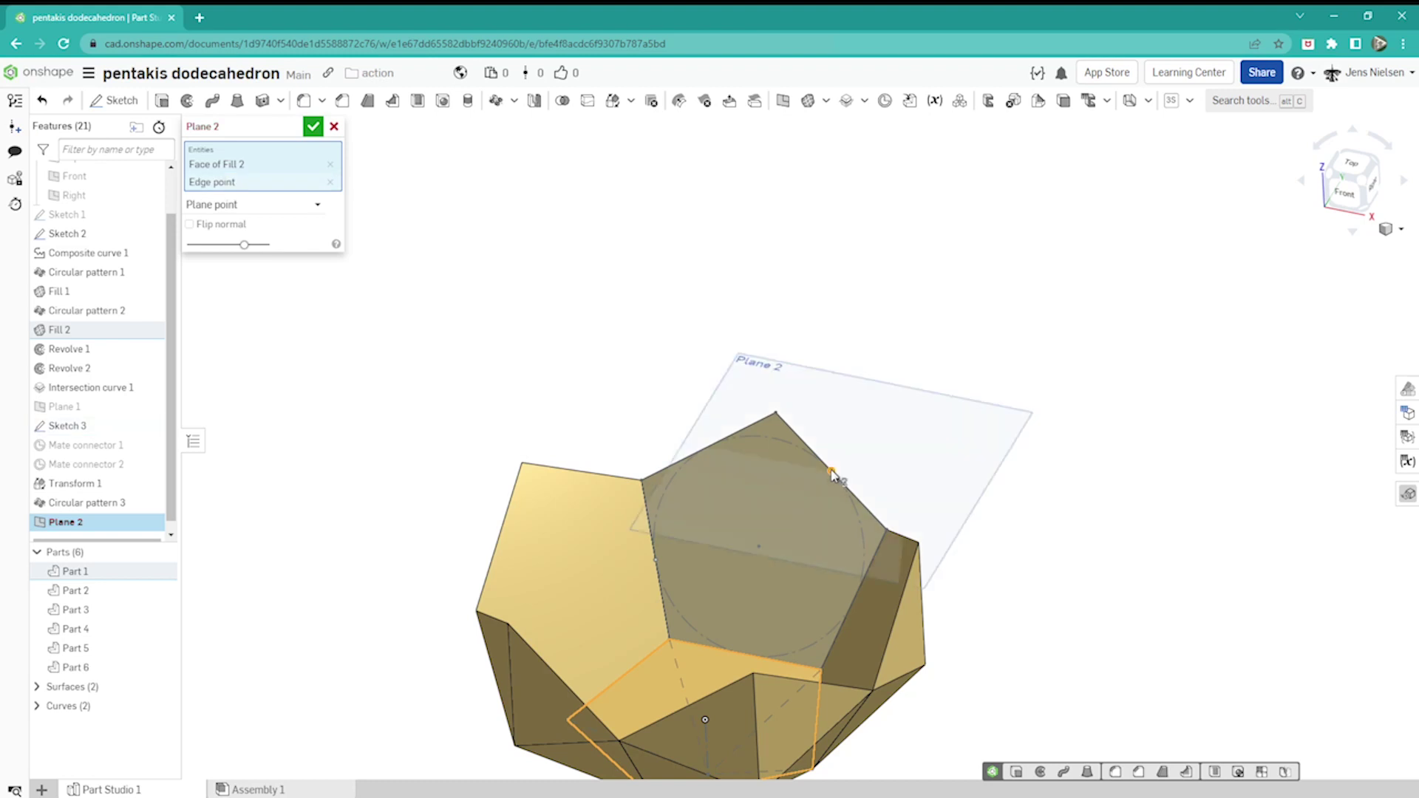
right_drag(452, 313, 449, 311)
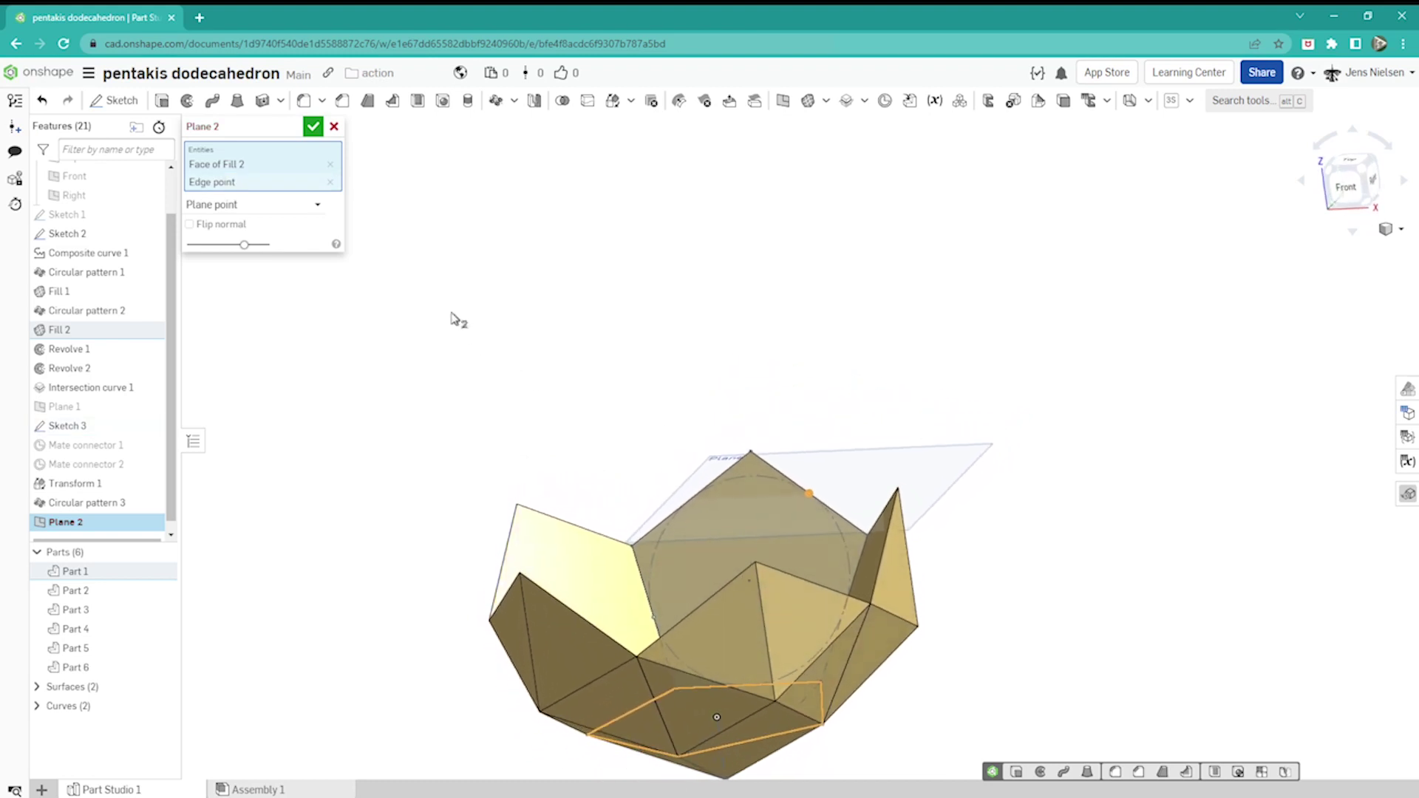
click(312, 128)
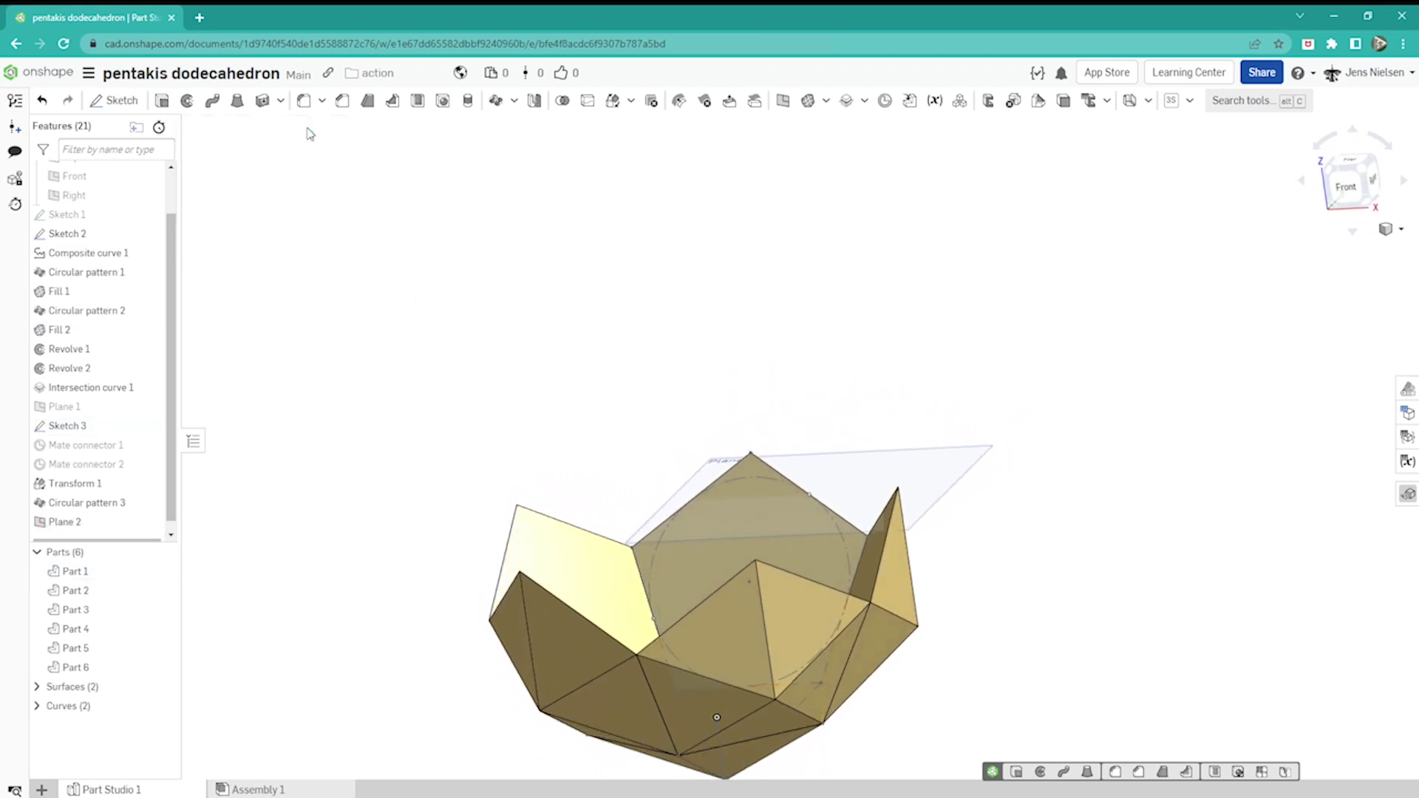
- Mirror all six pyramids, Part 1 through Part 6, across Plane 2 as new parts
scroll(877, 314, down, 3)
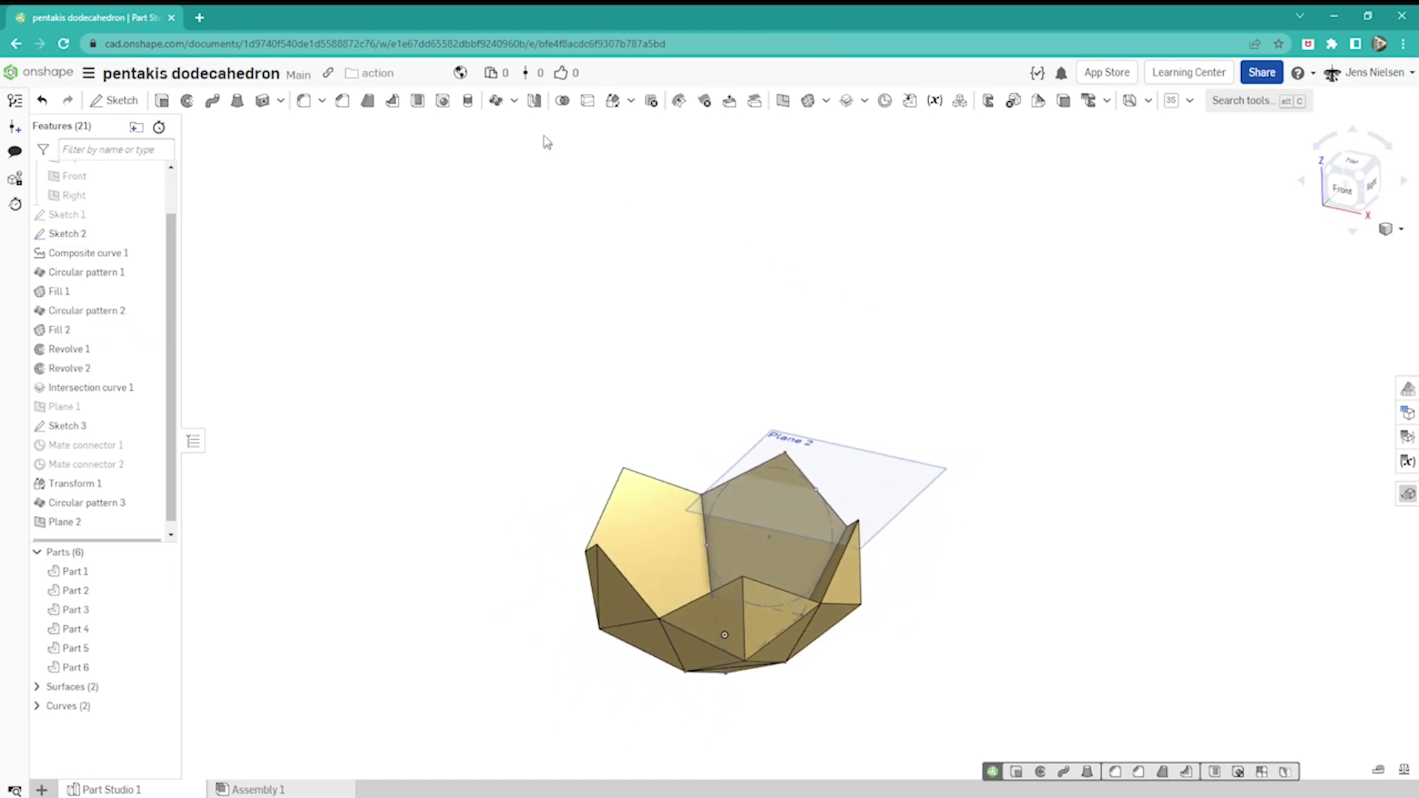
click(536, 103)
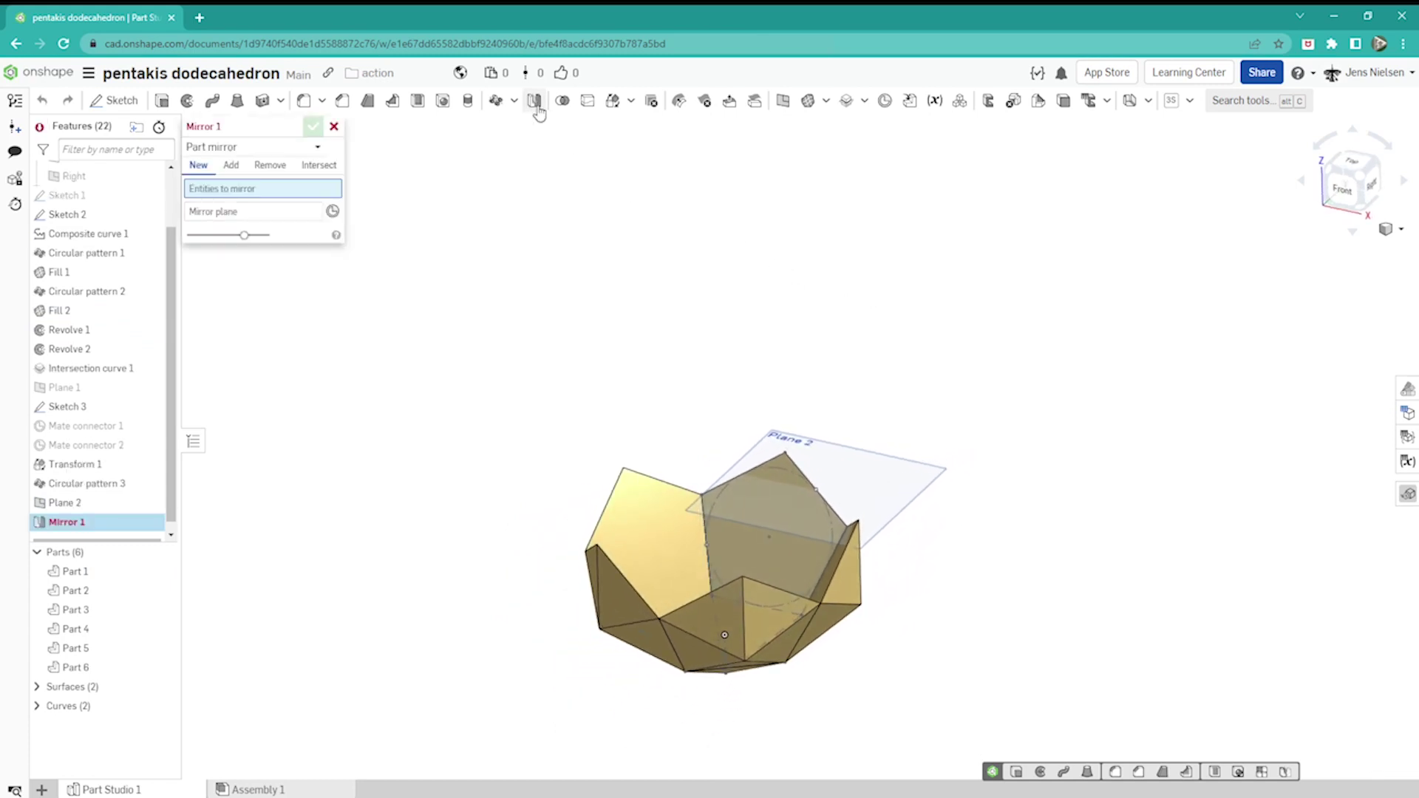
right_drag(386, 256, 824, 563)
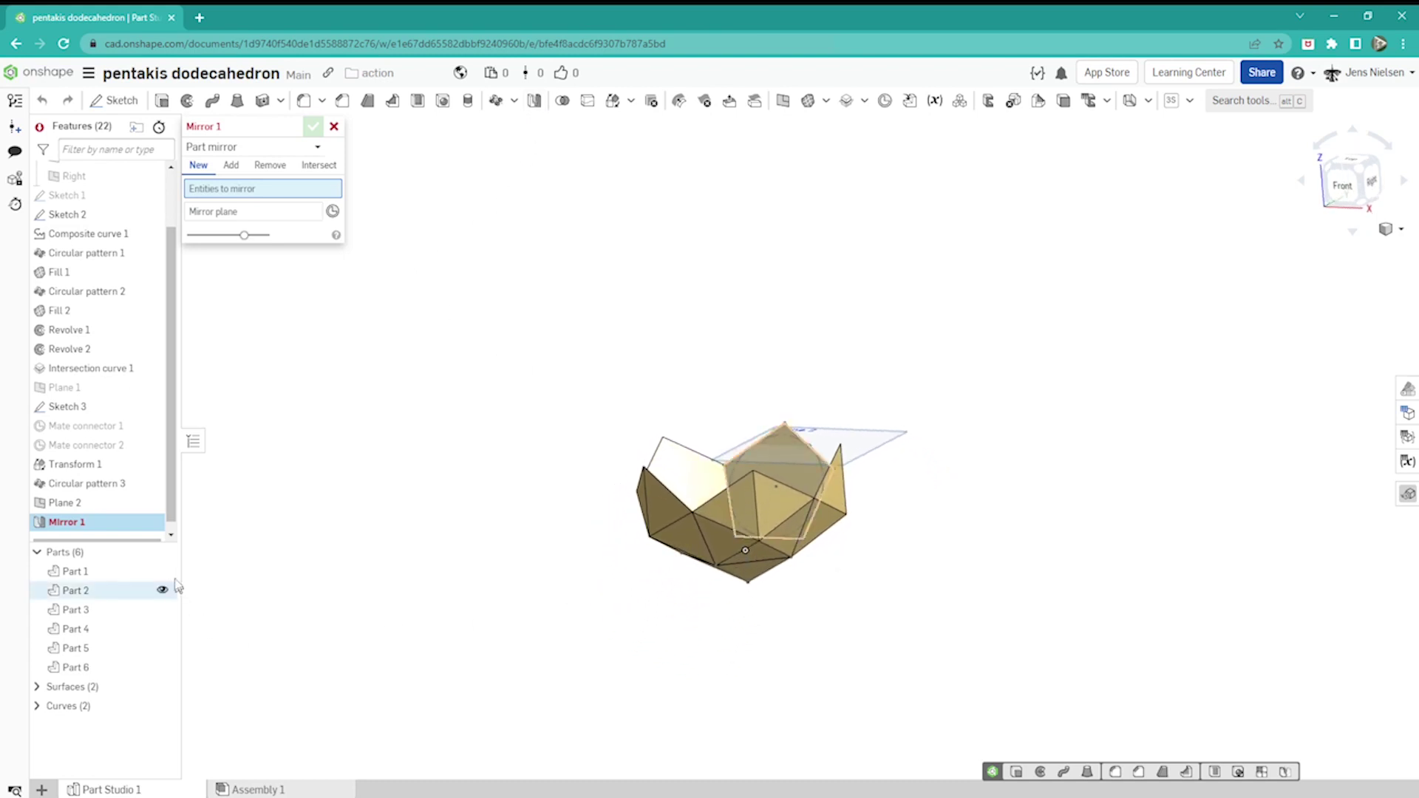
click(94, 571)
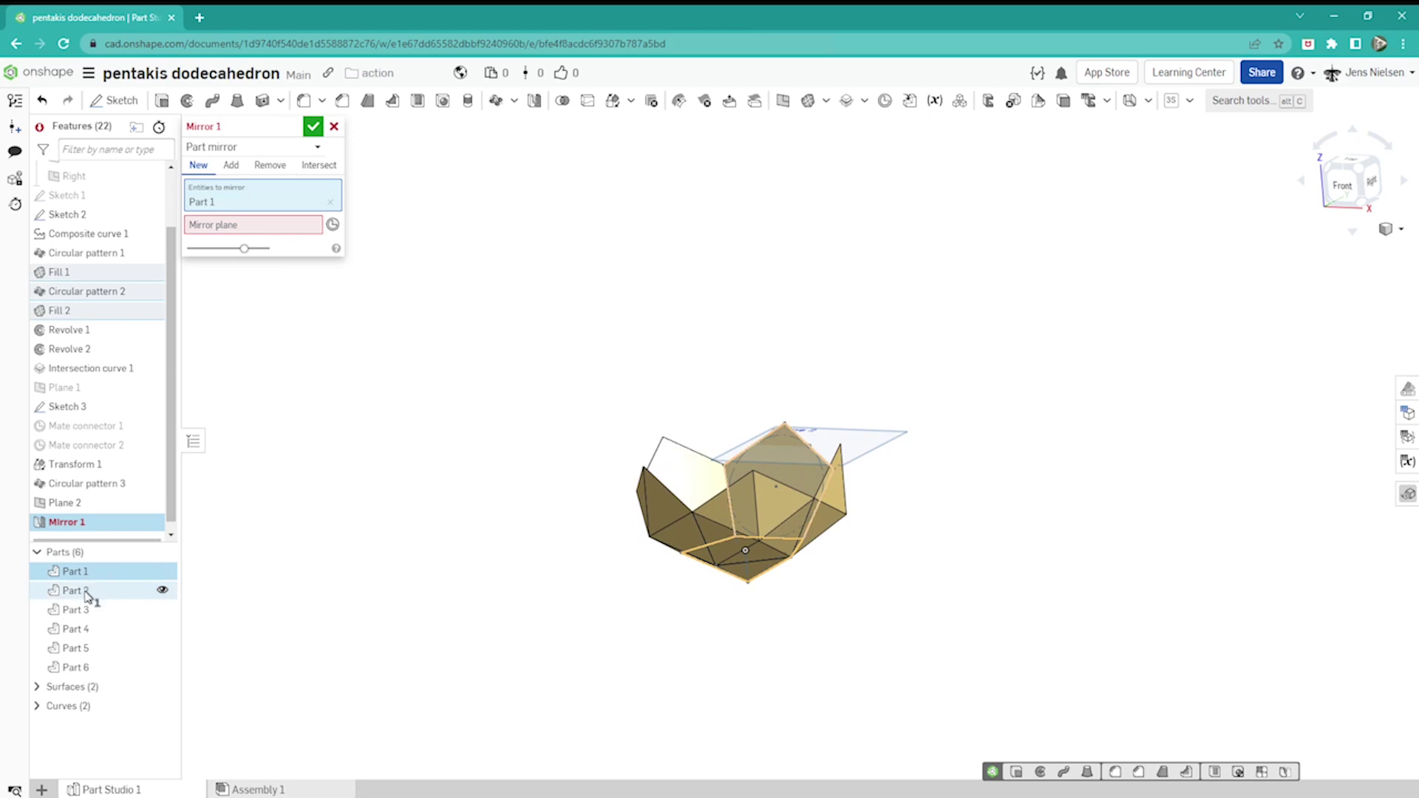
click(85, 593)
click(81, 610)
click(79, 629)
click(77, 648)
click(78, 667)
click(269, 269)
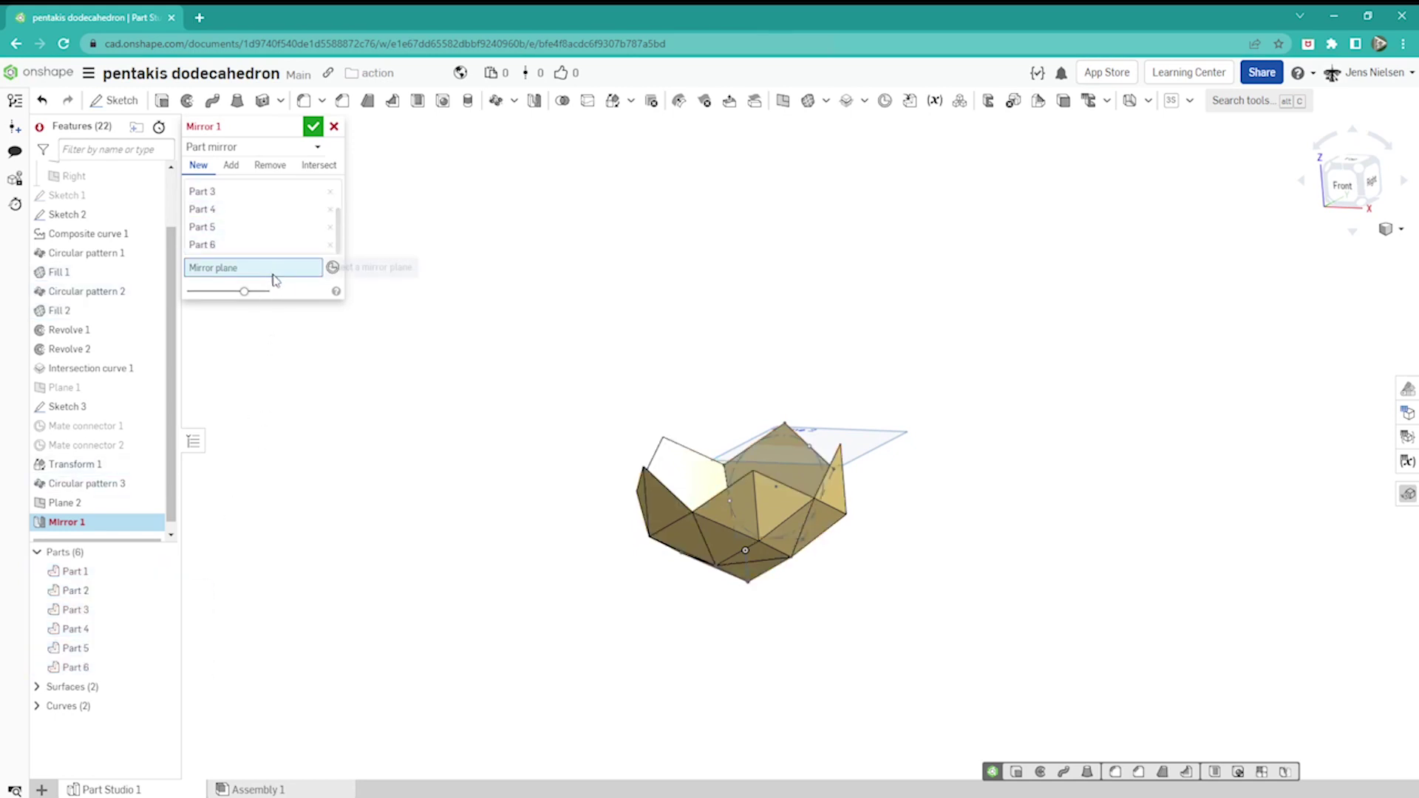
click(854, 433)
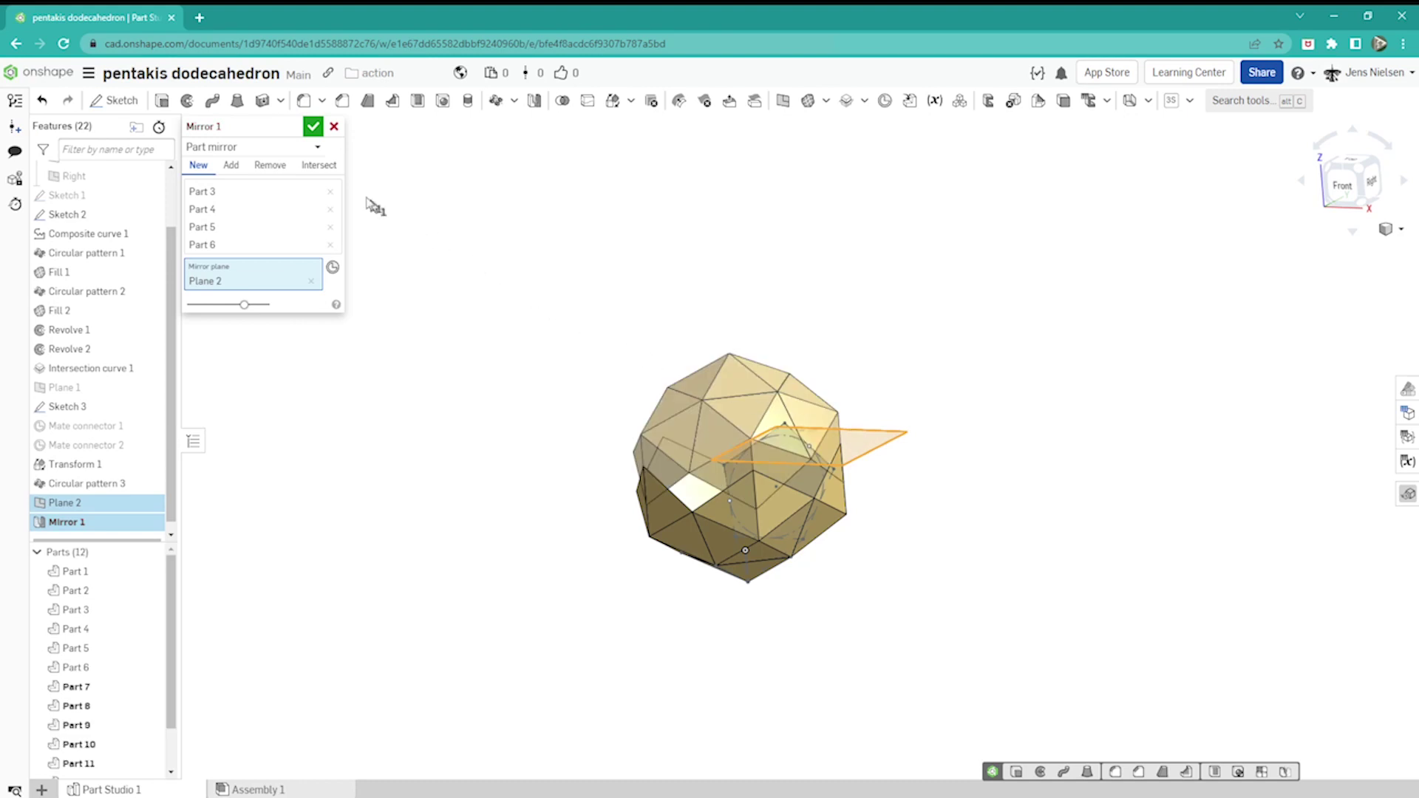
click(317, 133)
- Hide the mirror plane, Plane 2
right_drag(972, 336, 968, 353)
key(Right)
key(Right)
key(Right)
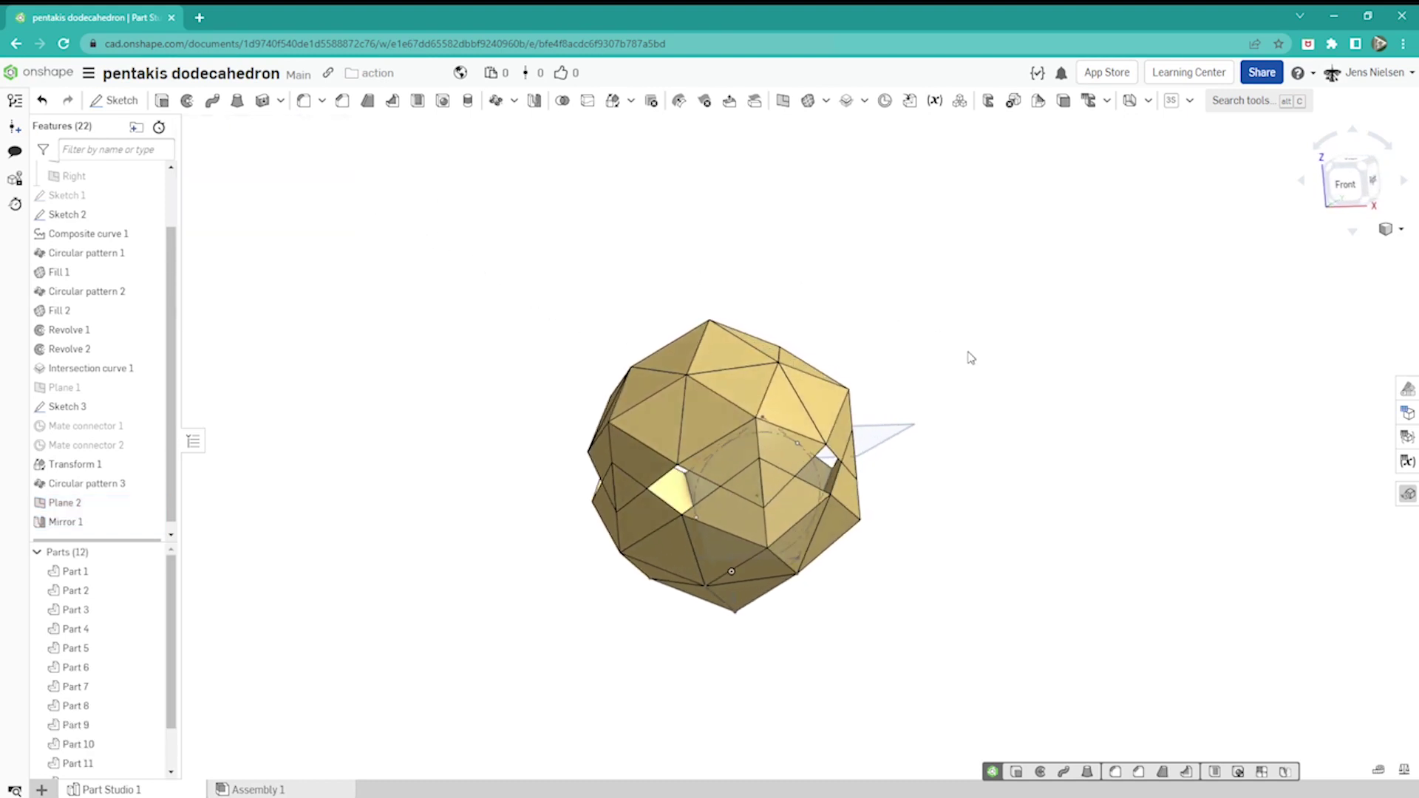
right_drag(968, 353, 787, 475)
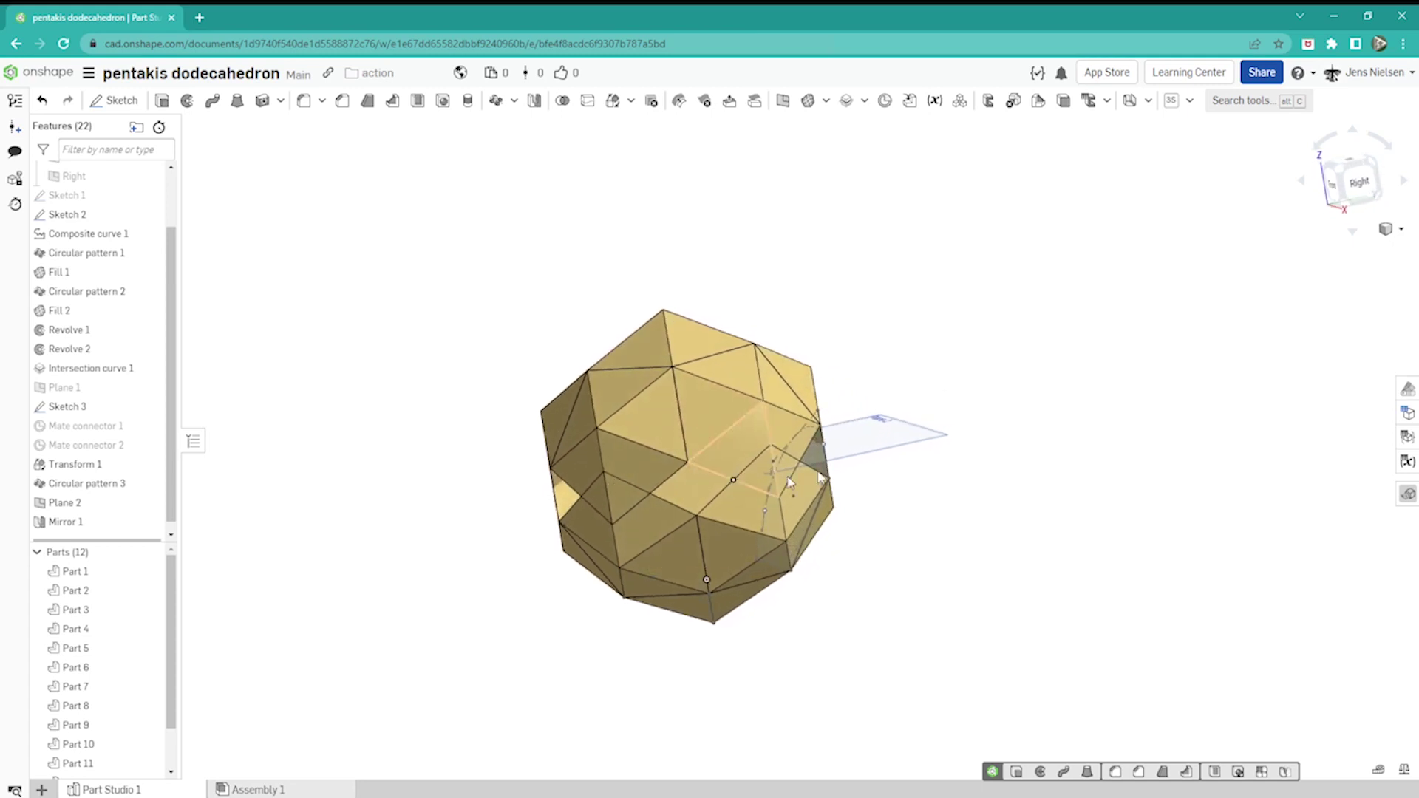
click(151, 502)
- Examine the seam between the original half shell and its mirrored copy from several angles
key(Left)
key(Left)
key(Left)
key(Left)
key(Left)
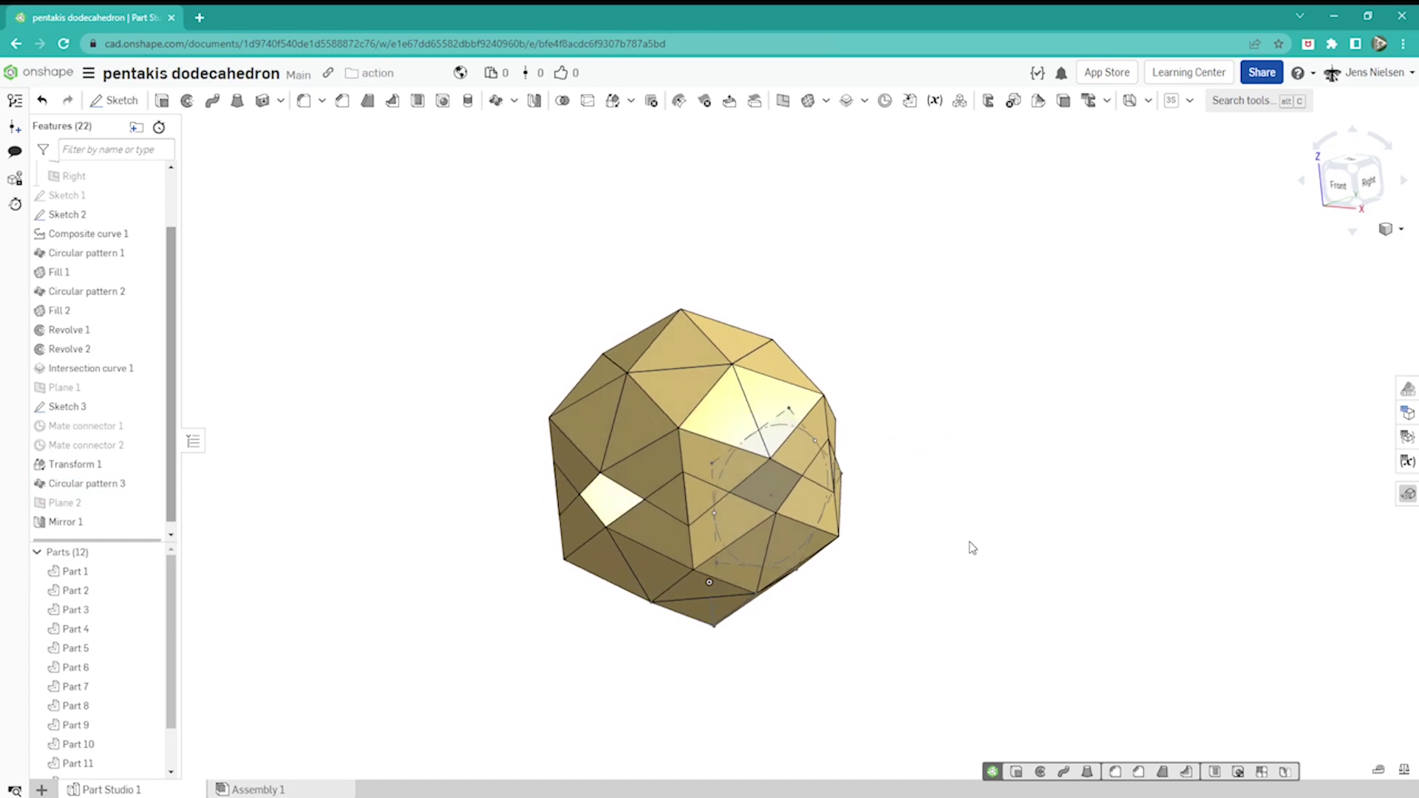
right_drag(977, 502, 881, 475)
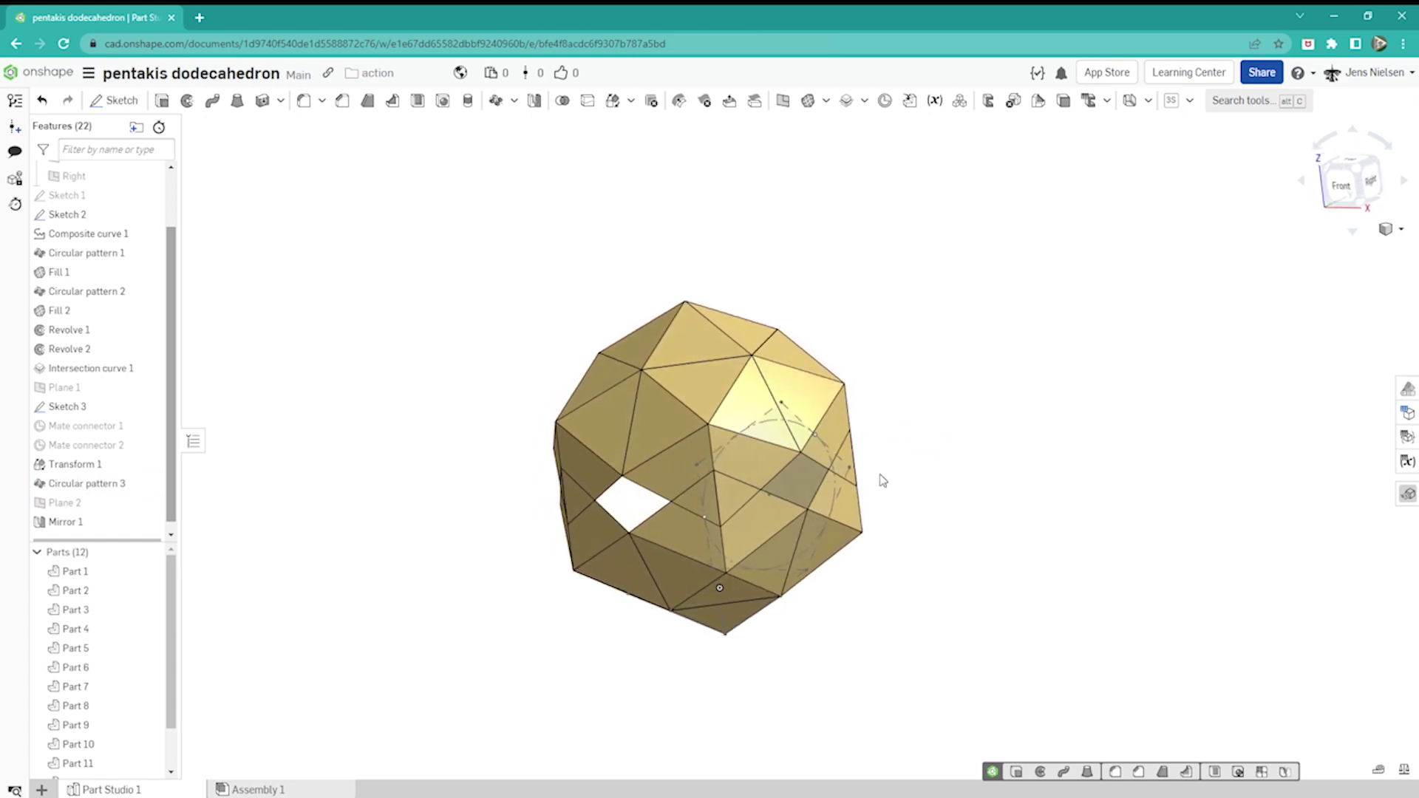
right_drag(929, 417, 925, 416)
key(Up)
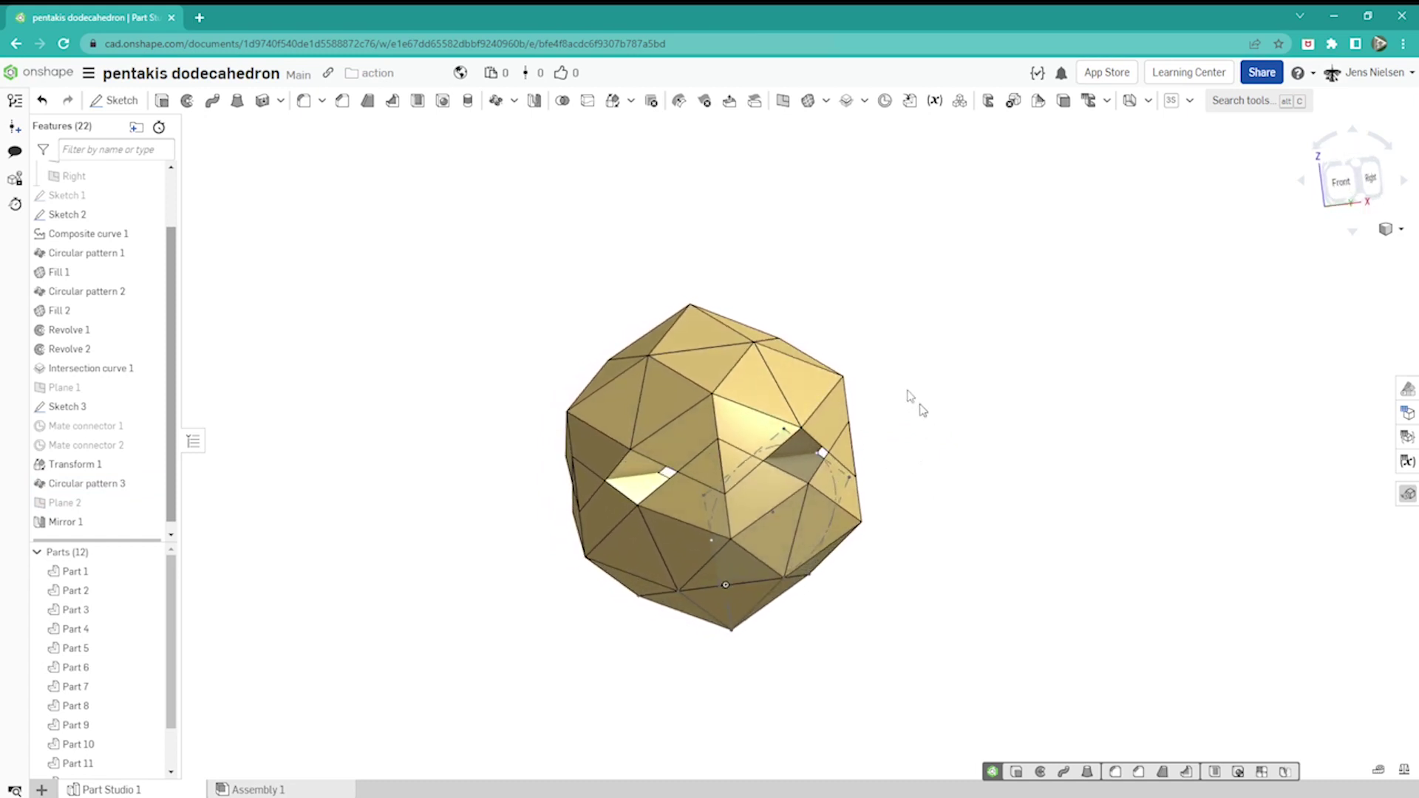
- Set up a Rotate transform on the six mirrored pyramids, Part 7 through Part 12
click(515, 100)
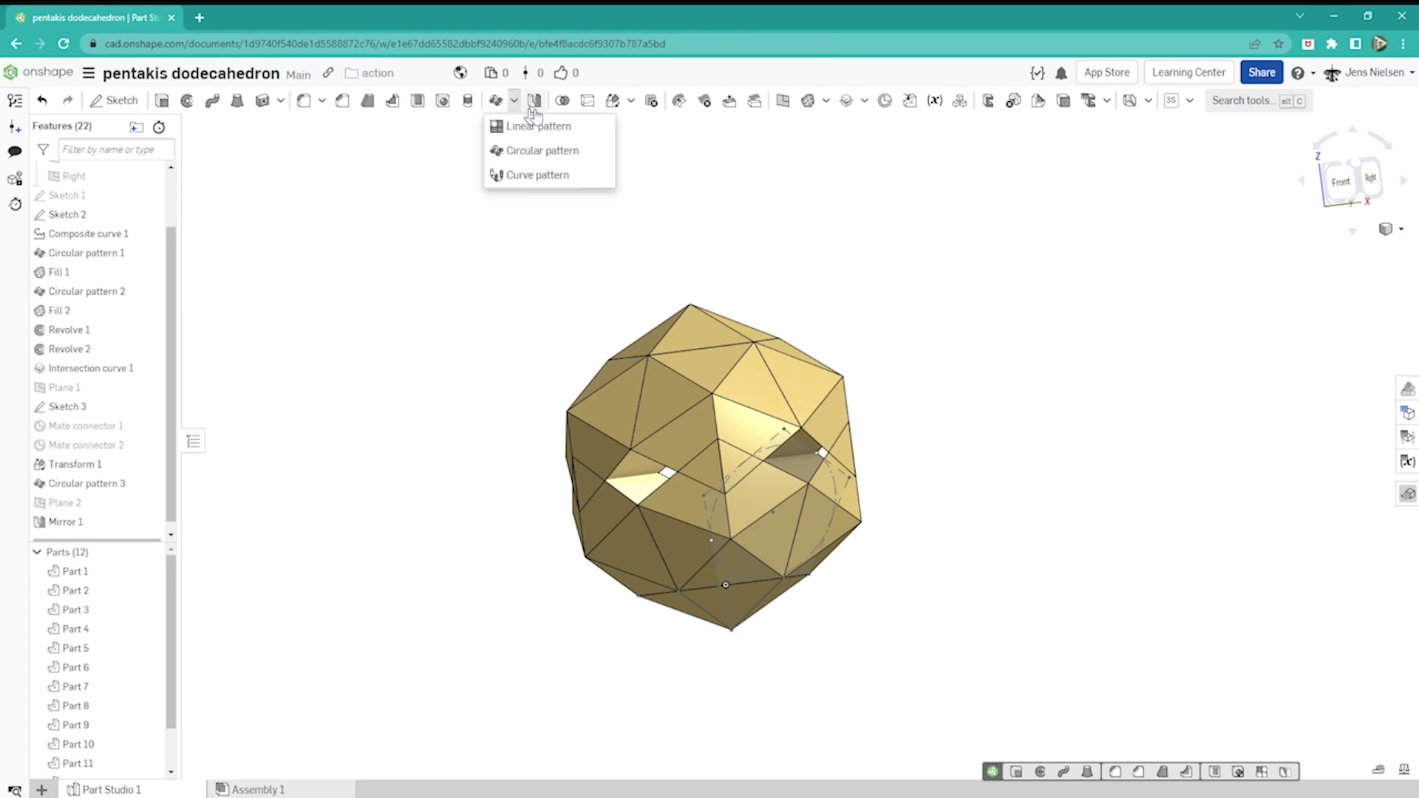
click(611, 104)
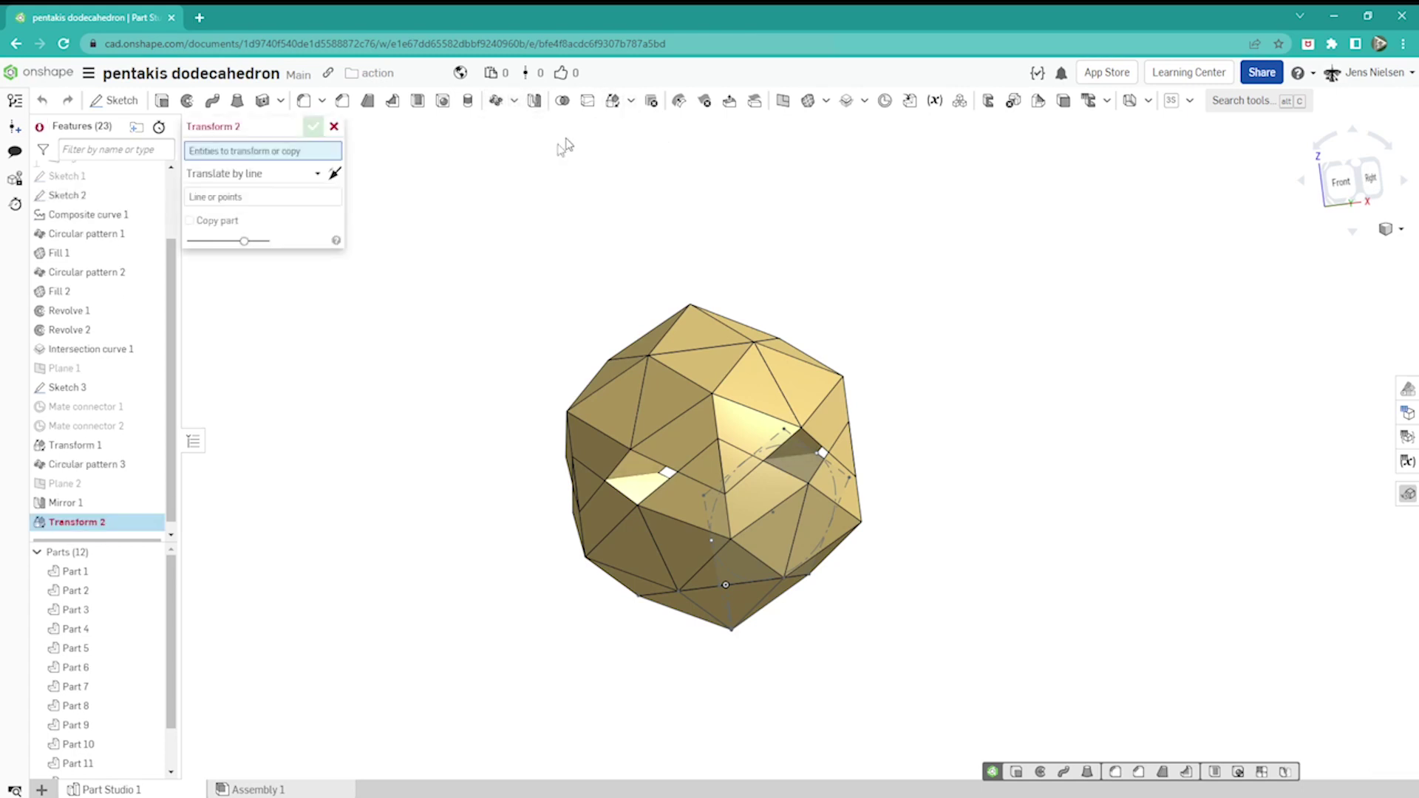
click(318, 174)
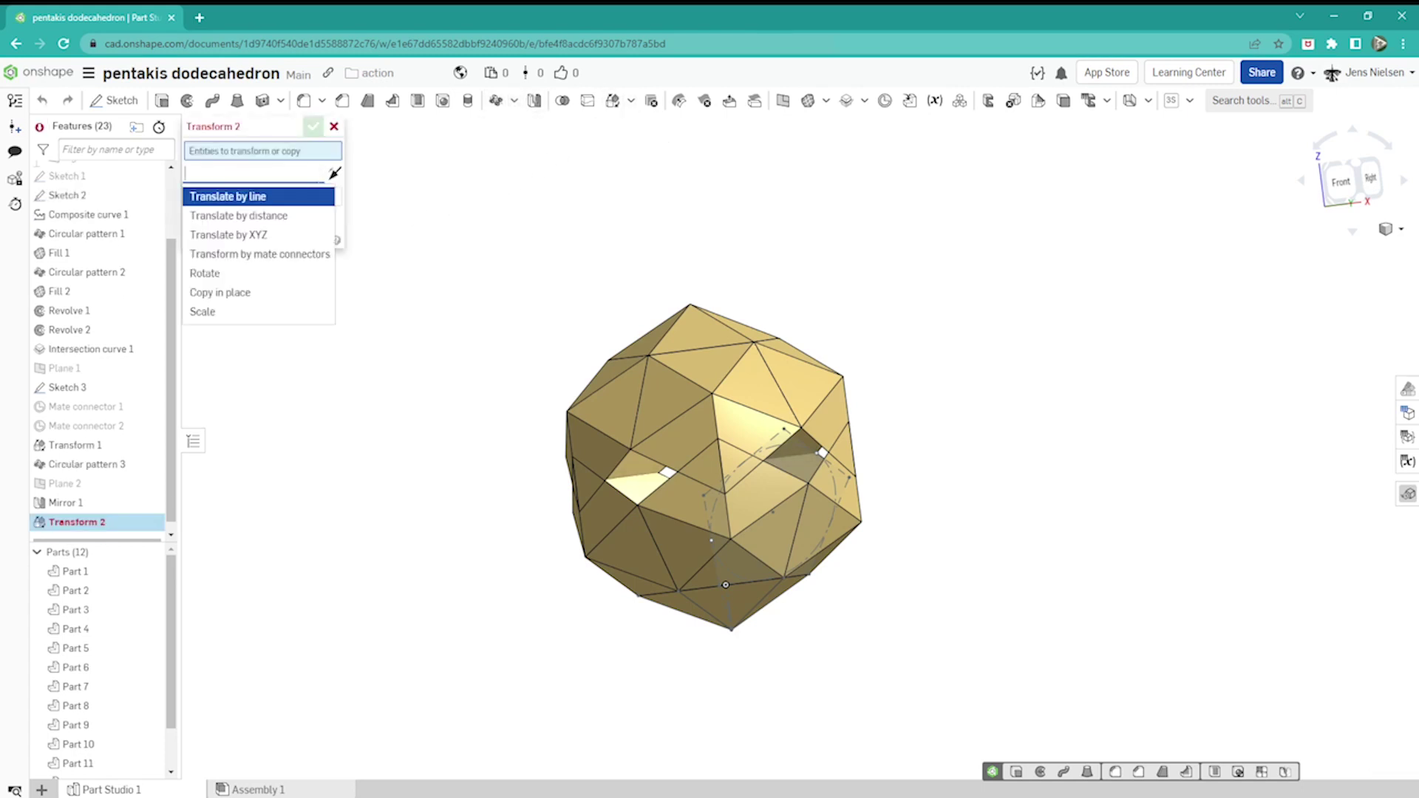
click(218, 275)
right_drag(687, 355, 702, 396)
scroll(702, 396, down, 2)
click(710, 394)
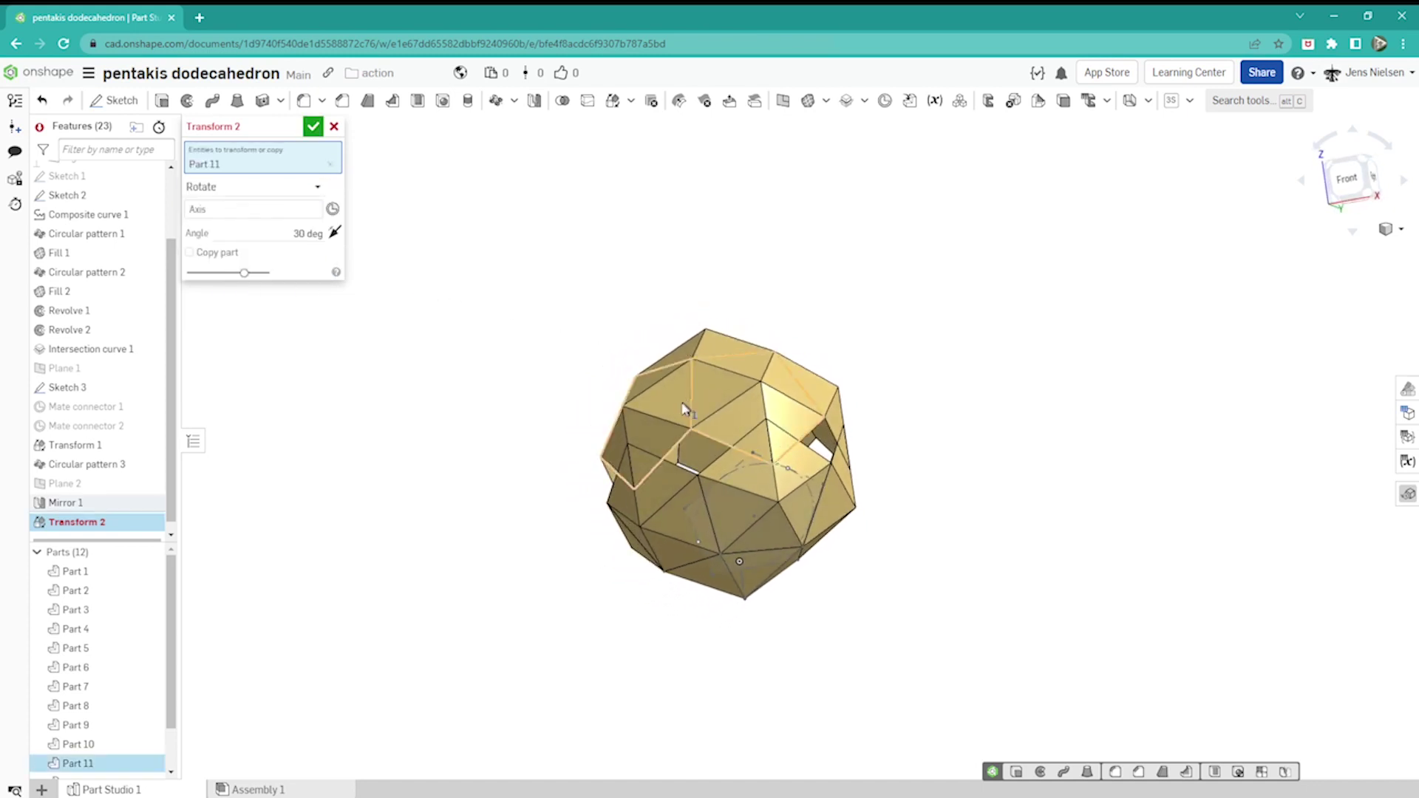
click(687, 410)
click(686, 368)
right_drag(854, 398, 812, 403)
click(811, 403)
right_drag(895, 394, 796, 393)
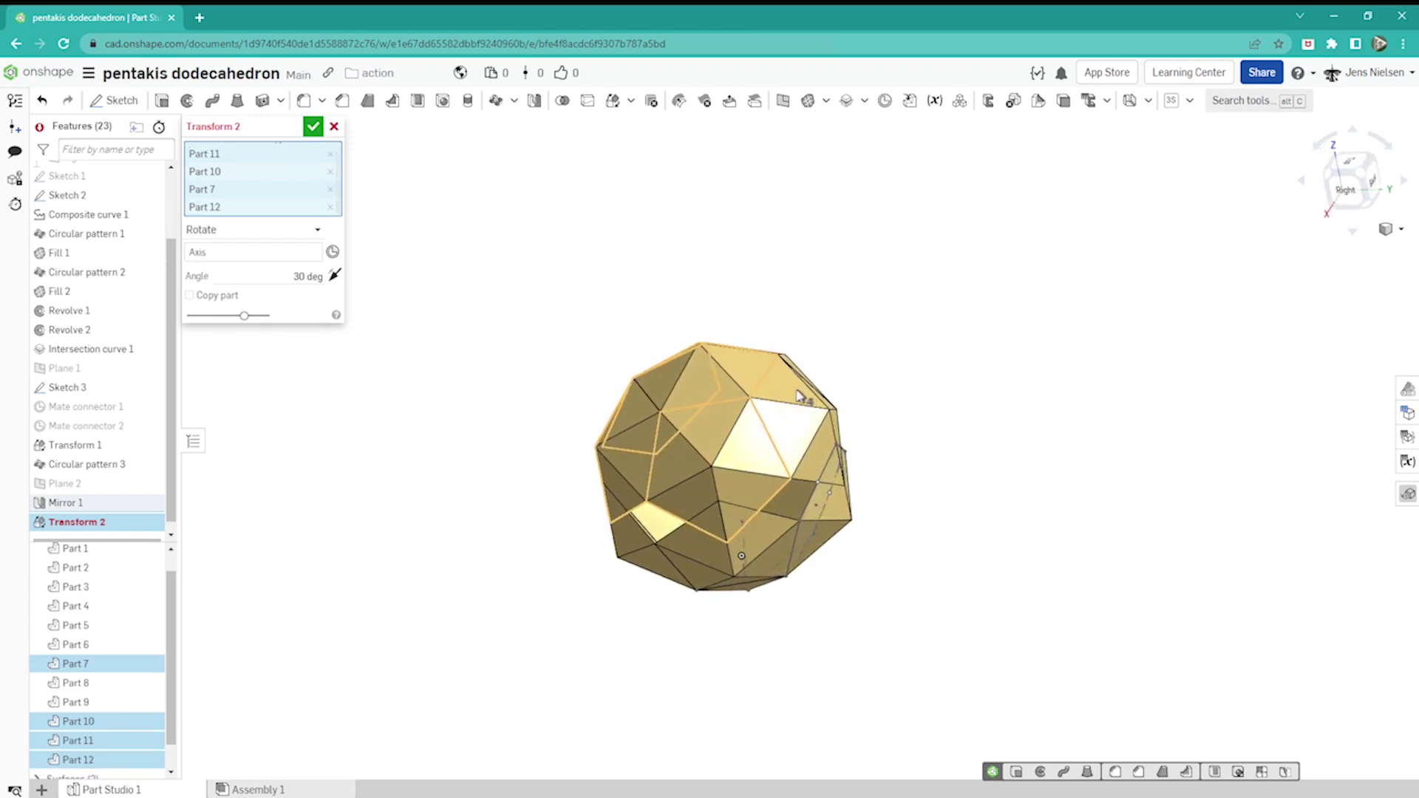
click(796, 394)
right_drag(893, 405, 924, 406)
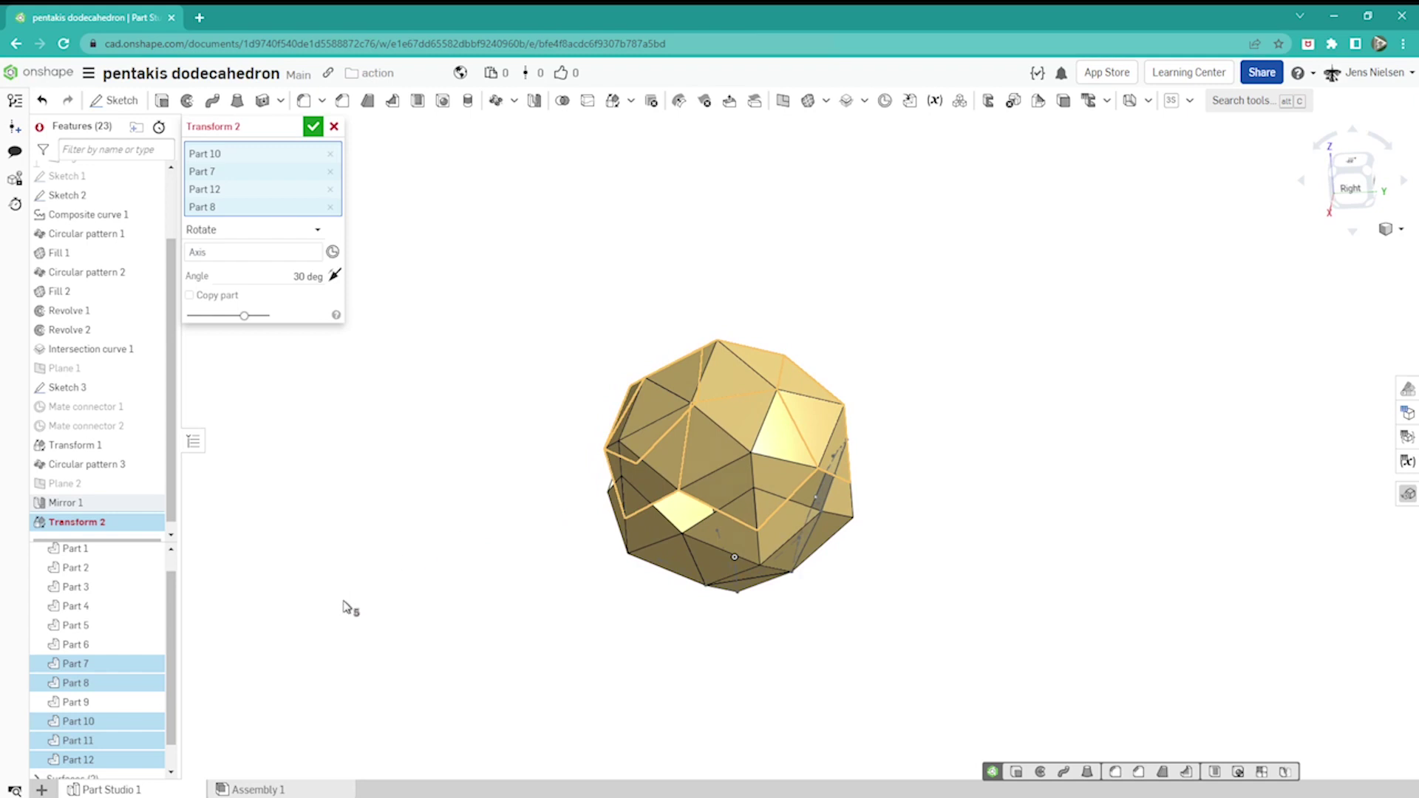
click(111, 708)
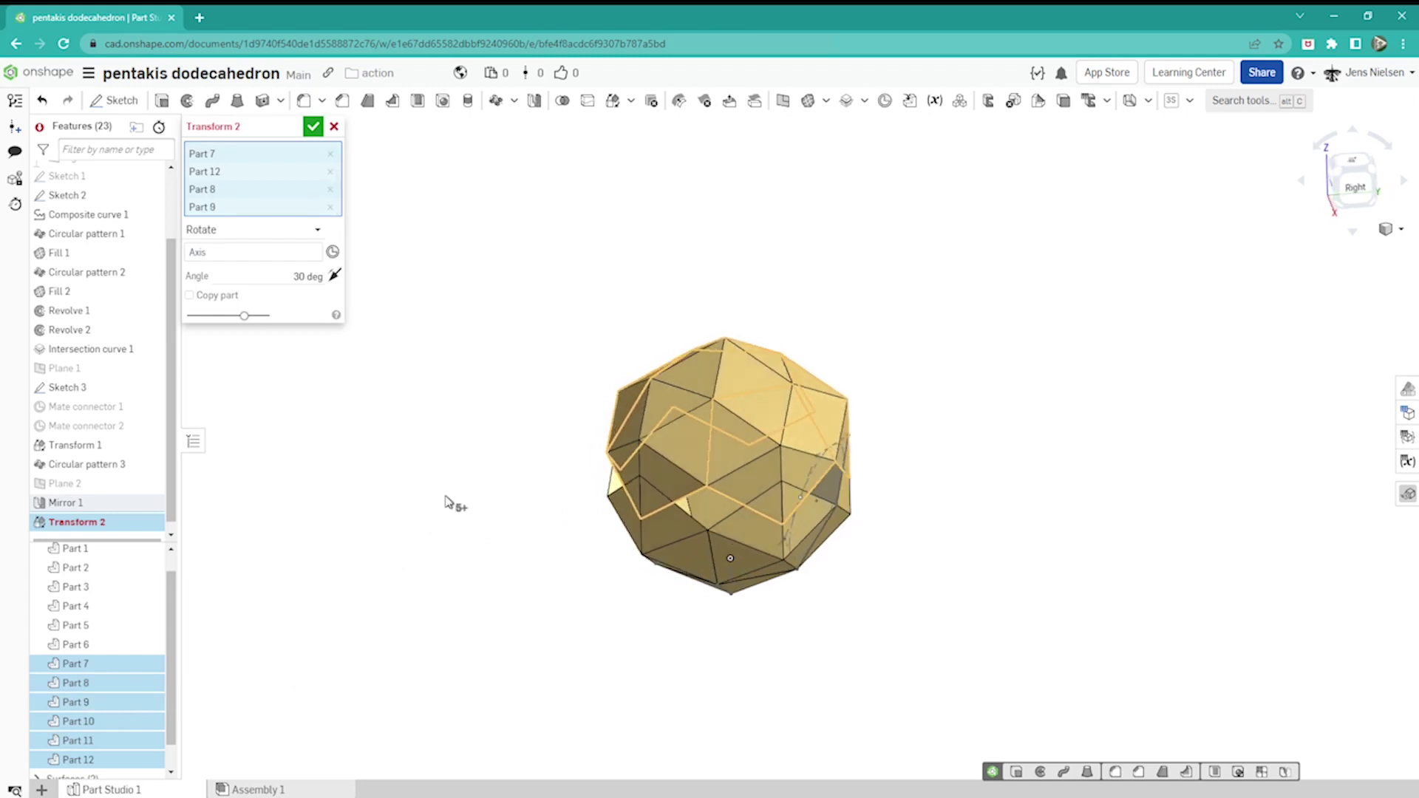
- Rotate the mirrored half shell 36 degrees about the bottom pyramid's centre axis, without copying, and accept the transform
click(266, 255)
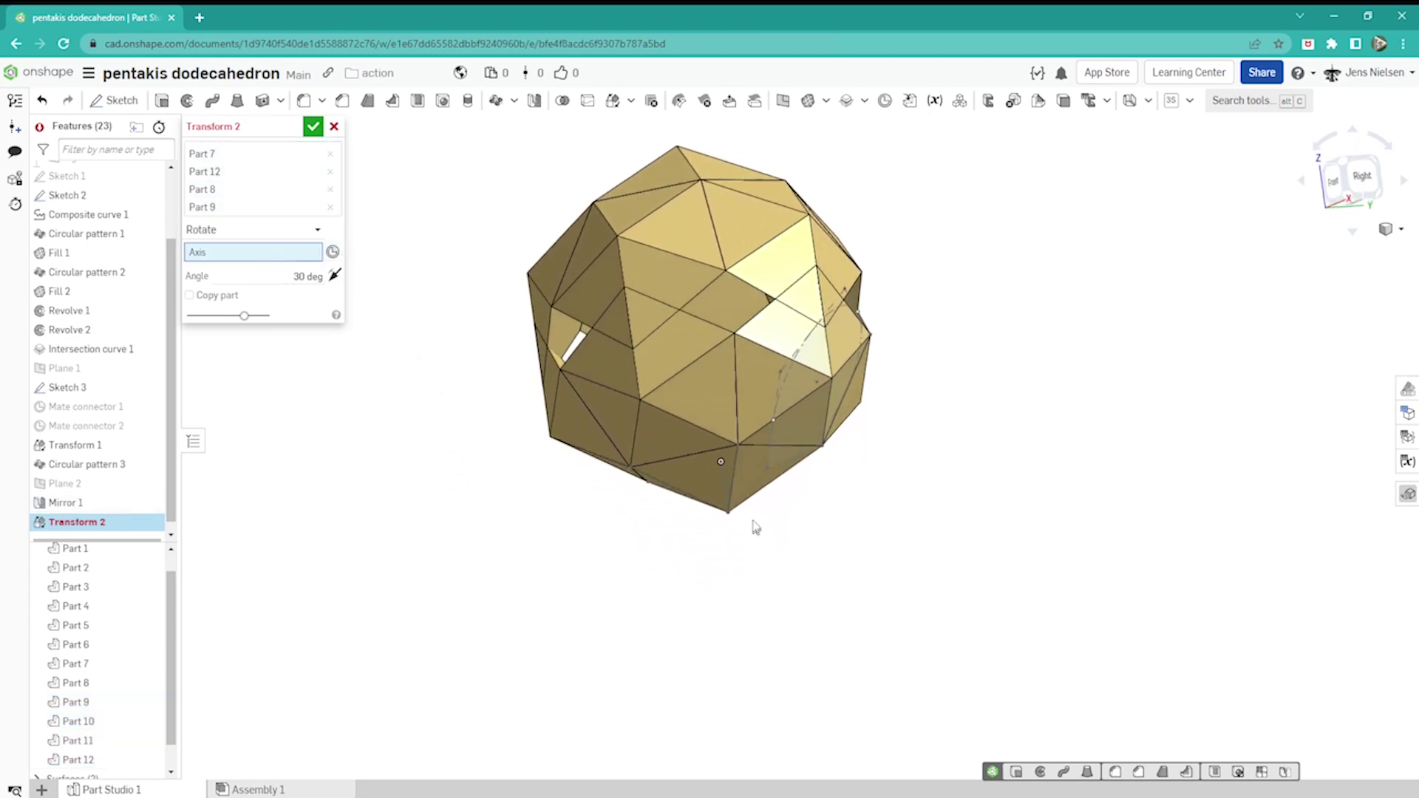
click(724, 494)
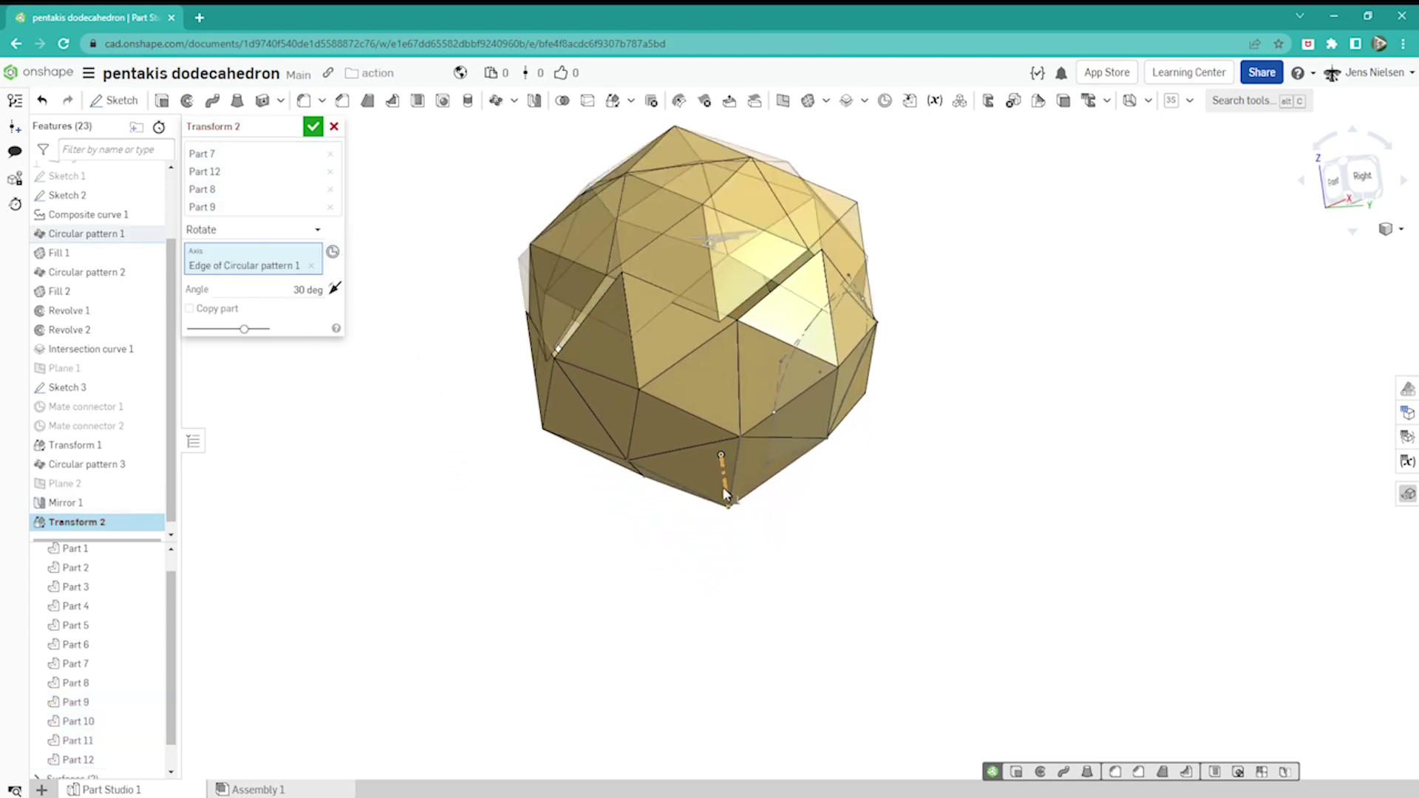
click(318, 289)
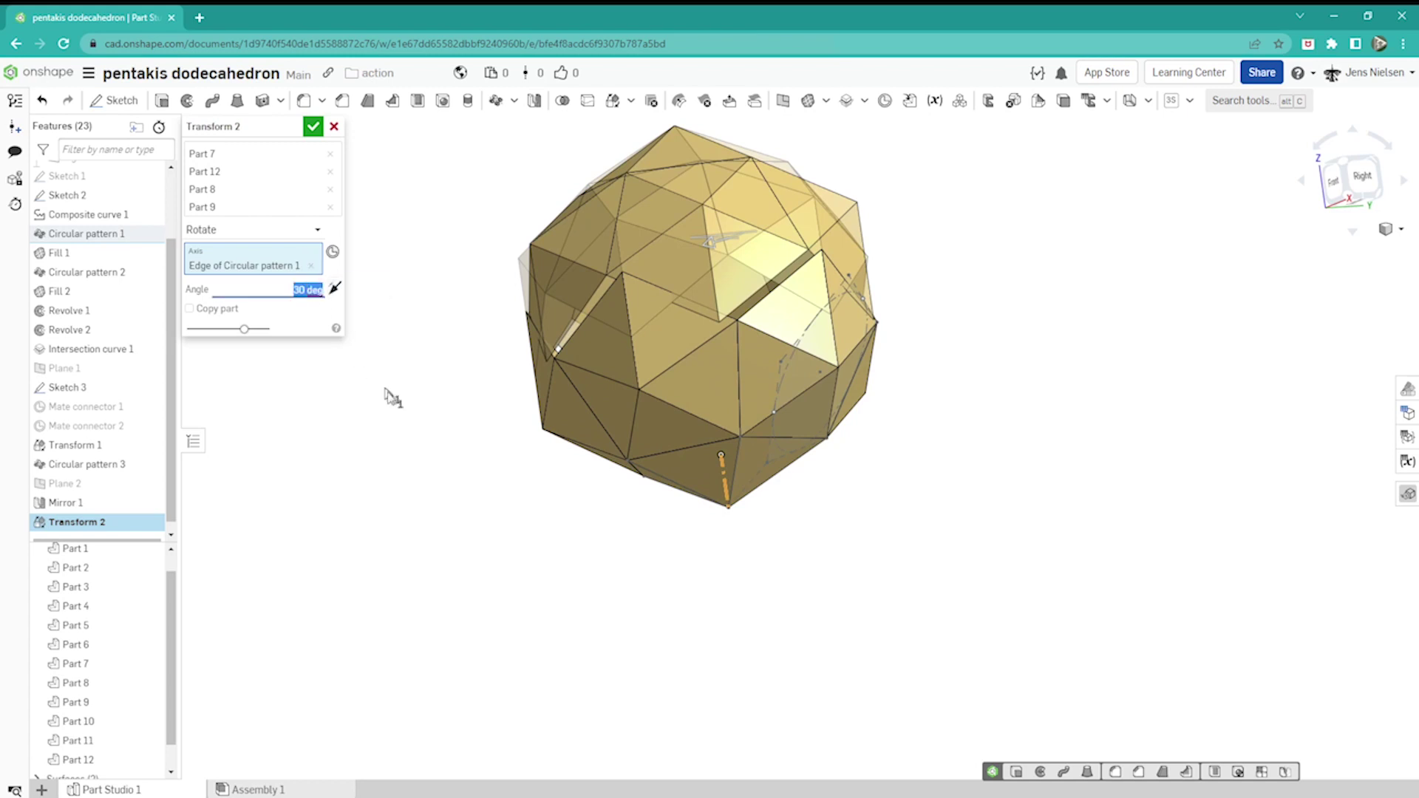
text(36)
key(Return)
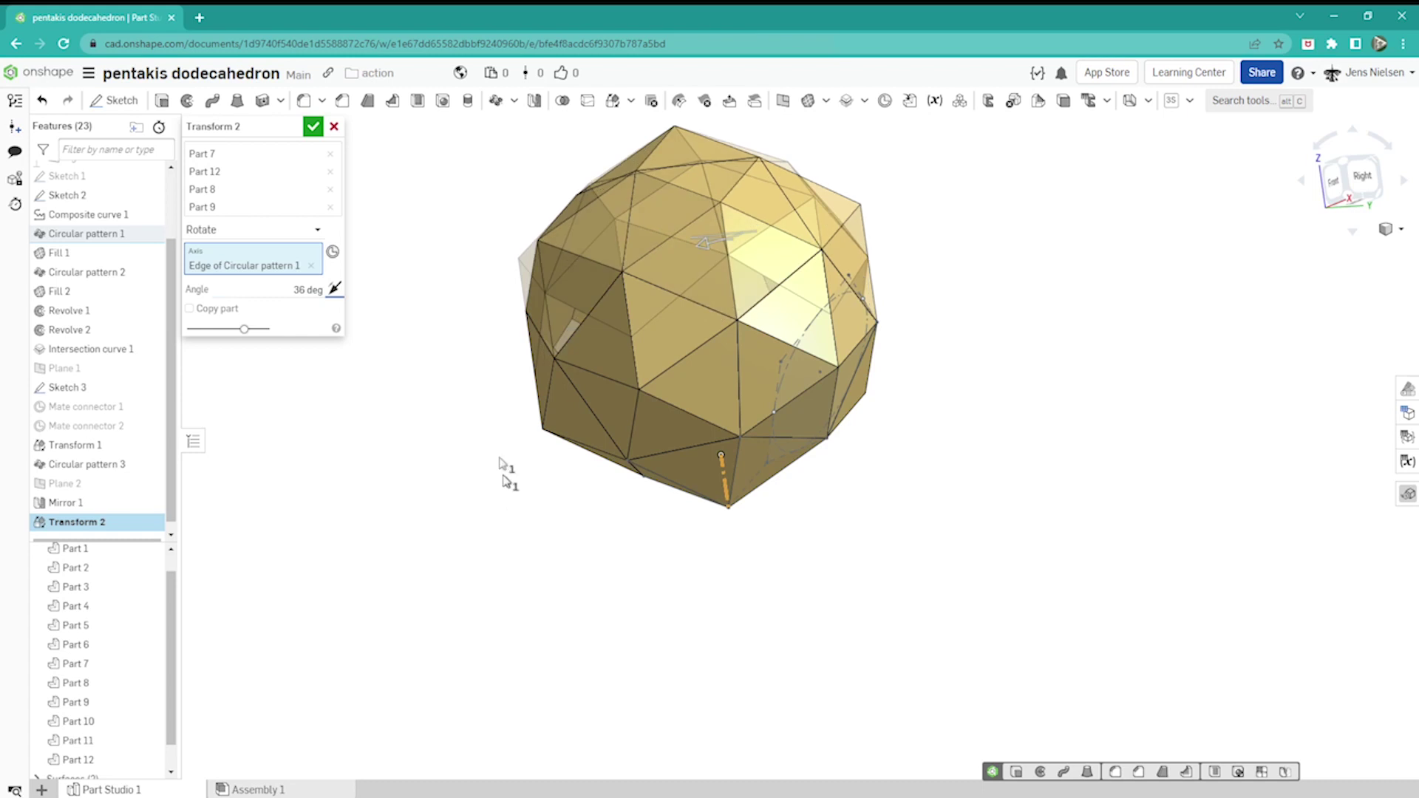
click(313, 130)
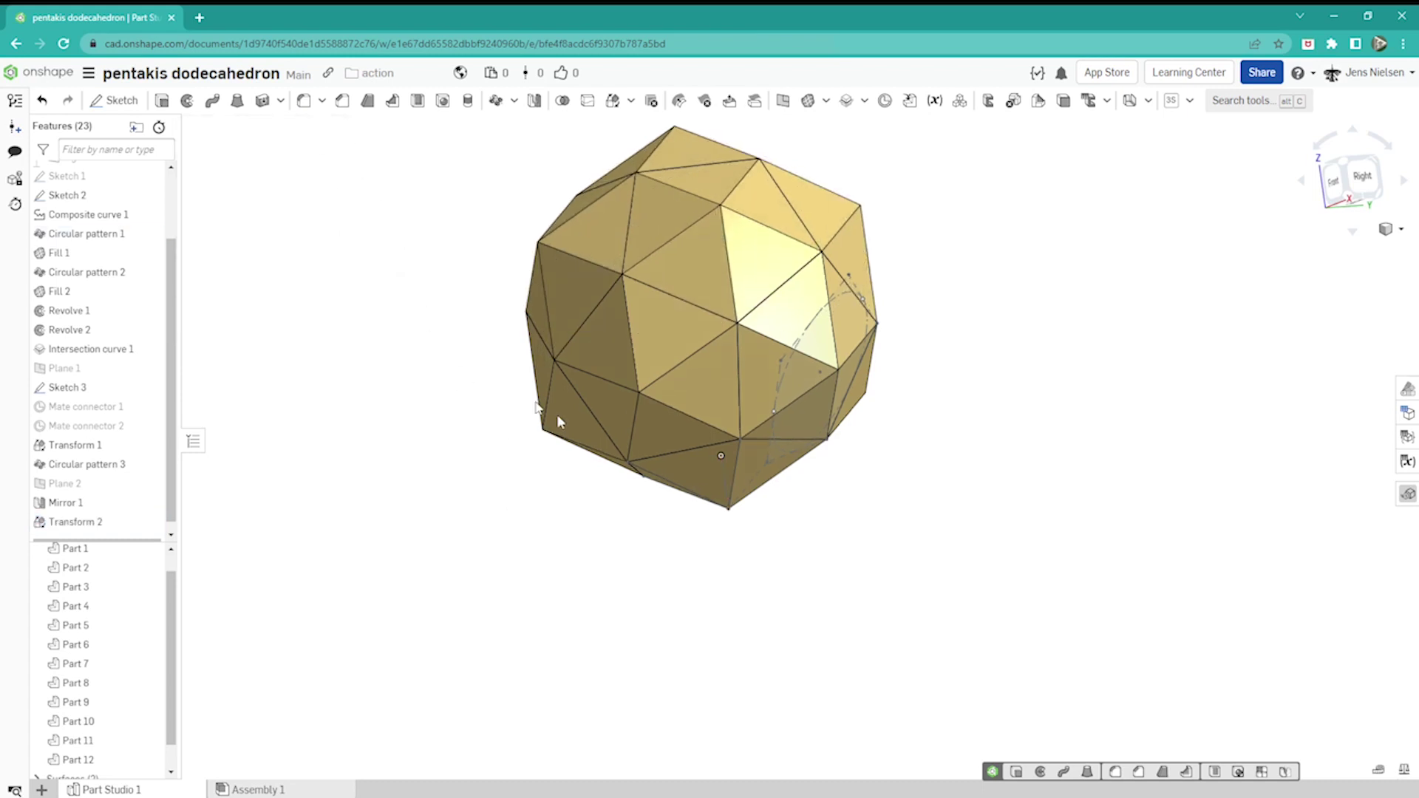
- Hide Sketch 3, which lies on the side pentagon
right_drag(605, 583, 841, 346)
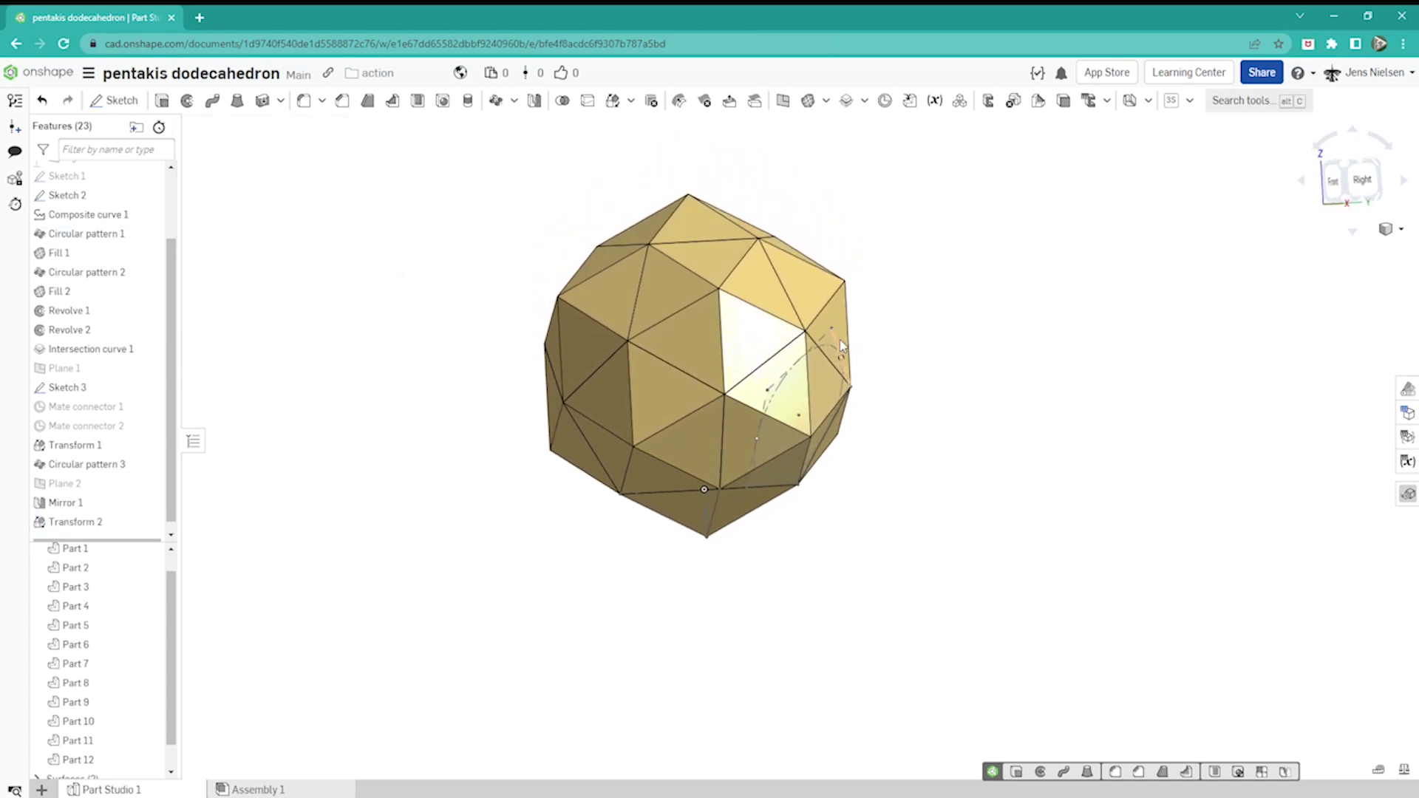
right_click(840, 341)
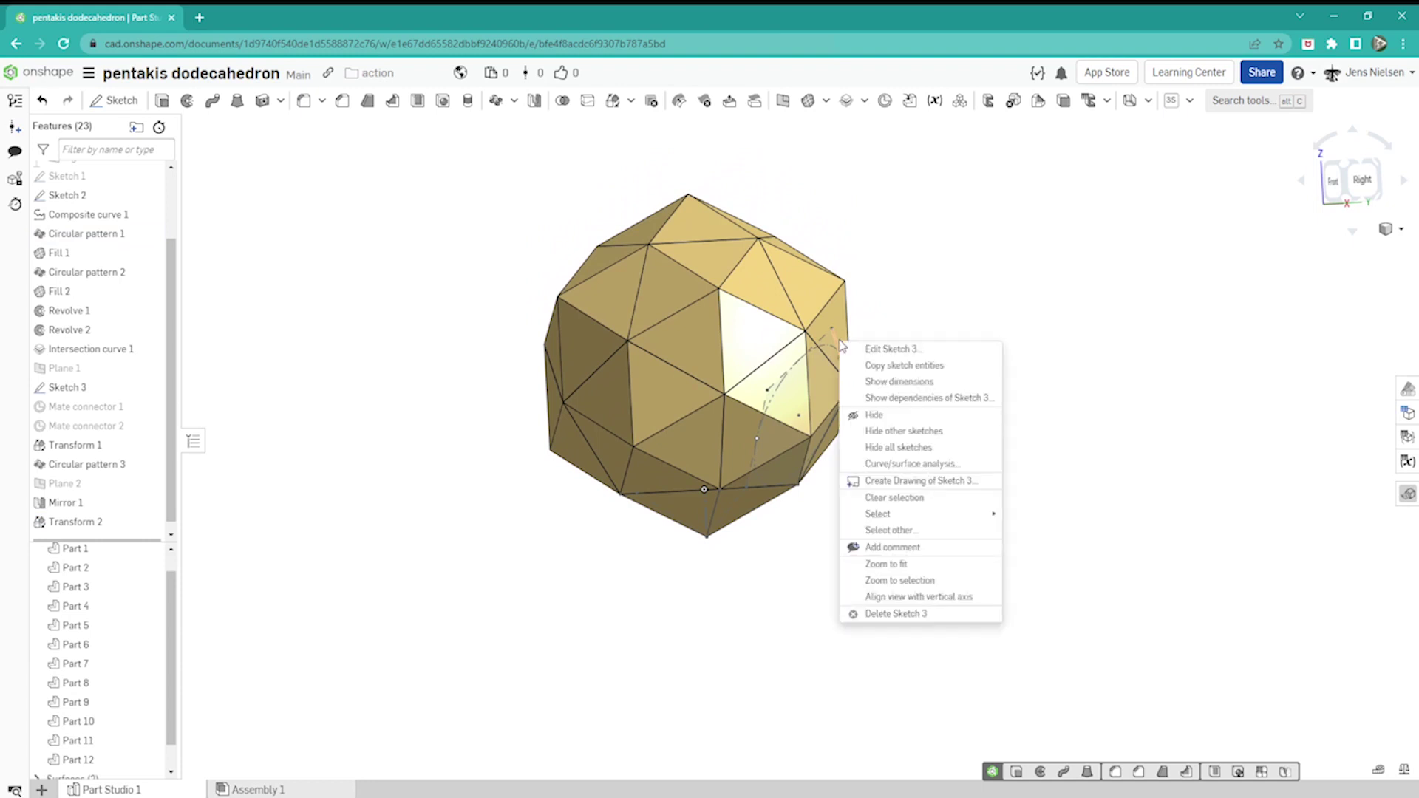
click(869, 416)
mouse_move(1013, 442)
right_down()
mouse_move(1093, 454)
mouse_move(1052, 465)
right_up()
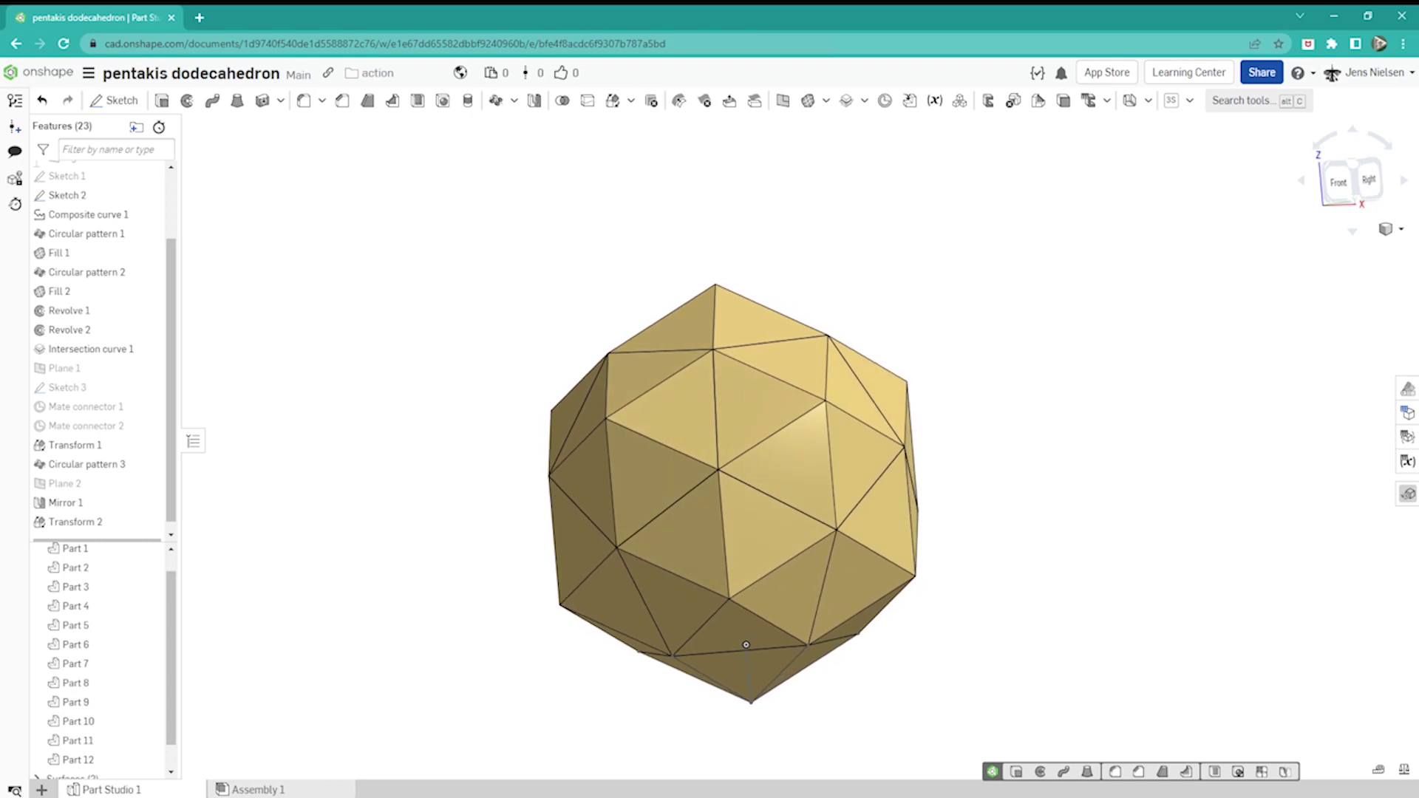